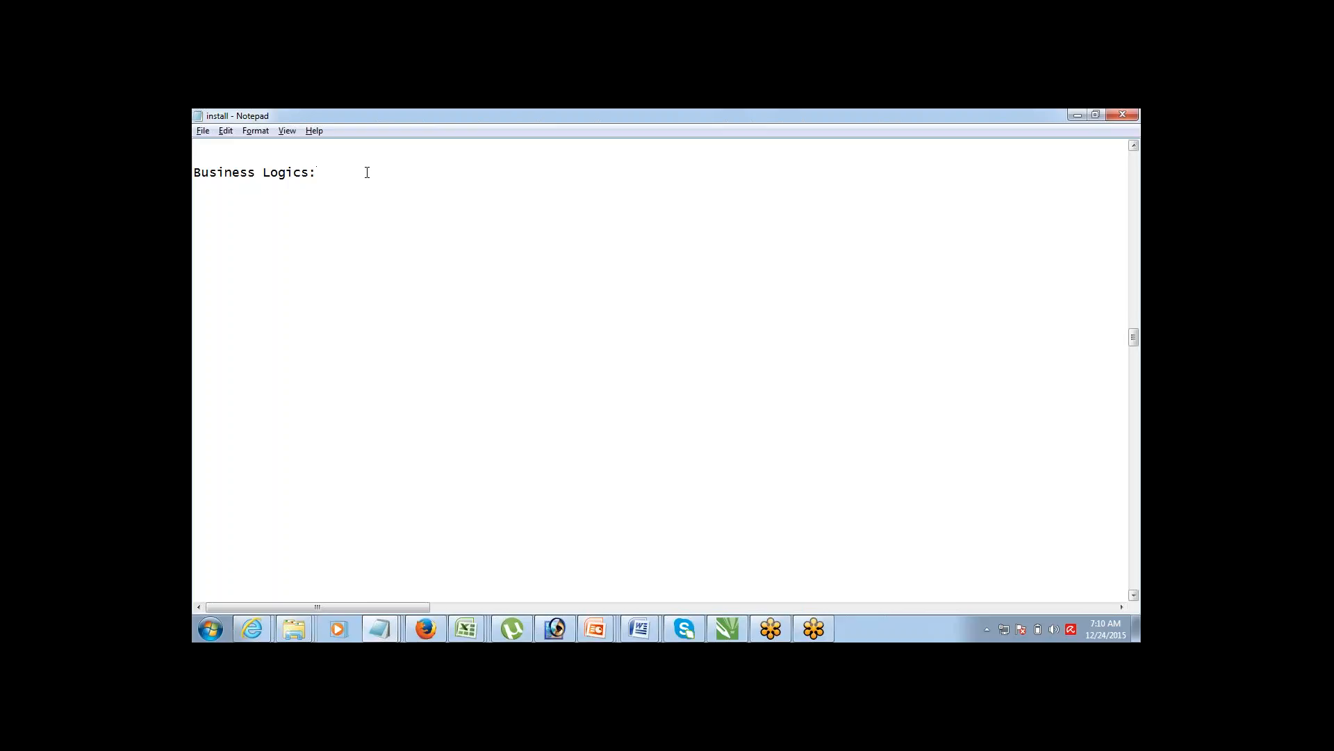
Step: List the numbered items 1> Formulas, 2> Validation RUles, 3> Workflow RUles and 4> Approval Process
text(1> Formulas)
key(Return)
text(2> Validation RUles)
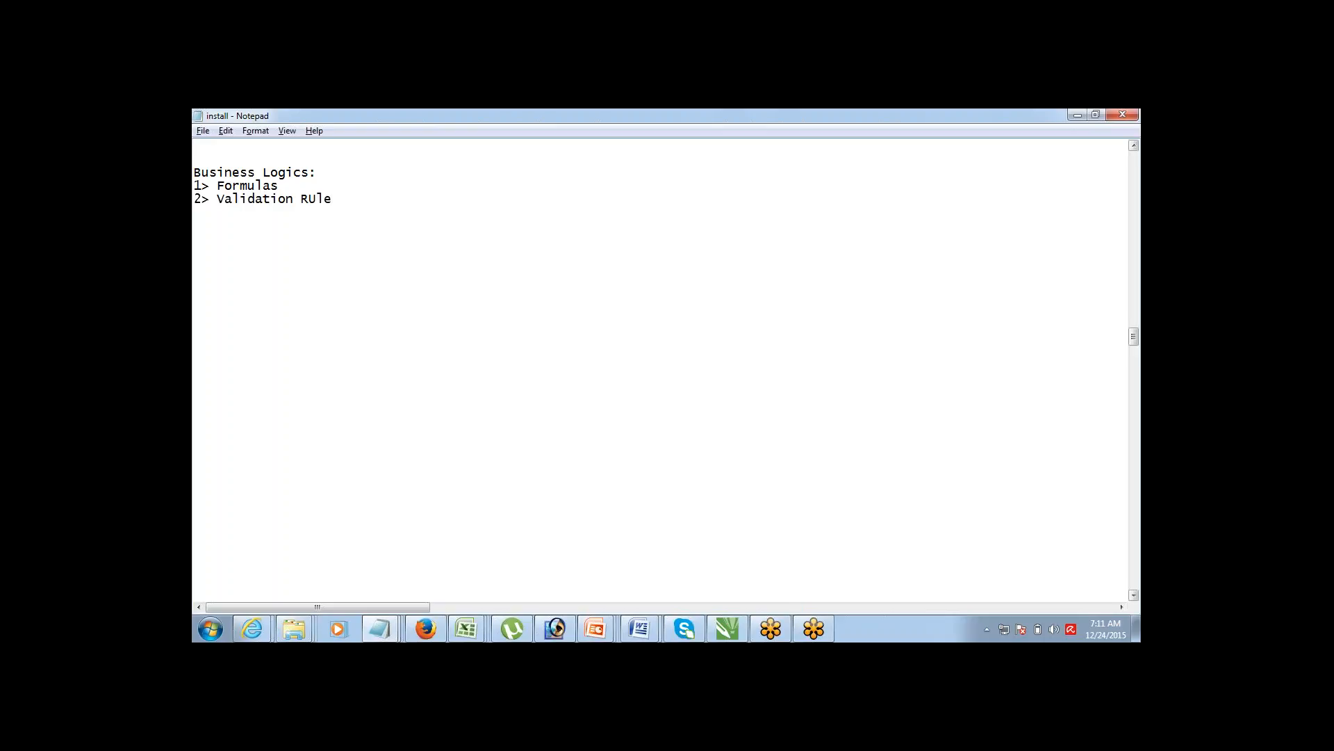
key(Return)
text(3> Workflow RUles)
key(Return)
text(4> Approval )
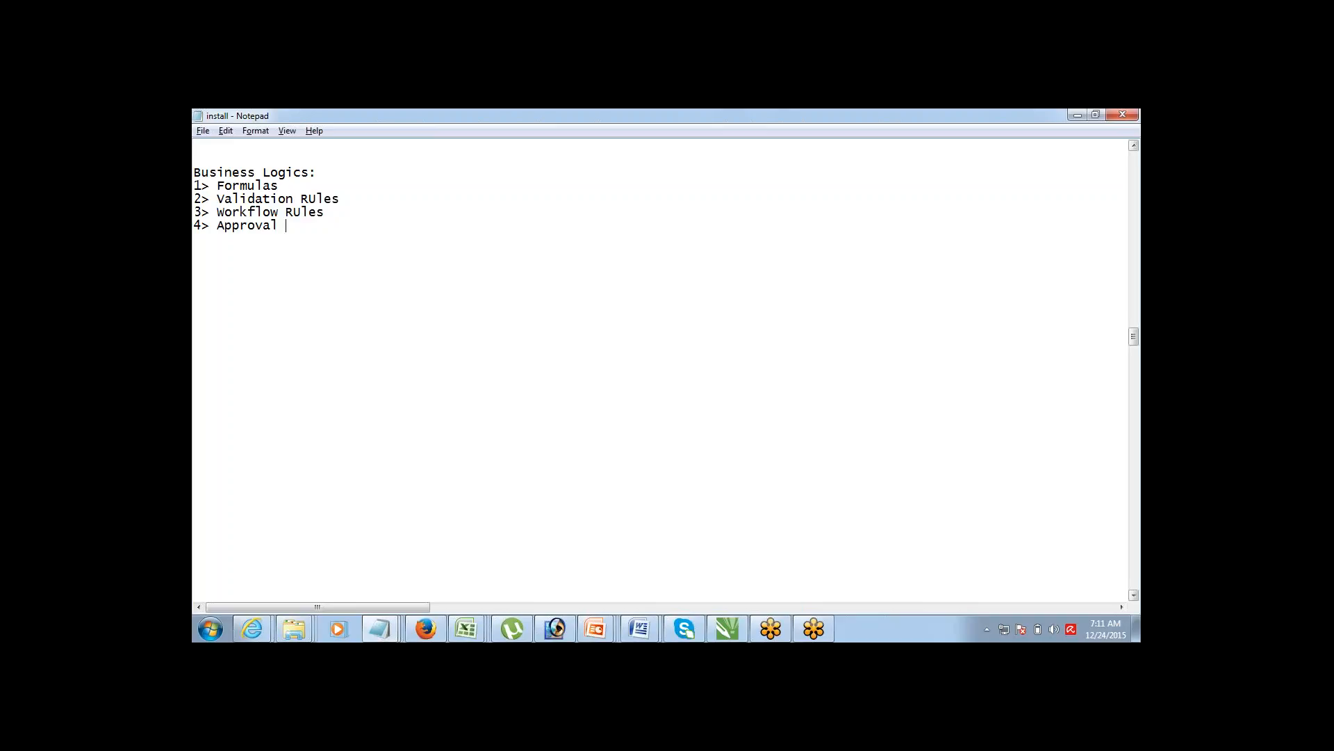
text(Process)
Step: Copy the 1> Formulas line below the list and add an indented 'Price:' line under it
key(ctrl+shift+Left)
key(ctrl+shift+Left)
key(ctrl+shift+Left)
key(ctrl+shift+Left)
key(Up)
key(Up)
key(Up)
key(shift+End)
key(ctrl+c)
key(Down)
key(Down)
key(Down)
key(Down)
key(Down)
key(Down)
key(ctrl+v)
key(Return)
key(Tab)
text(Price)
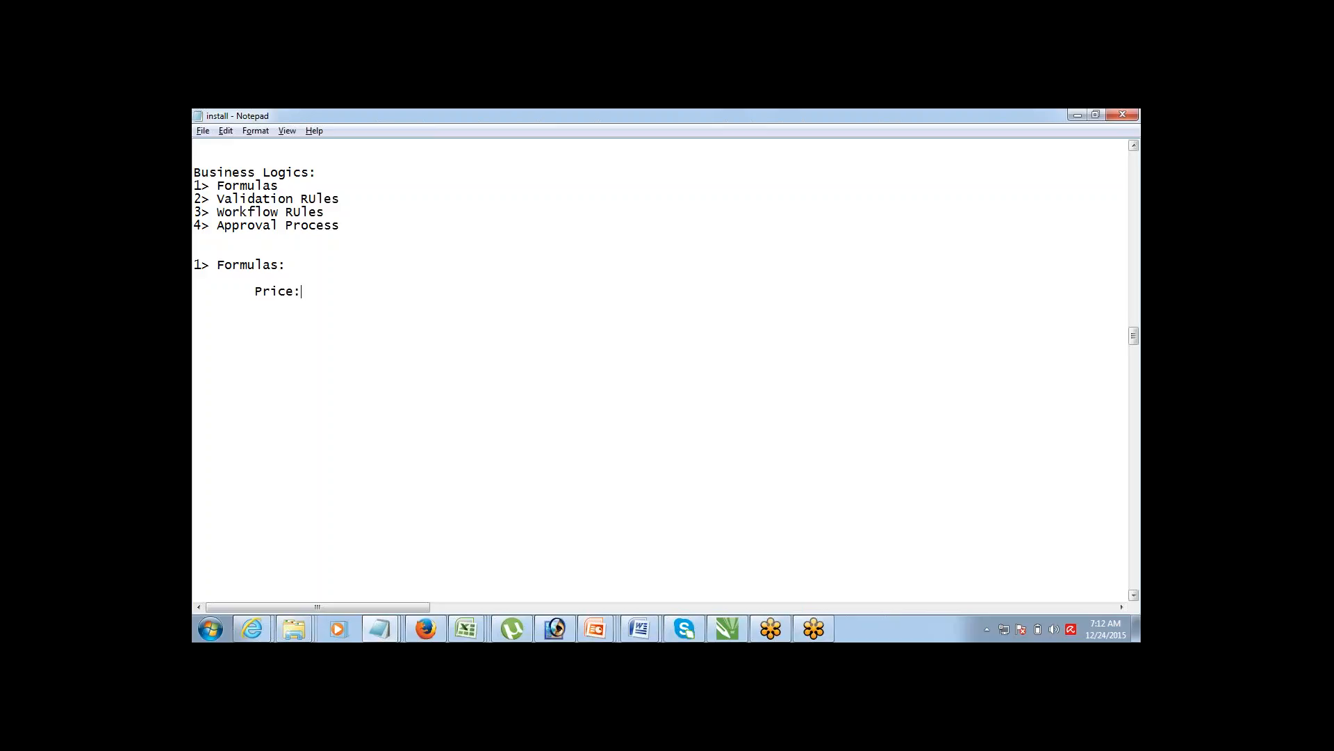
text(:)
Step: Add the indented line 'Tax = 10% of Price' below Price
key(Return)
key(Tab)
text(Tax)
key(shift+Left)
key(shift+Left)
key(shift+Left)
key(shift+Left)
key(Up)
key(shift+Right)
key(shift+Right)
key(shift+Right)
key(shift+Right)
key(End)
key(BackSpace)
text(=)
key(BackSpace)
text(= 10)
text(% of Pr)
text(oc)
key(BackSpace)
key(BackSpace)
text(ice)
key(ctrl+shift+Left)
key(ctrl+shift+Left)
key(ctrl+shift+Left)
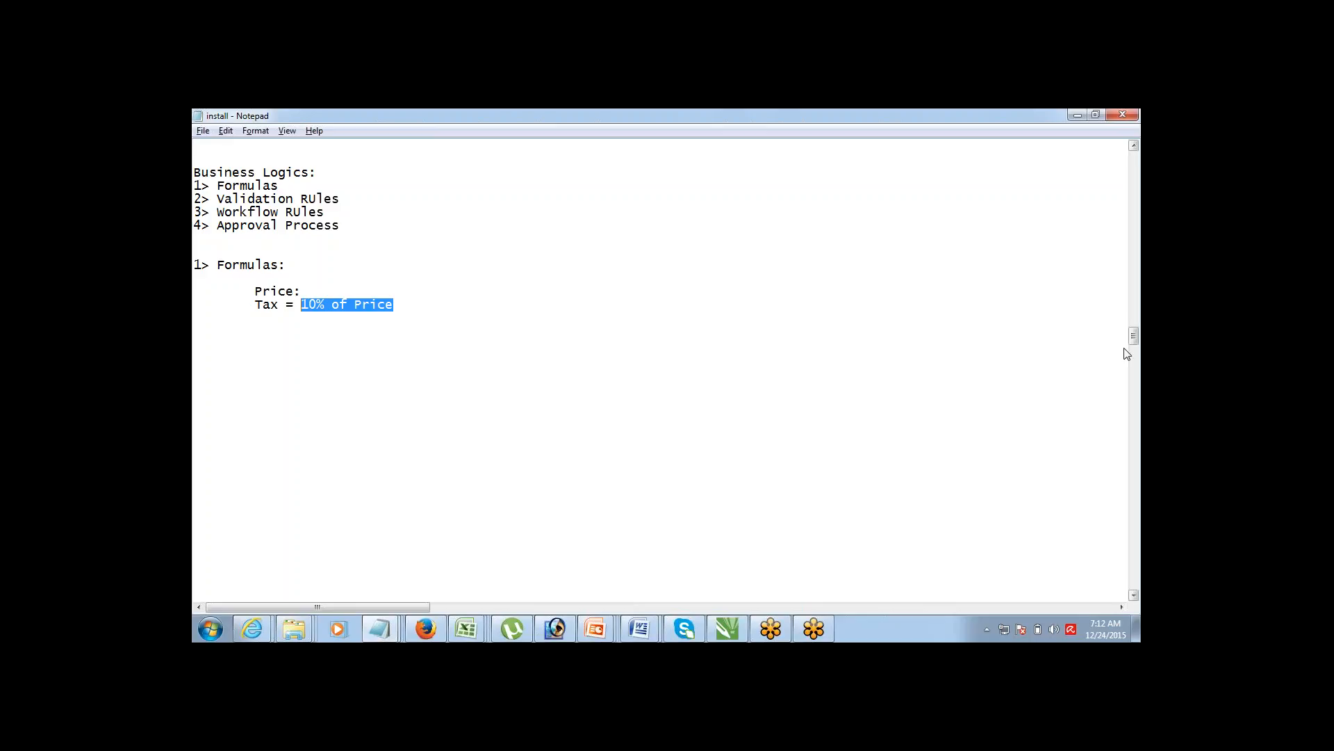
Step: Leave the Notepad notes and bring up the Force.com Home setup page in Firefox
click(1101, 342)
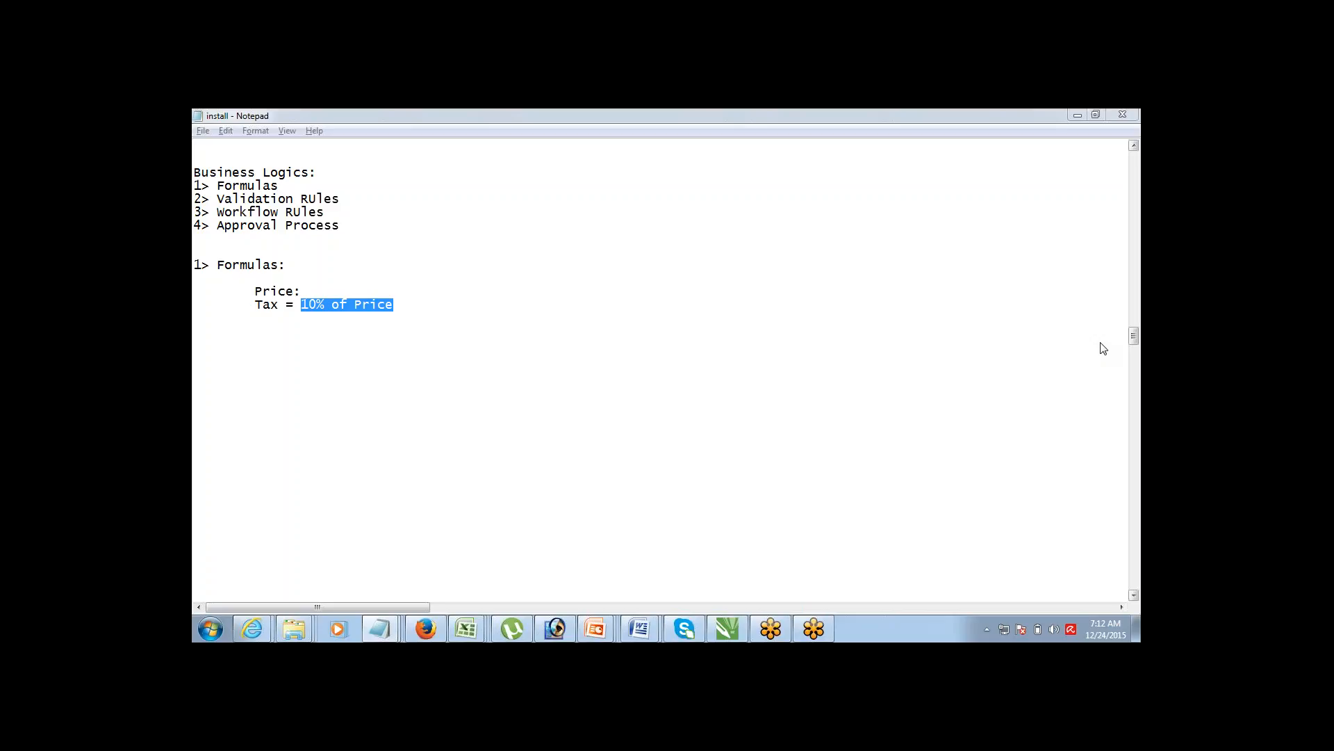
key(alt+Tab)
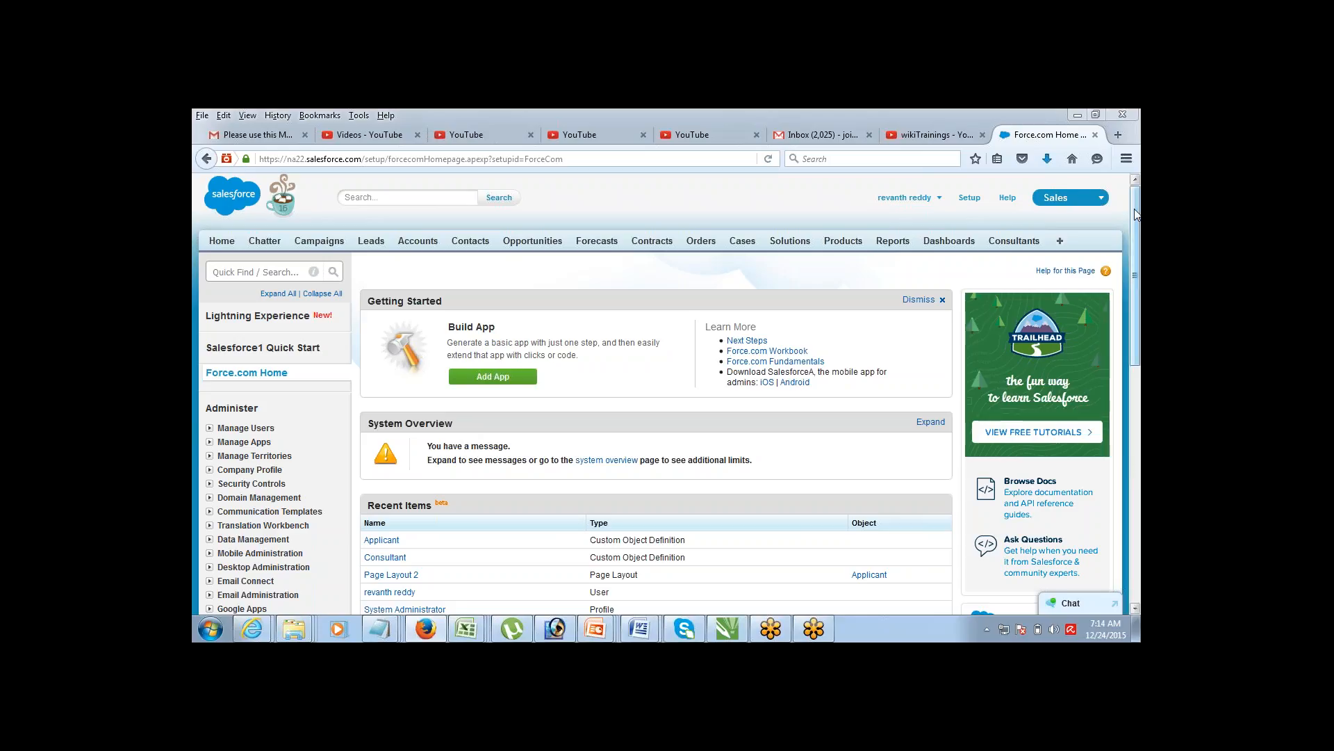
Step: Go to Build > Customize > Opportunities > Fields in the Setup sidebar
mouse_move(1131, 246)
mouse_down()
mouse_move(1114, 321)
mouse_move(1119, 243)
mouse_up()
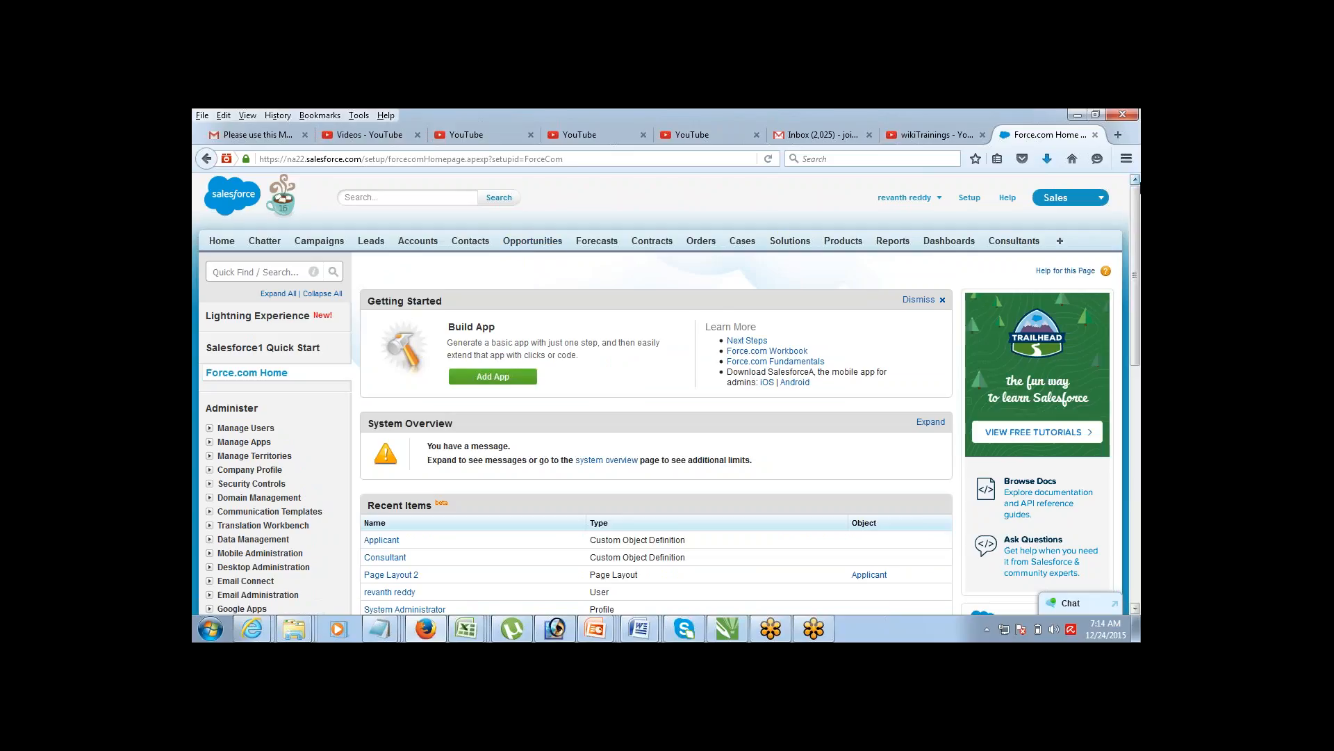
scroll(1124, 251, down, 5)
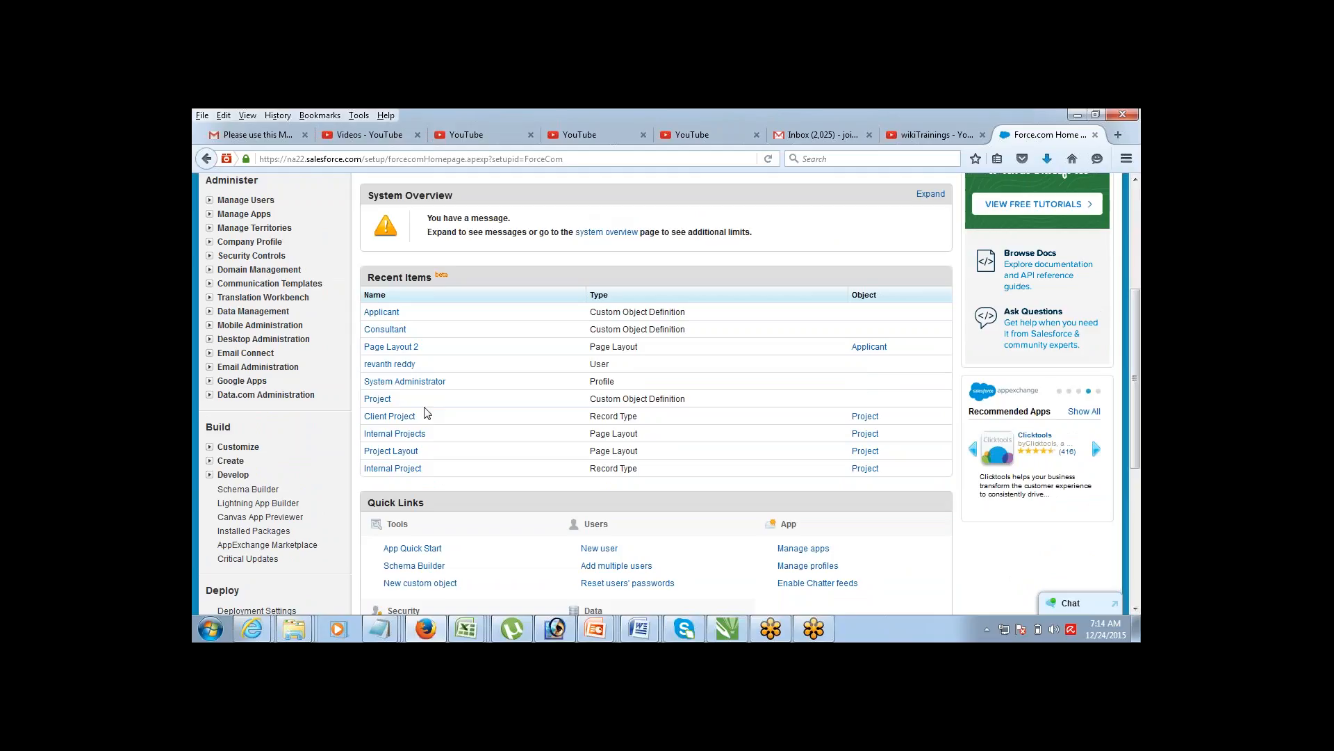
click(209, 447)
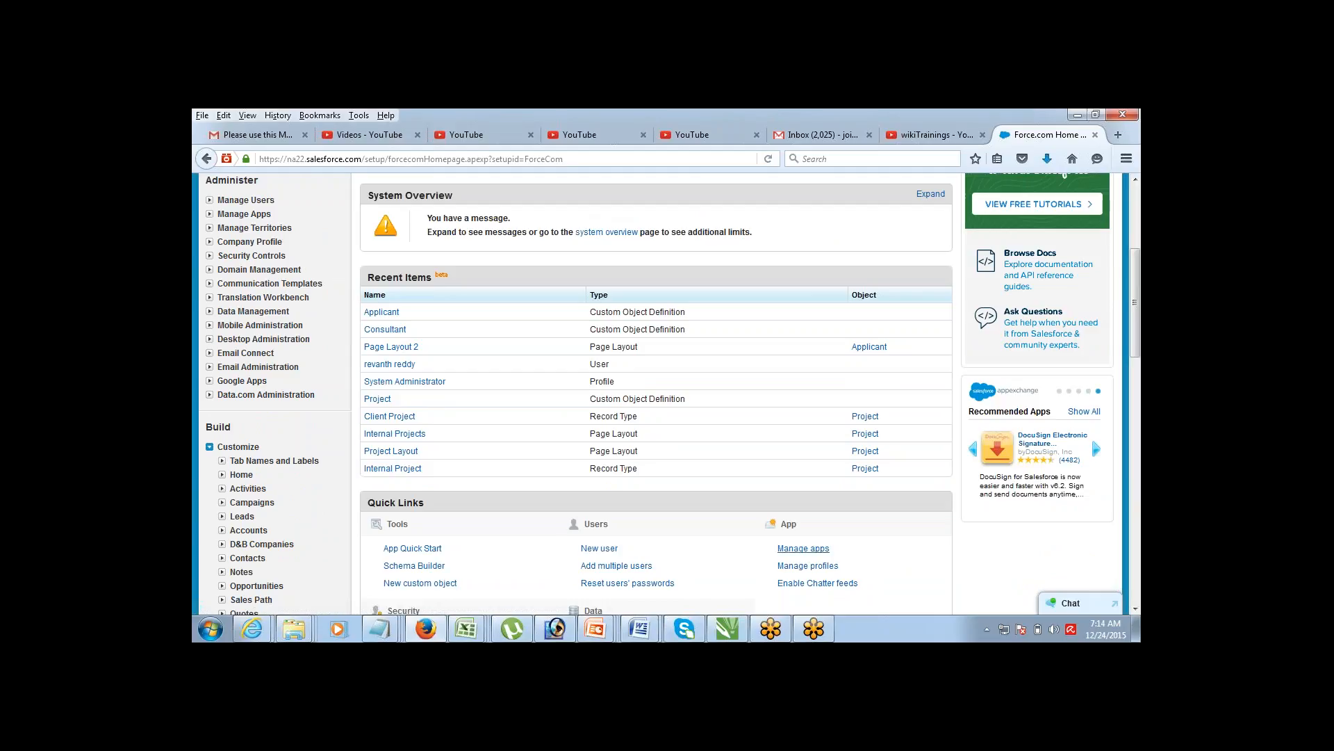
scroll(1137, 612, down, 4)
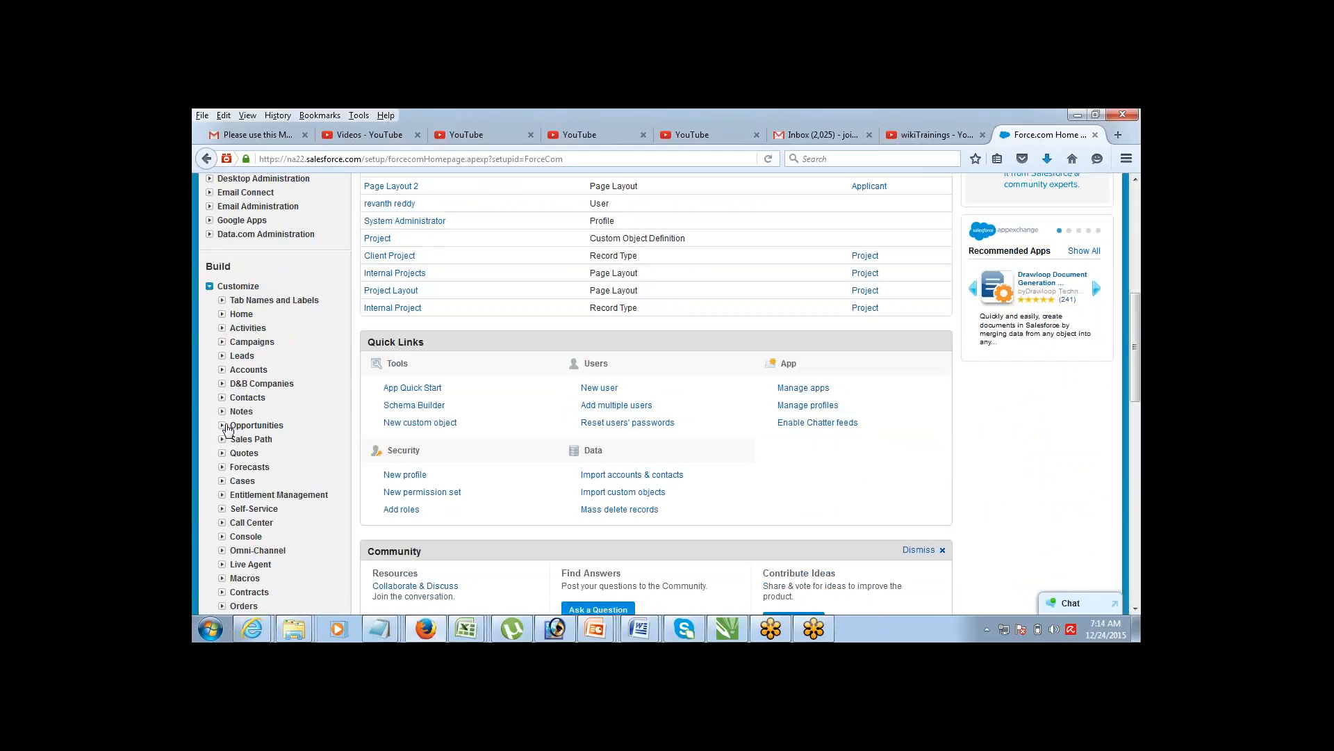
click(222, 425)
click(249, 440)
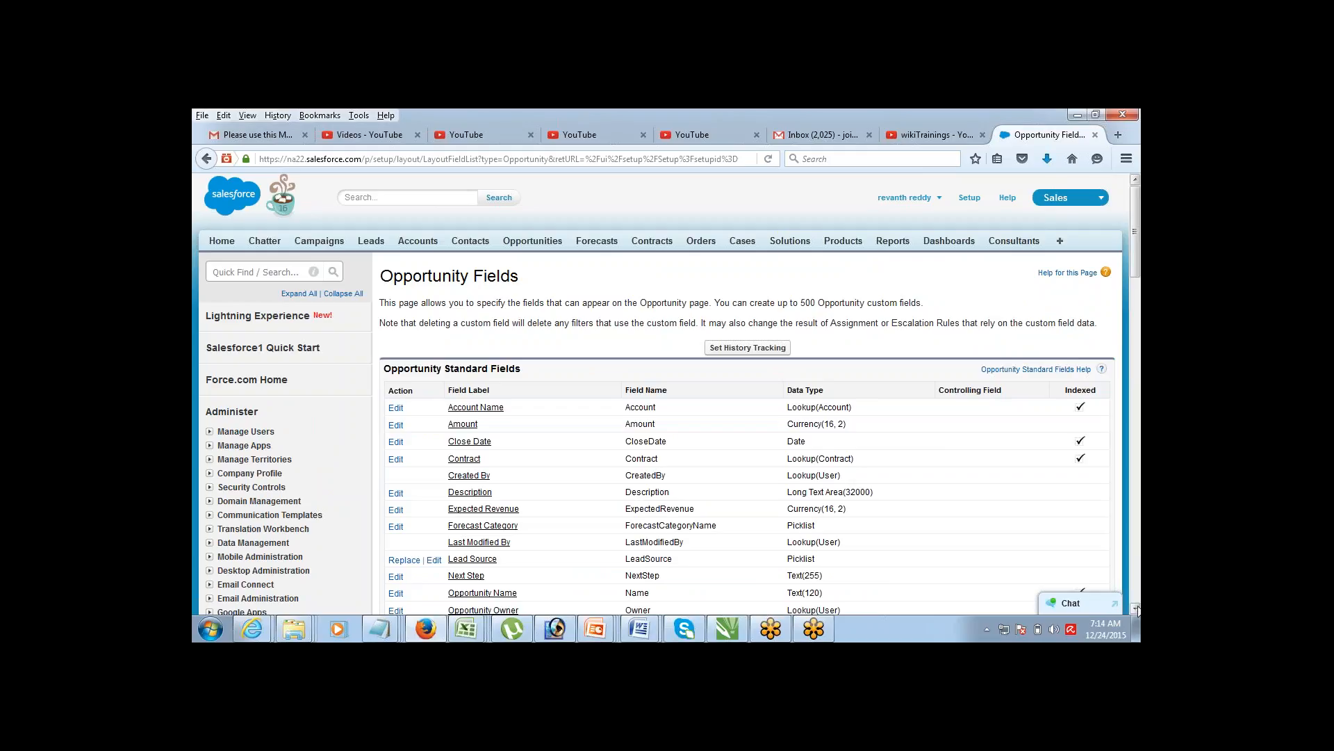
Step: Start a new Opportunity custom field from the Custom Fields & Relationships section
scroll(1137, 610, down, 10)
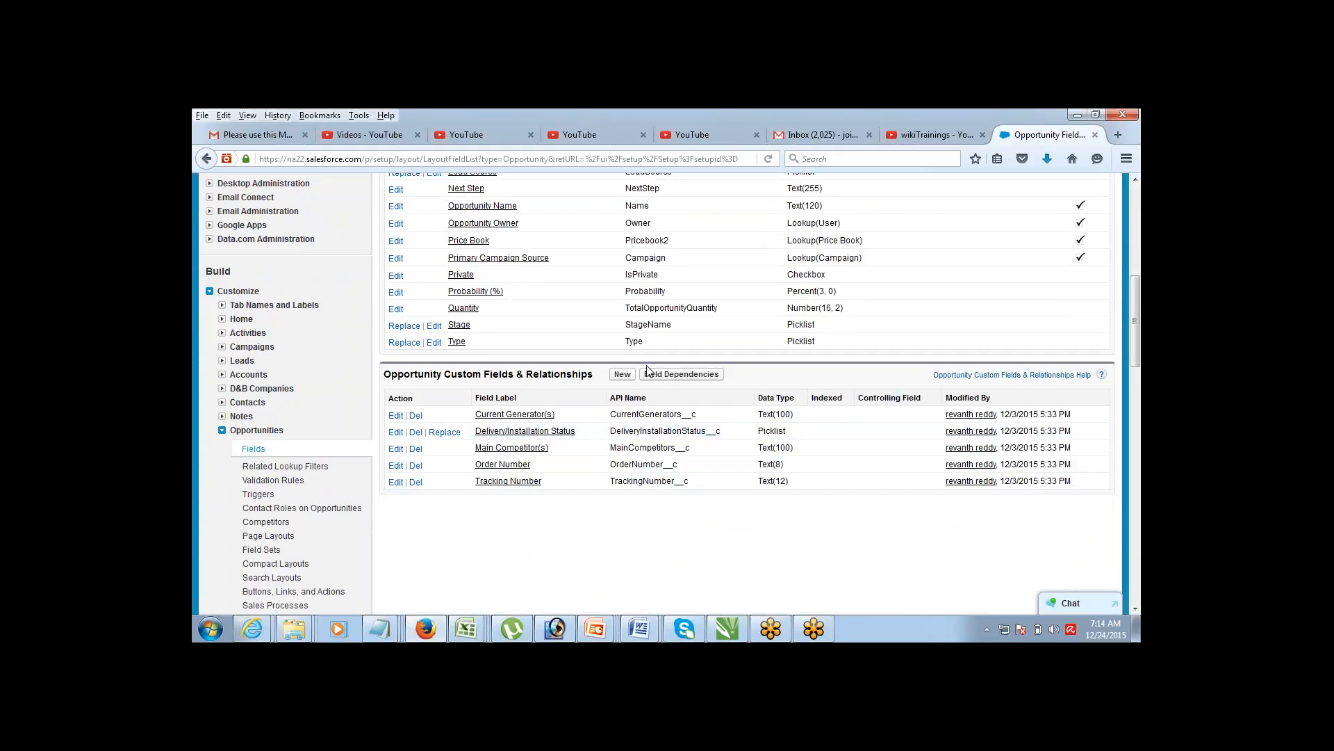
click(623, 375)
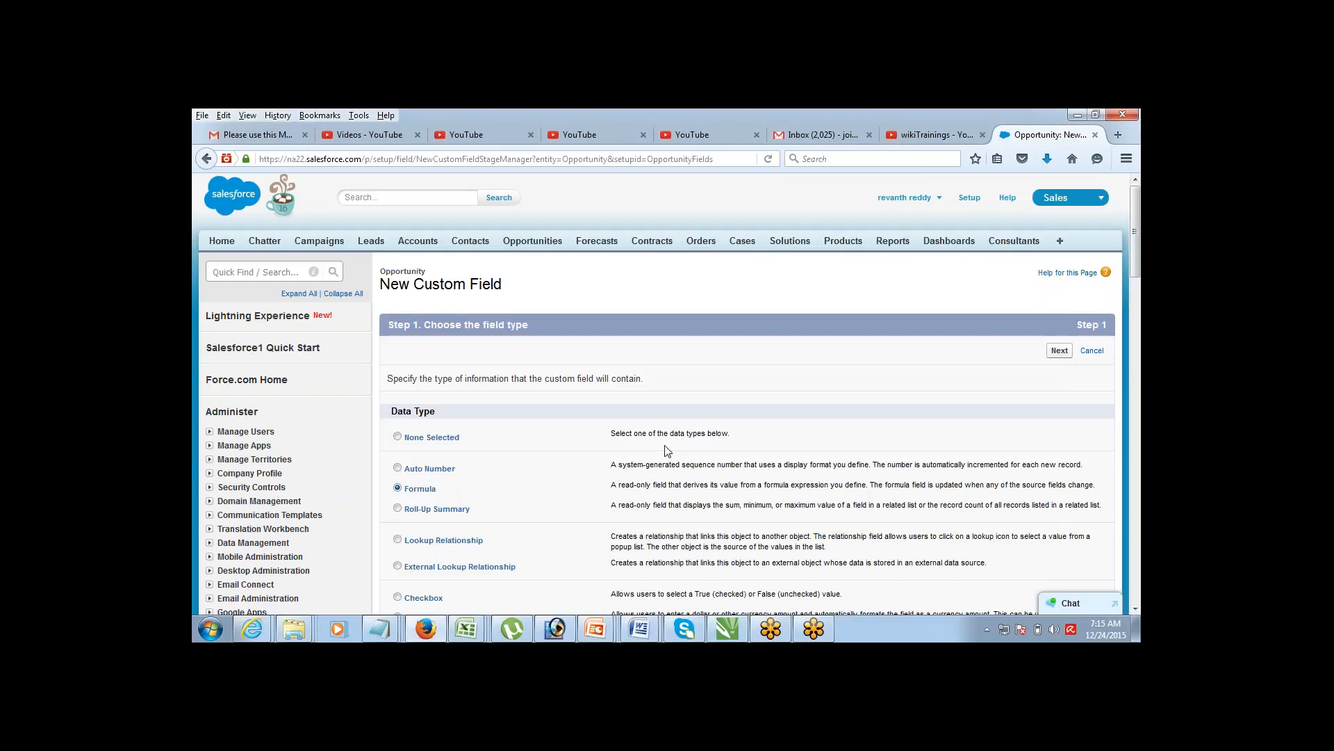
Step: Continue with Formula as the field type to Step 2, Choose output type
click(1060, 351)
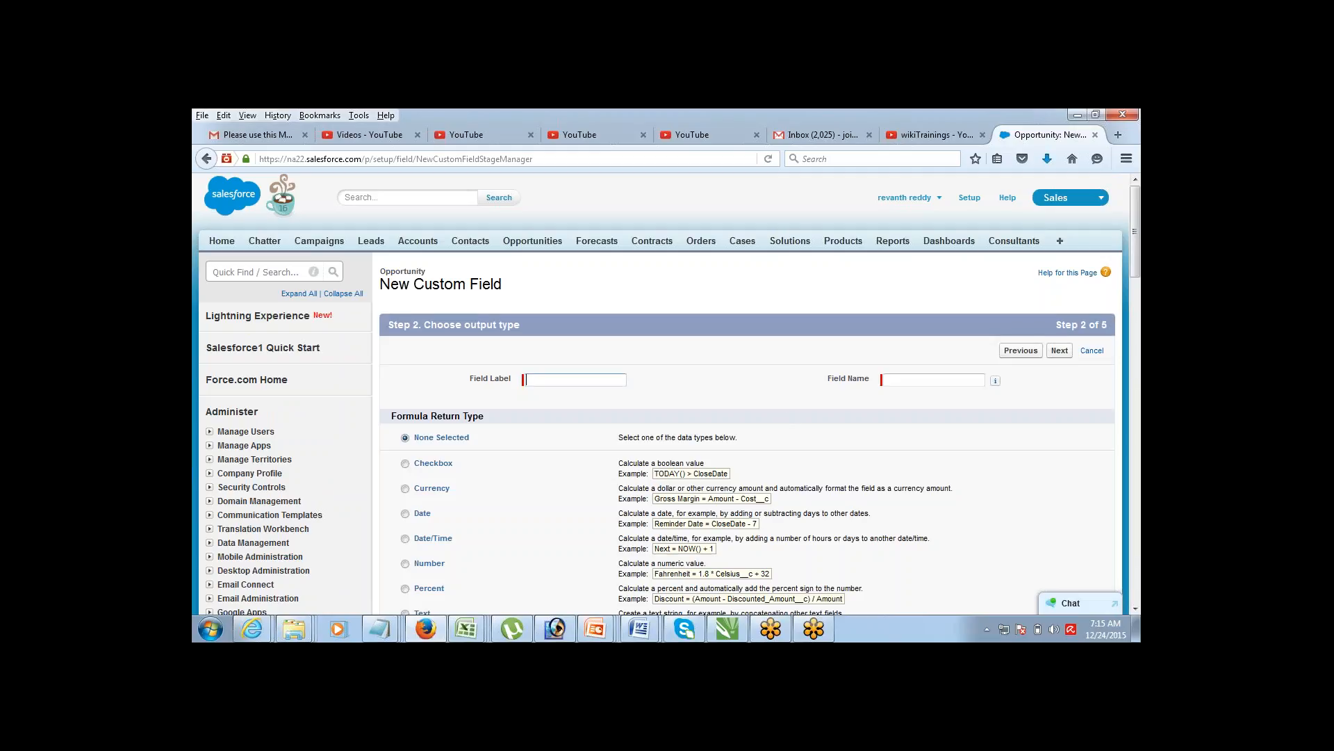
Step: Label the field Tax, return Currency with 0 decimal places, and advance to Step 3
text(Tax)
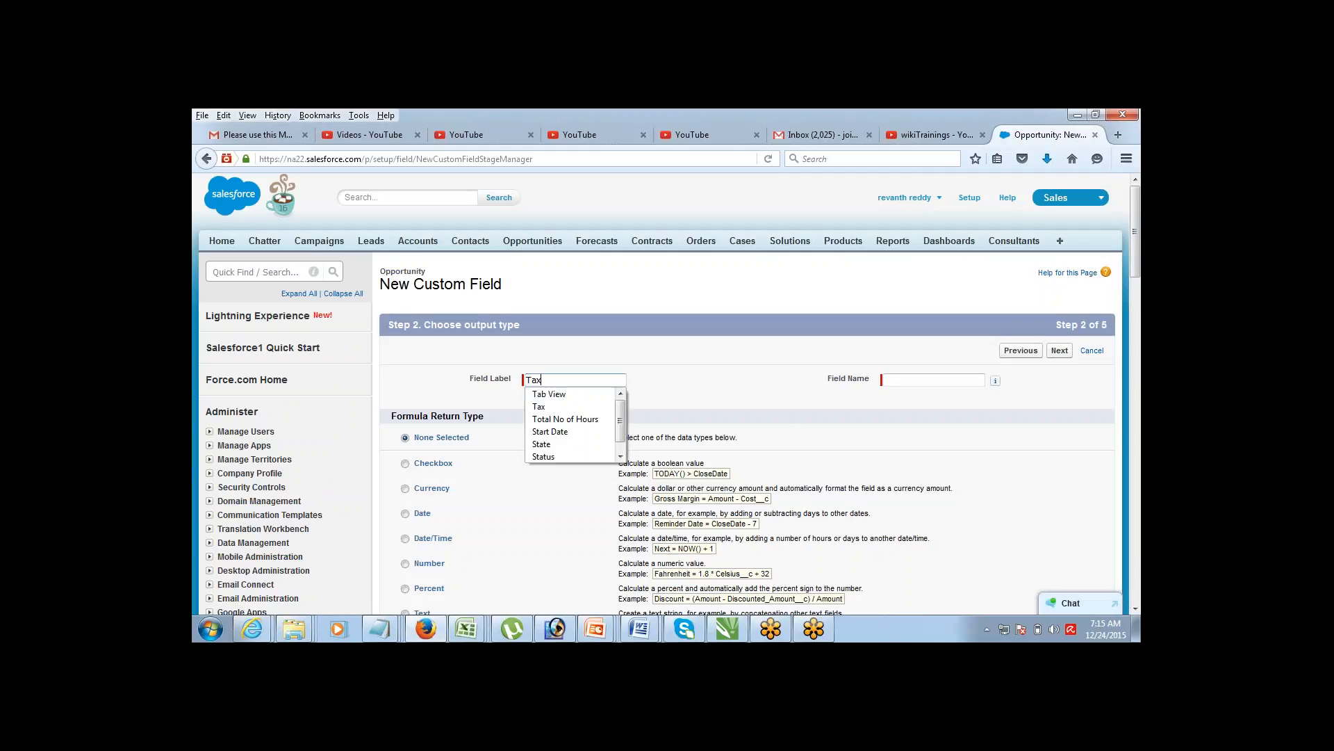
key(Tab)
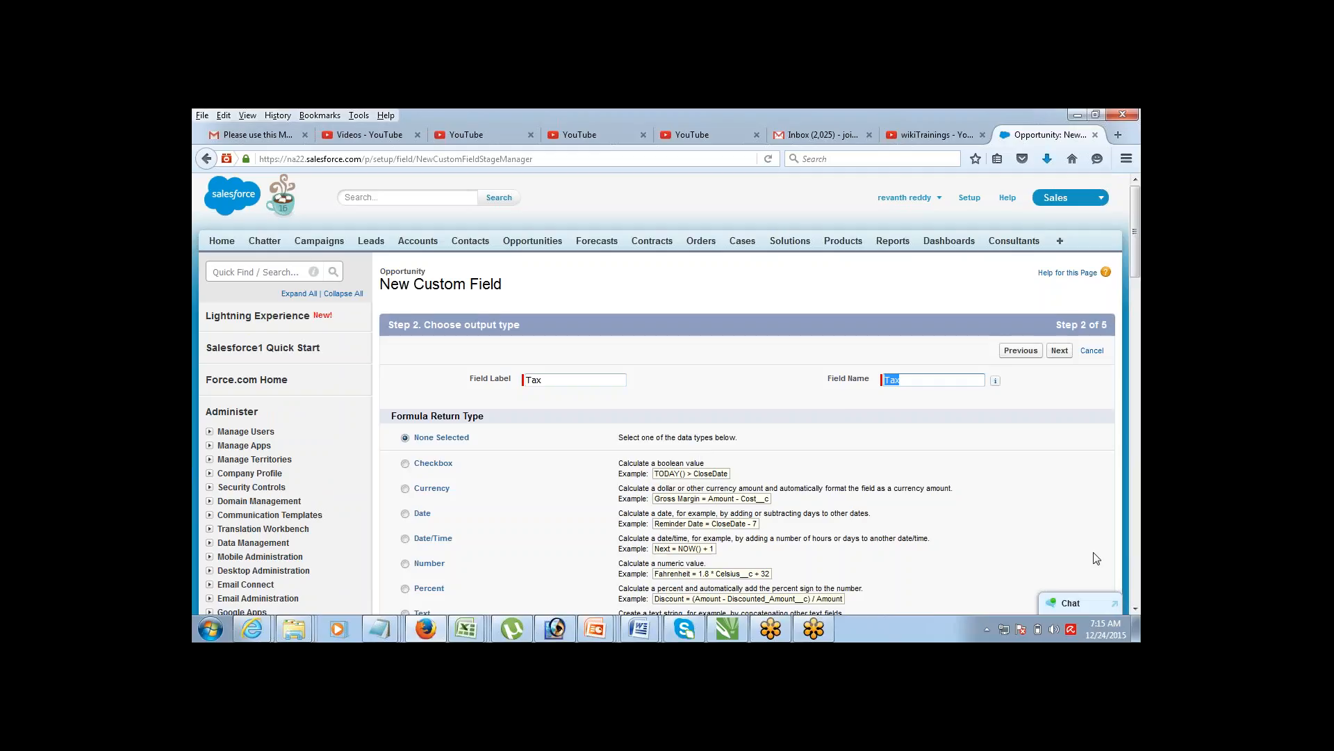
click(1135, 609)
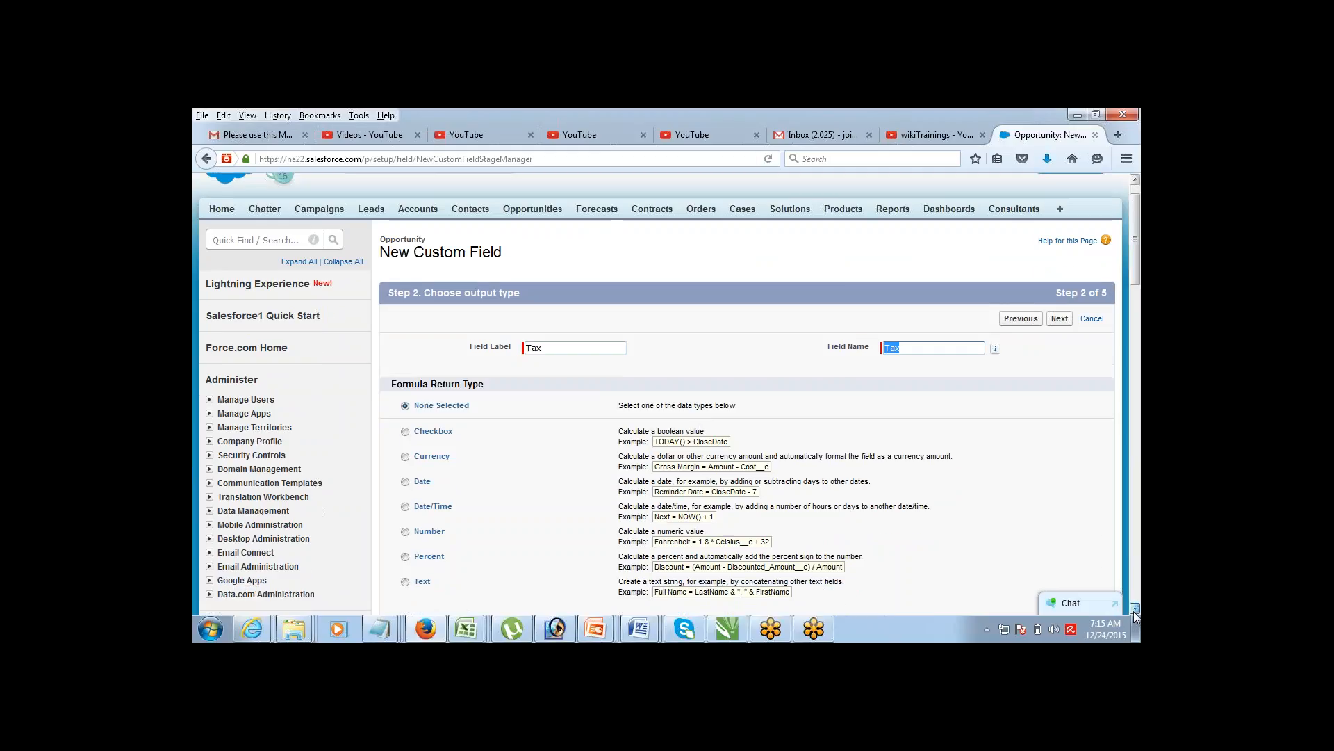
click(1135, 609)
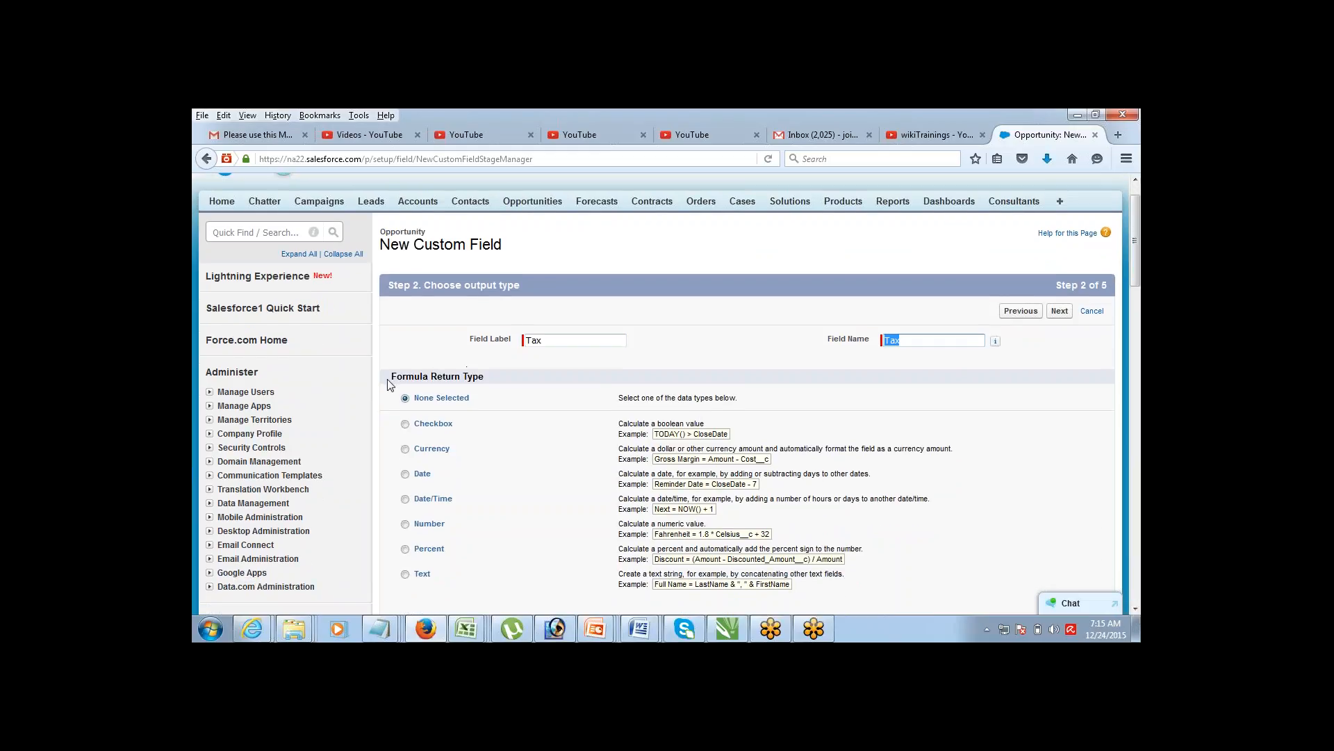
triple_click(503, 384)
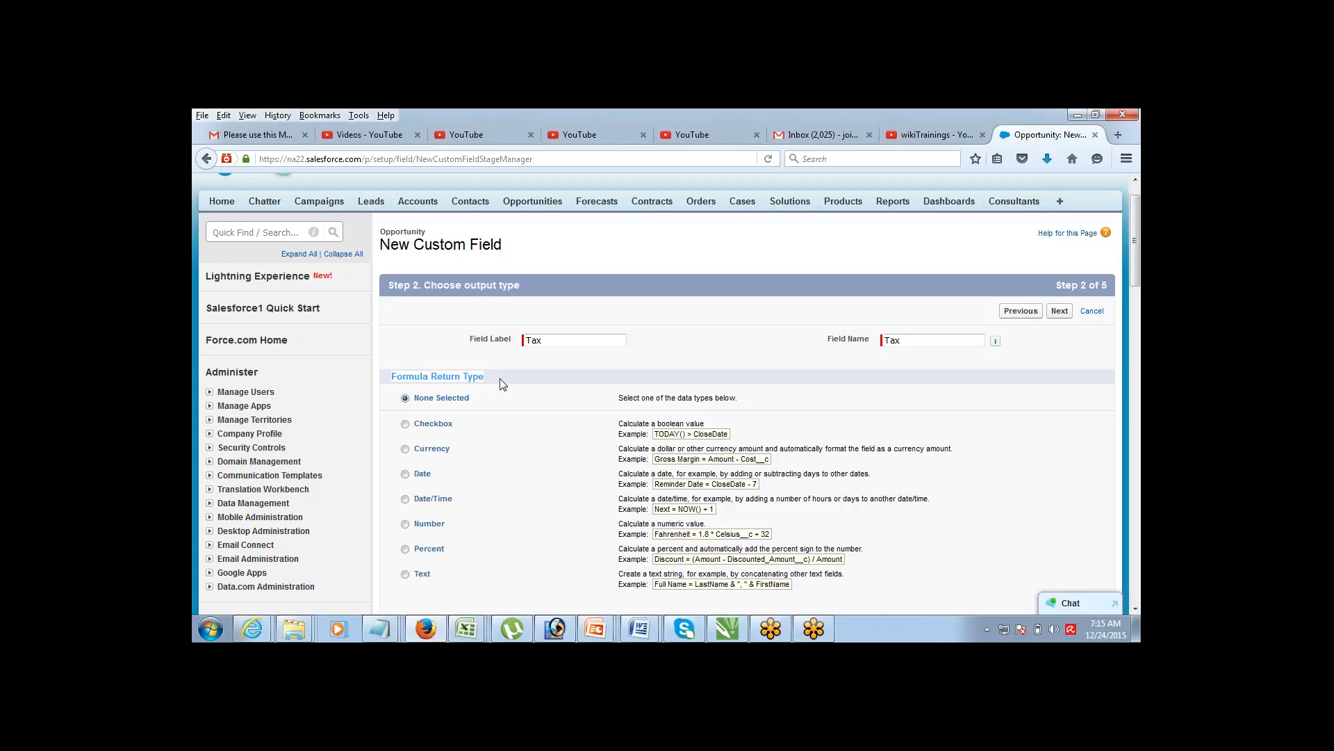
click(406, 449)
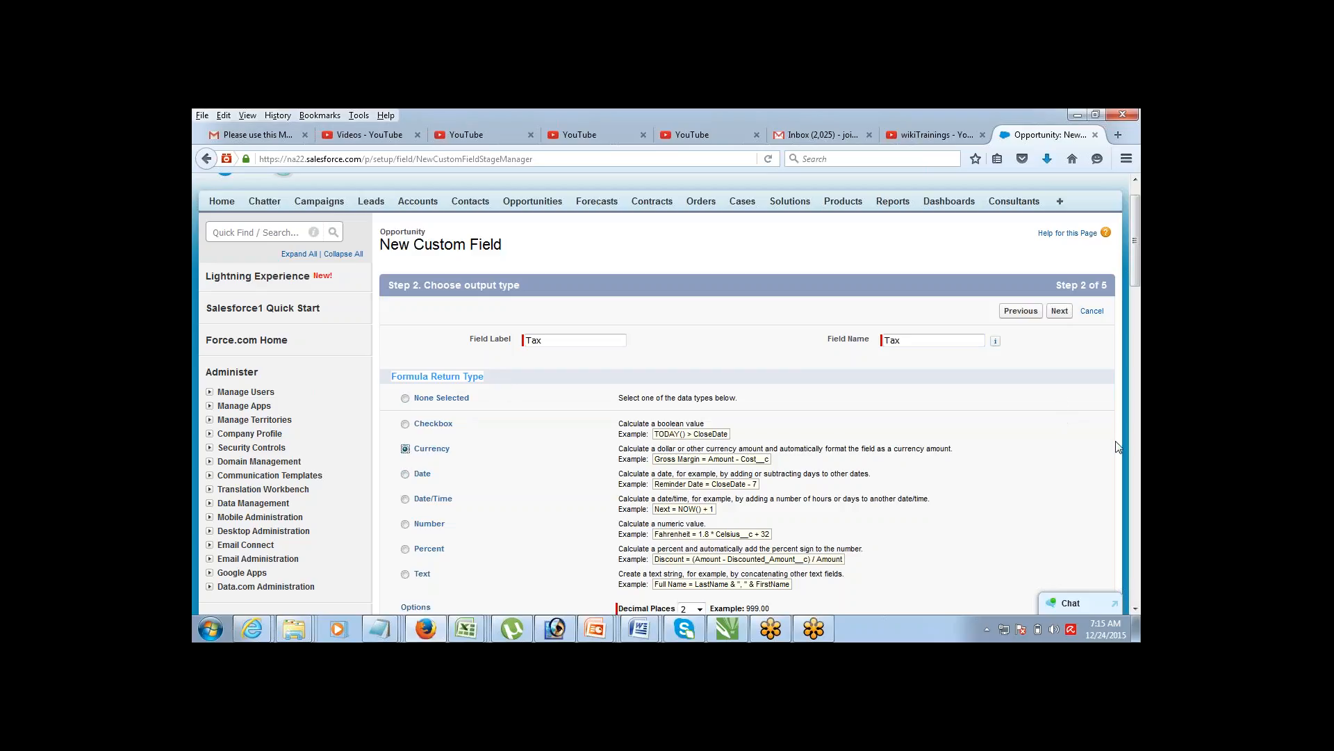
scroll(1135, 608, down, 6)
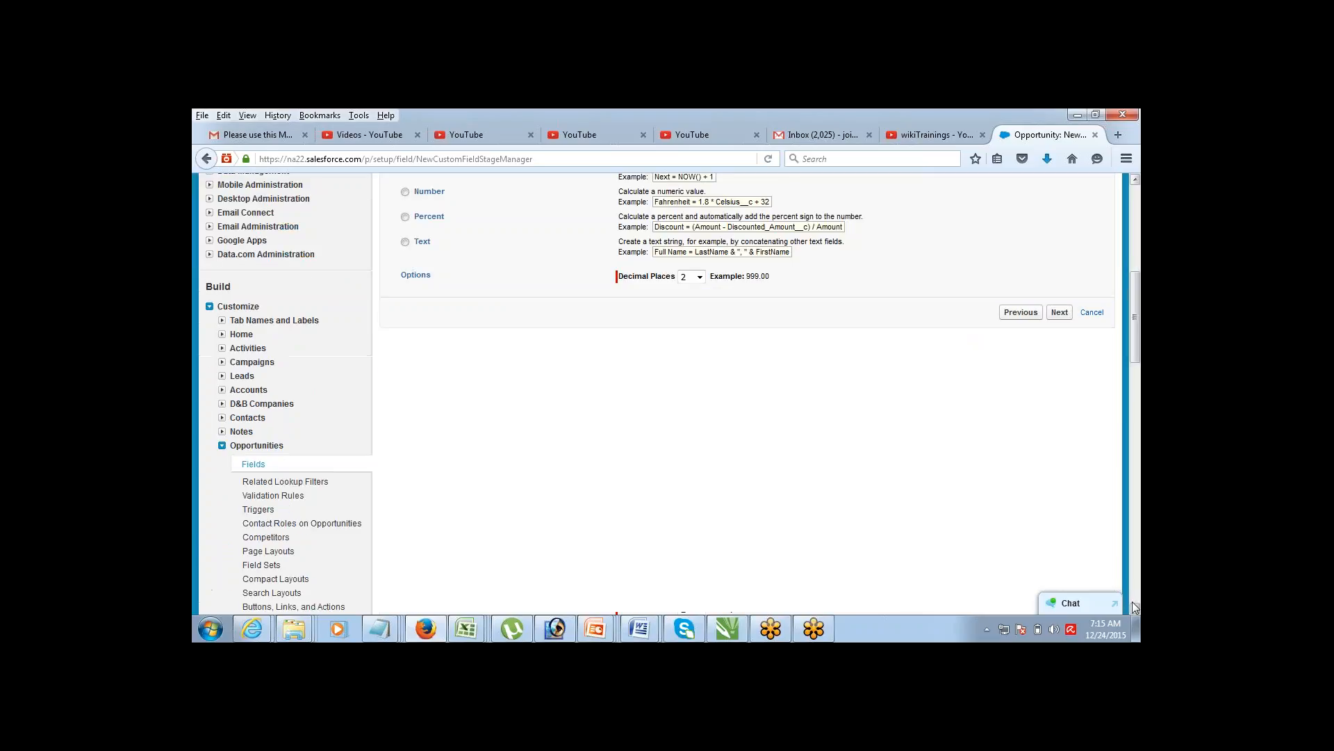
scroll(1137, 191, up, 4)
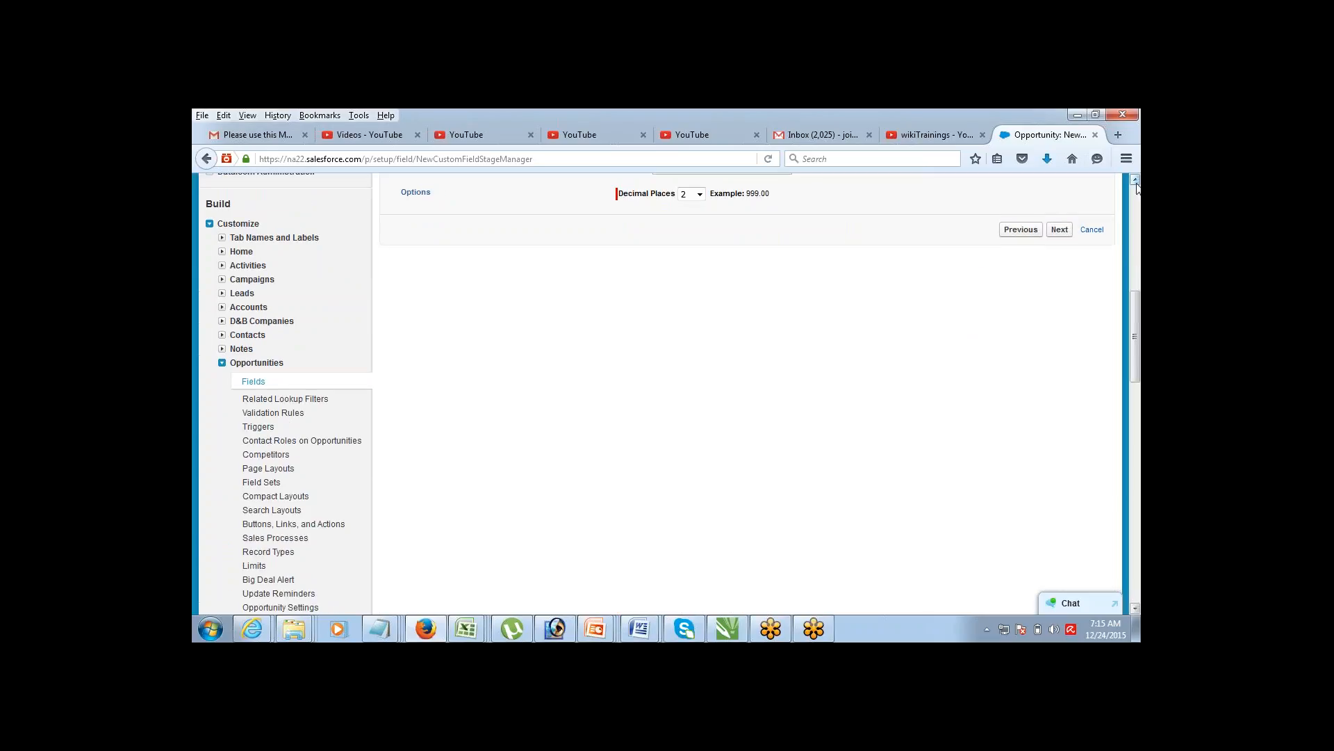
scroll(1137, 189, up, 1)
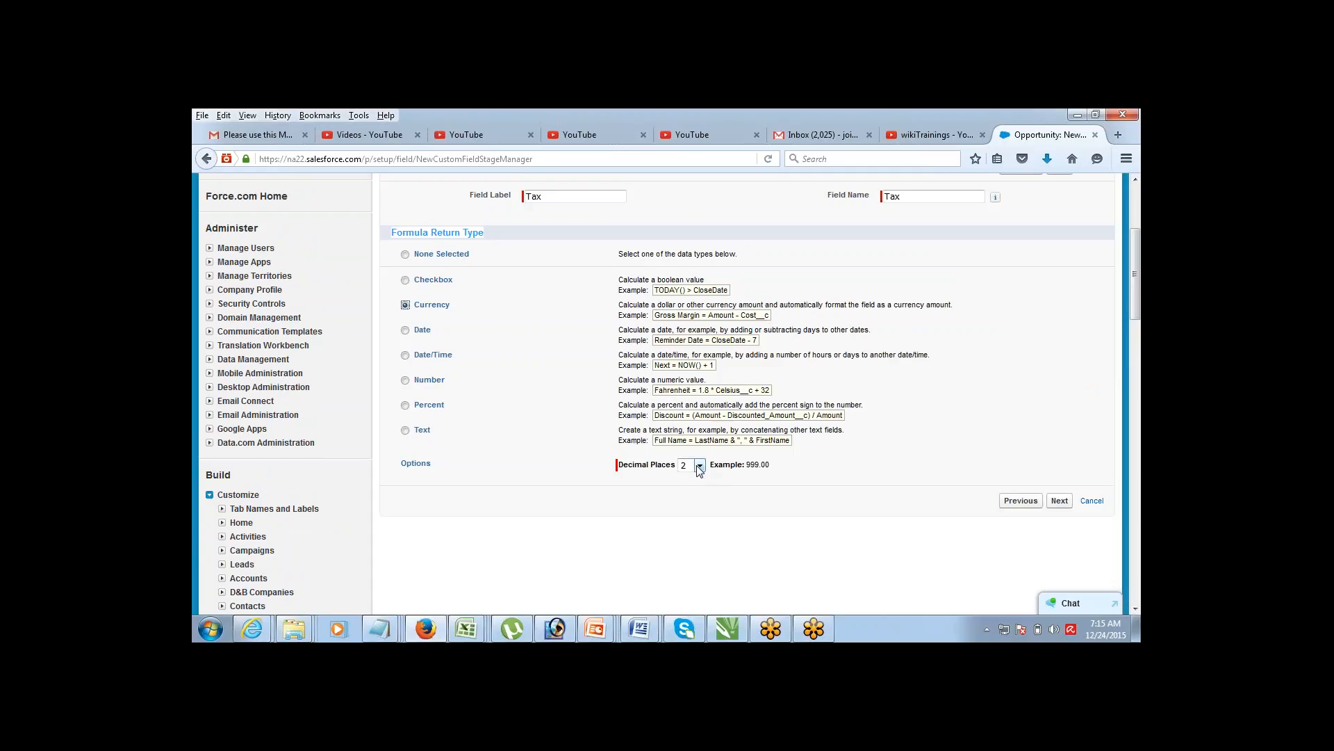
click(699, 465)
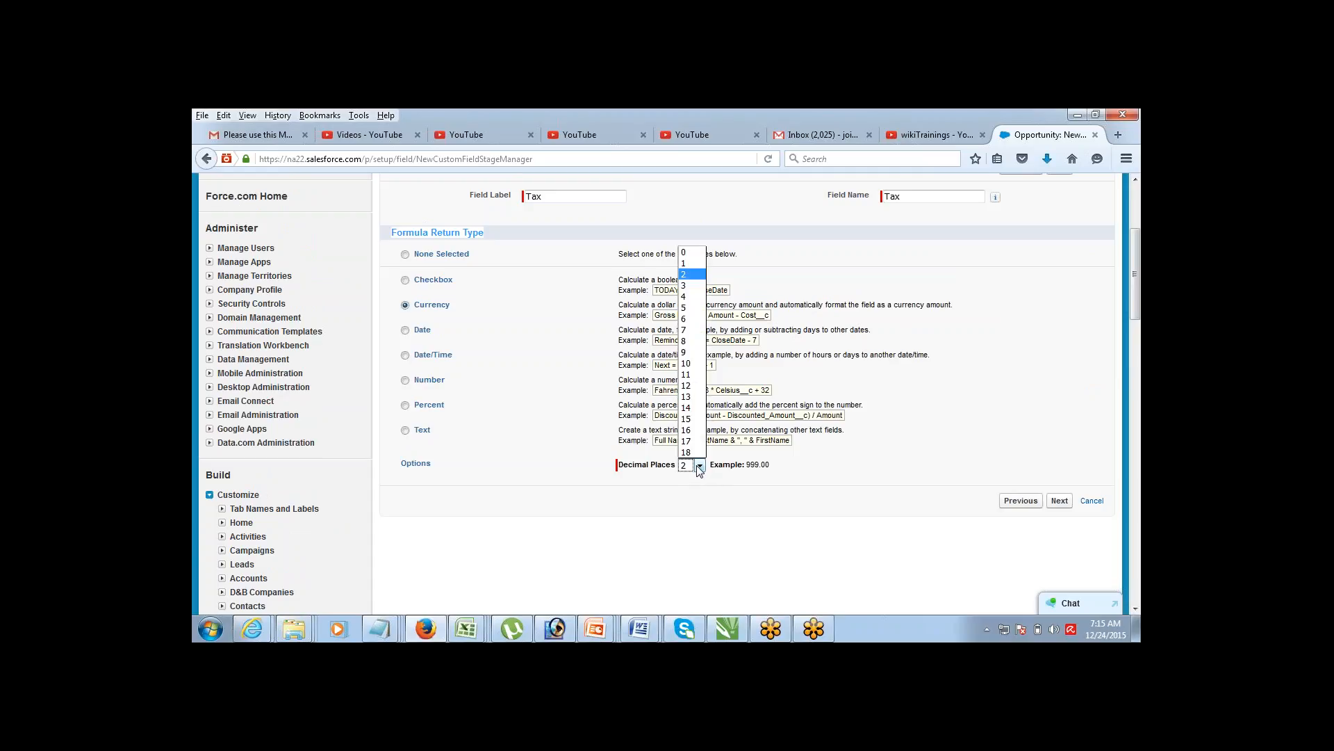
click(685, 253)
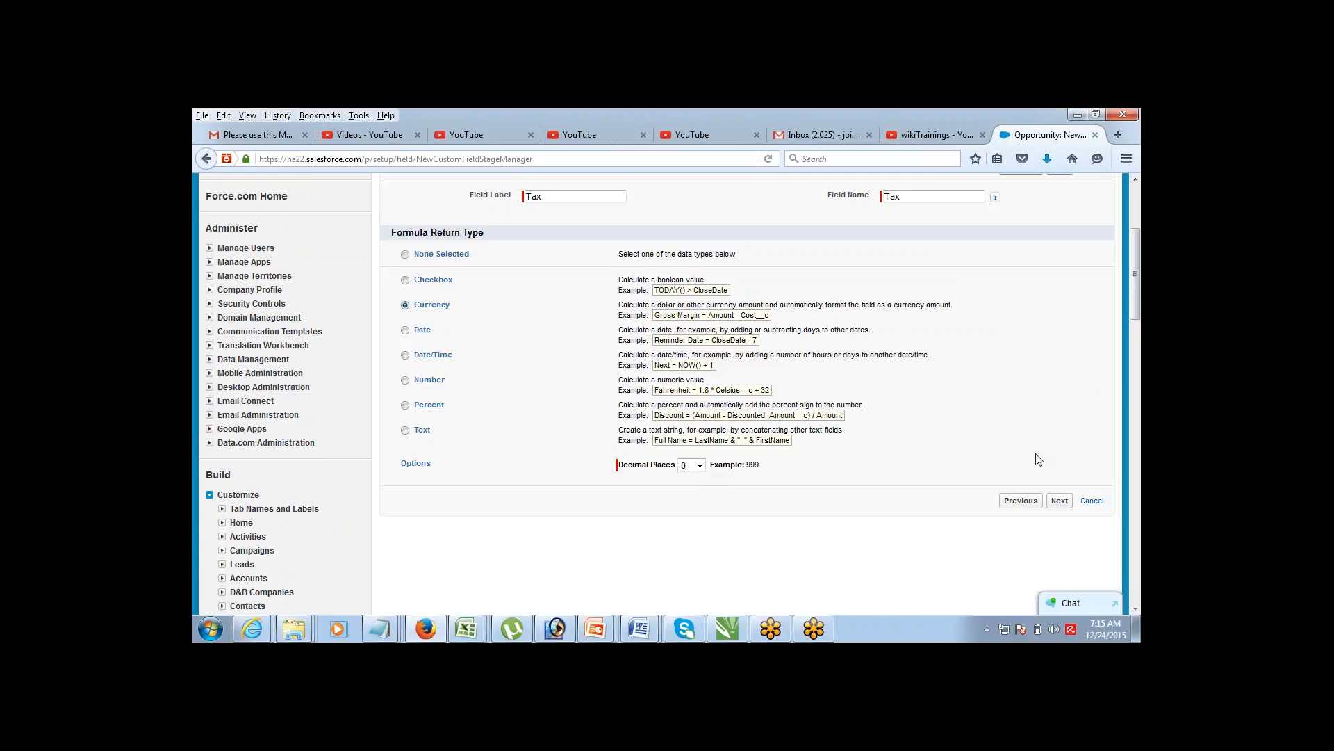
click(1060, 502)
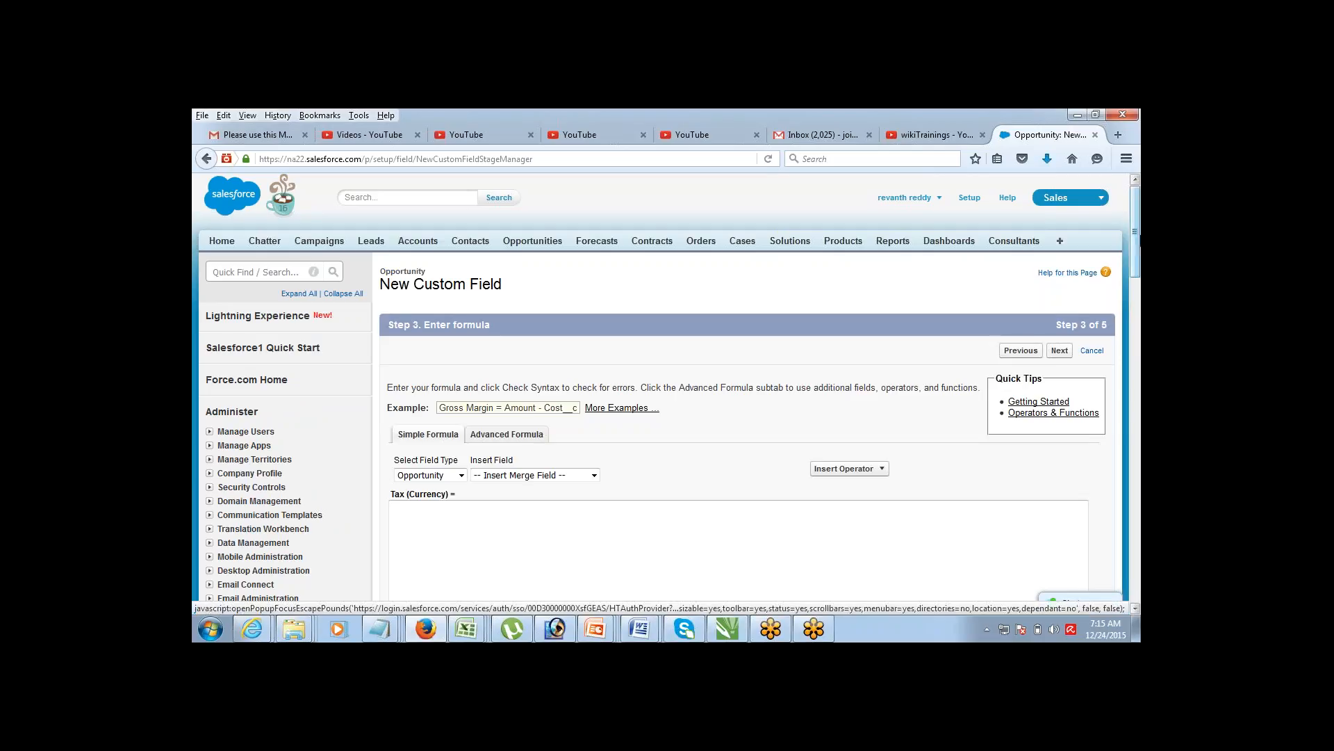
Step: Put the caret in the Tax formula box and switch to the Advanced Formula editor
drag(1134, 242, 1104, 234)
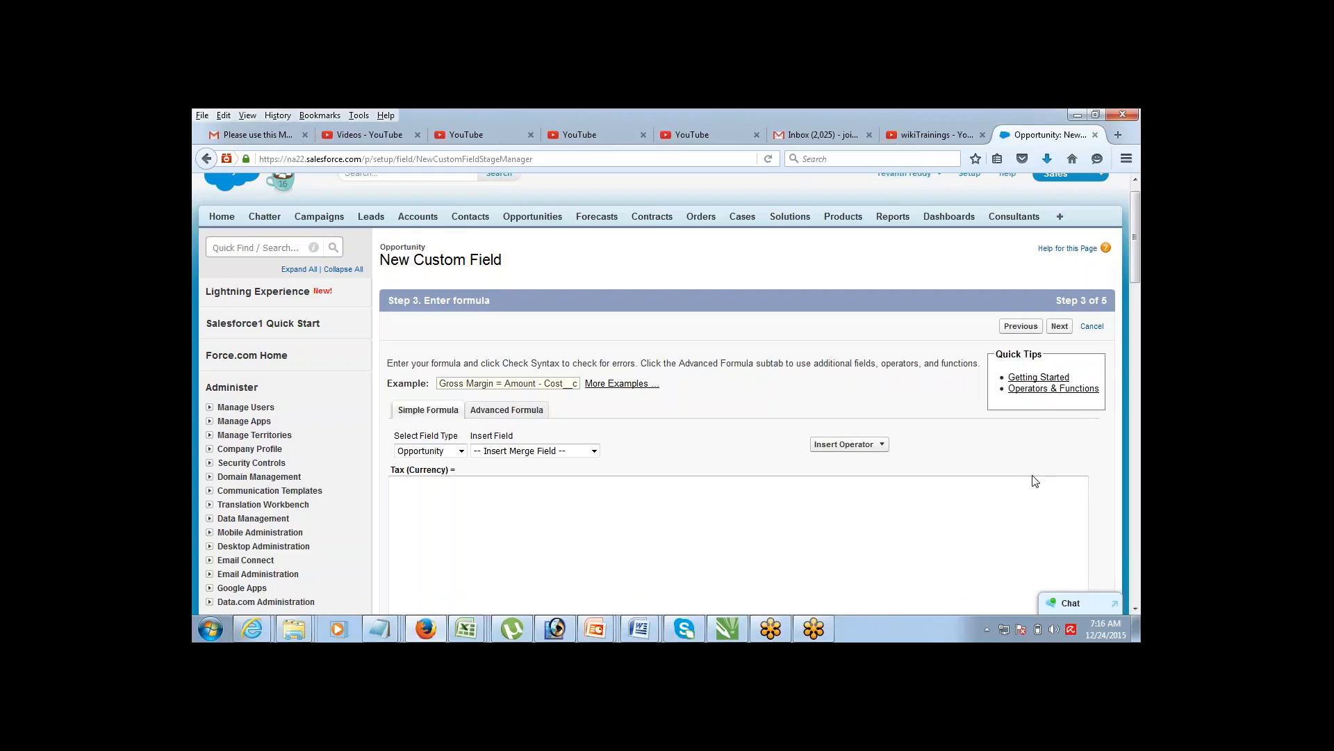
click(1135, 610)
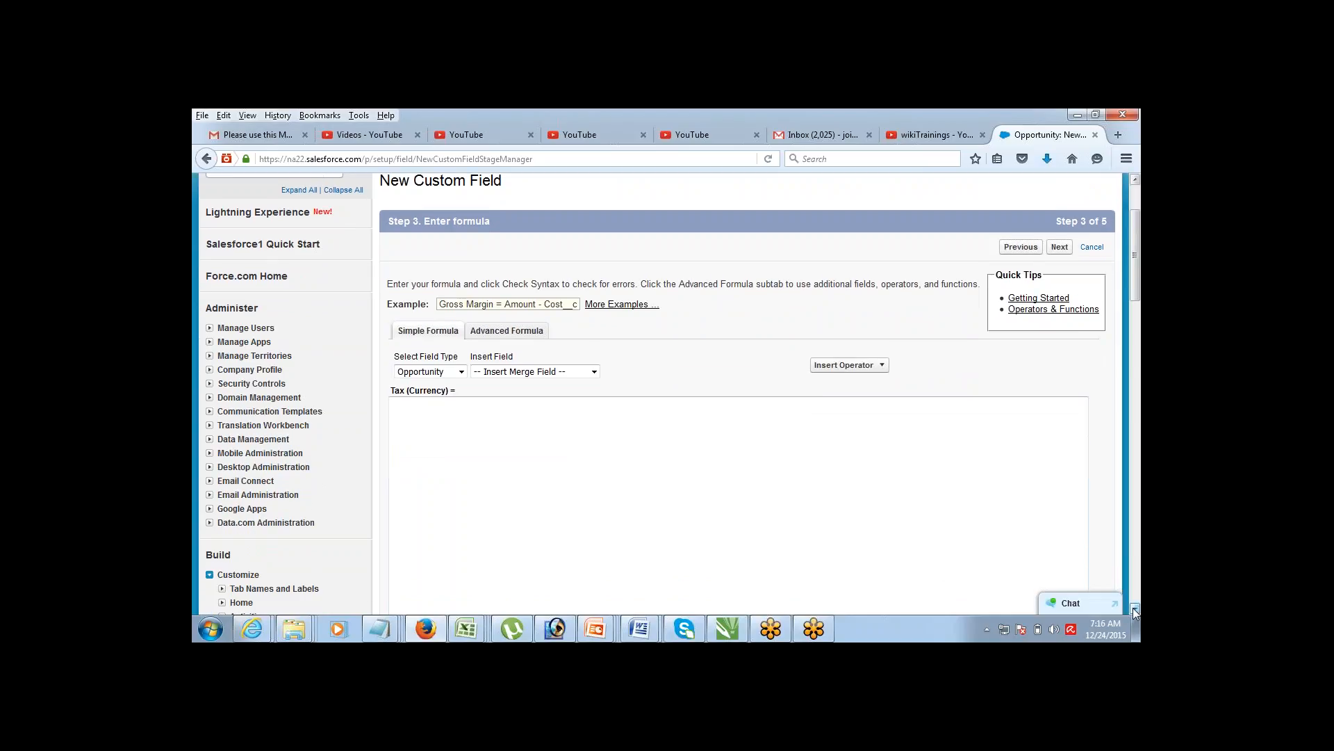
click(1135, 610)
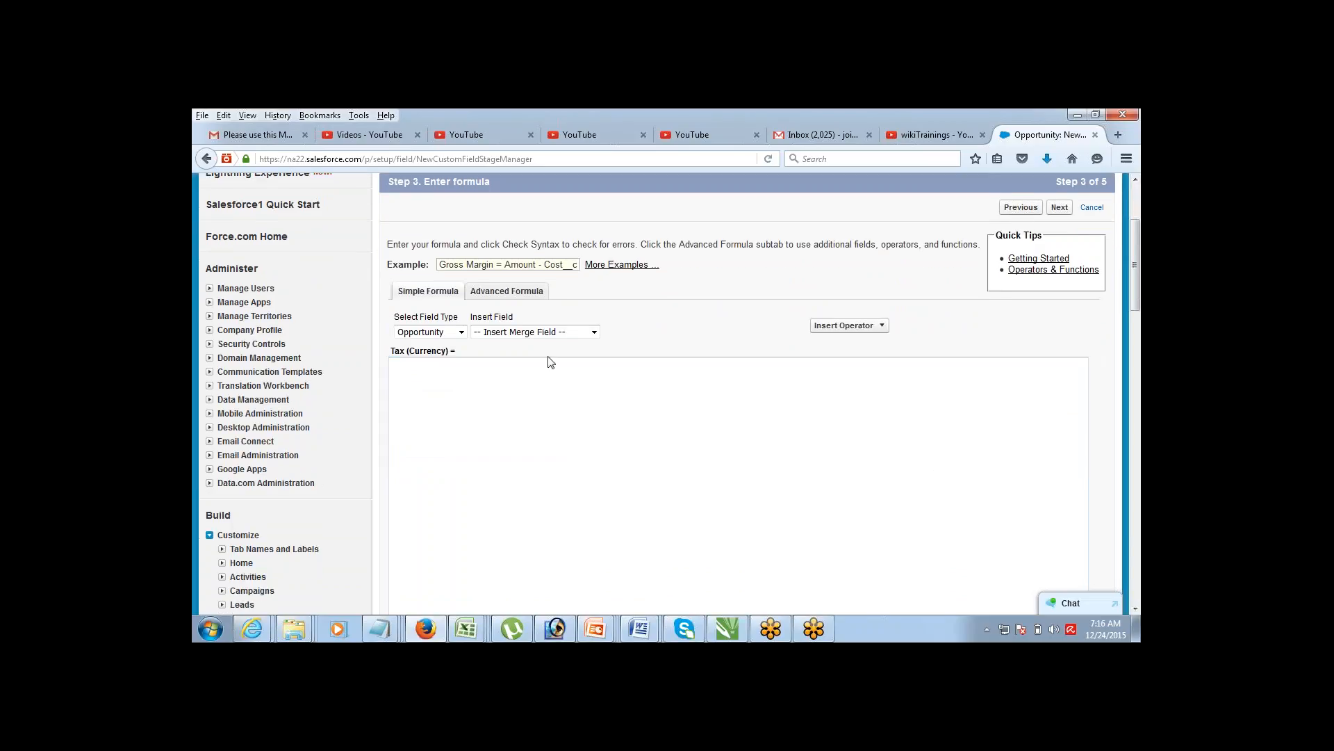
click(453, 385)
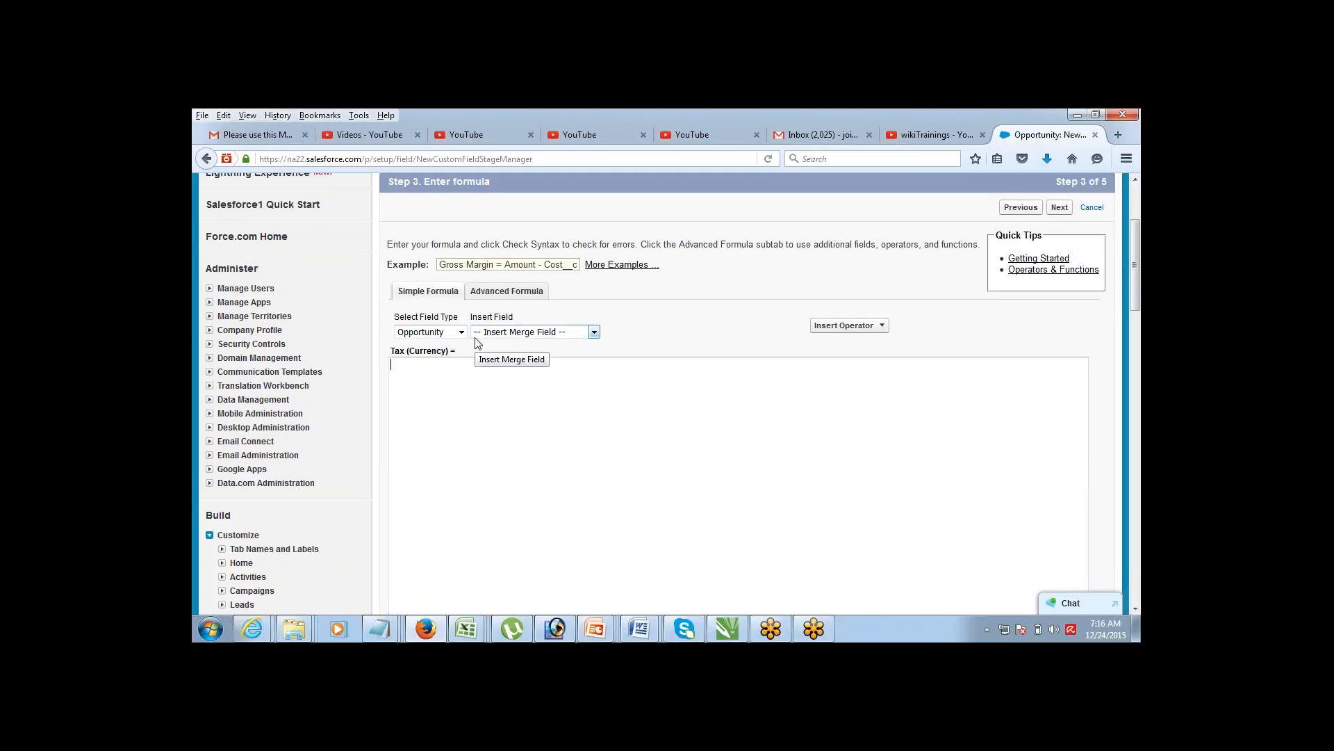
click(491, 293)
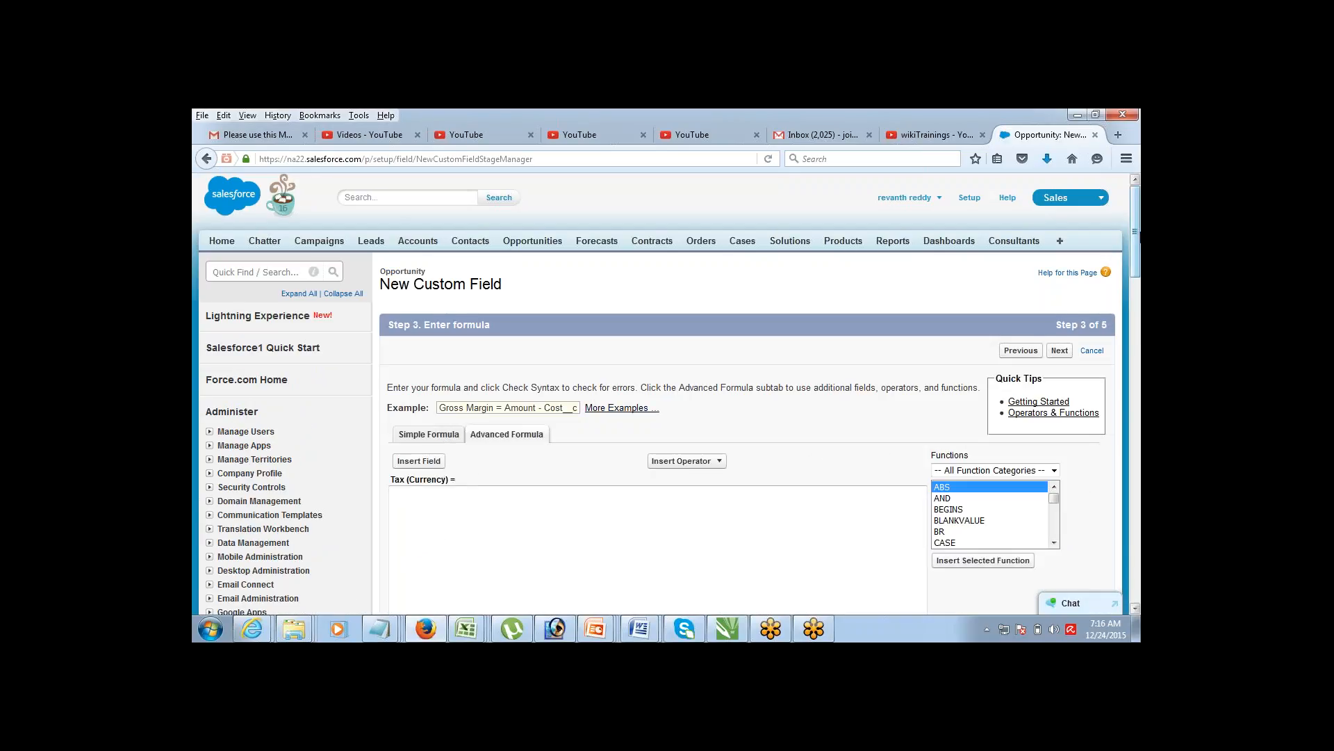
Step: Insert the Opportunity Amount field into the Tax formula
scroll(1125, 260, down, 3)
drag(1124, 260, 1125, 267)
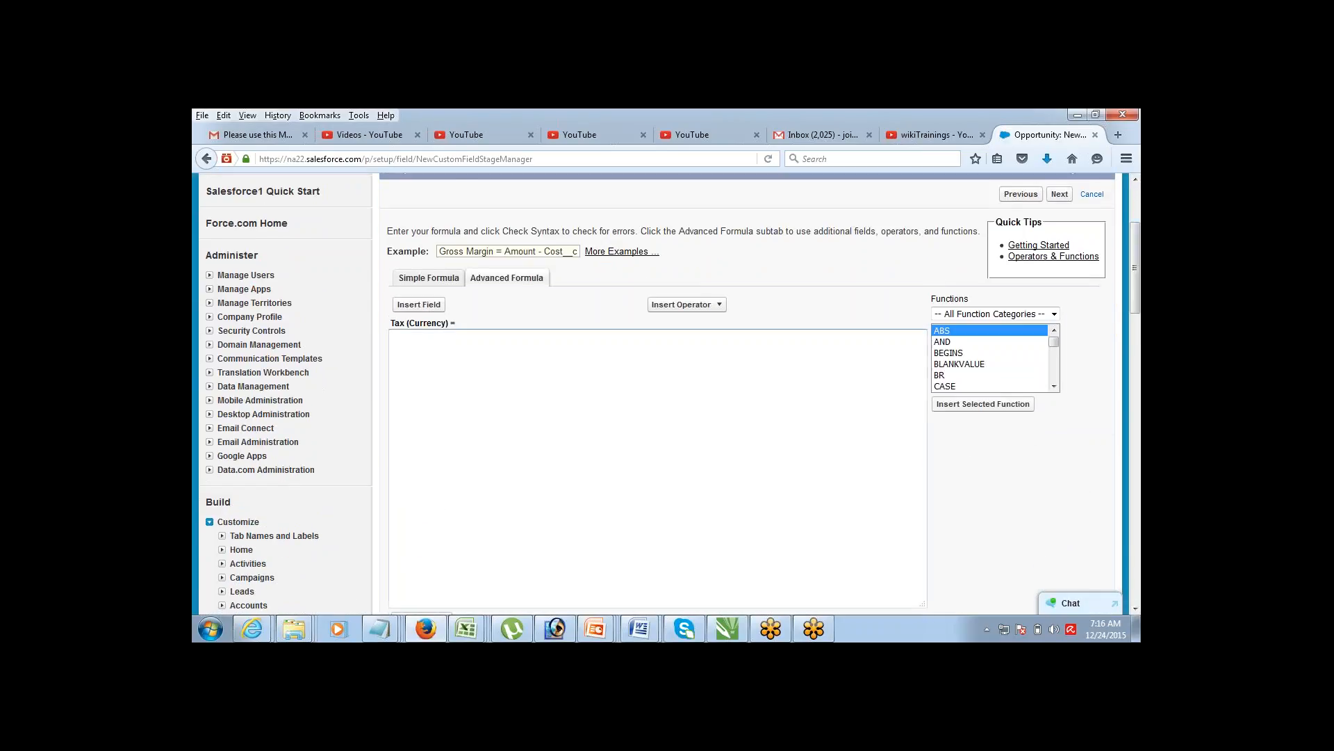
click(406, 309)
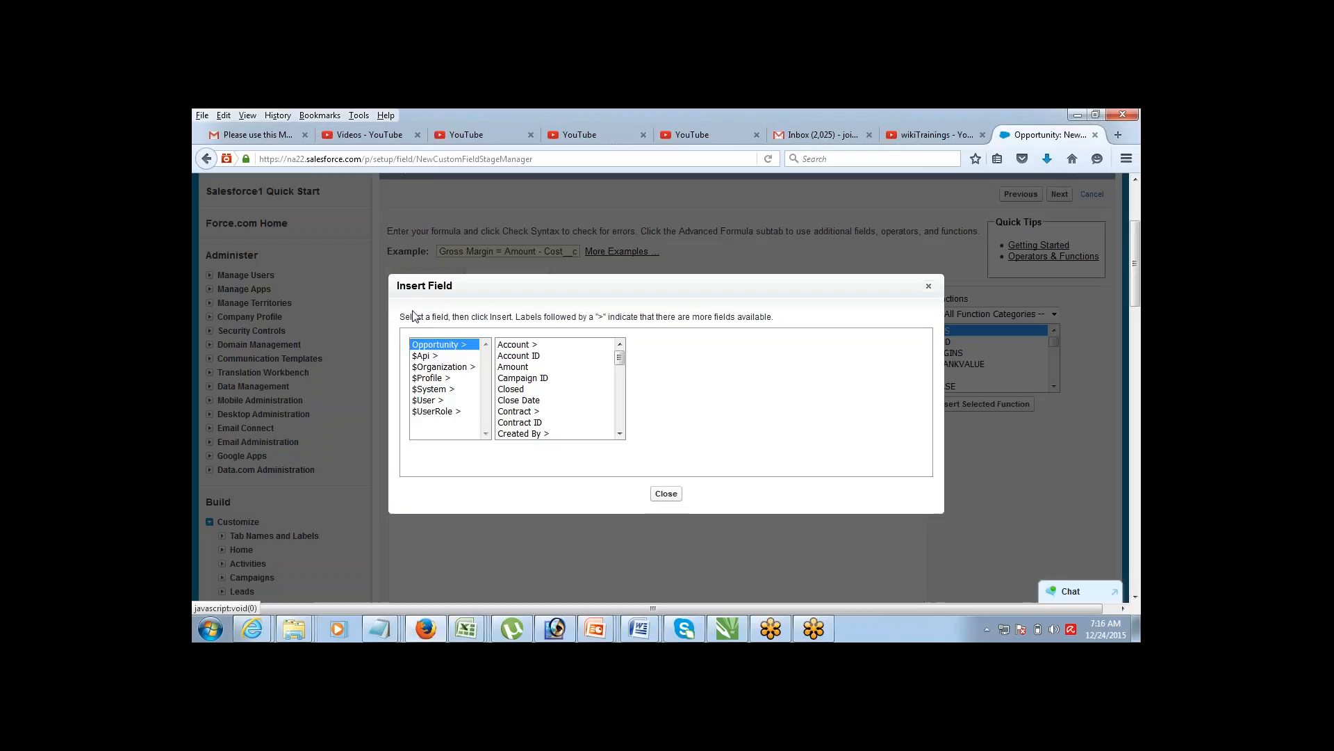
click(520, 366)
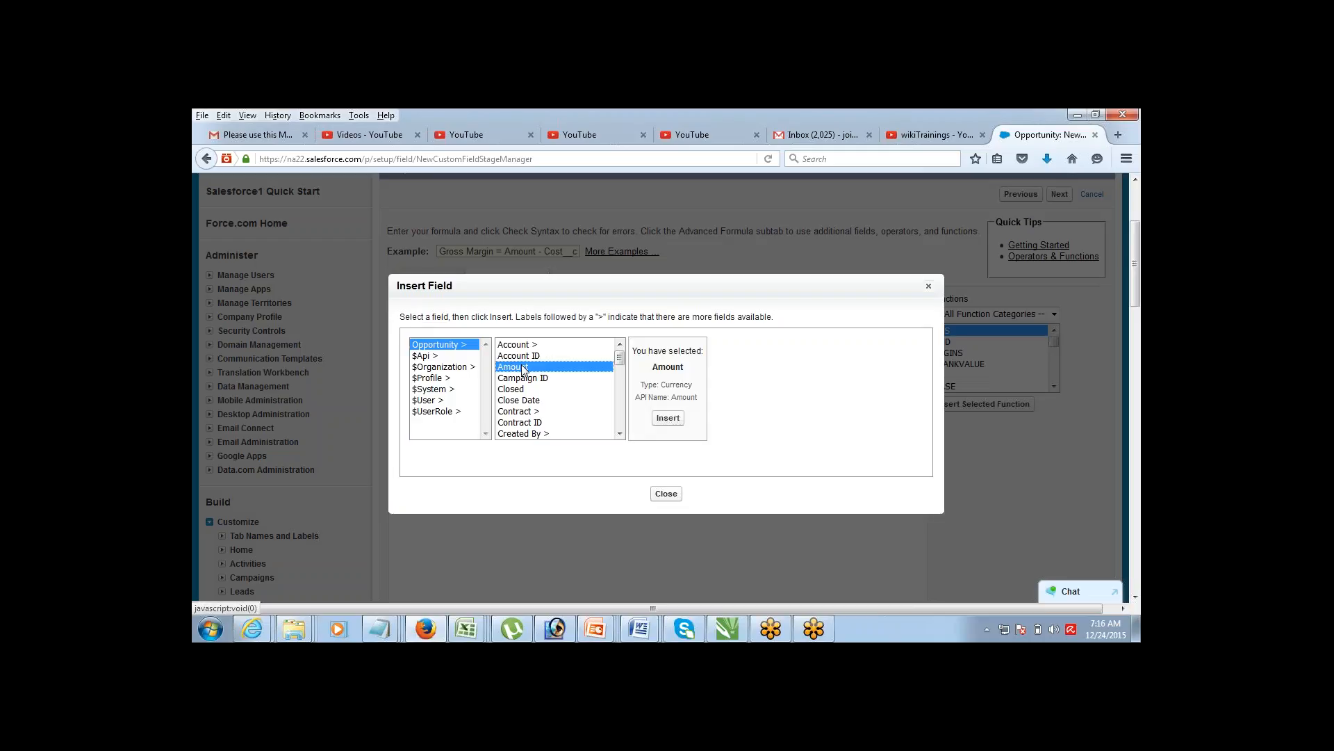
click(668, 417)
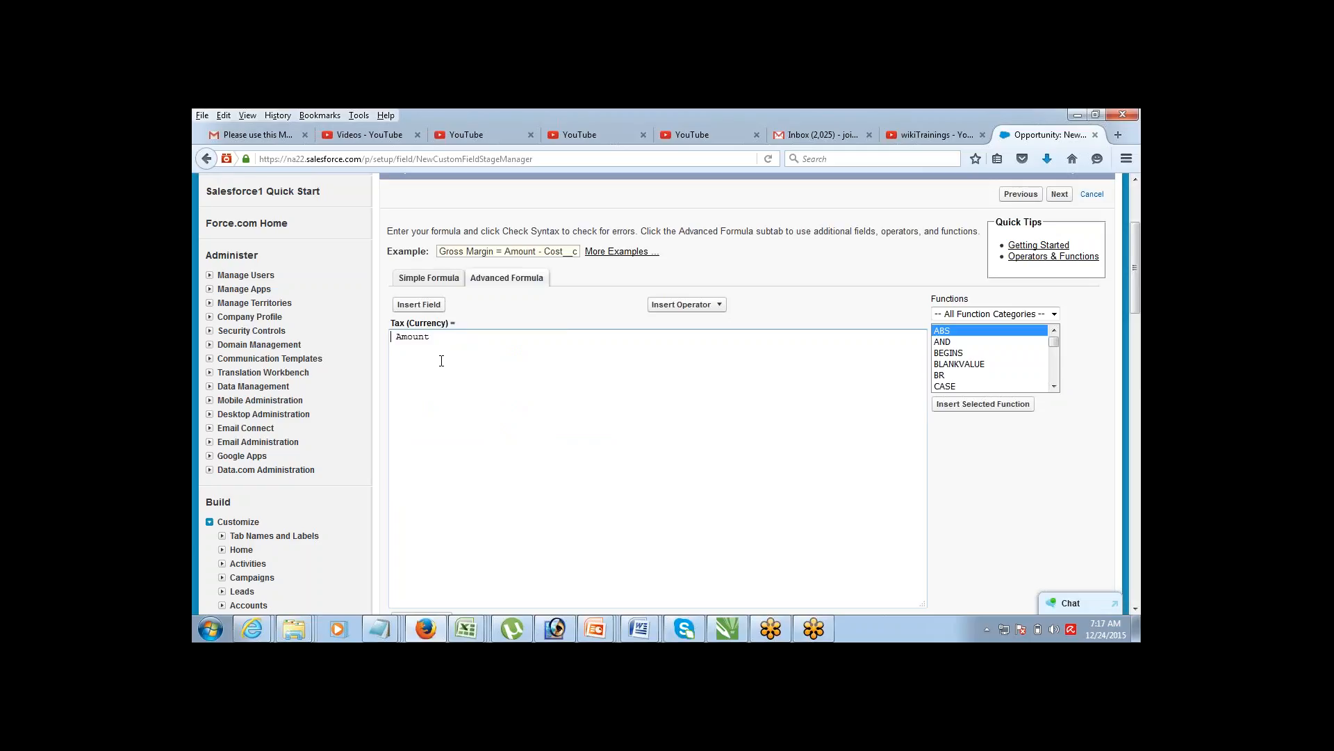
Step: Make the Tax formula read 0.1 * Amount
text(0.1 *)
key(ctrl+shift+Left)
key(ctrl+shift+Left)
key(ctrl+shift+Left)
key(ctrl+shift+Left)
key(Right)
key(ctrl+shift+Left)
key(ctrl+shift+Left)
key(ctrl+shift+Left)
key(ctrl+shift+Left)
key(Right)
Step: Run Check Syntax and confirm the formula reports no syntax errors
click(1134, 610)
click(739, 515)
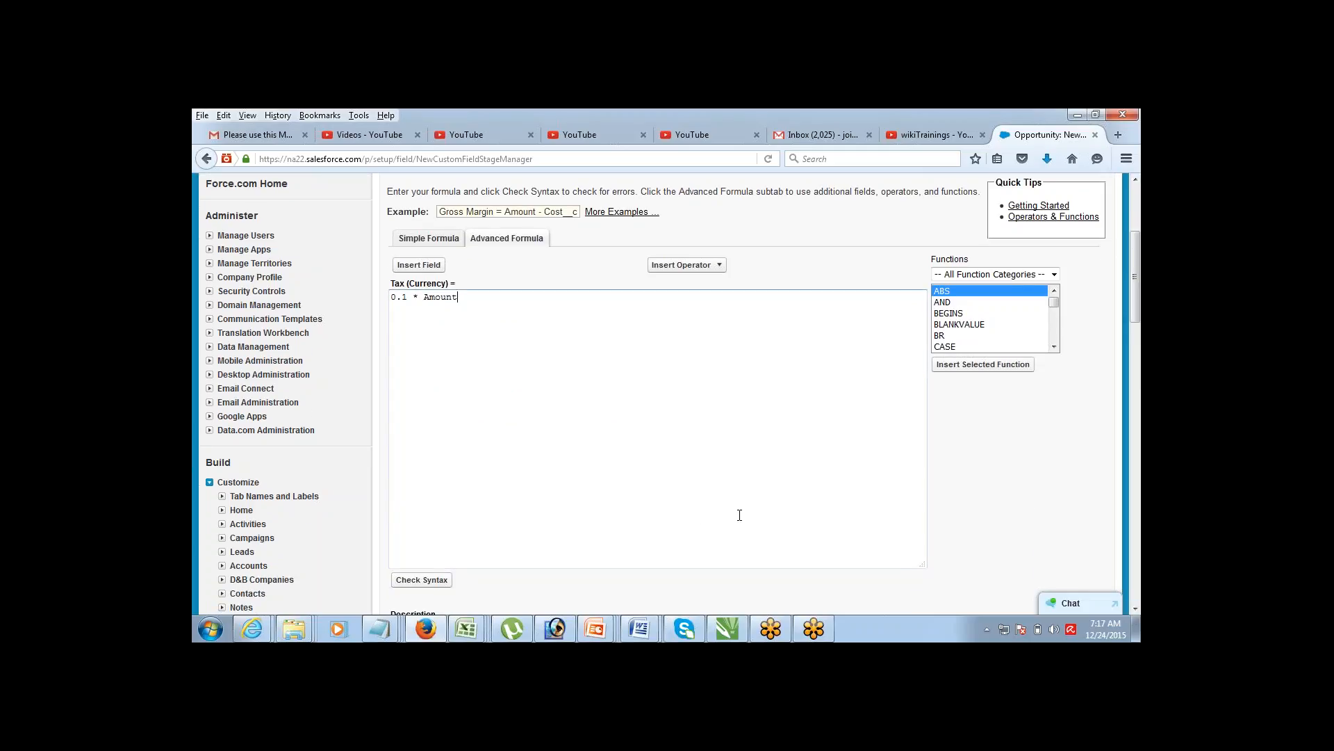
click(415, 586)
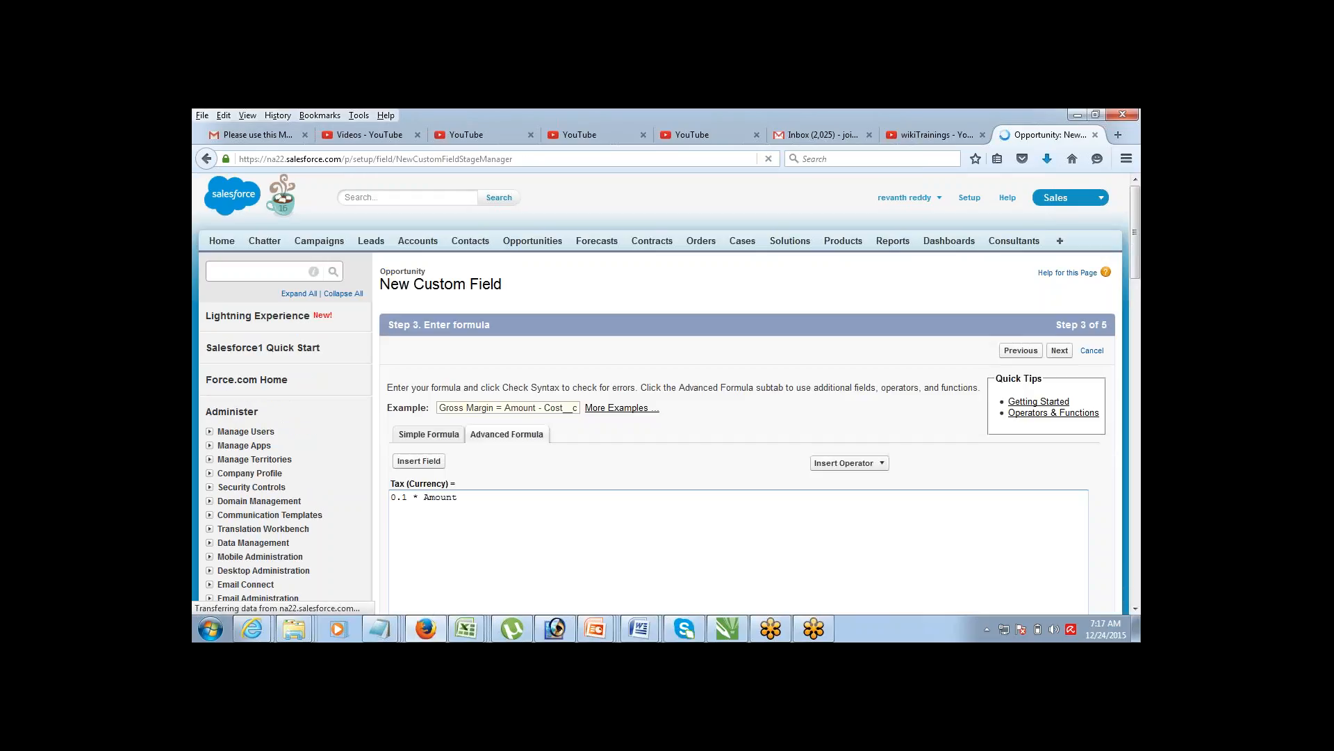
click(1135, 609)
scroll(1135, 609, down, 5)
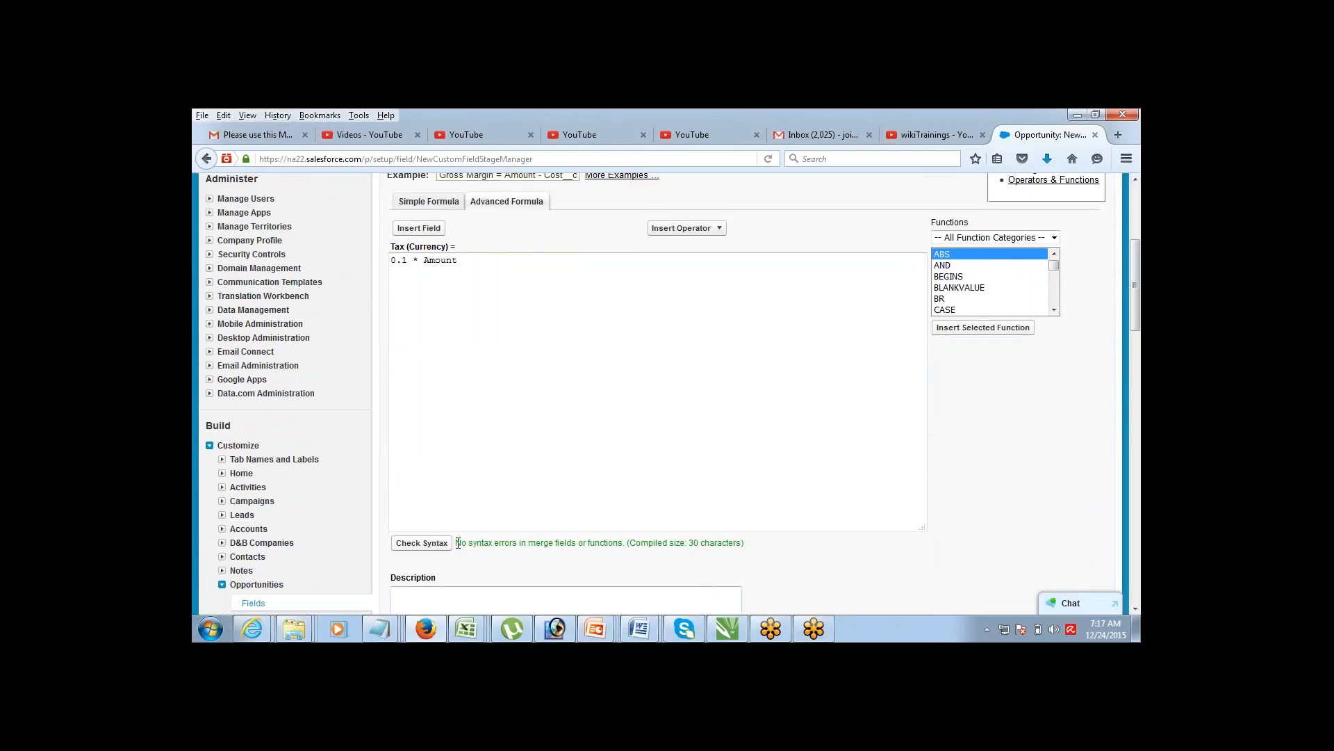
drag(456, 542, 550, 541)
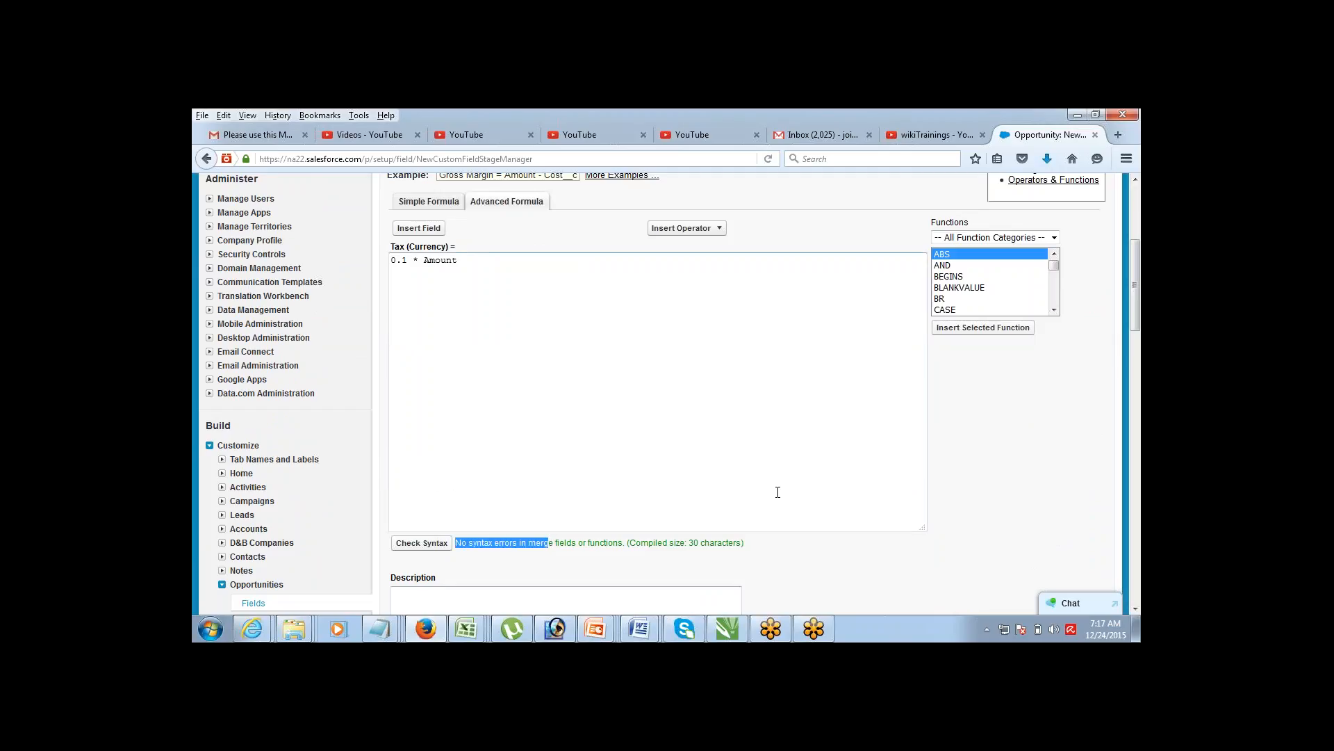
drag(1136, 247, 1133, 199)
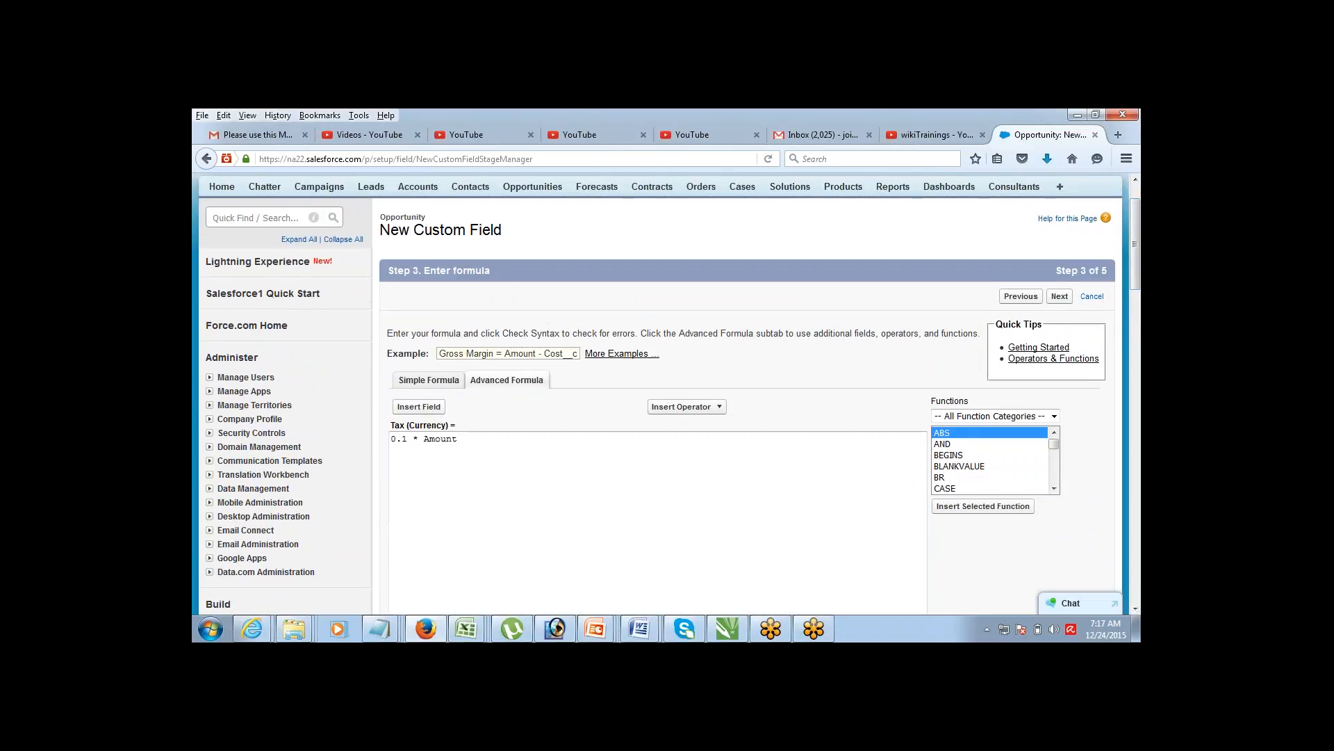
Step: Make the Tax field visible to all profiles and save it onto all four Opportunity layouts
click(1059, 297)
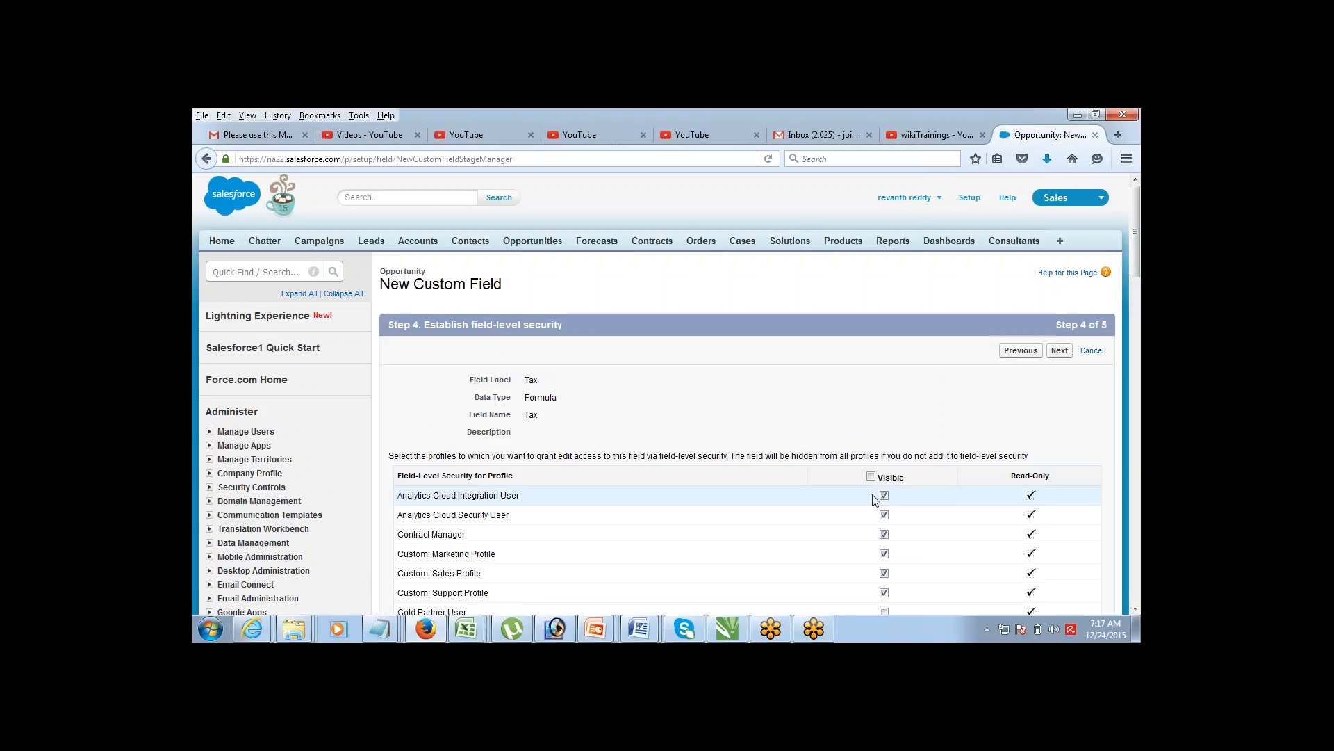
click(871, 476)
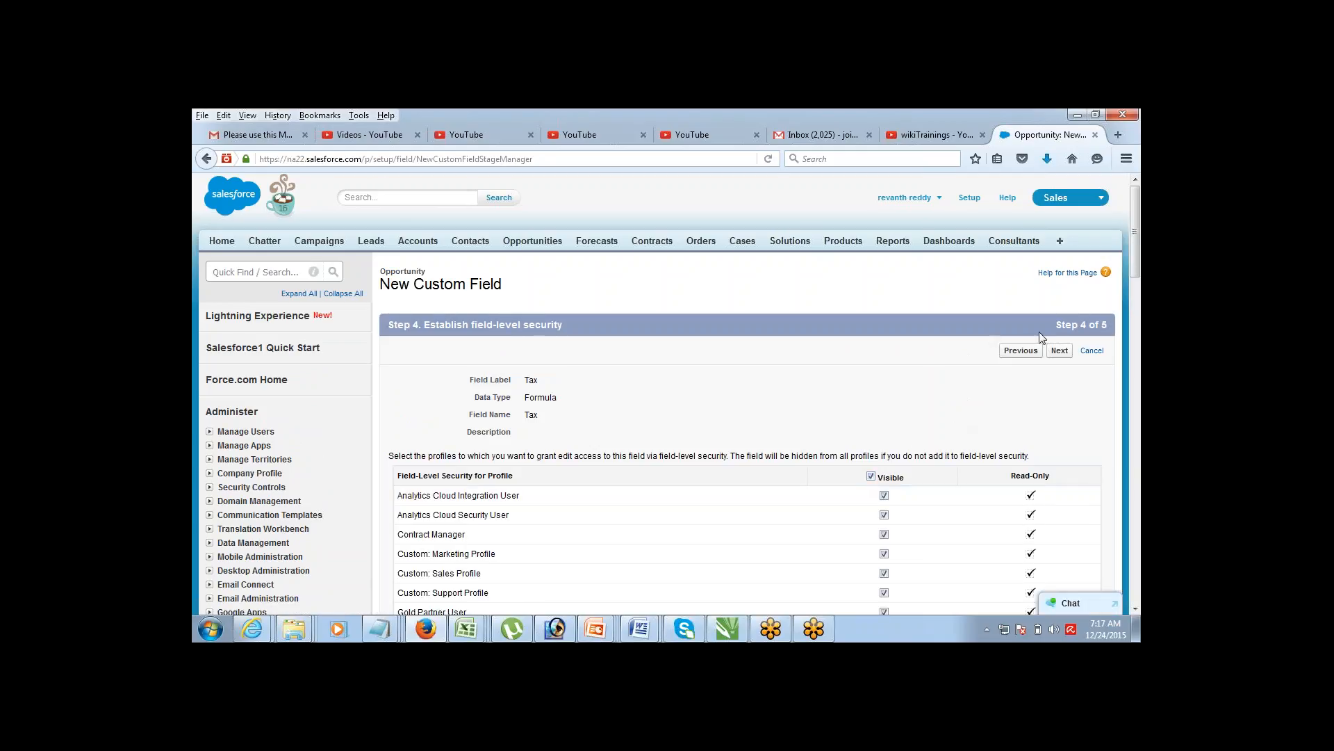
click(1059, 351)
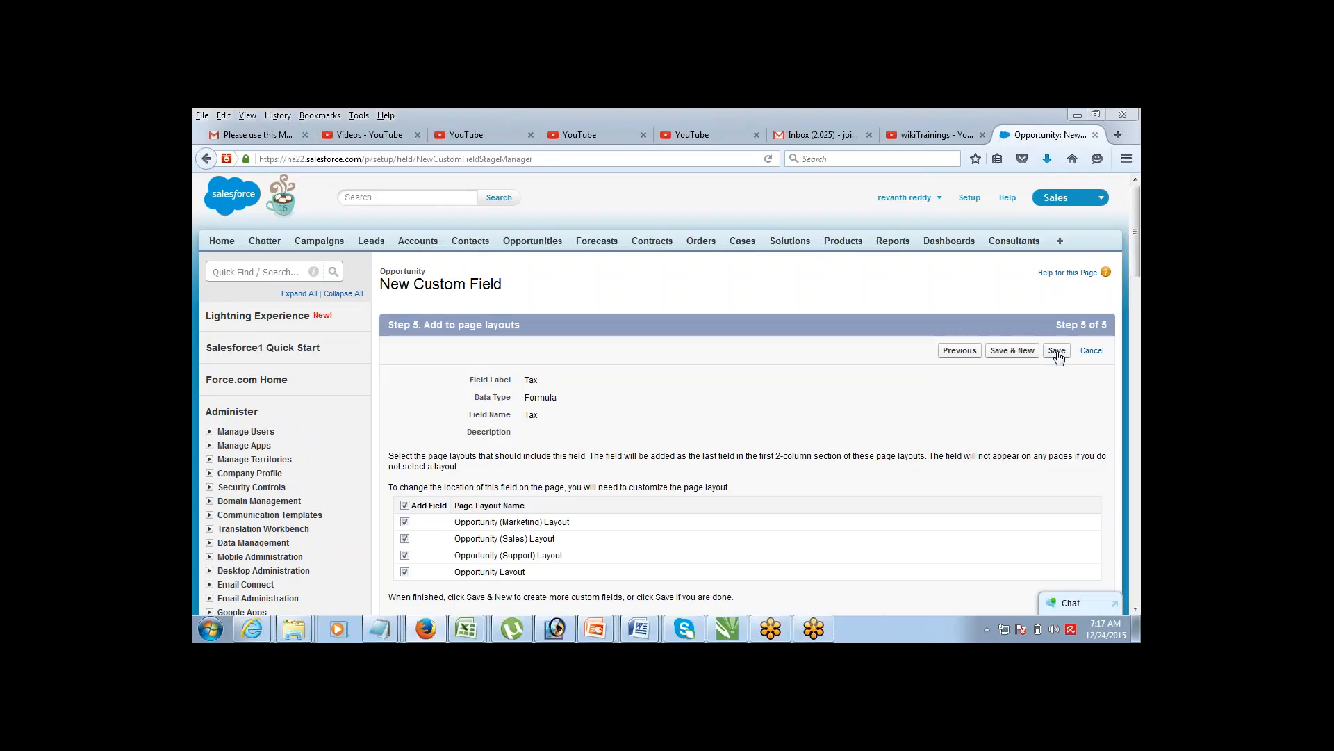
click(1057, 352)
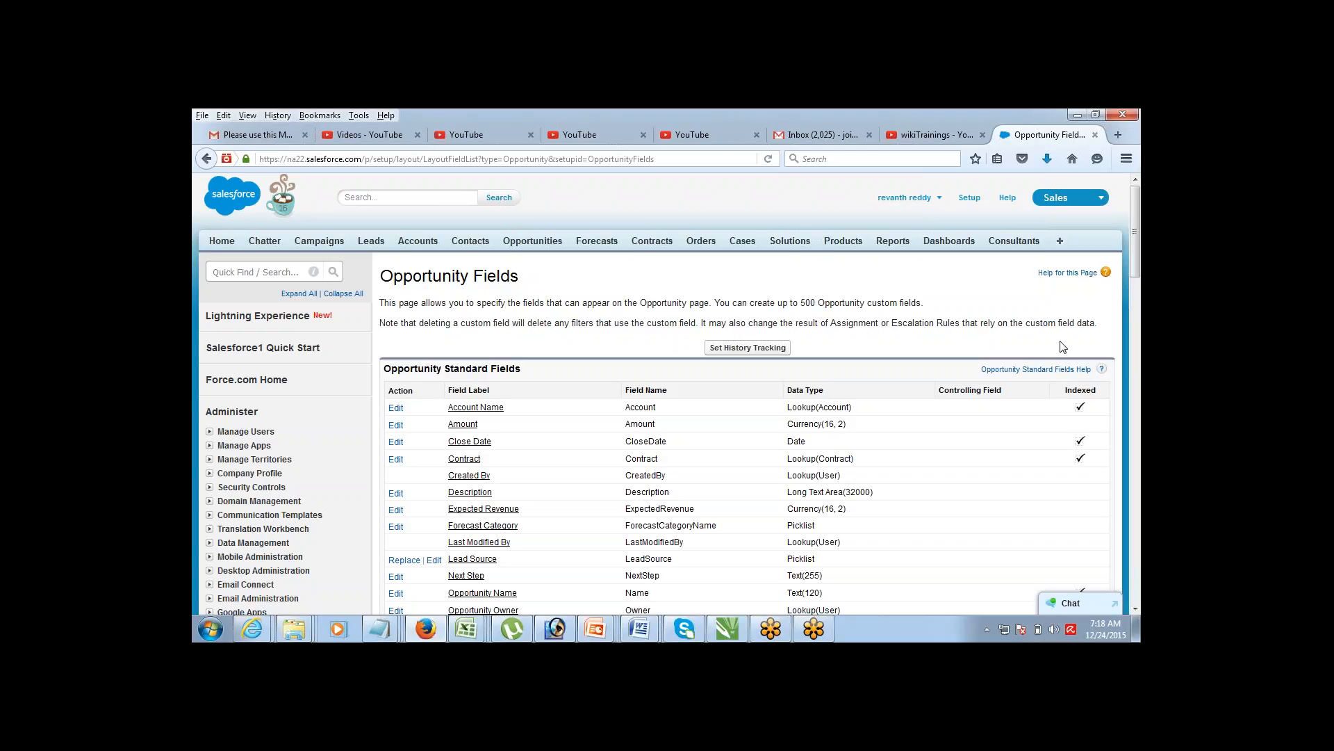
Step: Find Tax (Tax__c, Formula (Currency)) among Opportunity Custom Fields, then go to Opportunities home
mouse_move(1134, 198)
mouse_down()
mouse_move(1086, 318)
mouse_move(1137, 201)
mouse_move(1090, 300)
mouse_move(1136, 240)
mouse_move(1140, 207)
mouse_move(1108, 295)
mouse_move(1132, 195)
mouse_up()
scroll(1096, 346, down, 15)
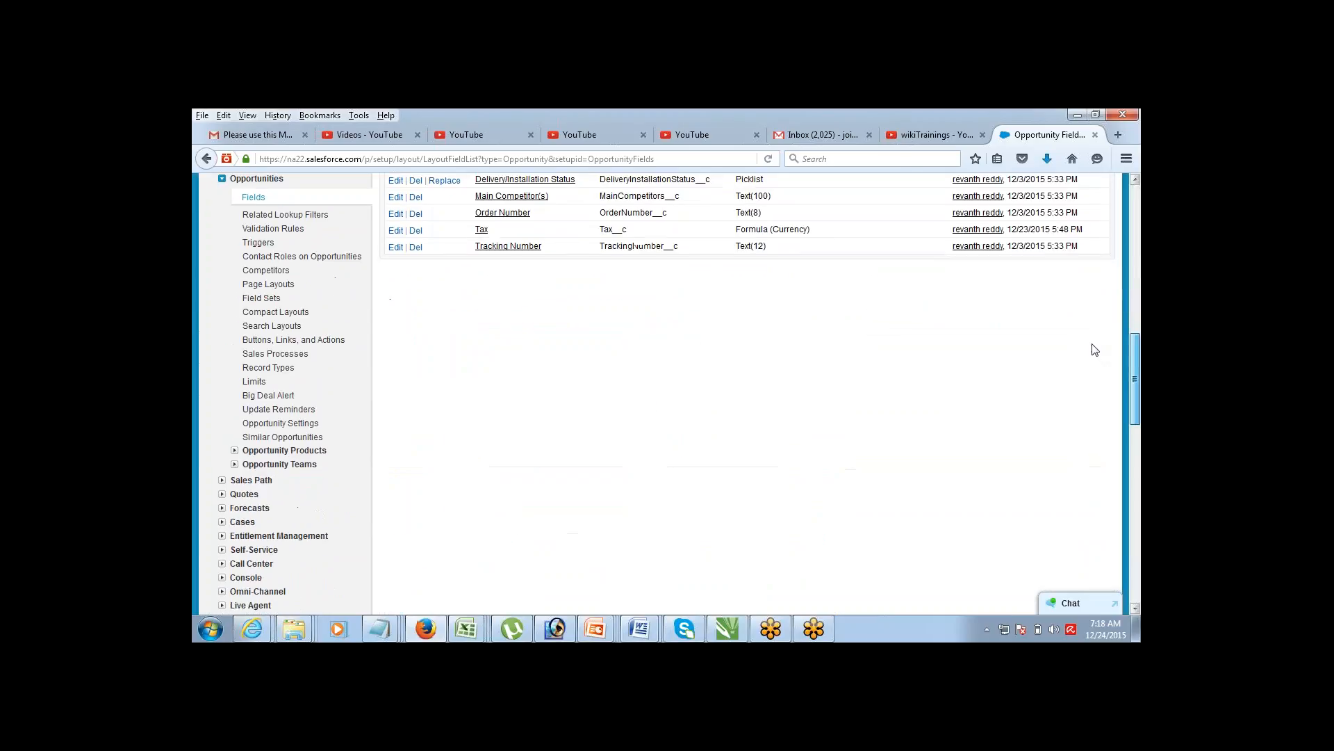
scroll(1092, 340, up, 2)
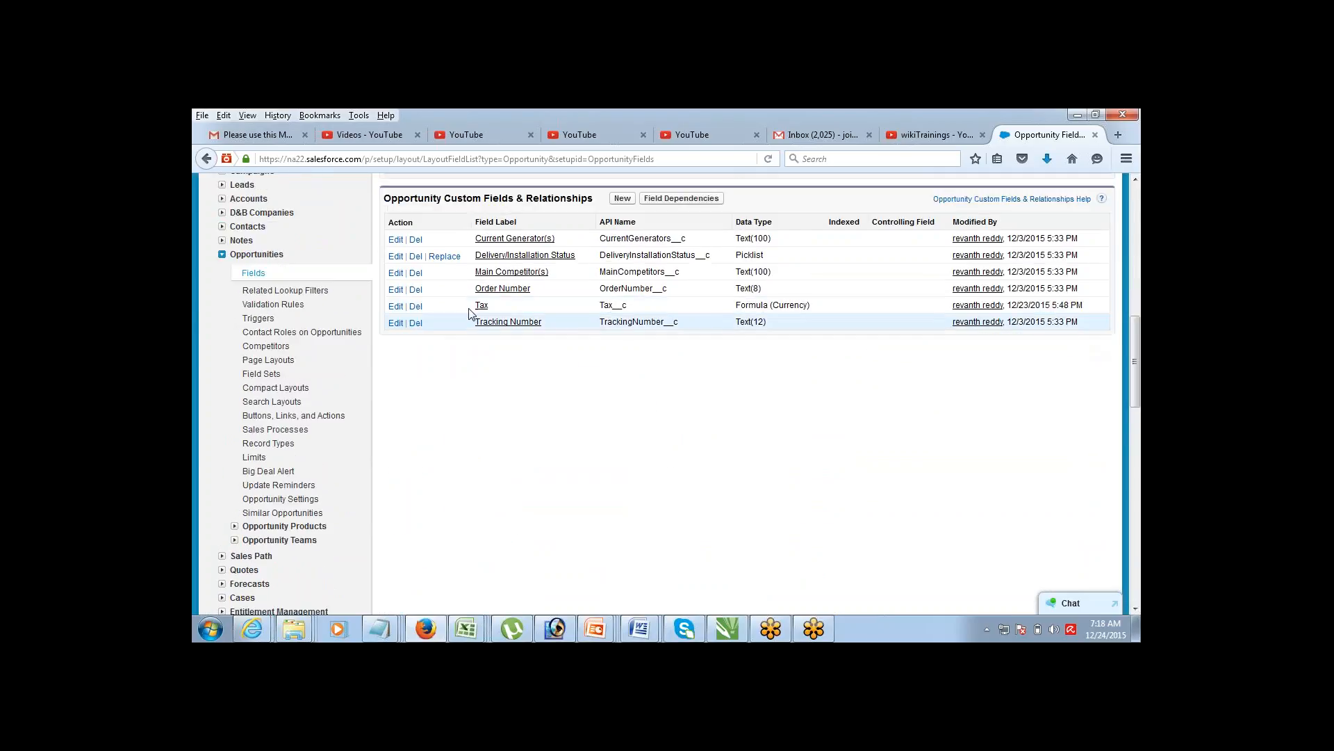
drag(472, 307, 640, 308)
click(1140, 192)
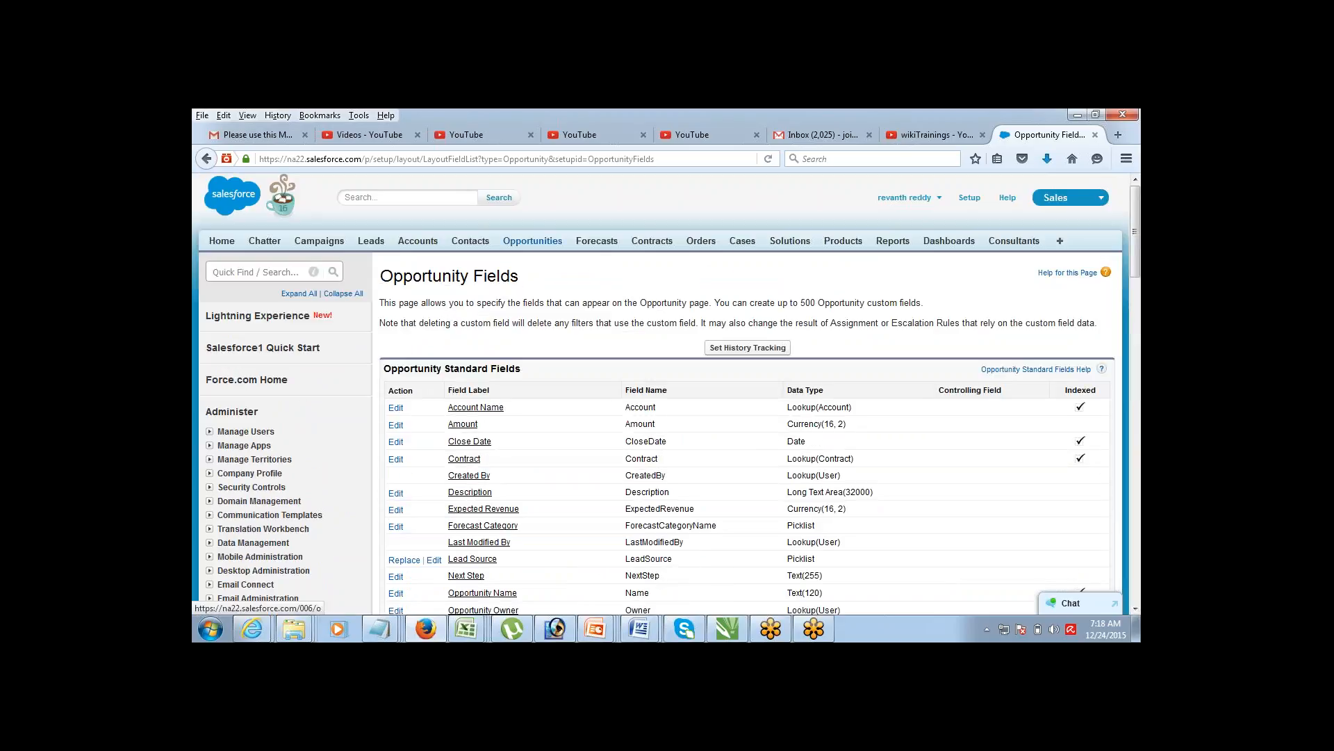
click(541, 244)
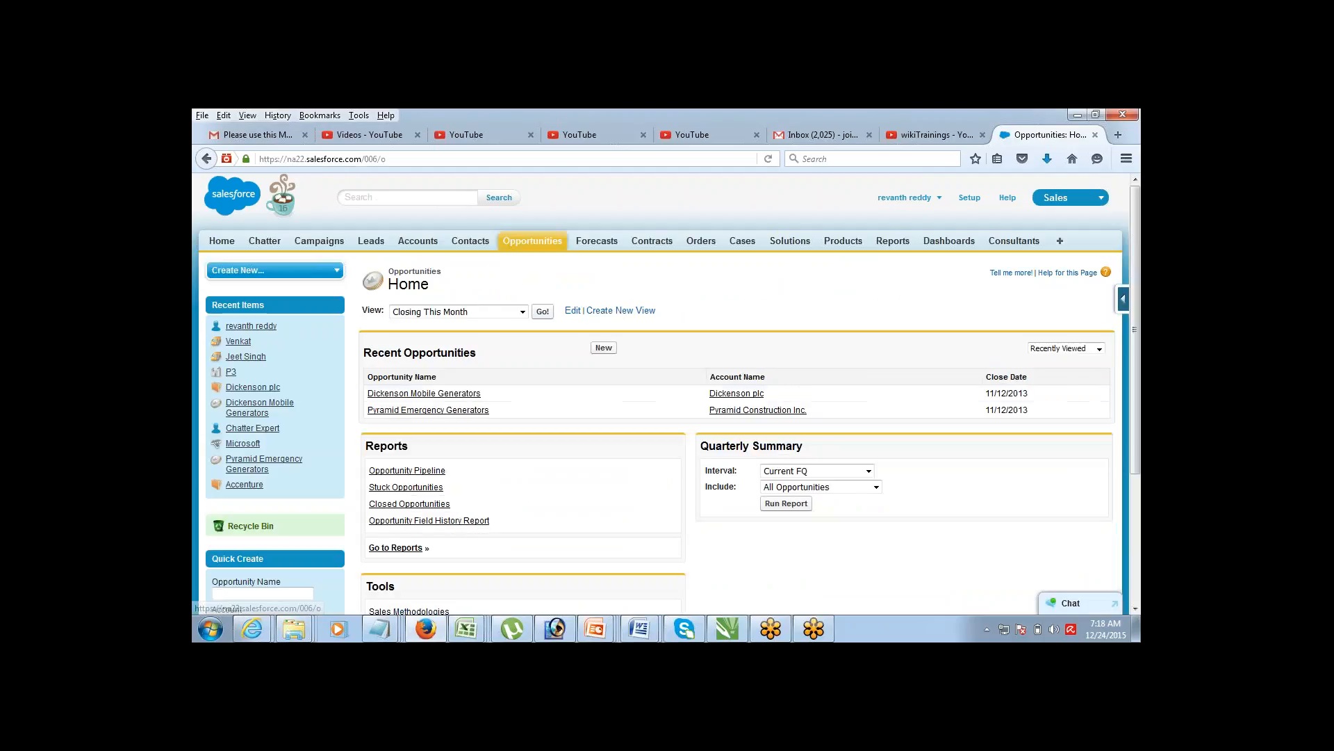
Step: Open Dickenson Mobile Generators and compare its Tax $1,500 to the $15,000.00 Amount
click(424, 393)
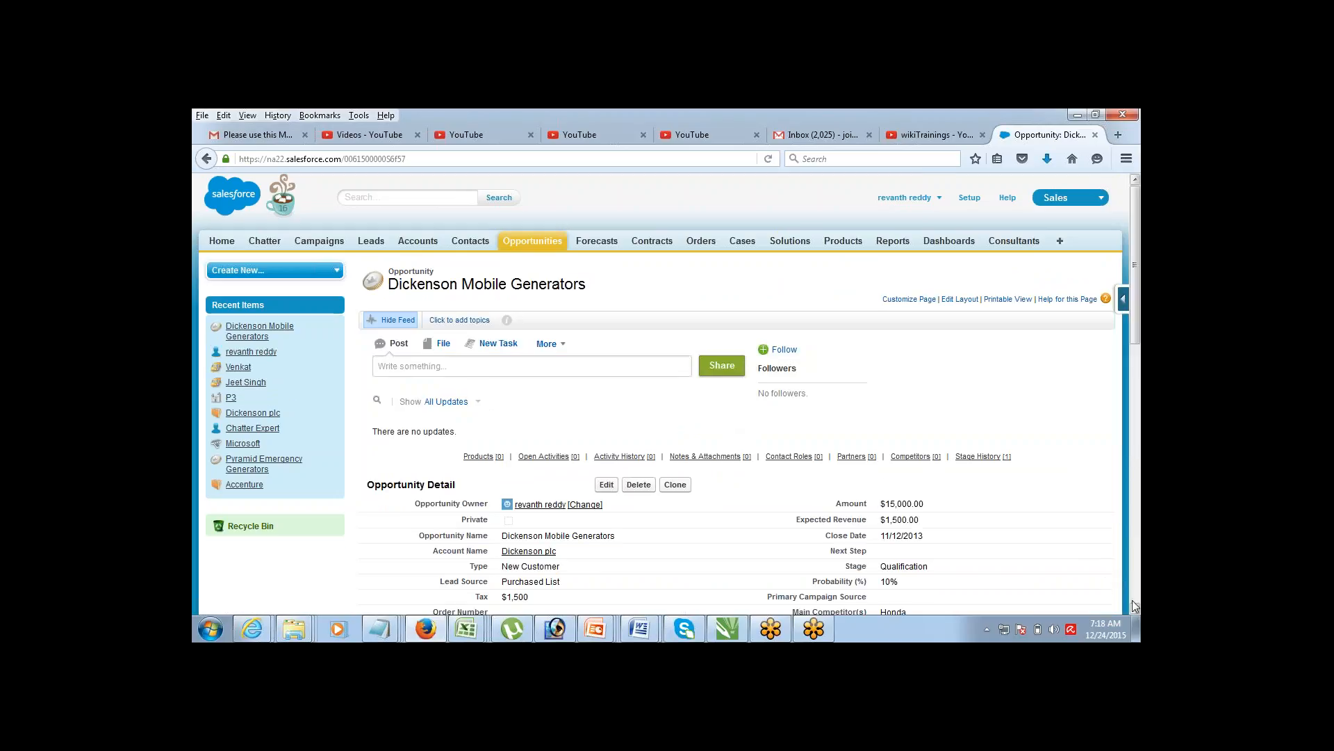
click(1137, 610)
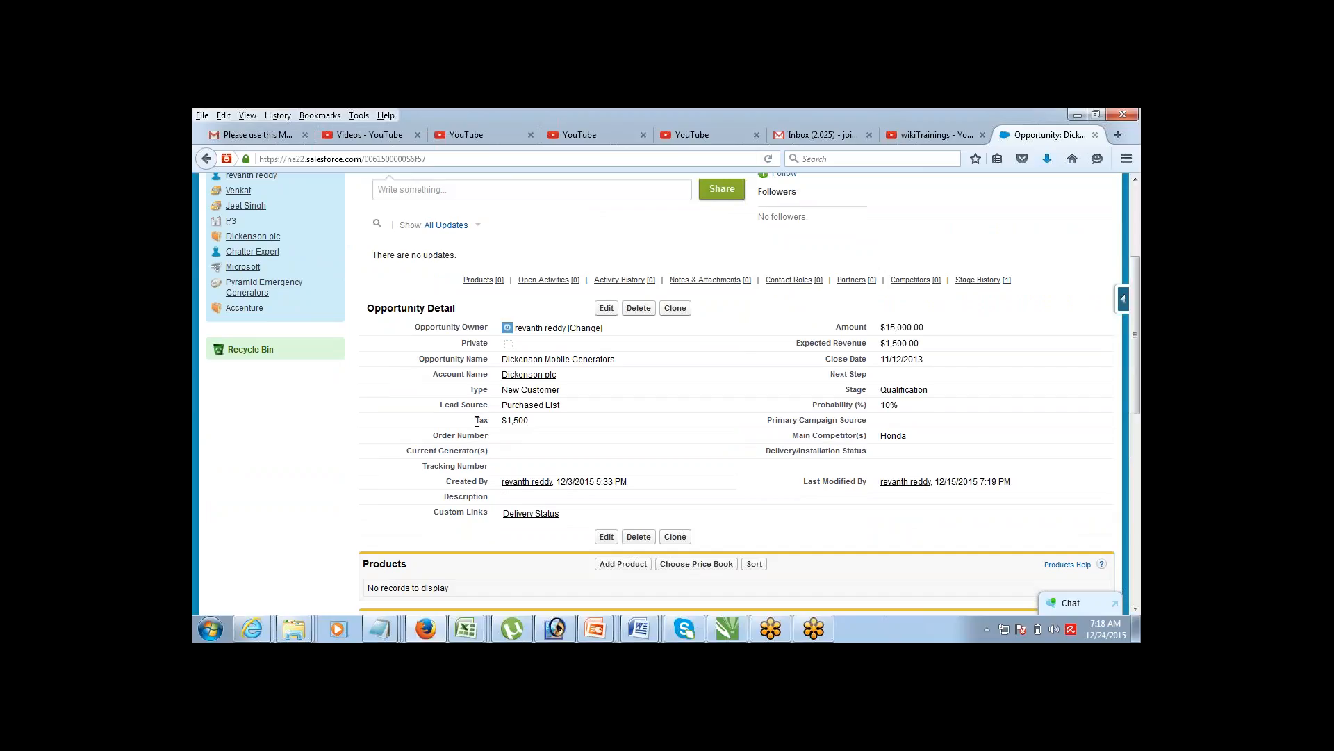
triple_click(505, 425)
drag(841, 327, 935, 333)
click(1045, 214)
drag(881, 328, 912, 337)
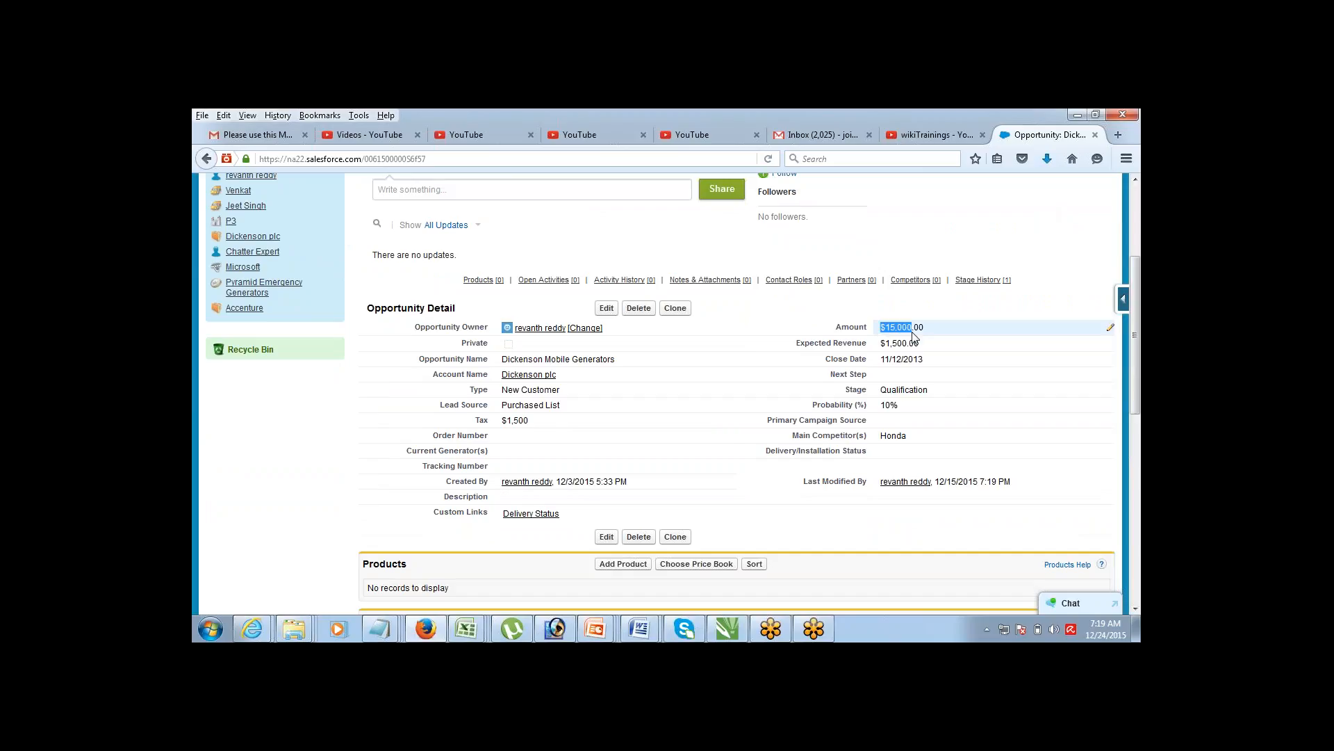
key(alt+Tab)
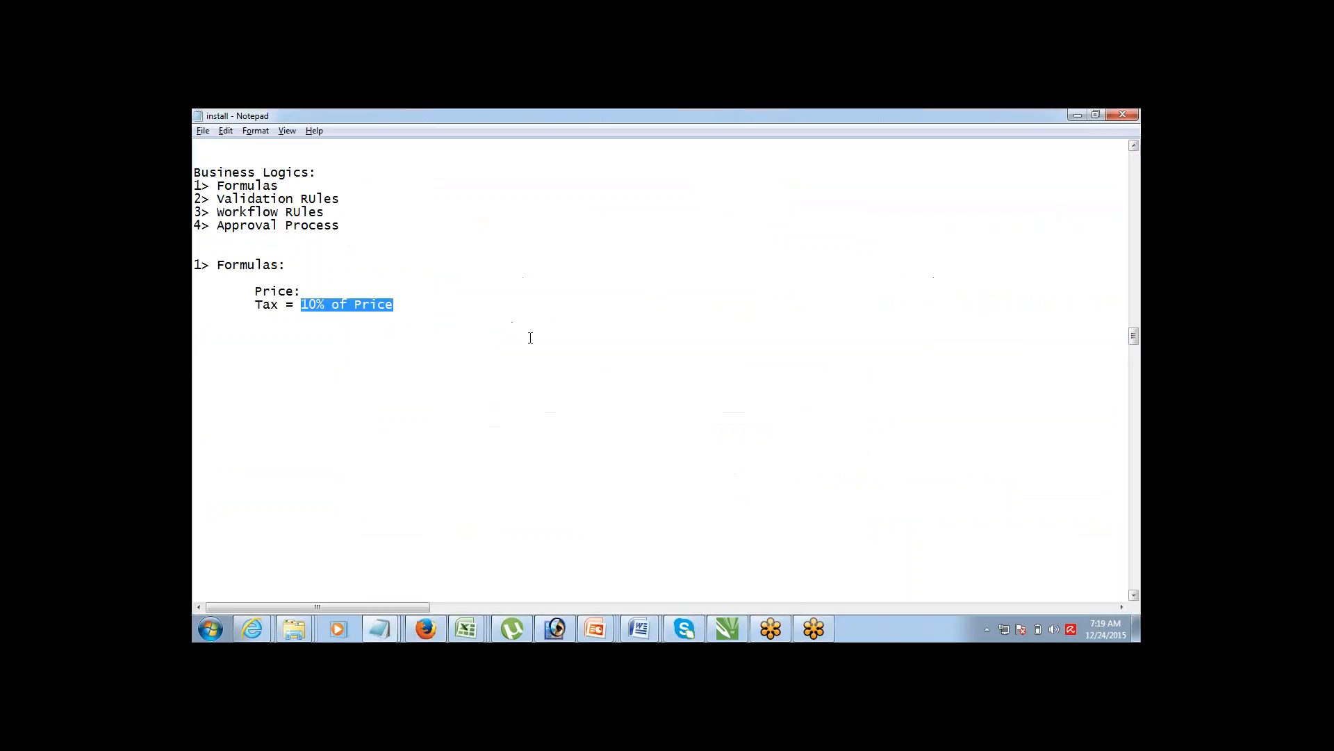
Step: Review the Tax = 10% of Price note, then return to the Dickenson Mobile Generators opportunity
click(408, 307)
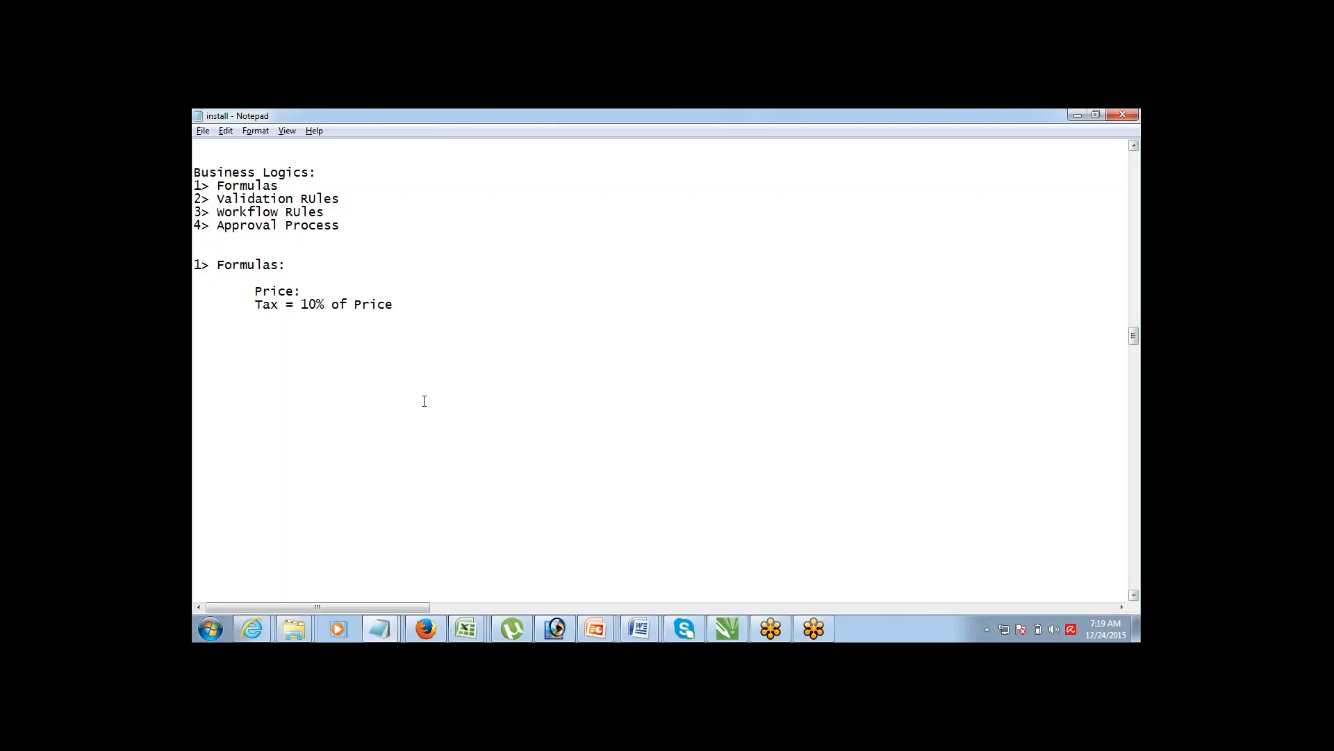
mouse_move(431, 628)
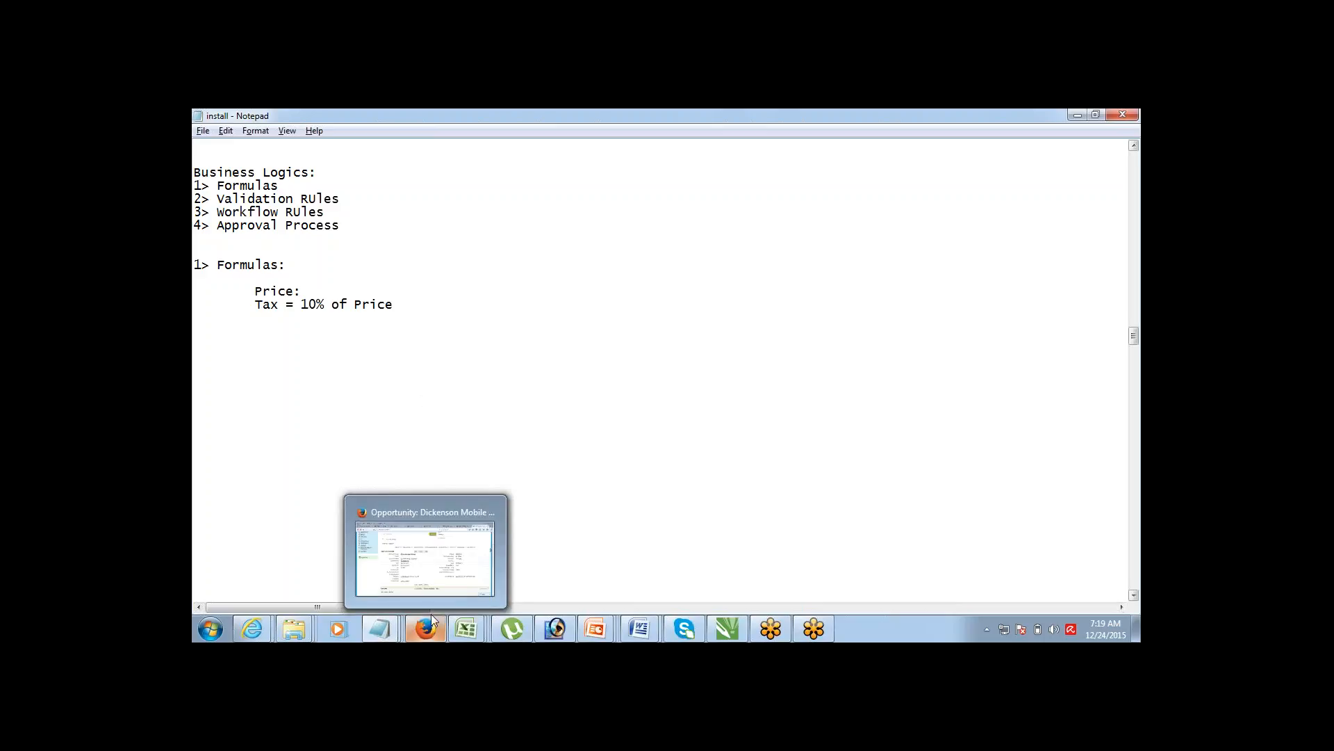
click(432, 511)
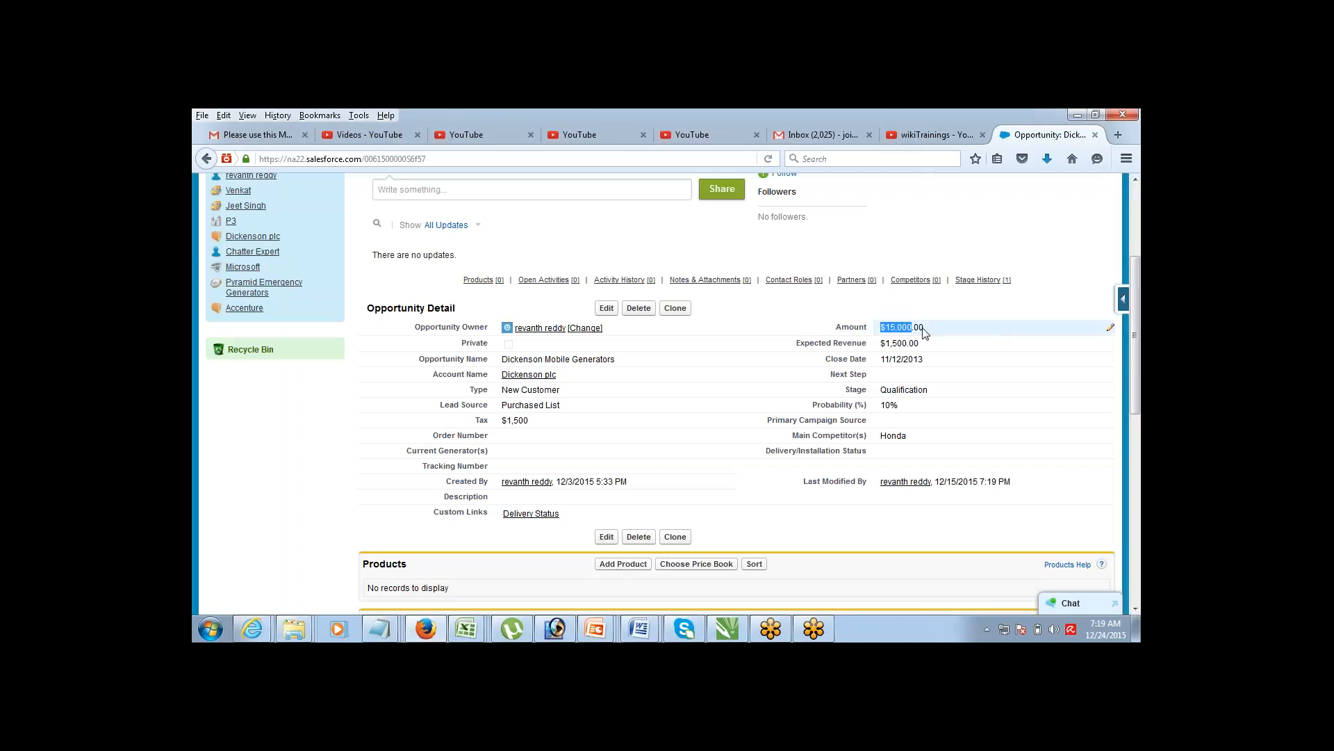
Step: Recheck the $15,000.00 Amount, then go to the Force.com Home setup page
click(944, 239)
drag(883, 332, 934, 333)
click(1025, 235)
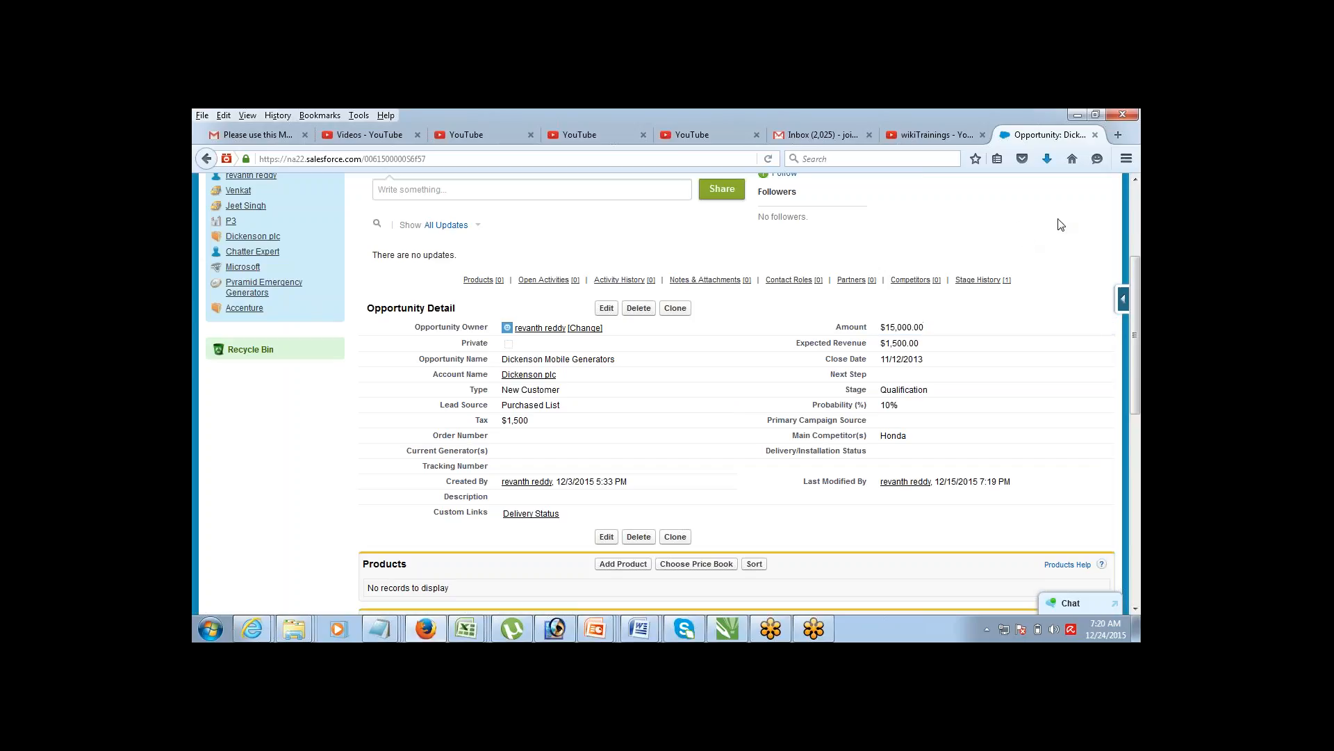
click(1135, 181)
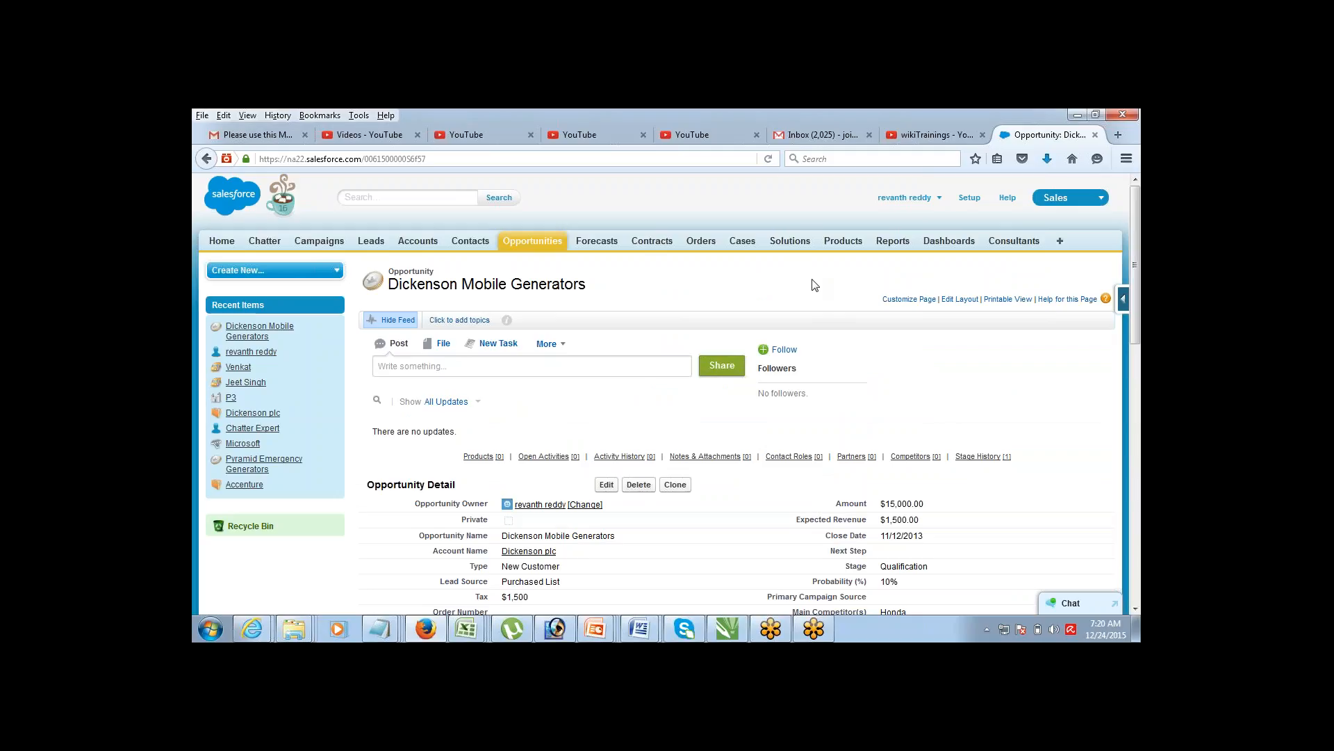
click(969, 199)
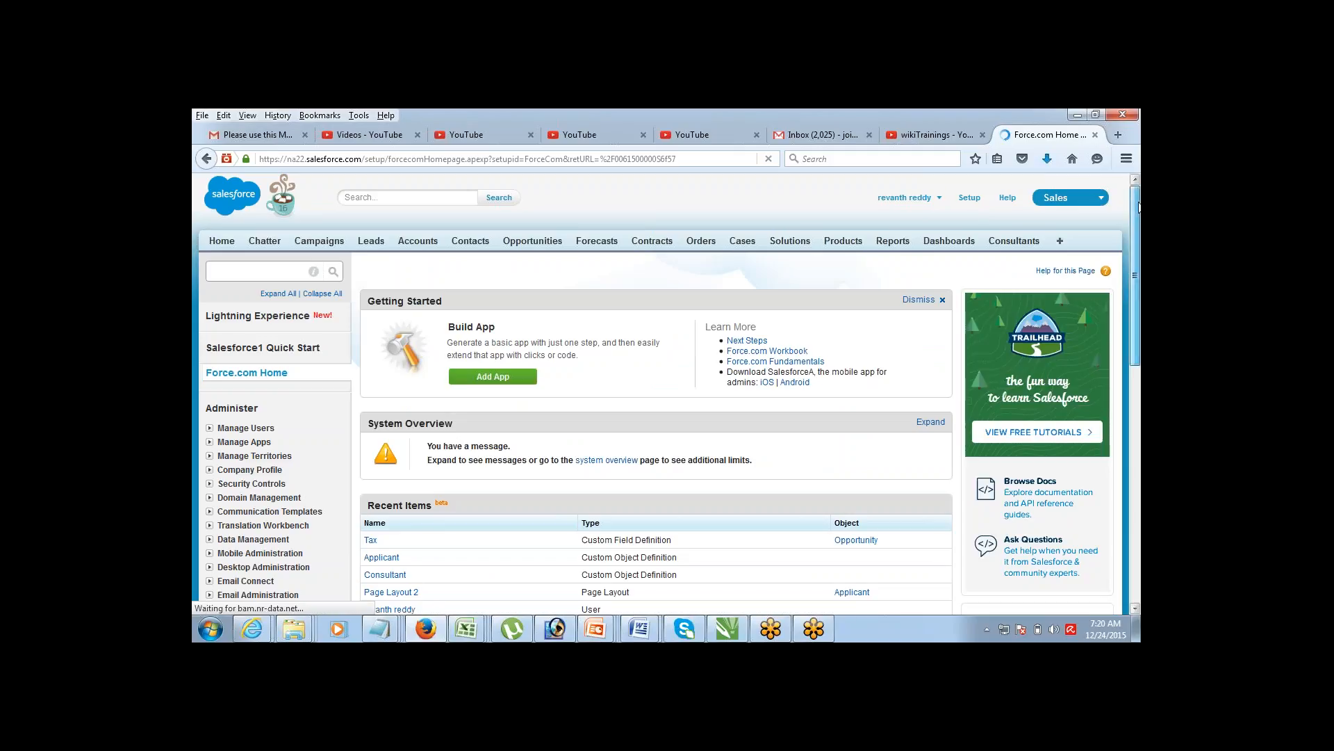
Step: Go through Build > Customize > Opportunities > Fields and edit the Tax custom field
scroll(819, 335, down, 6)
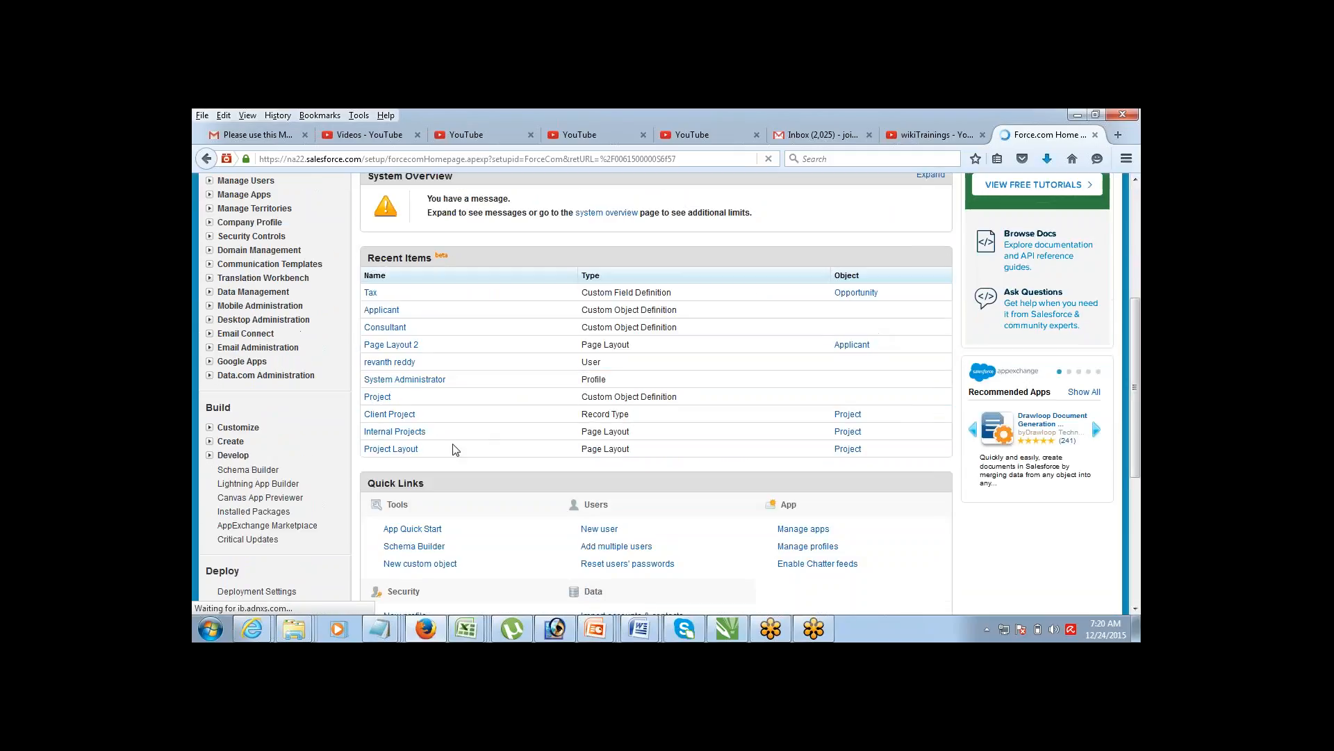
click(209, 428)
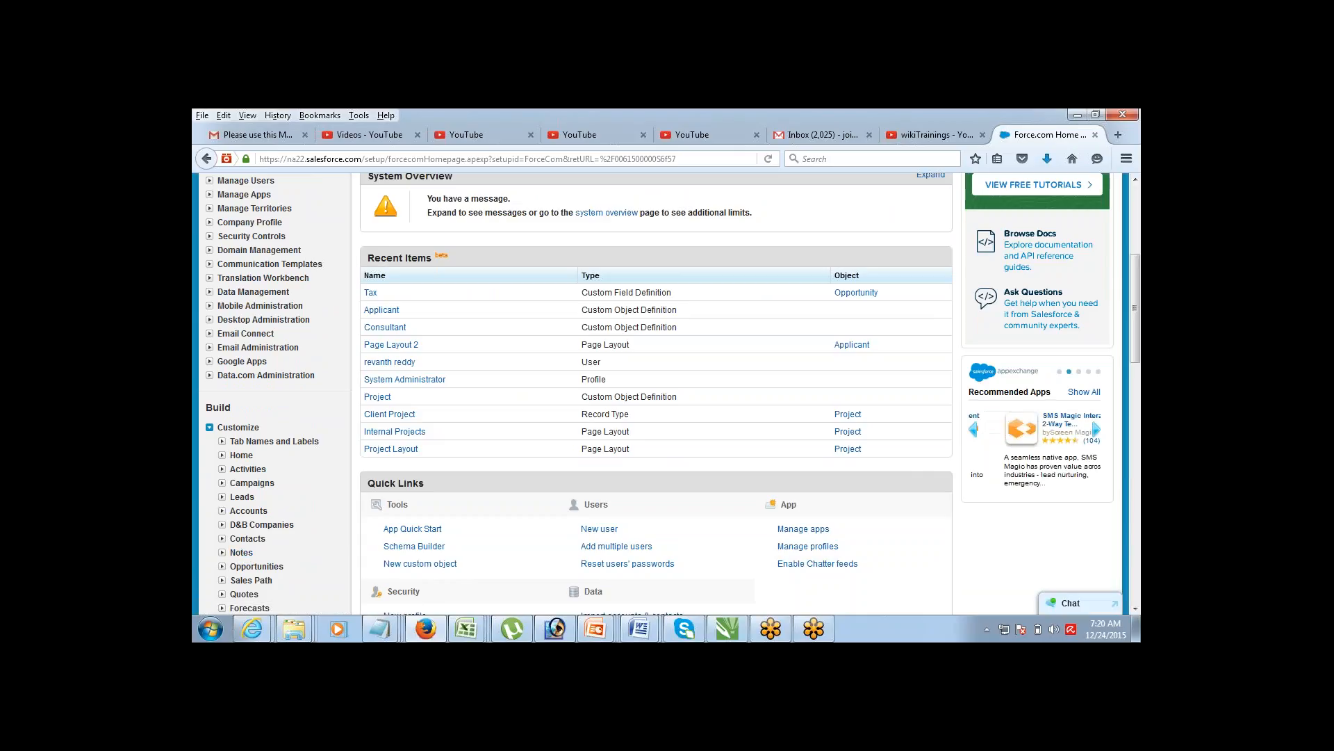
click(222, 565)
click(253, 581)
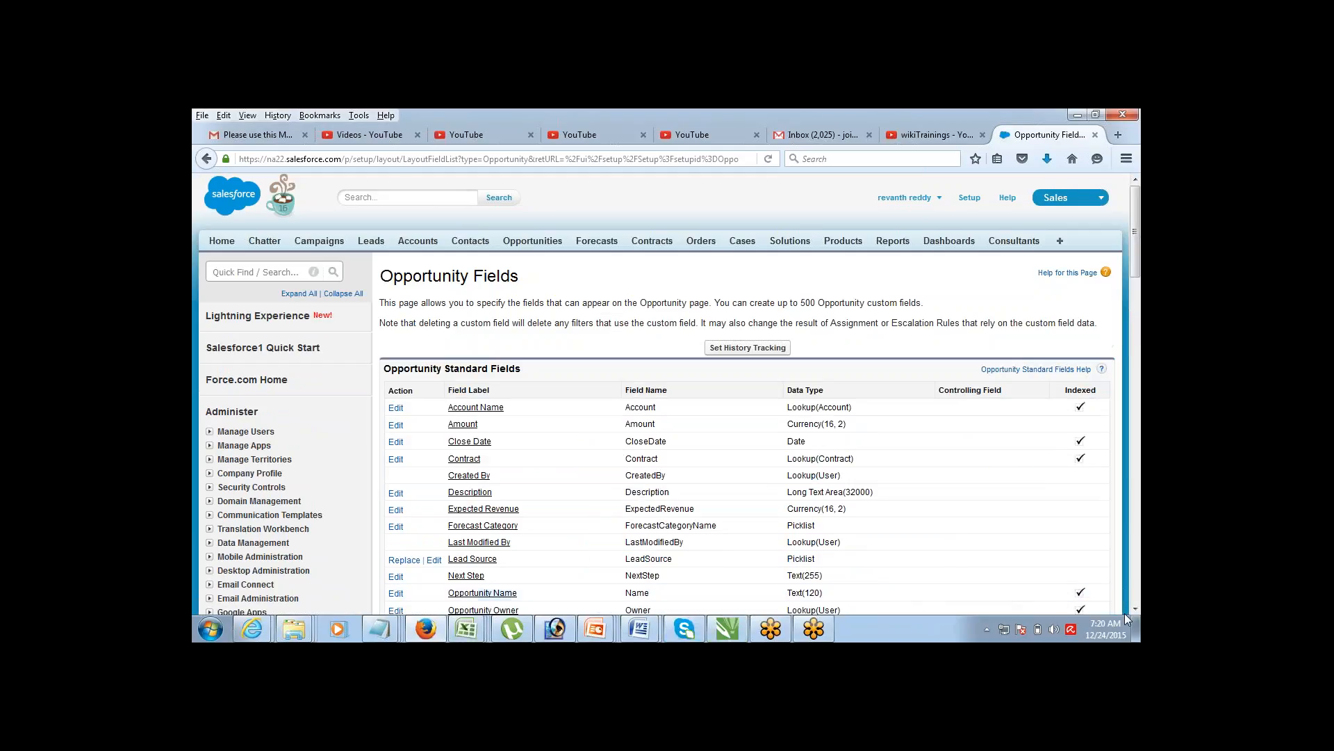
scroll(309, 489, down, 7)
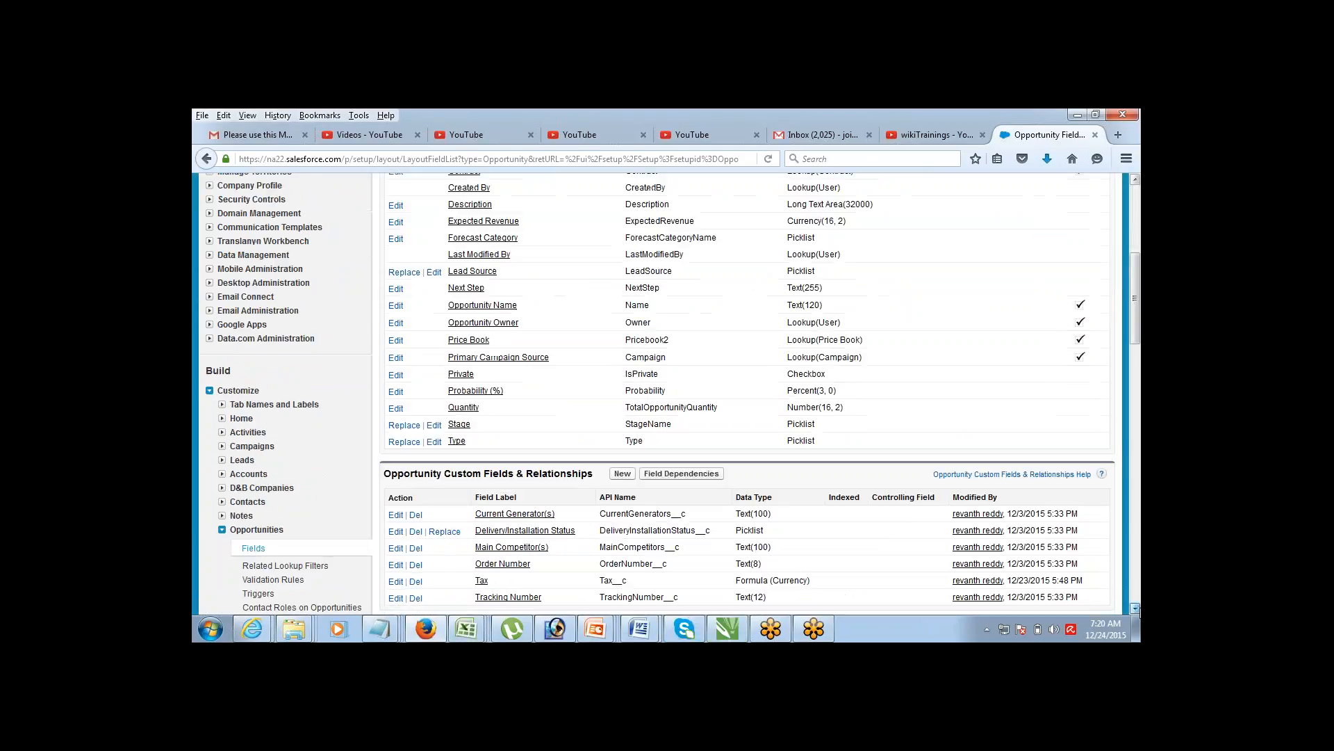
scroll(309, 490, down, 2)
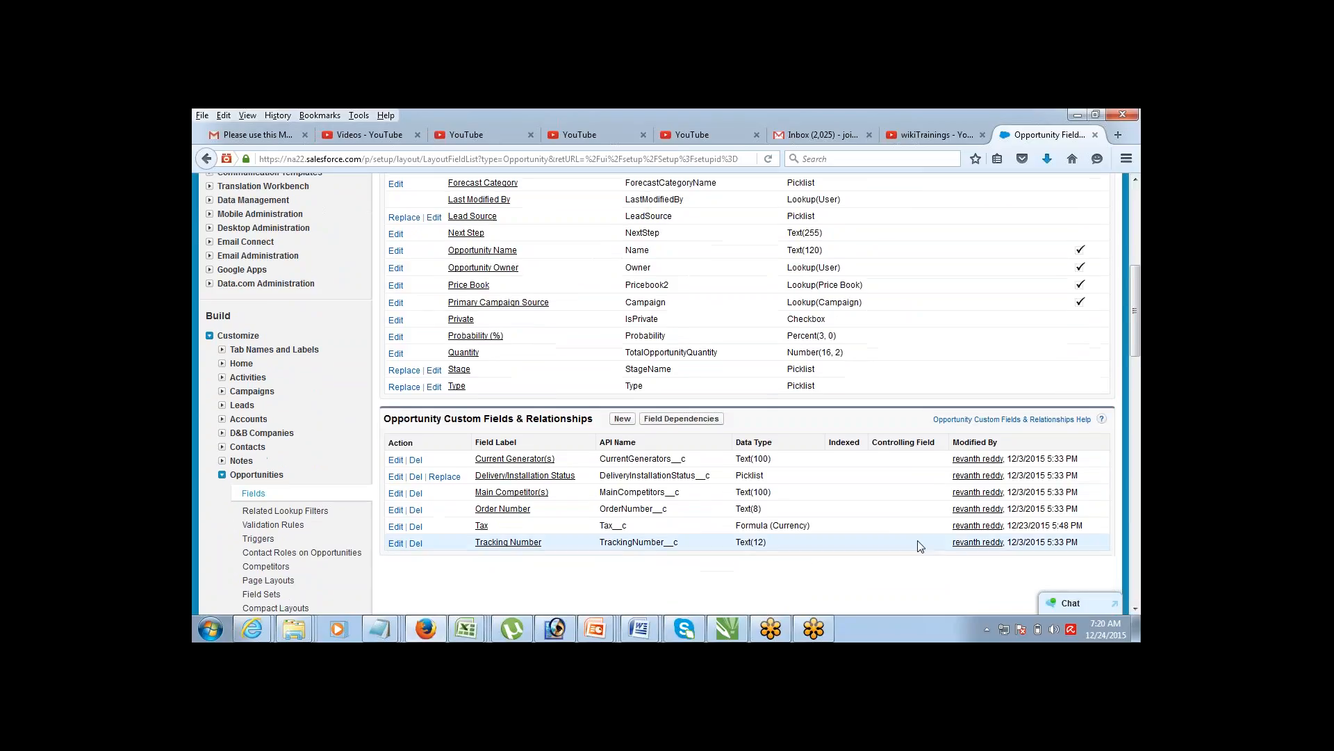
click(396, 527)
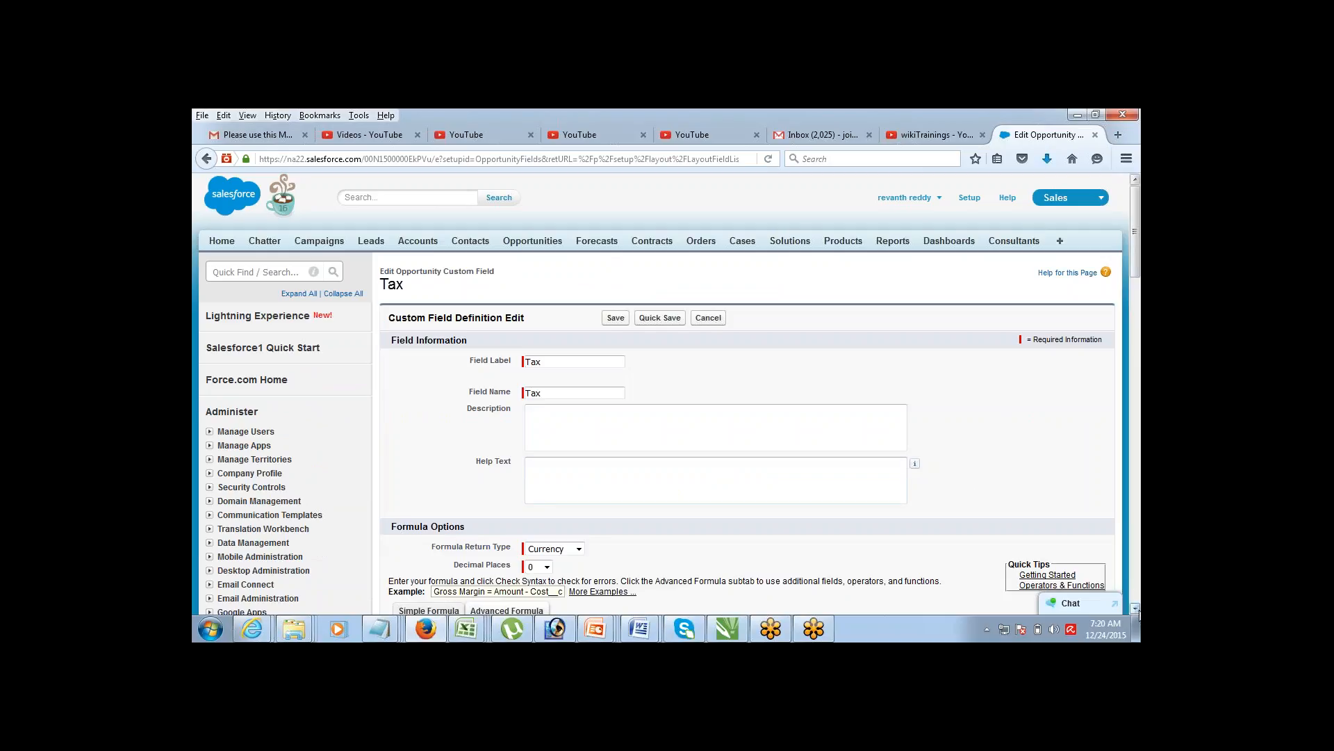
Step: Delete the old 0.1 * Amount expression from the Tax field's Advanced Formula editor
scroll(1135, 607, down, 3)
scroll(1135, 607, down, 6)
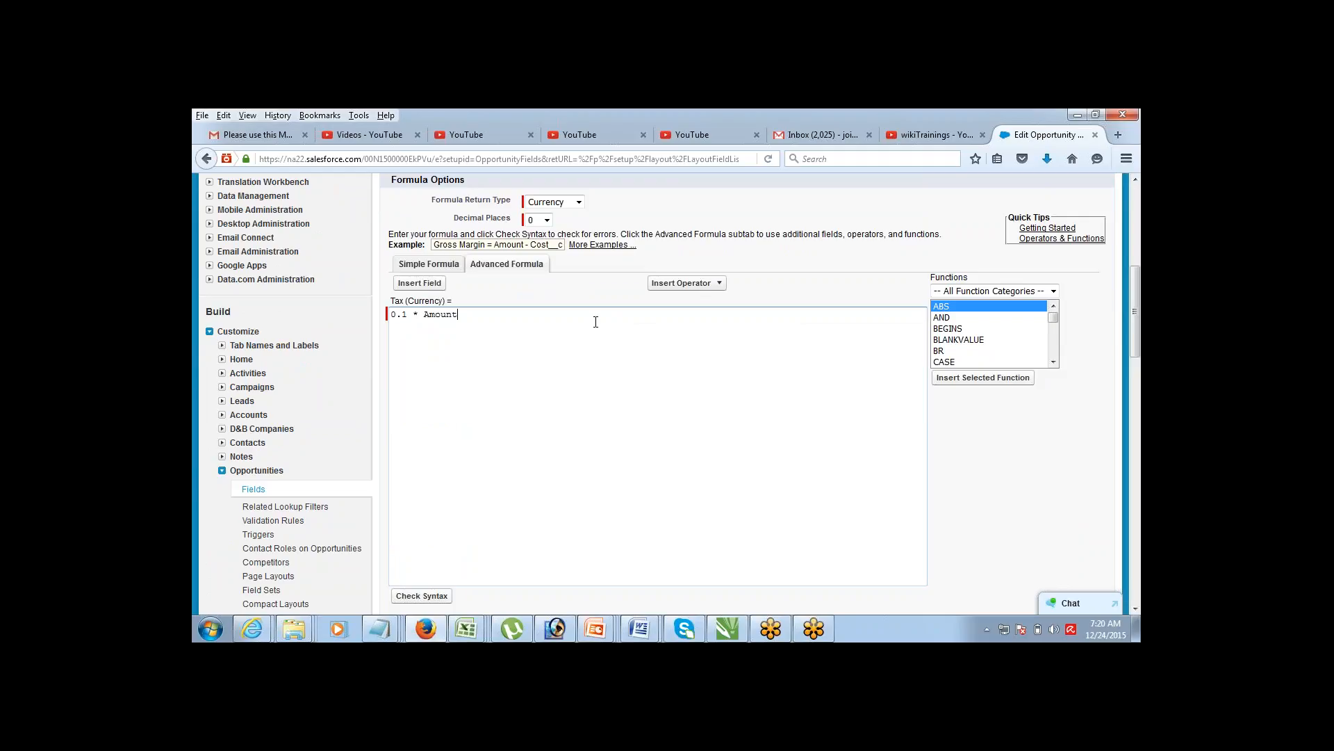
key(ctrl+shift+Left)
key(ctrl+shift+Left)
key(ctrl+shift+Left)
key(BackSpace)
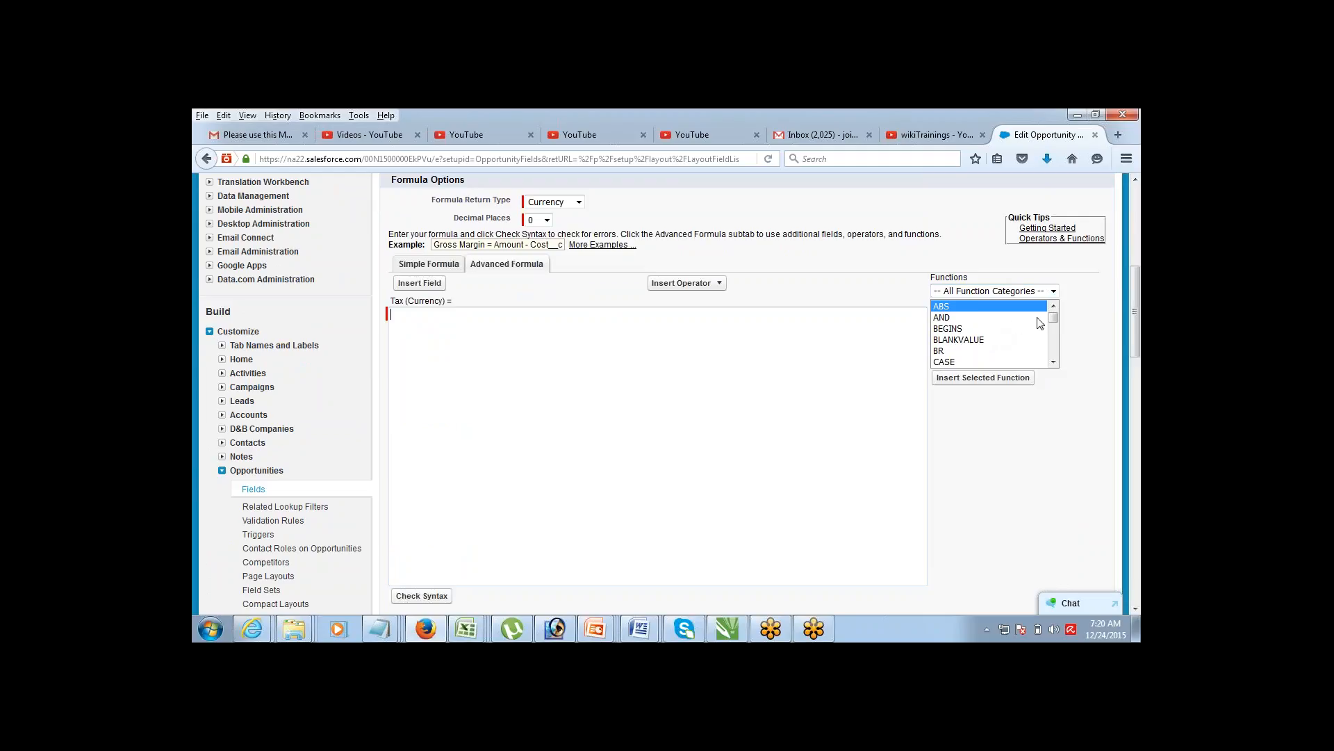
click(1034, 292)
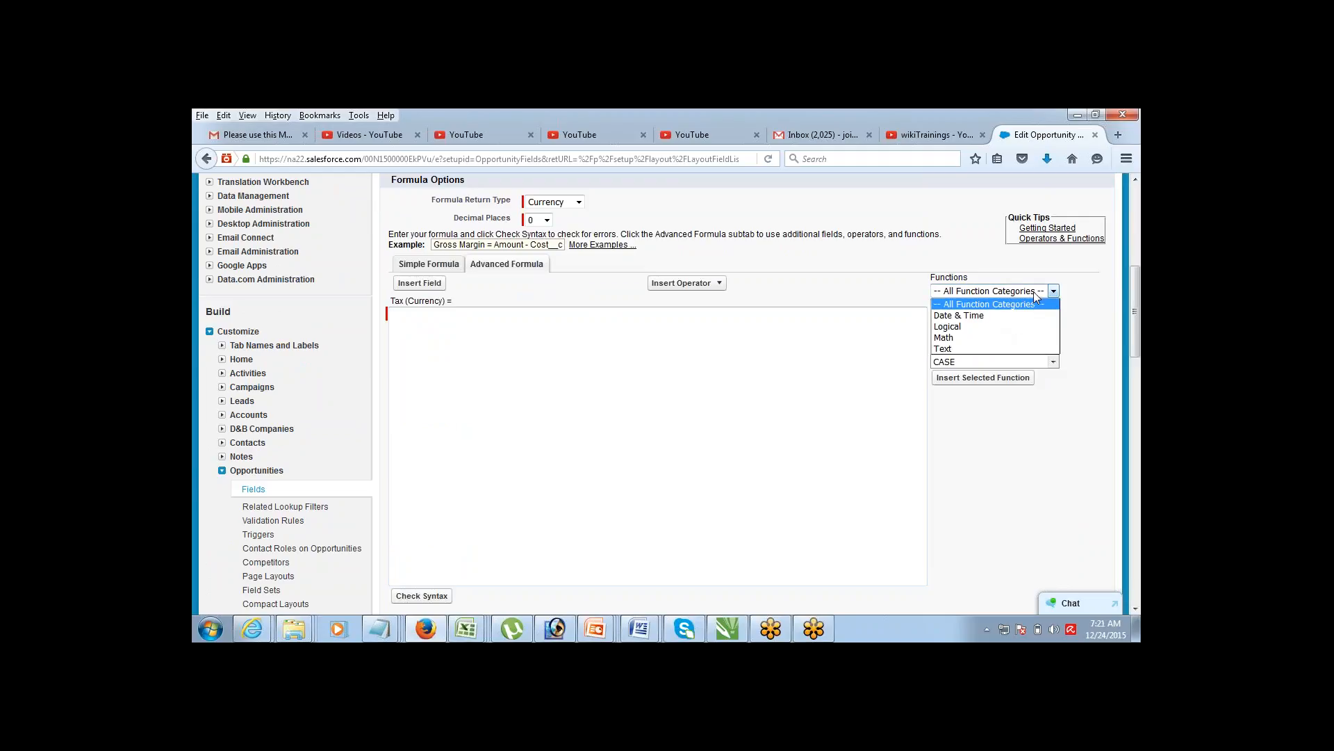
Step: Insert the IF function from the Logical category into the Tax formula
click(1007, 326)
click(980, 328)
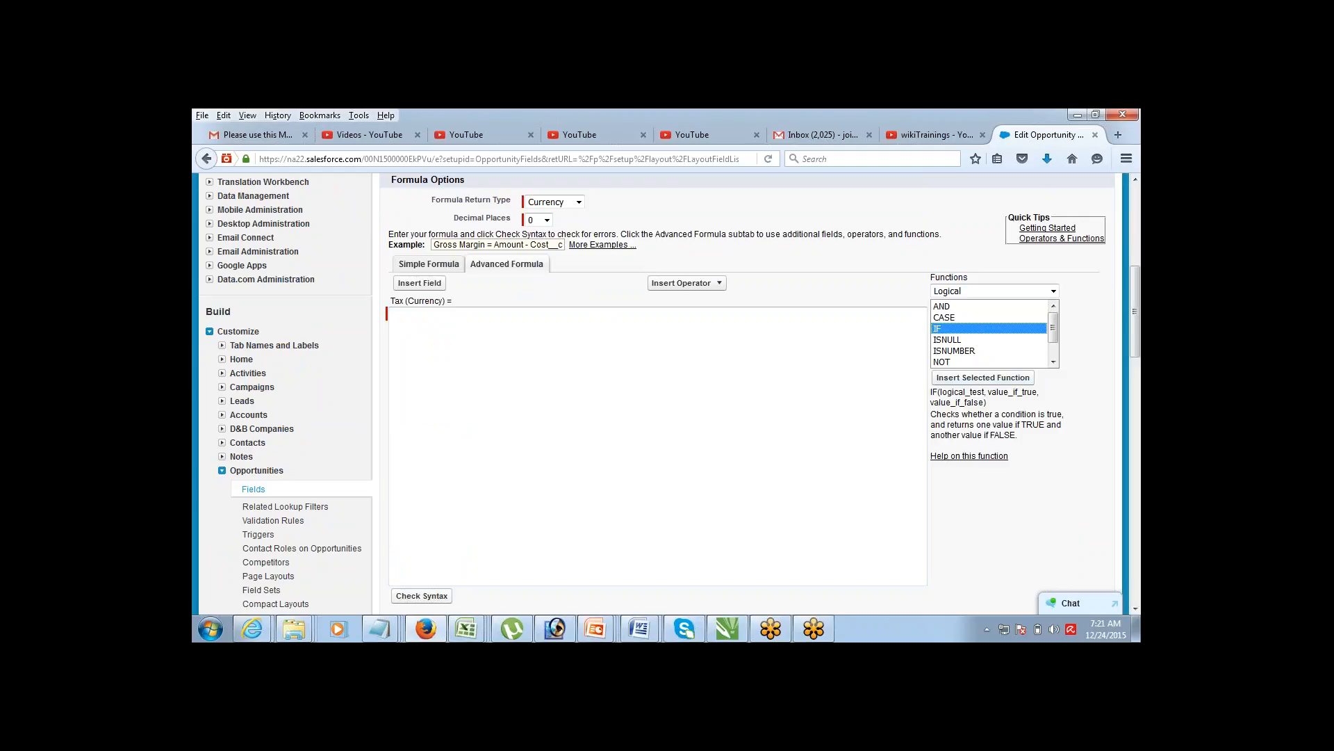
click(983, 377)
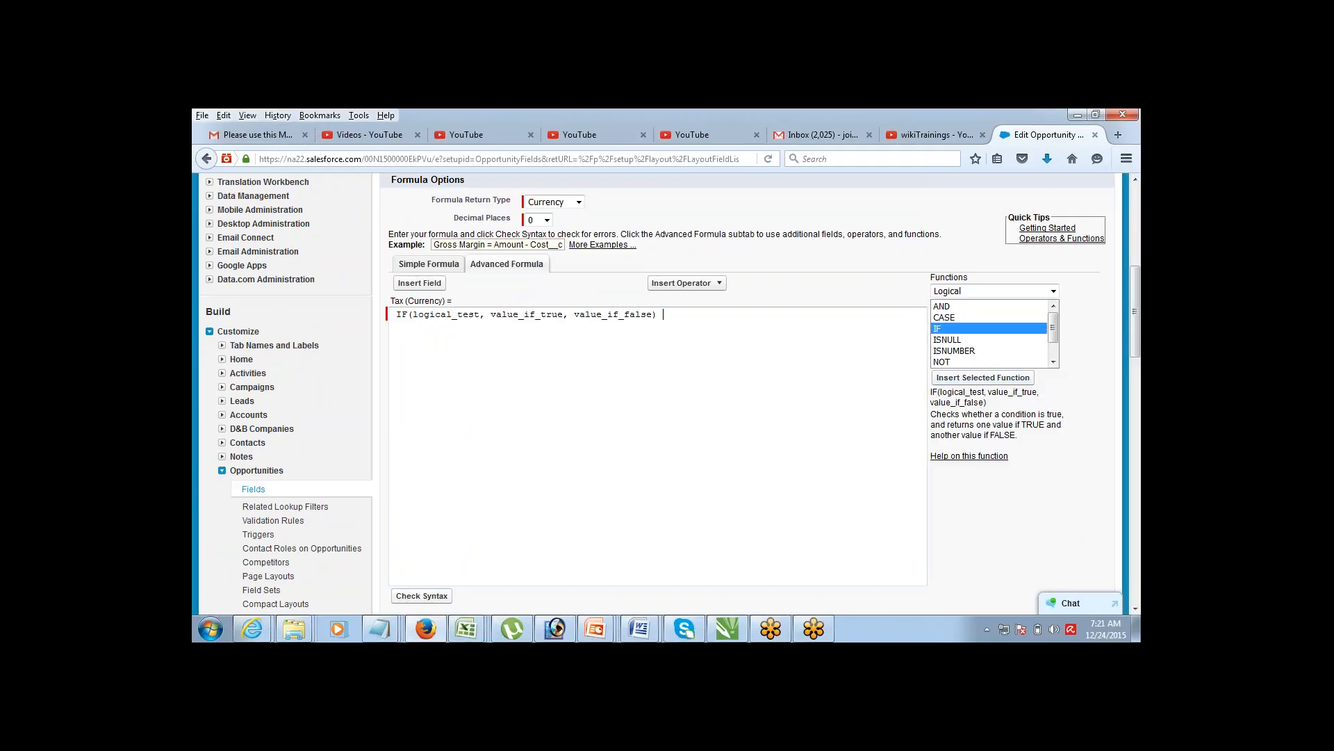
click(396, 315)
key(BackSpace)
key(End)
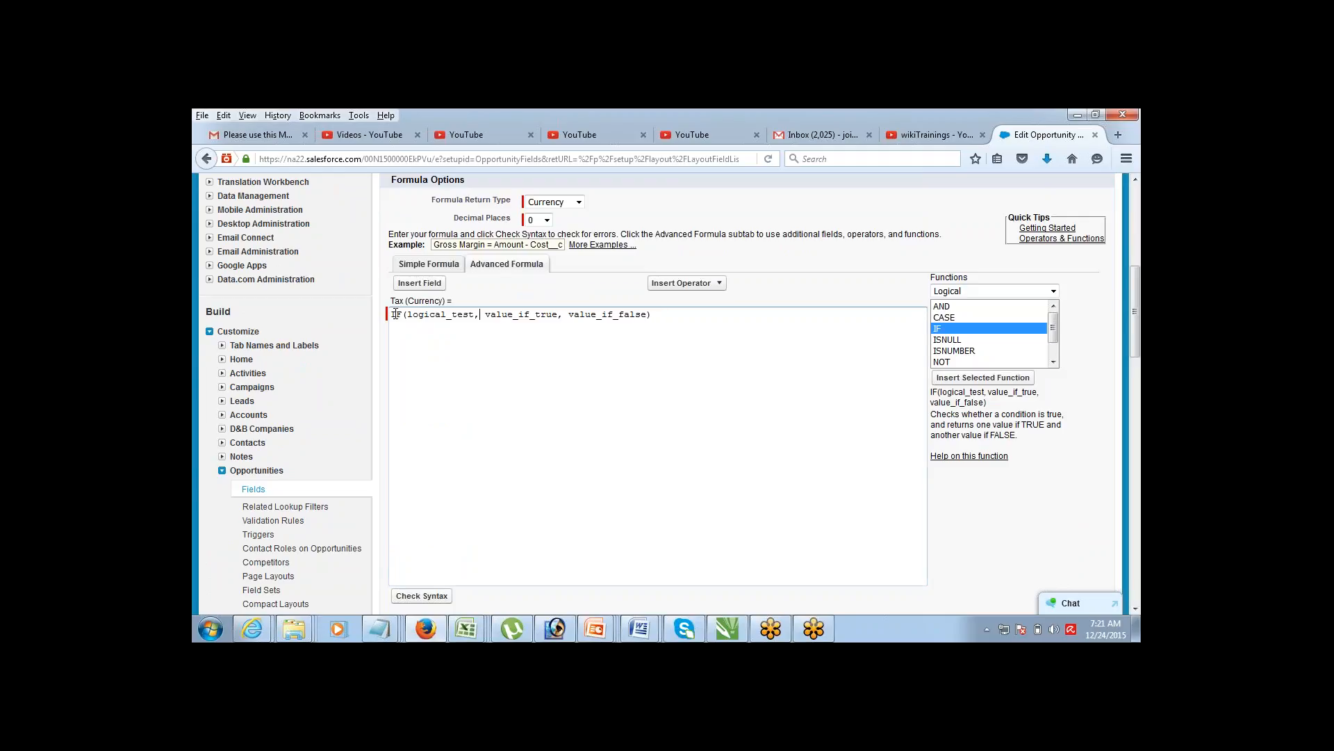
key(shift+Left)
key(shift+Left)
key(shift+Left)
key(shift+Left)
key(shift+Left)
key(shift+Left)
key(shift+Left)
key(shift+Left)
key(shift+Left)
key(shift+Left)
key(shift+Left)
key(shift+Left)
Step: Fill the IF arguments with Amount > 100000, 0.2 * Amount and 0.1*Amount
text(AMount )
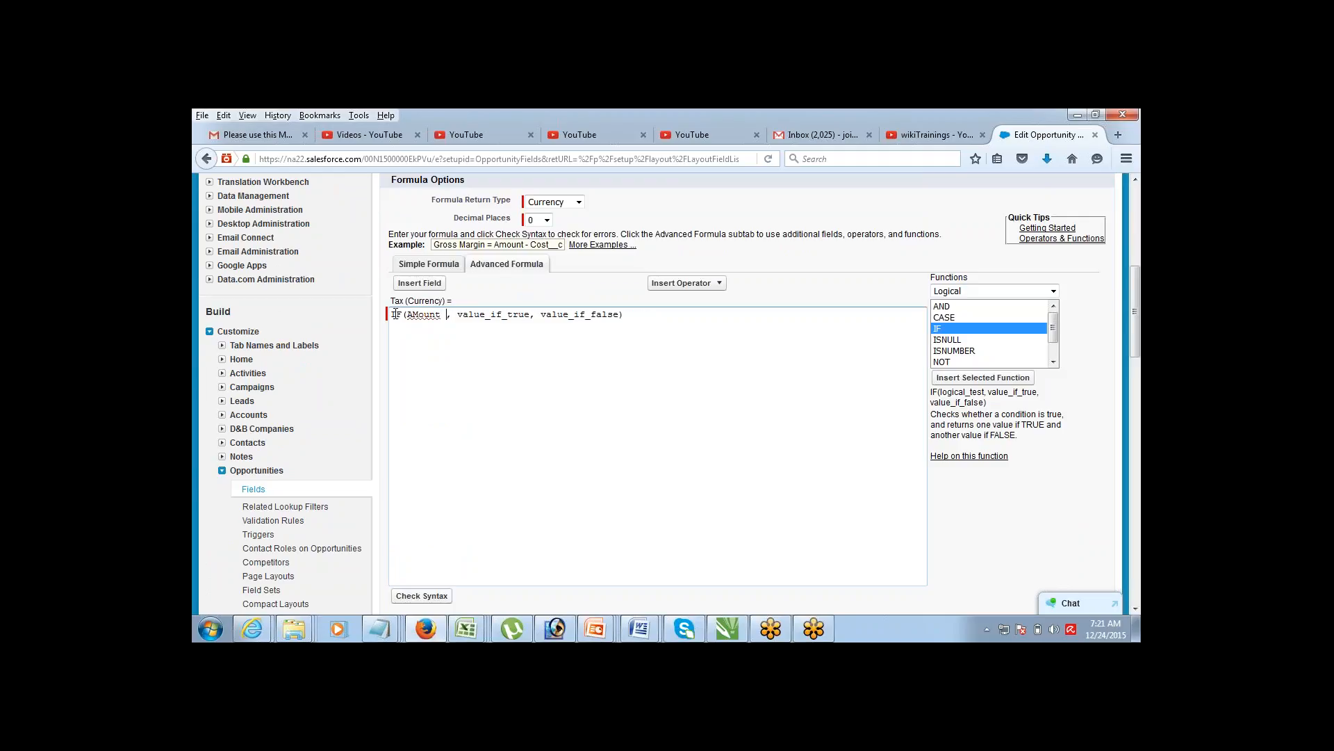
text(> 100000)
key(shift+Right)
key(shift+Right)
key(shift+Right)
key(shift+Right)
key(shift+Right)
key(shift+Right)
key(shift+Right)
key(shift+Right)
key(shift+Right)
key(shift+Right)
key(shift+Right)
key(shift+Right)
key(shift+Right)
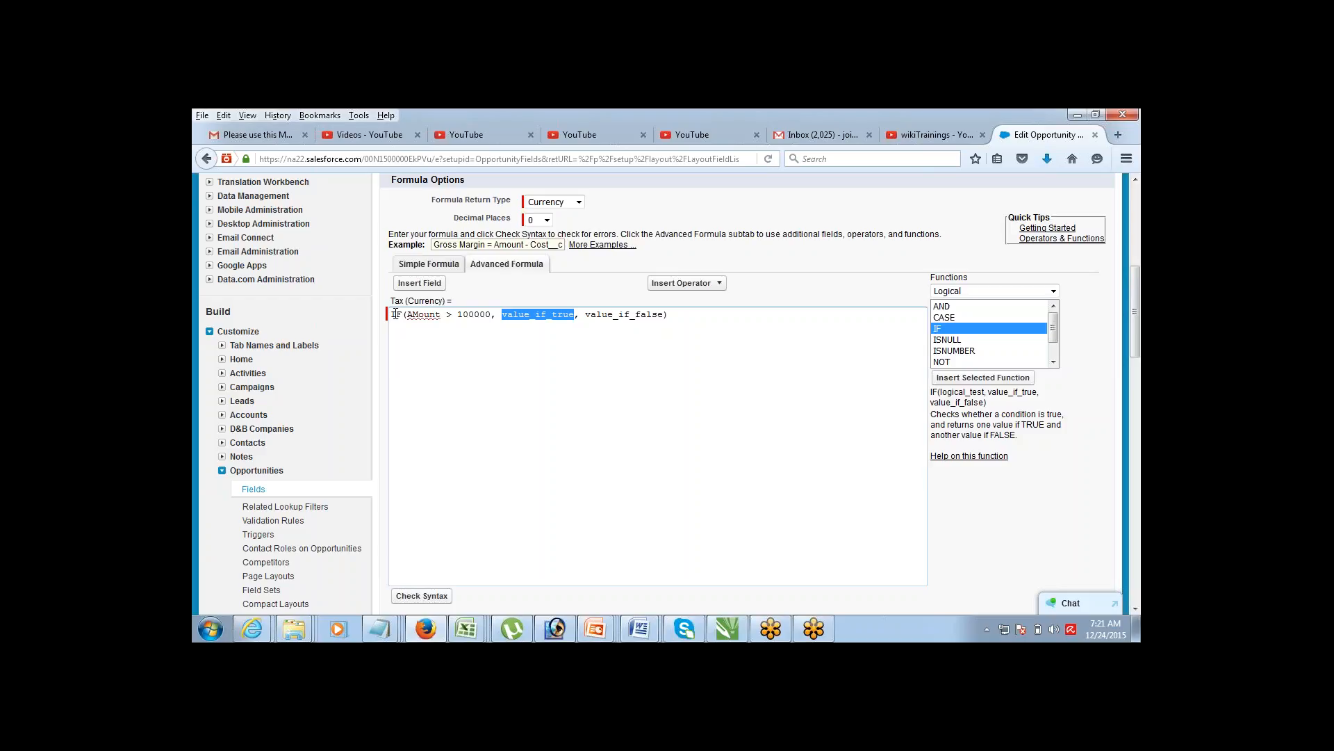
text(0)
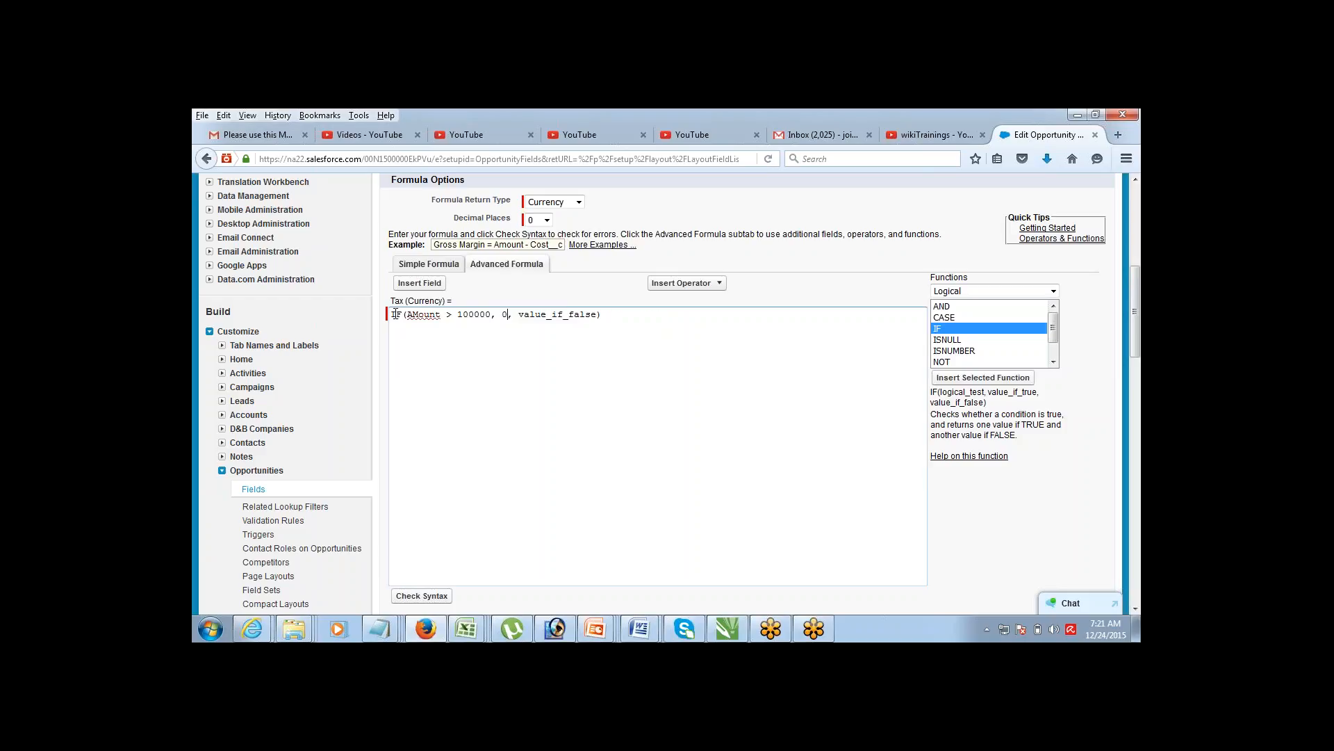
text(.2 * AMount)
key(shift+Right)
text(m)
key(End)
key(shift+Left)
key(shift+Left)
key(shift+Left)
key(shift+Left)
key(shift+Left)
key(shift+Left)
key(shift+Left)
key(shift+Left)
key(shift+Left)
key(shift+Left)
key(shift+Left)
key(shift+Left)
key(shift+Left)
key(shift+Left)
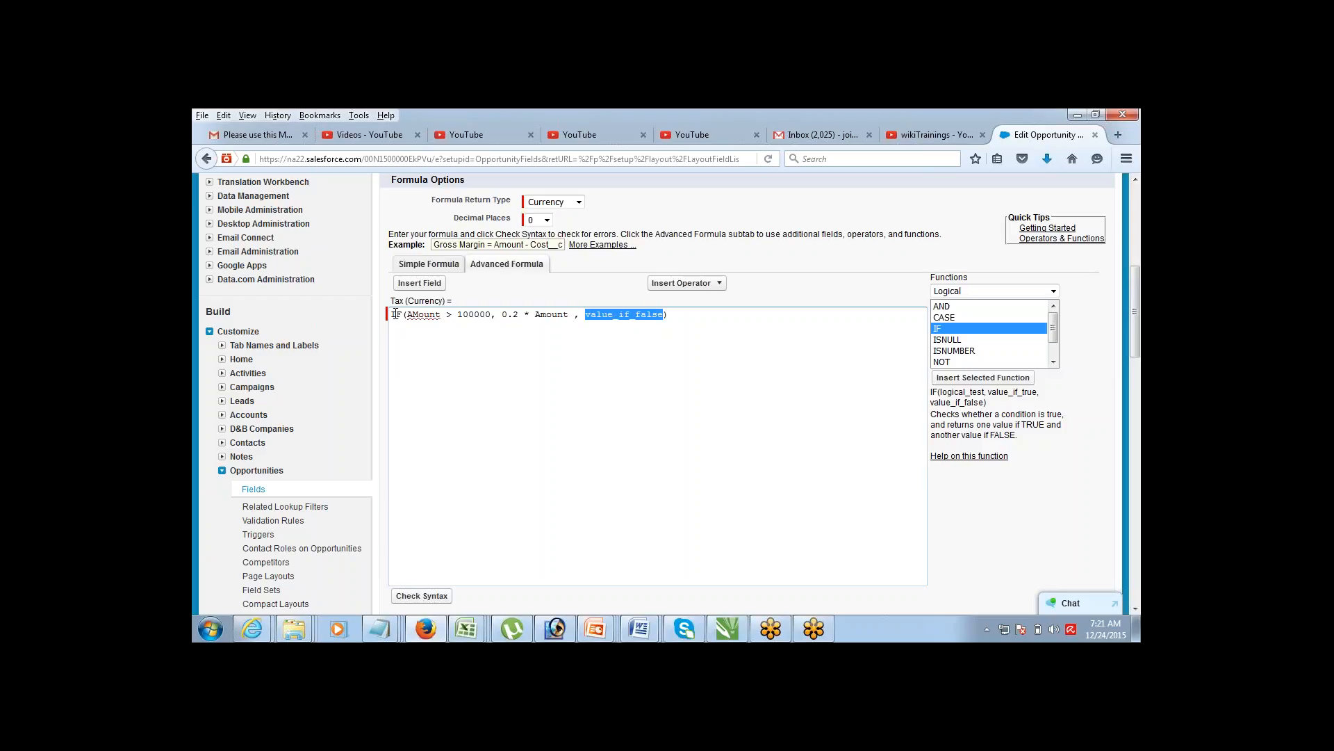
text(0.1*AMount)
Step: Fix the remaining Amount capitalisation and run Check Syntax on the formula
key(shift+Right)
text(m)
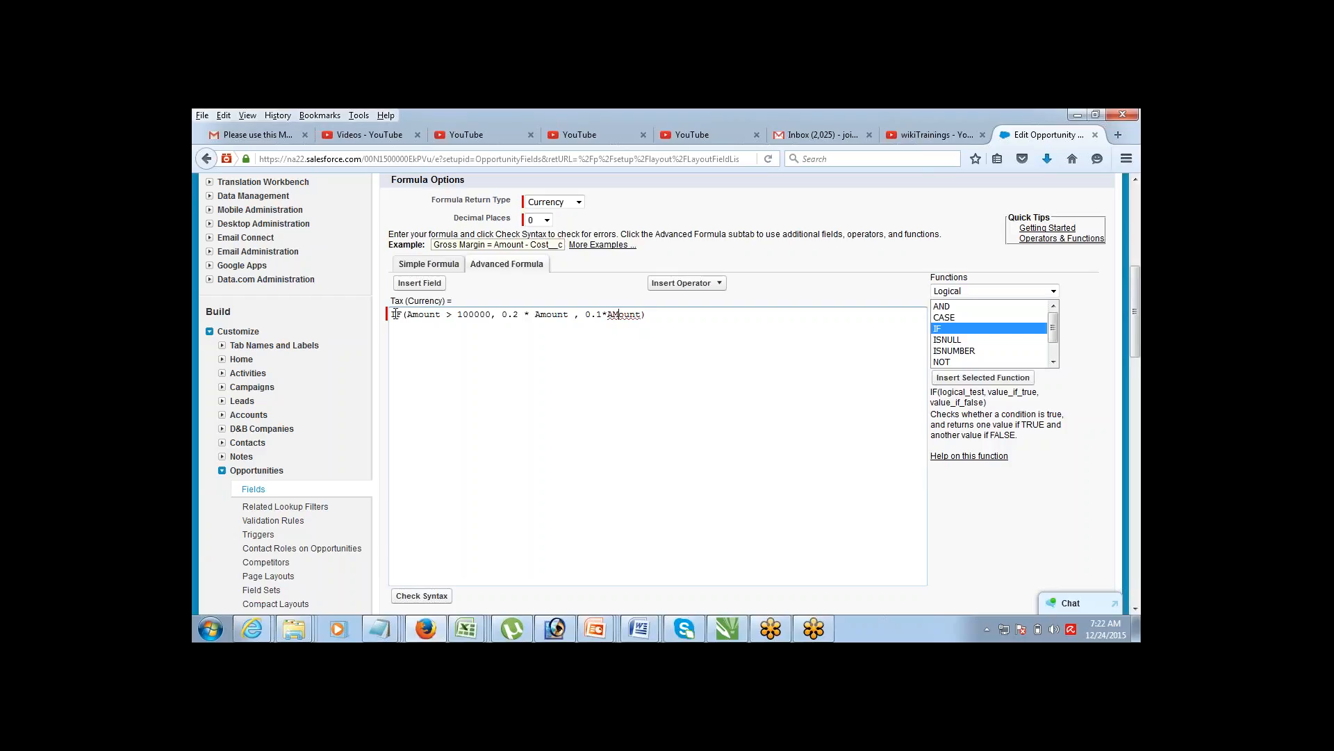
key(BackSpace)
text(m)
key(End)
click(421, 596)
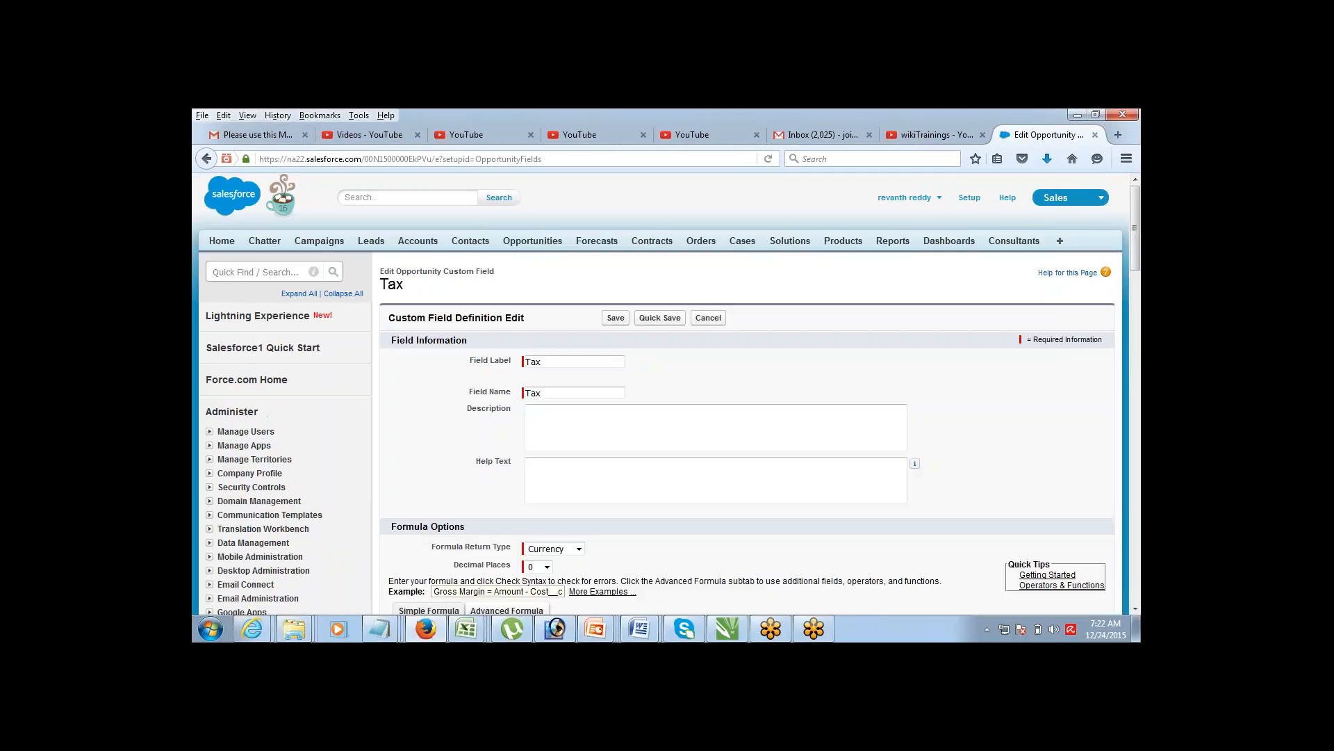
Step: Review the checked IF(Amount > 100000, 0.2 * Amount, 0.1*Amount) formula and save the Tax field
scroll(1135, 609, down, 5)
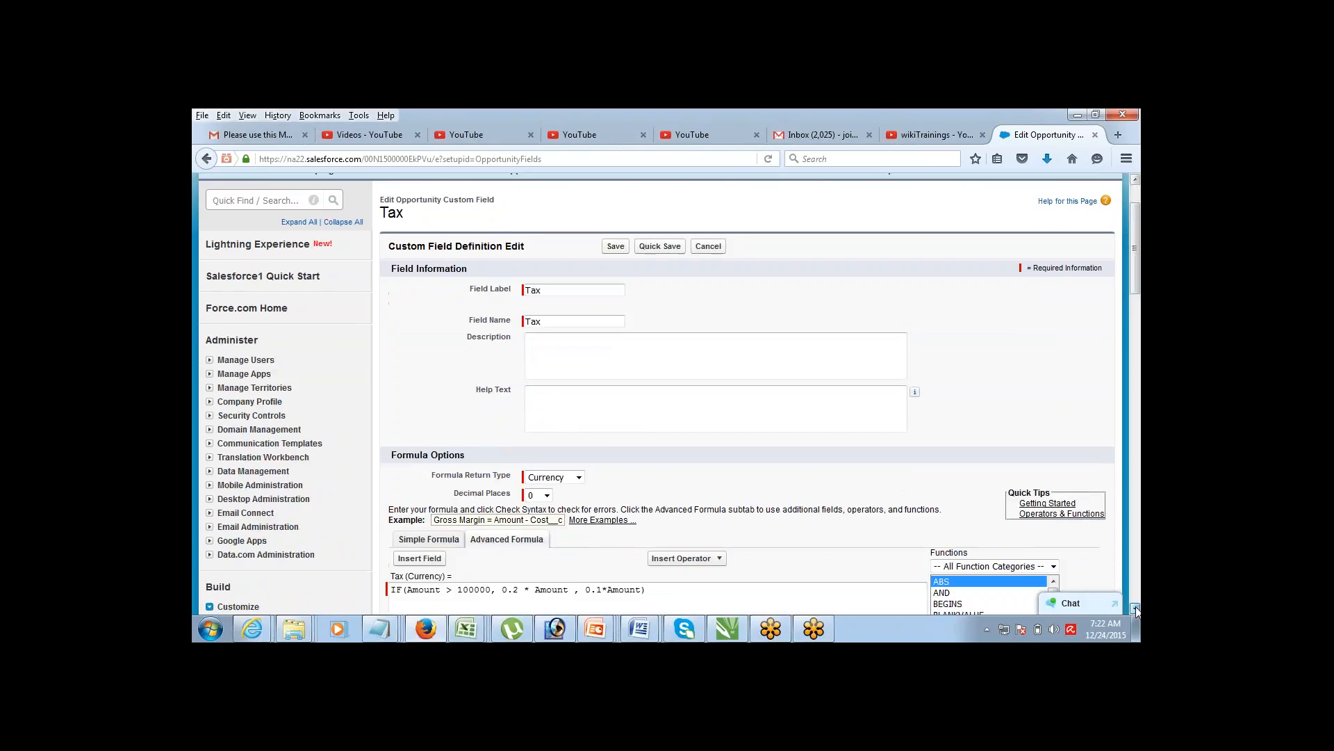
scroll(1136, 609, down, 4)
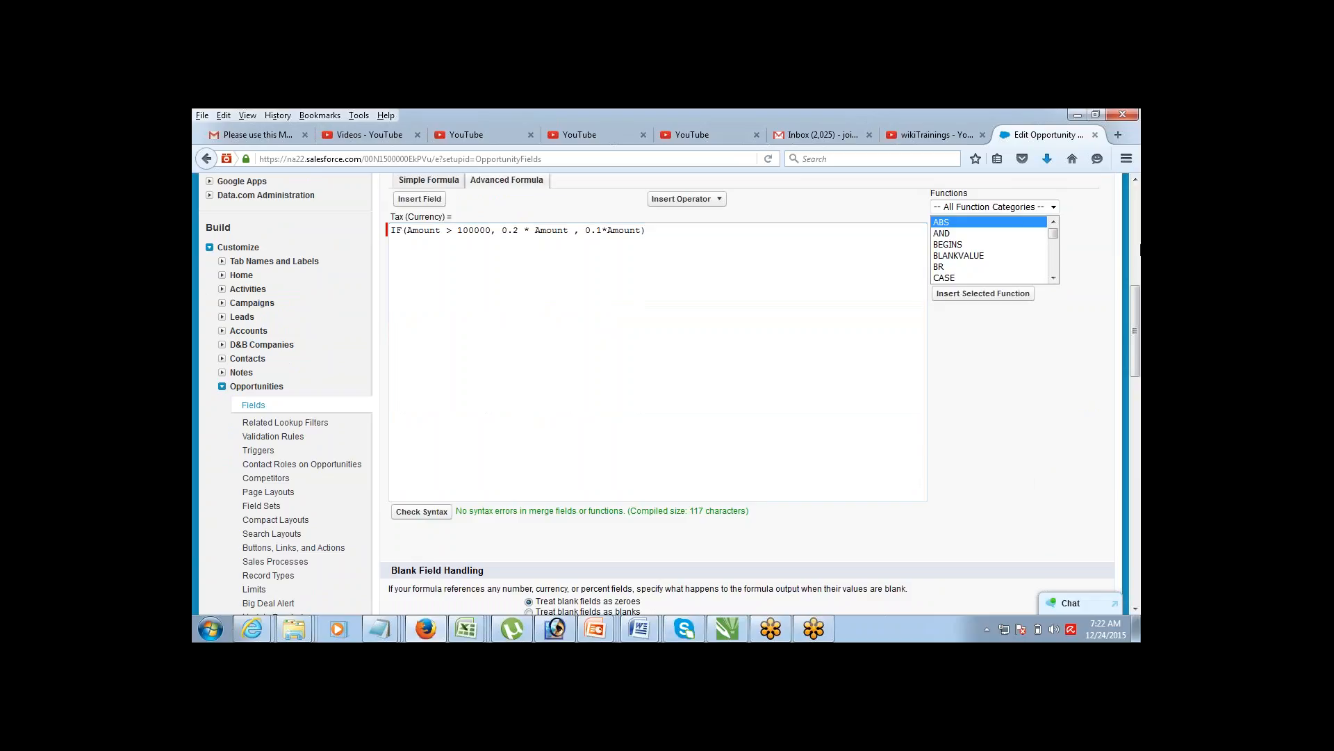
click(1135, 180)
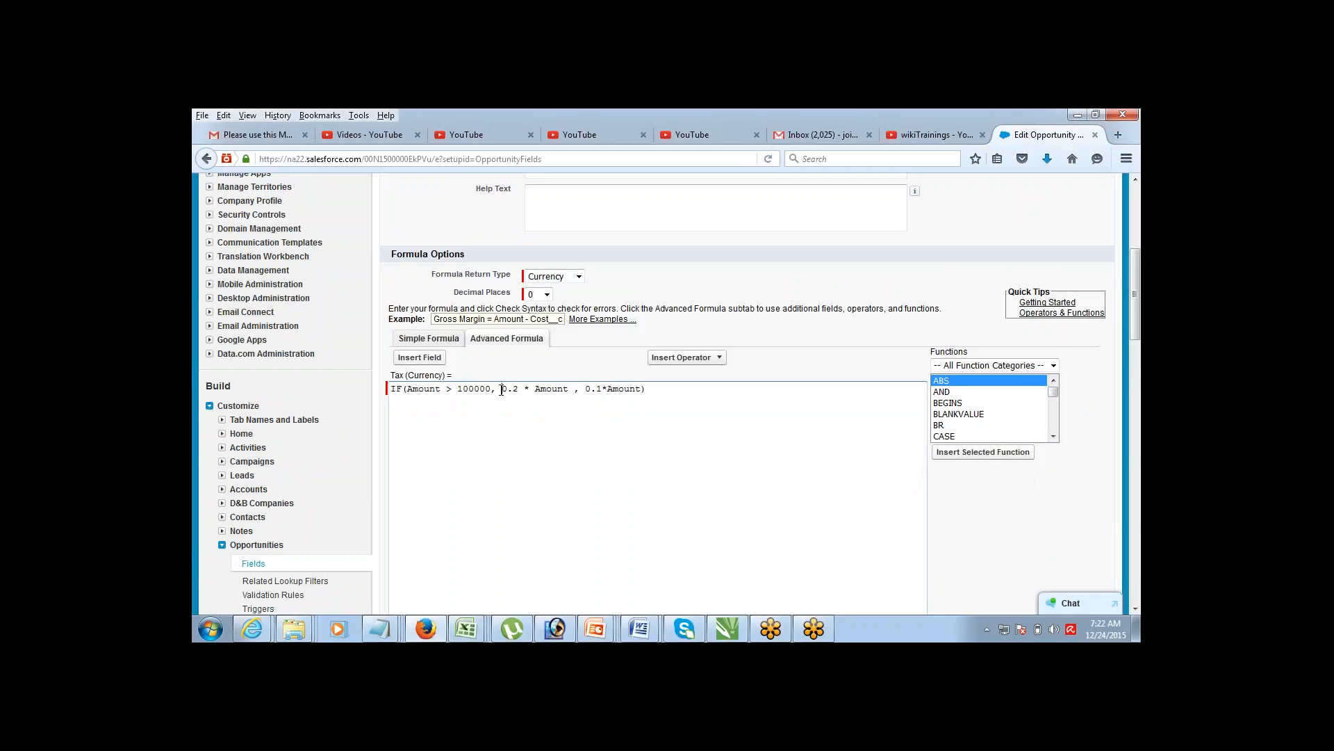
drag(501, 389, 635, 389)
click(777, 326)
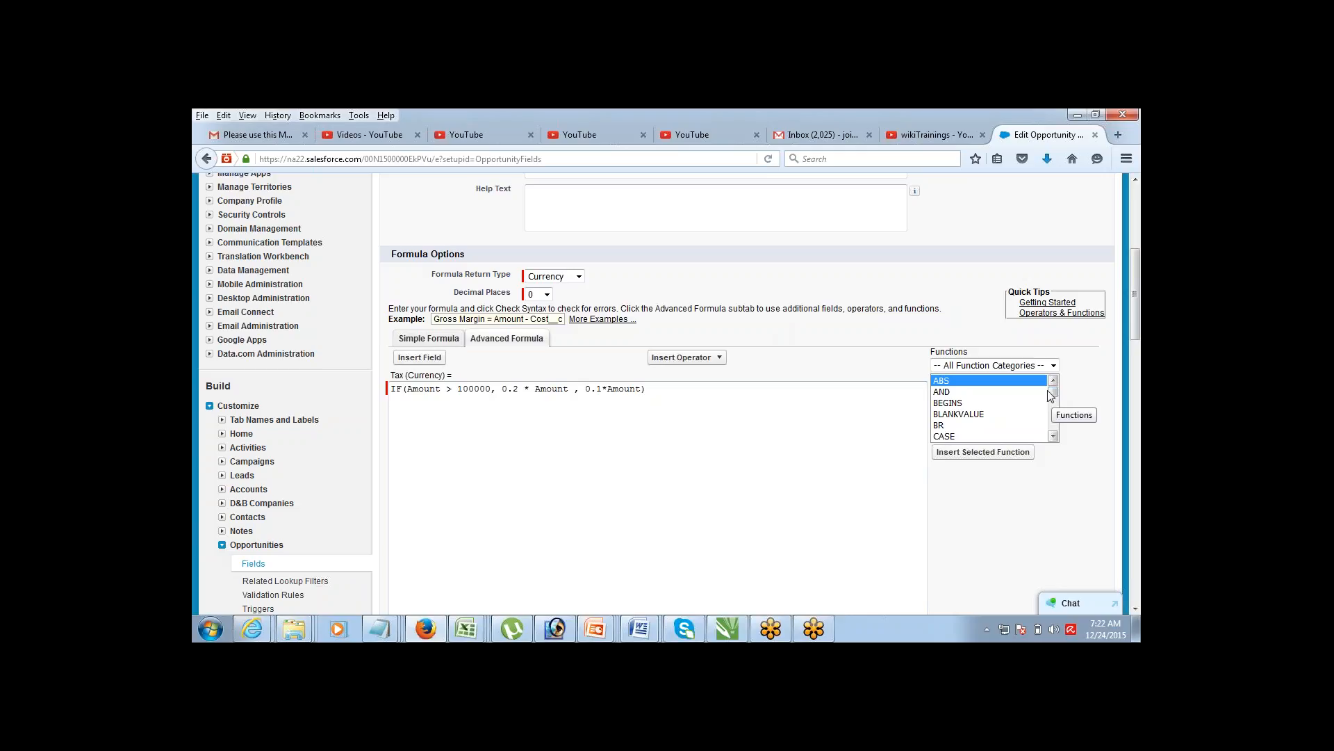
click(1041, 365)
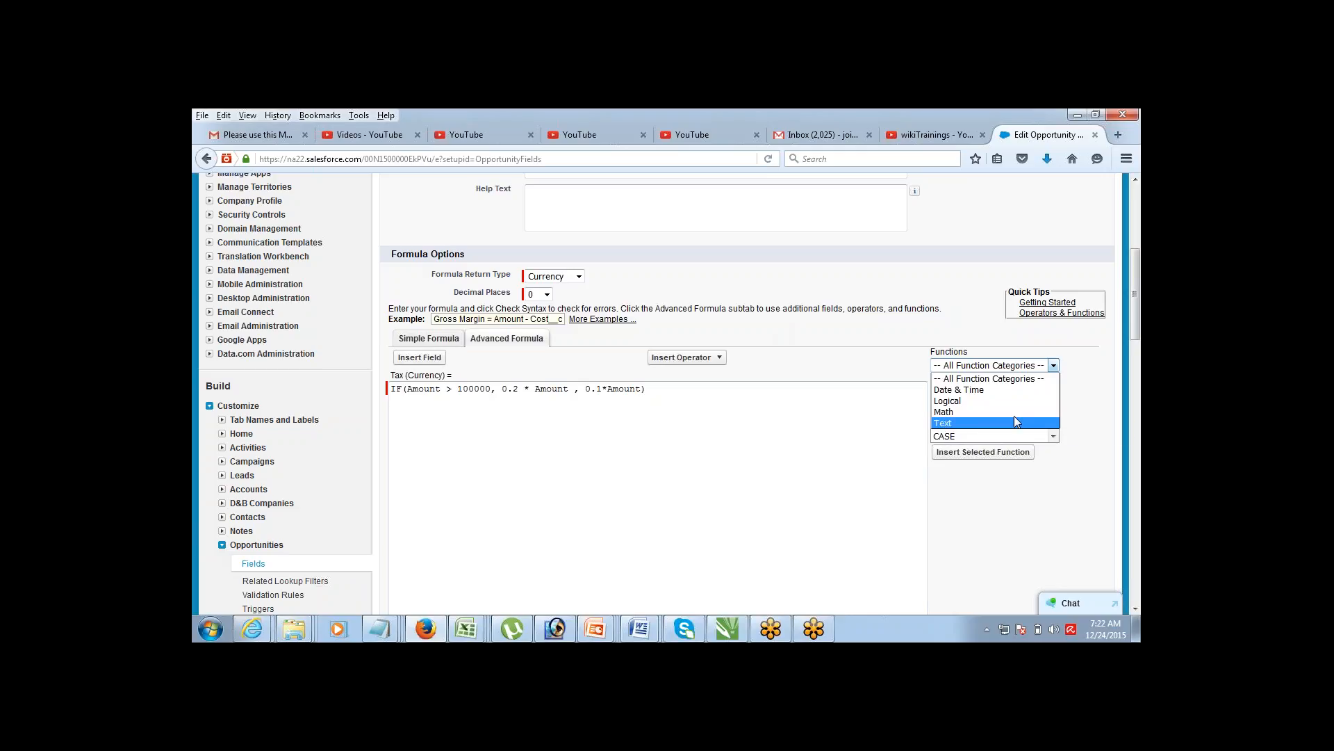
click(999, 340)
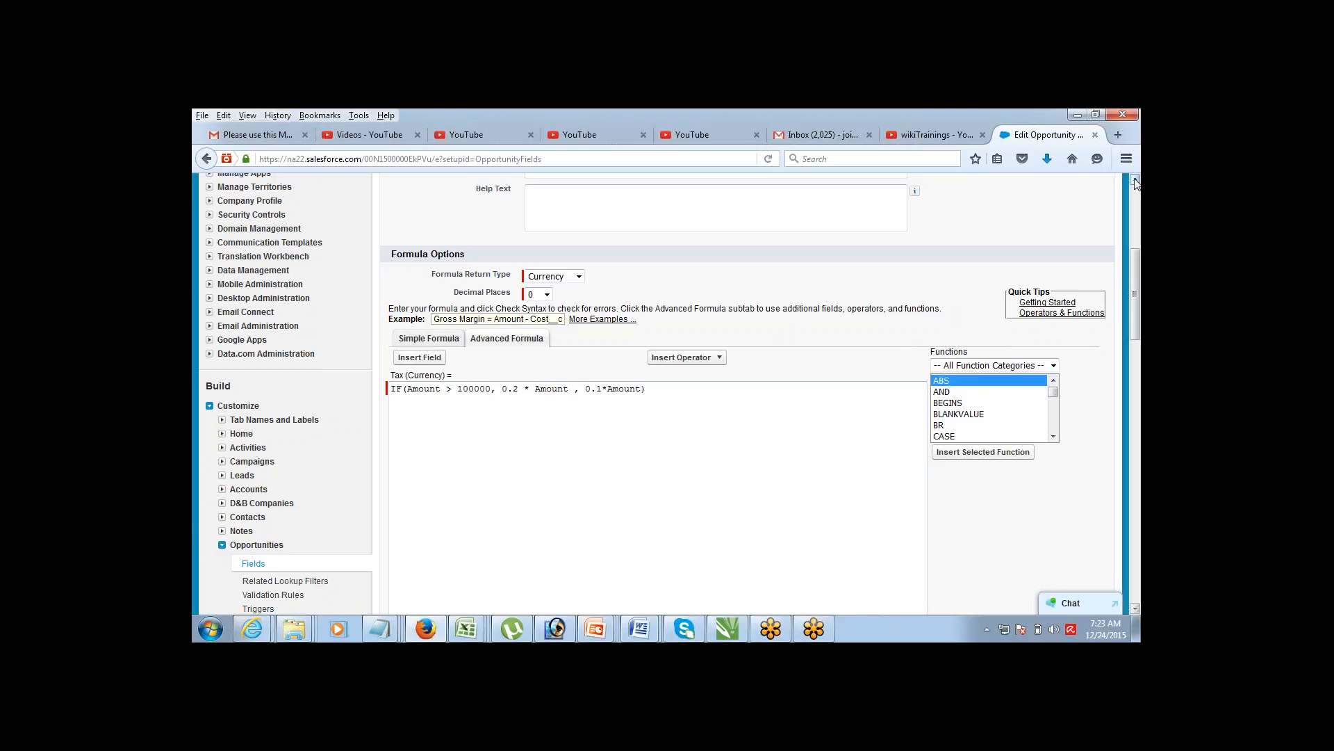
scroll(1135, 182, up, 4)
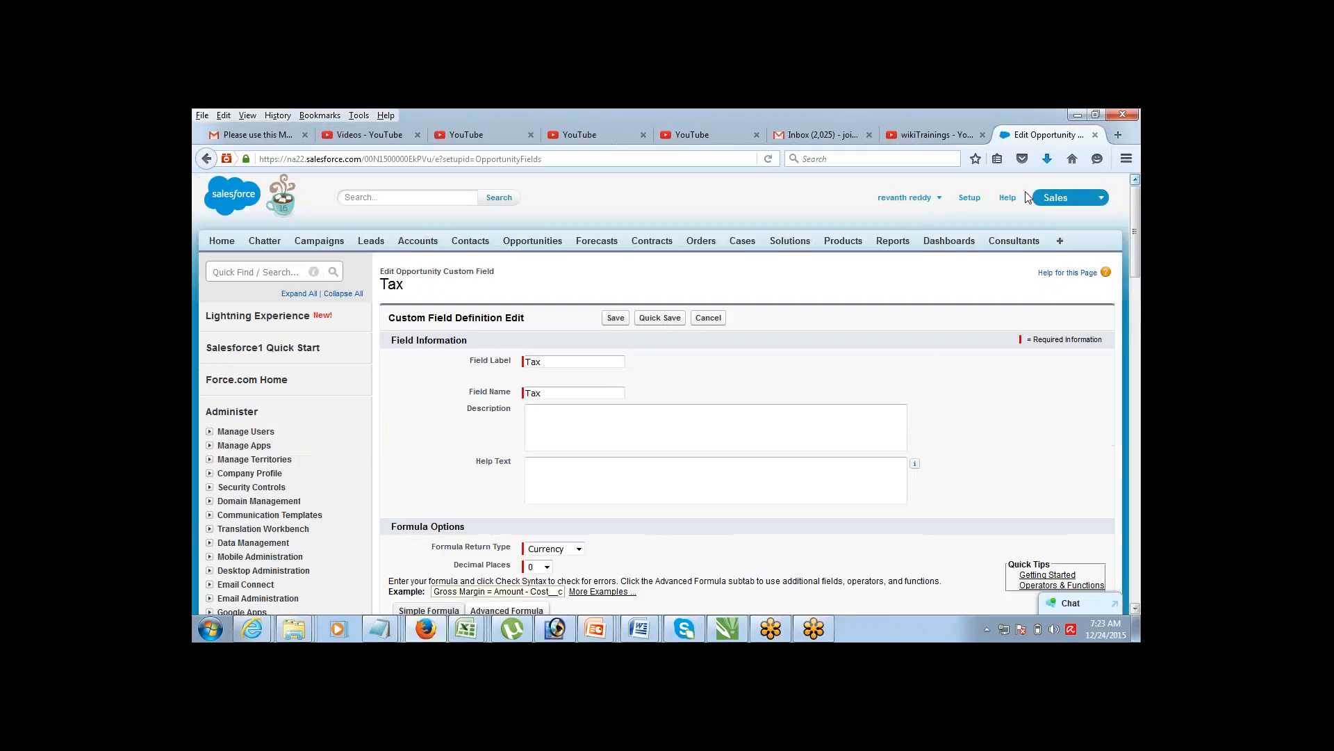
click(616, 318)
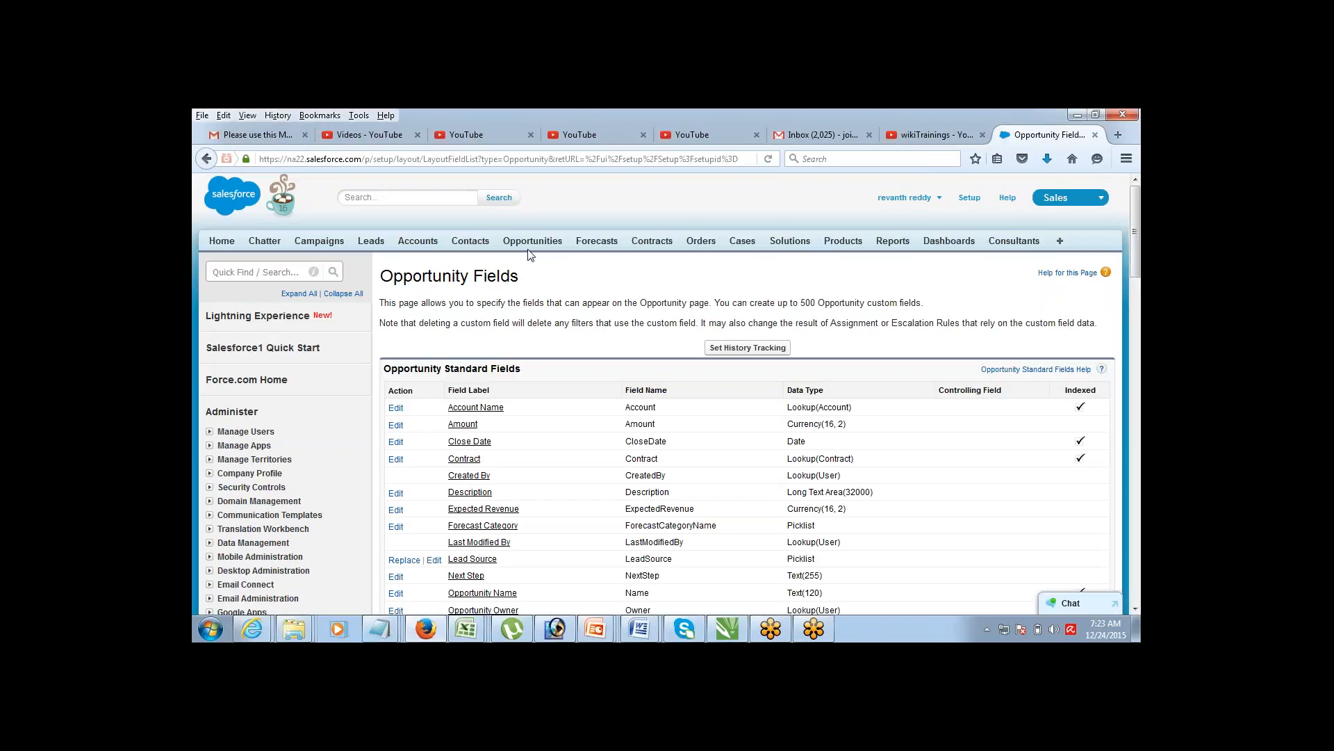
Step: Open Pyramid Emergency Generators and raise its Amount from $100,000.00 to $120,000.00
click(532, 241)
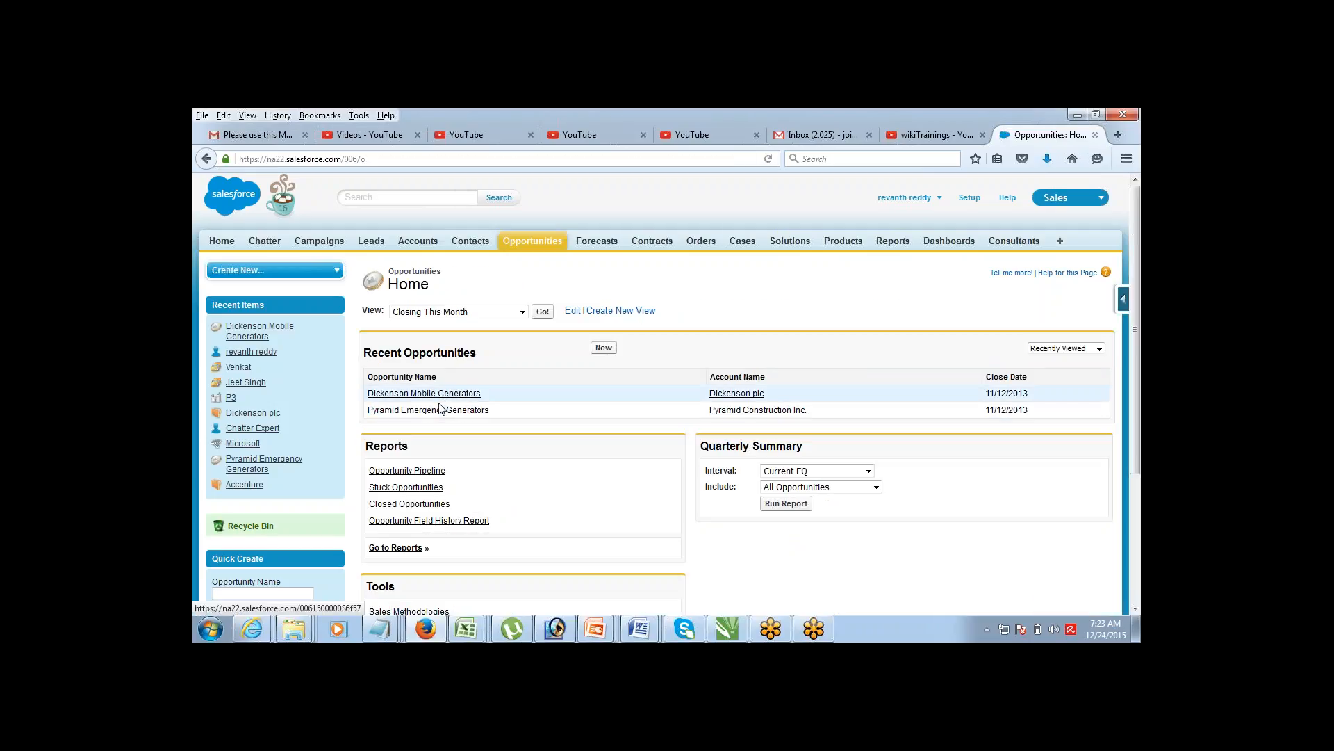
click(428, 410)
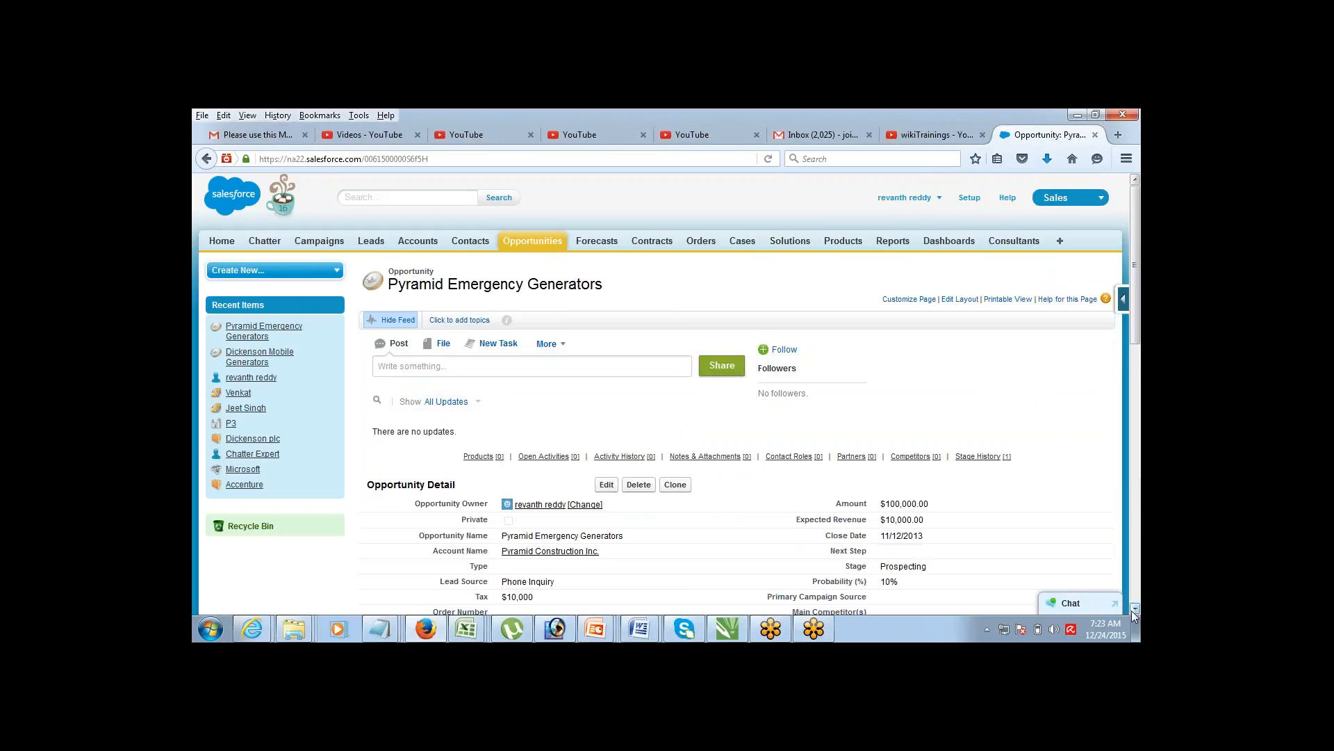
double_click(918, 505)
click(929, 505)
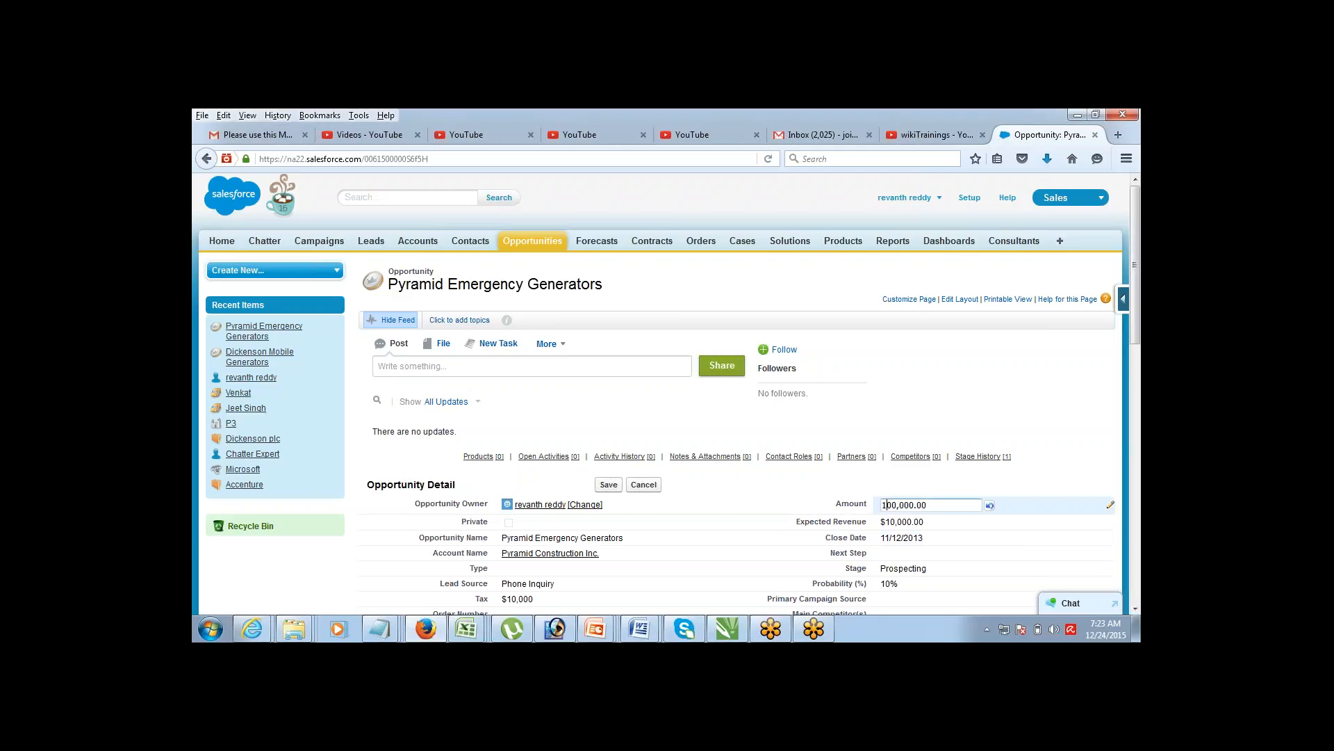
text(2)
key(Return)
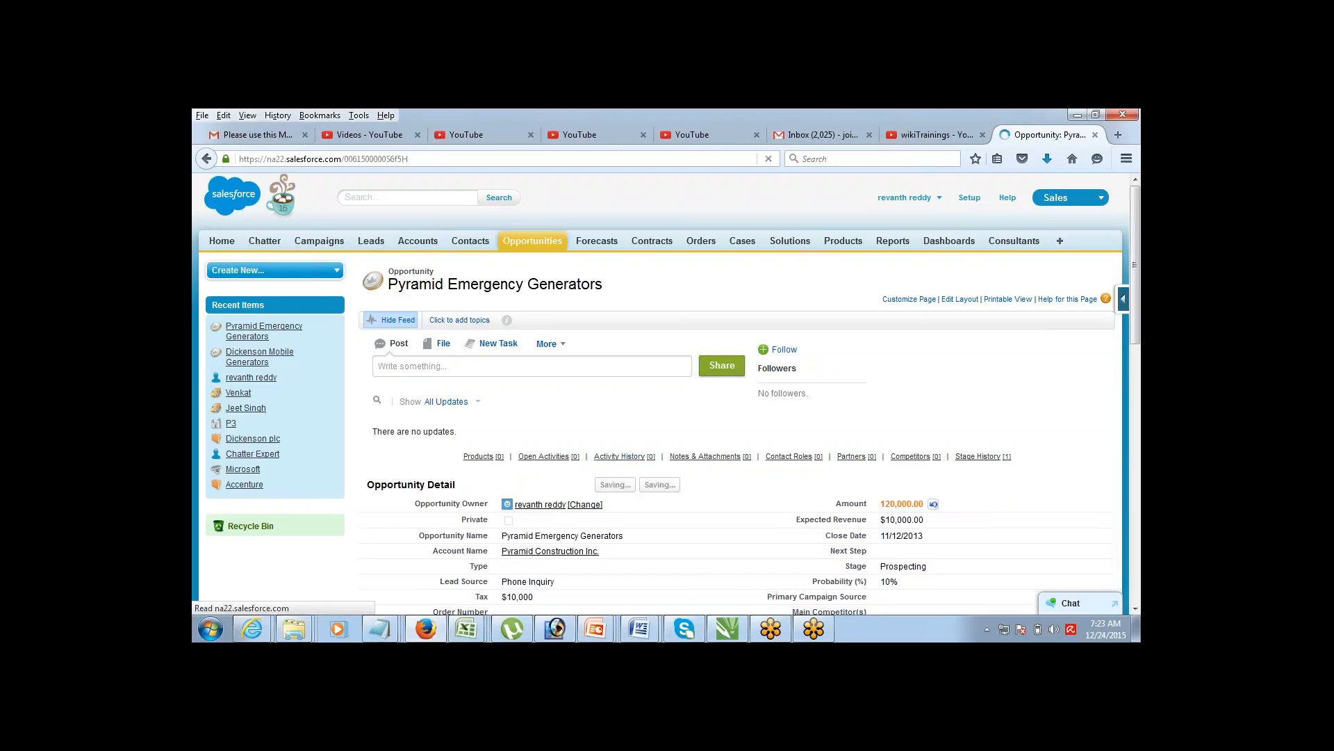
click(1135, 609)
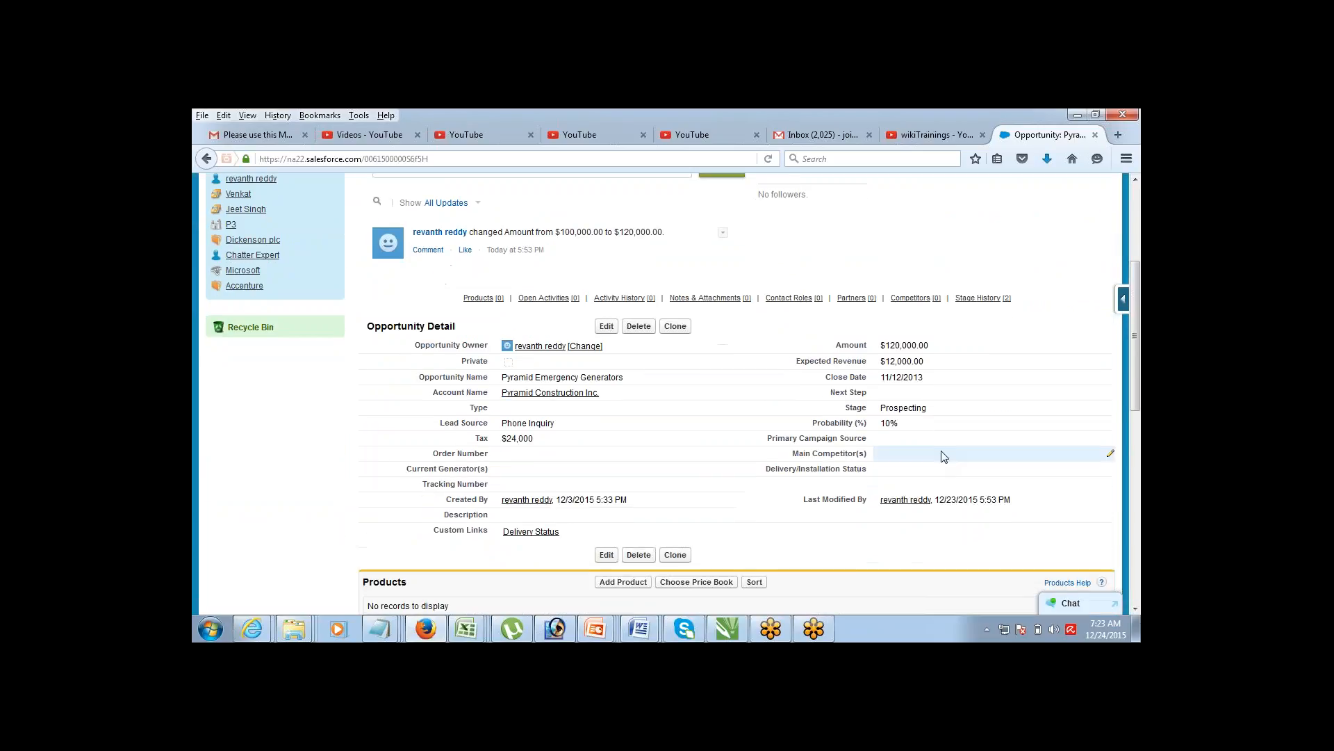
drag(503, 437, 543, 443)
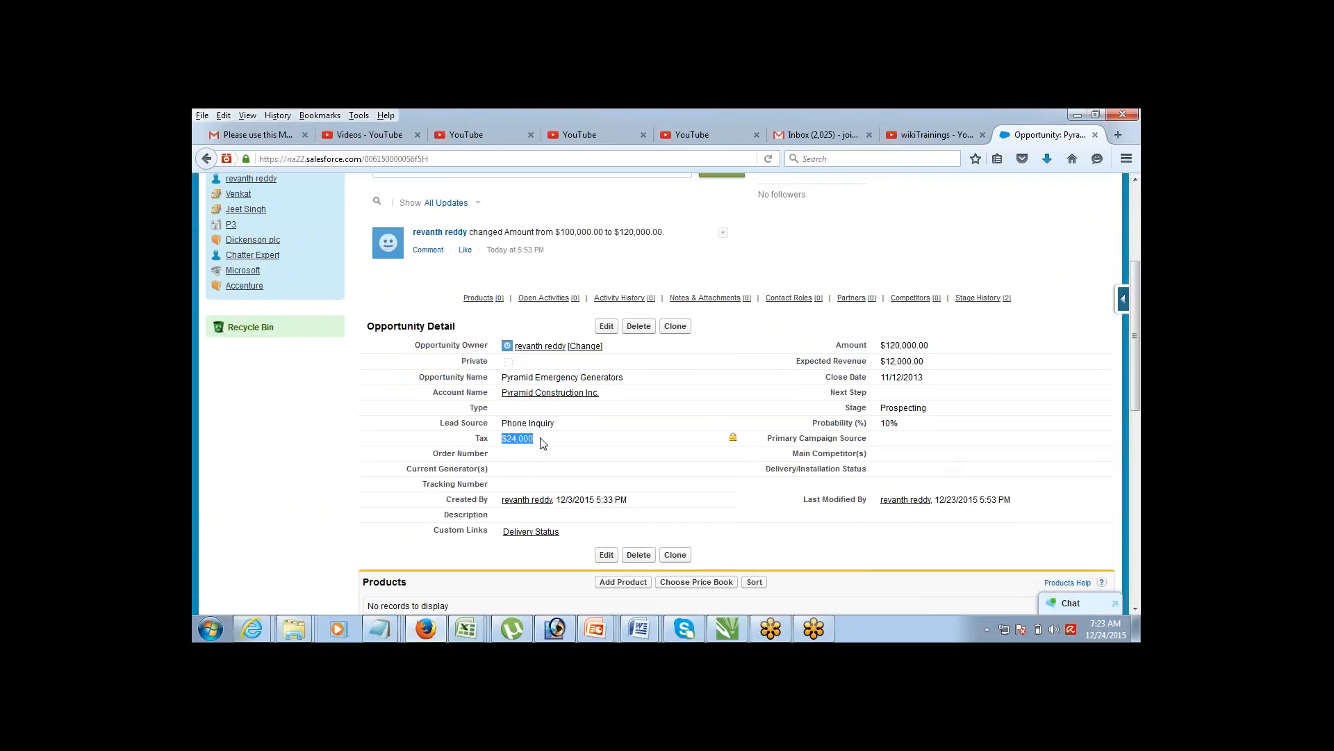
click(786, 265)
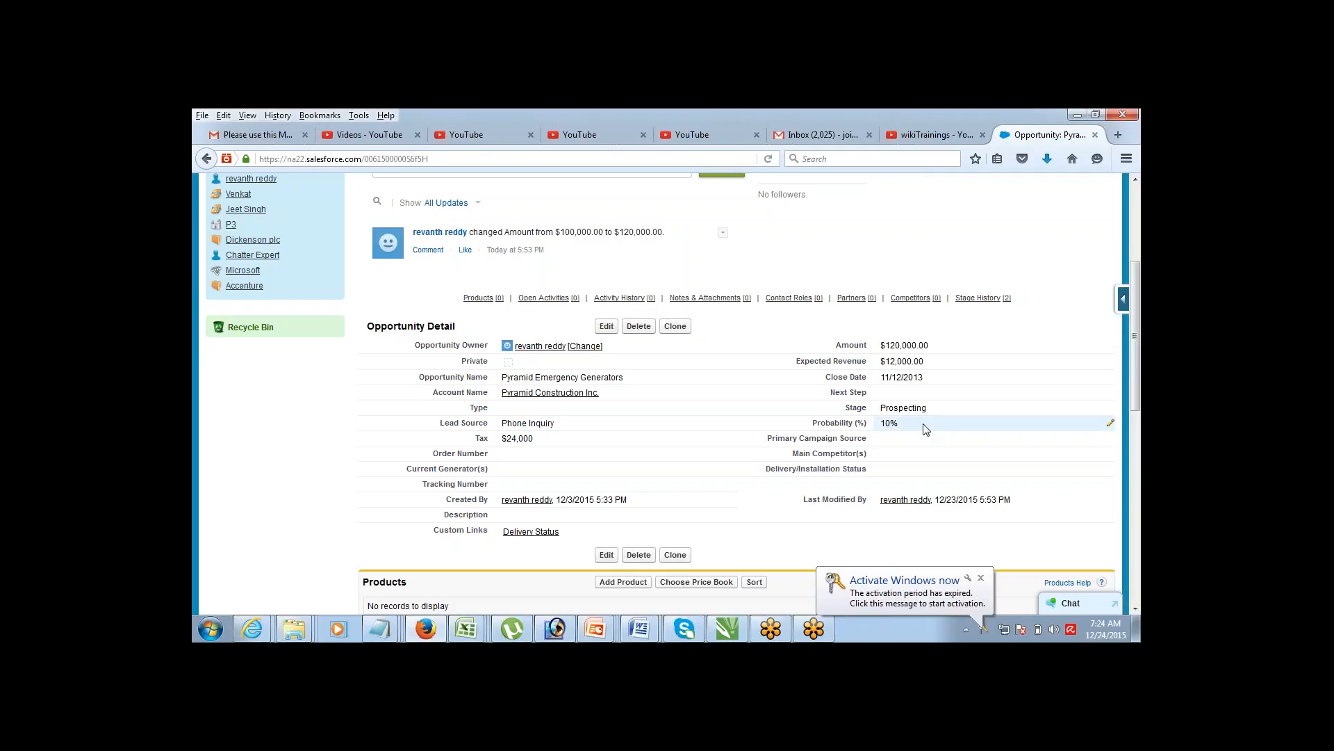
click(981, 582)
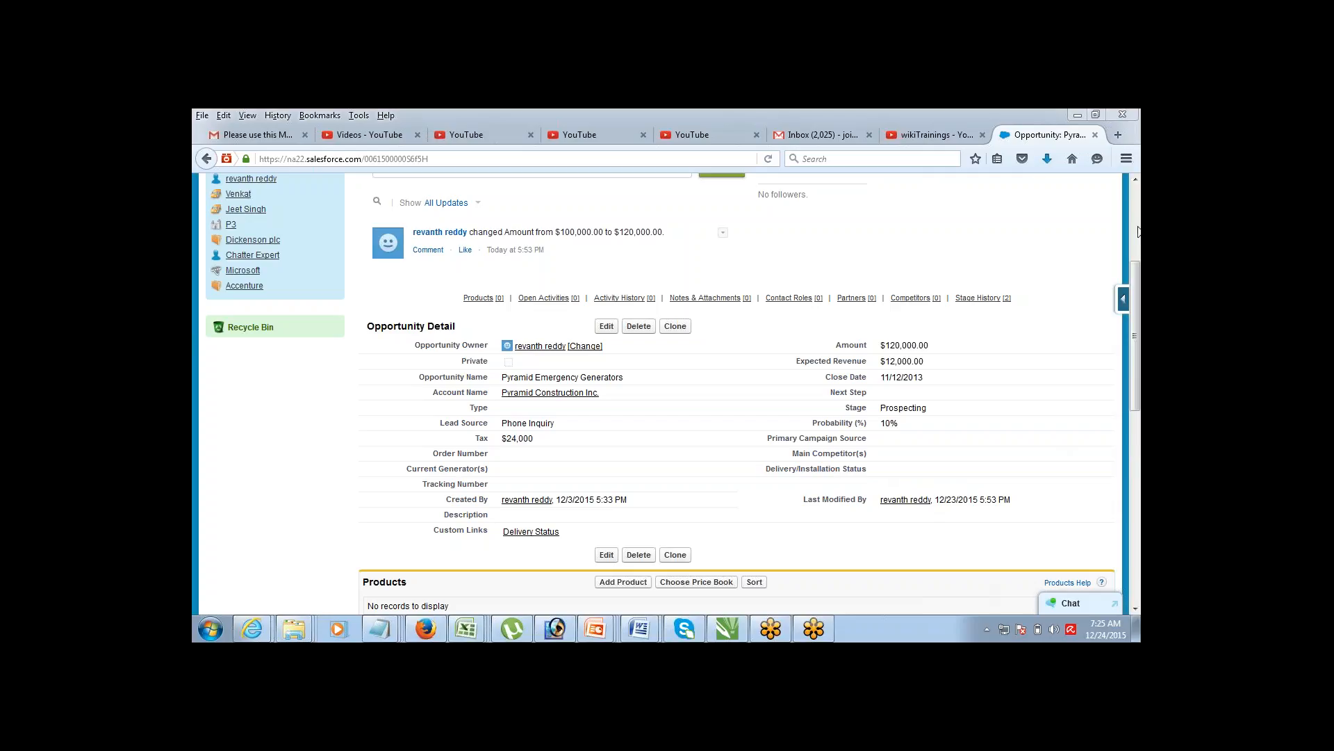
Step: Scroll back to the top of the opportunity page and return to Setup's Force.com Home
click(1136, 185)
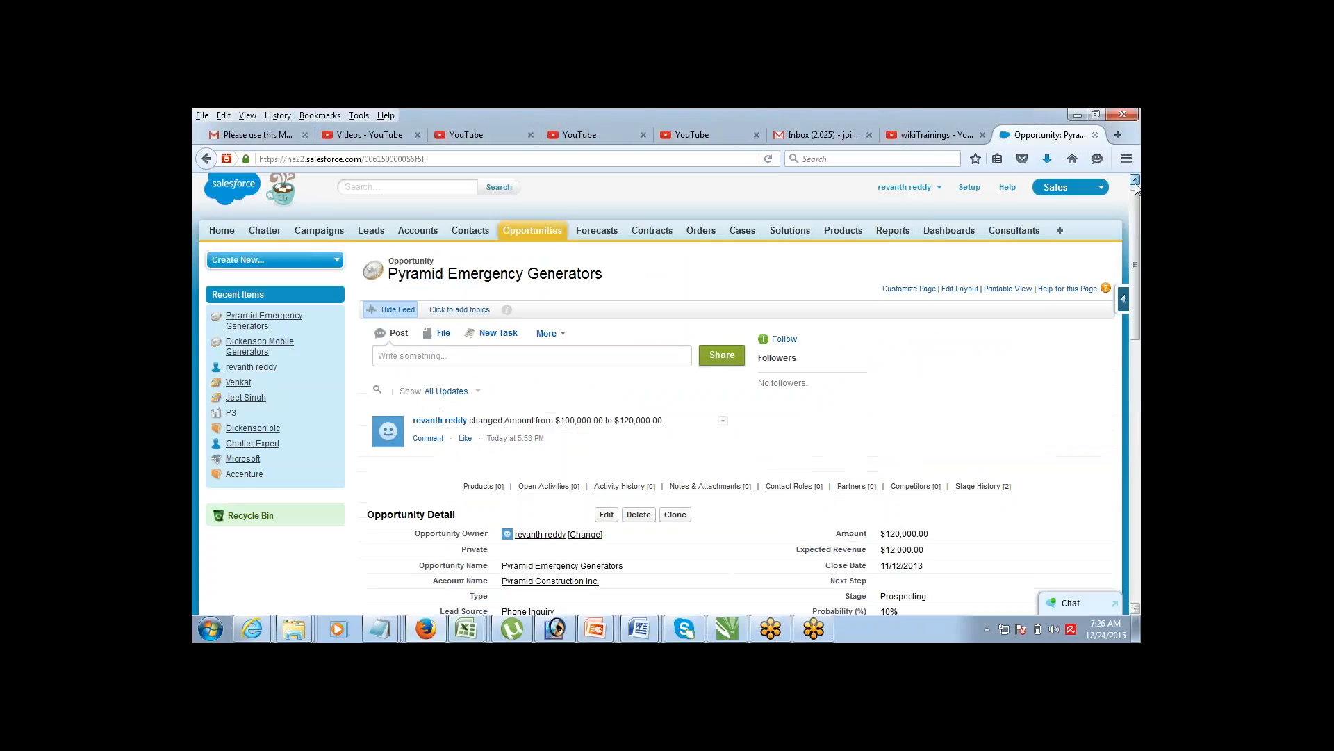
mouse_move(1135, 195)
mouse_down()
mouse_move(1136, 208)
mouse_move(1135, 191)
mouse_up()
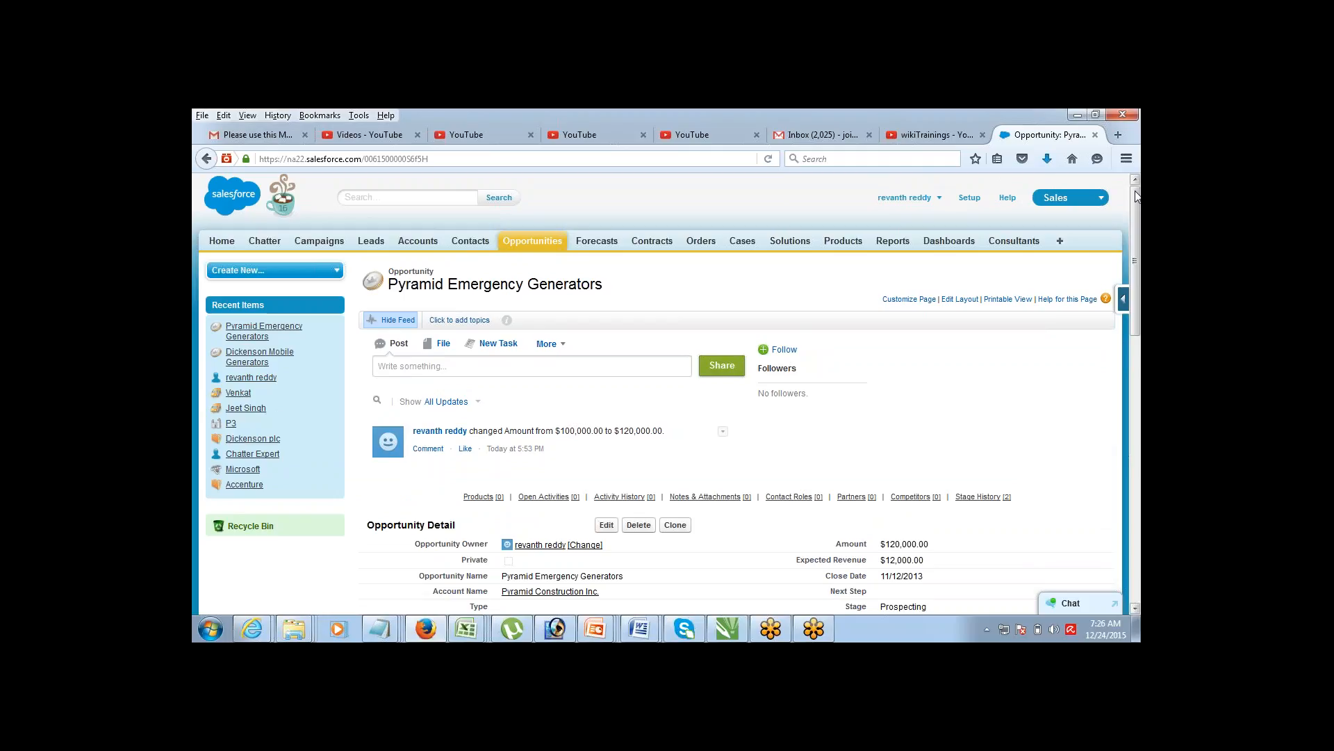
drag(1138, 197, 1137, 197)
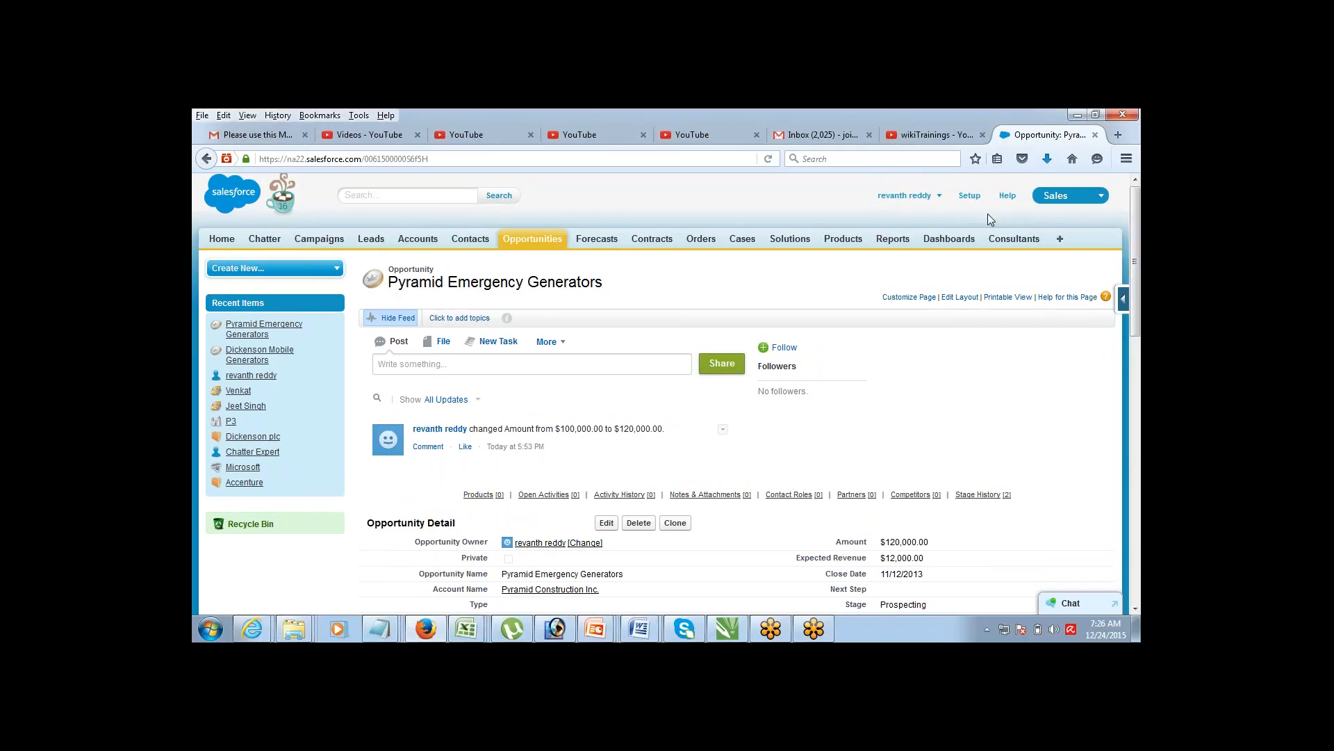
click(970, 196)
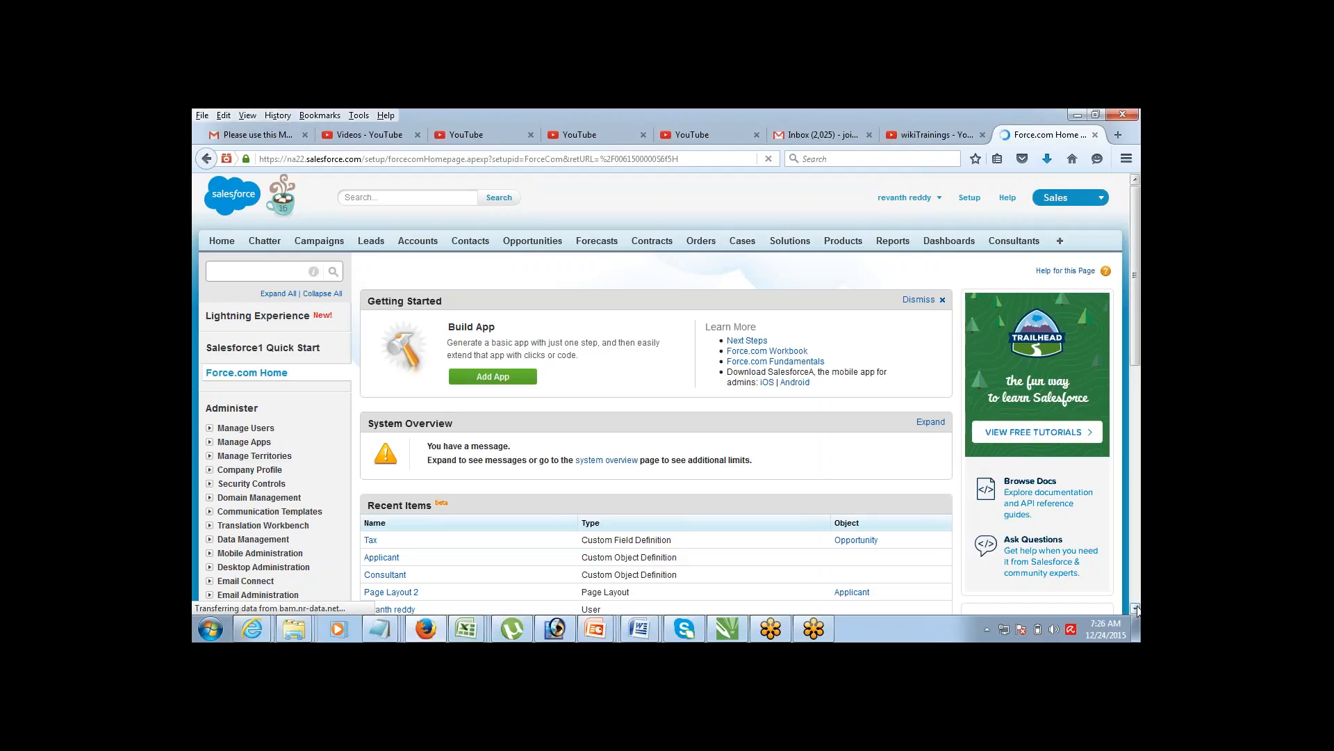
Step: Expand Customize > Opportunities in Setup and open the Opportunity Fields list
scroll(1137, 609, down, 10)
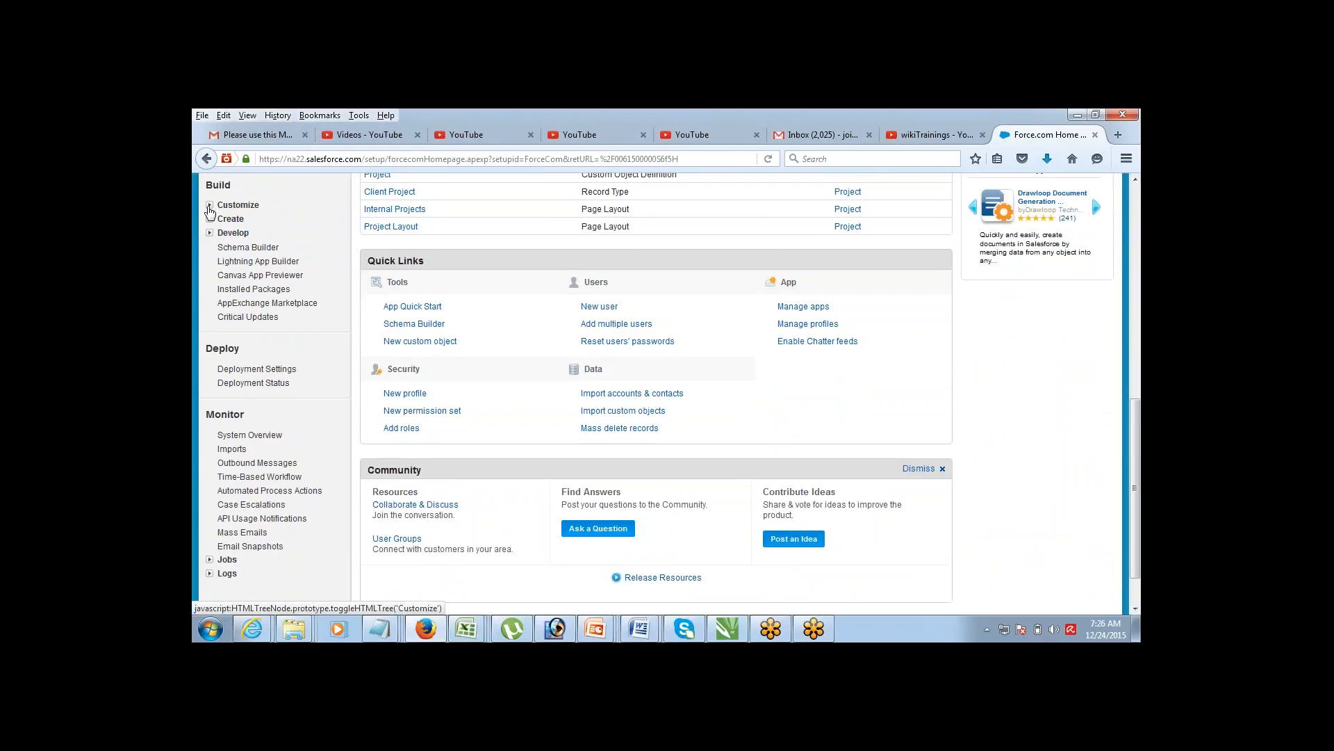
click(209, 206)
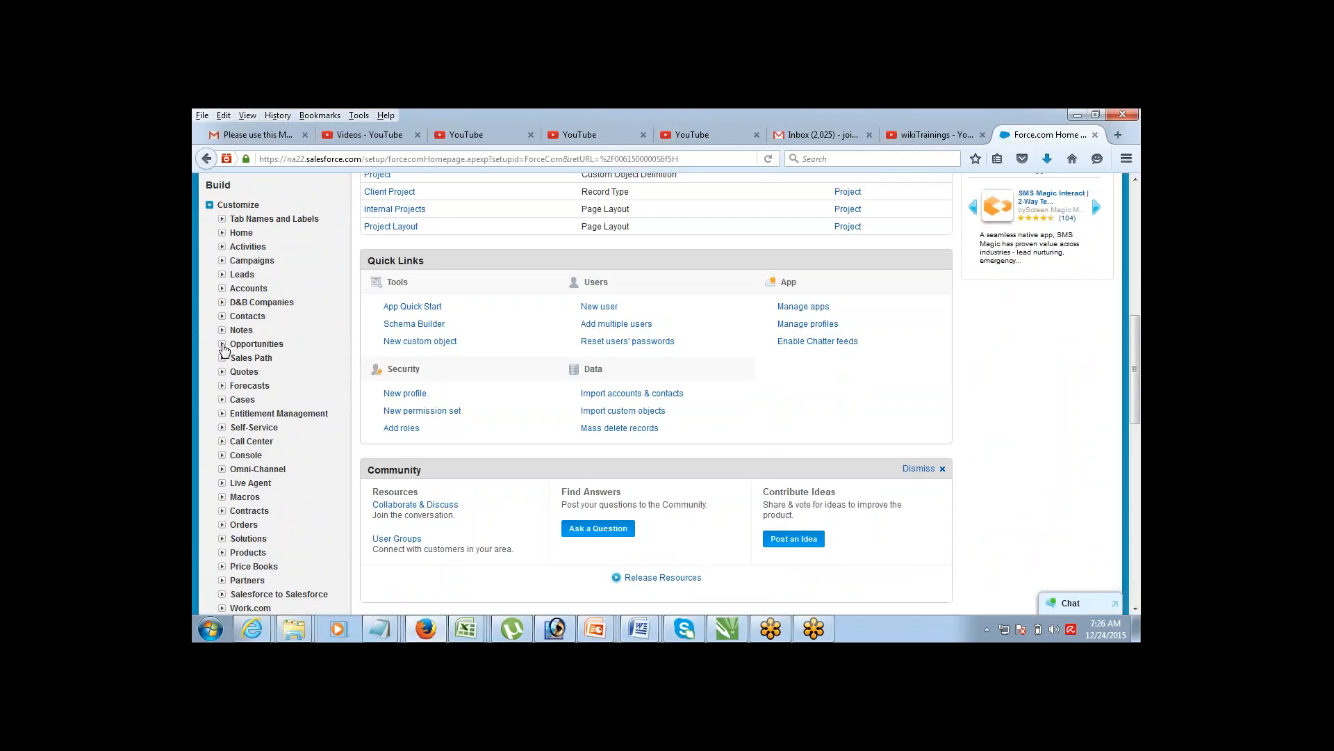
click(222, 343)
click(253, 359)
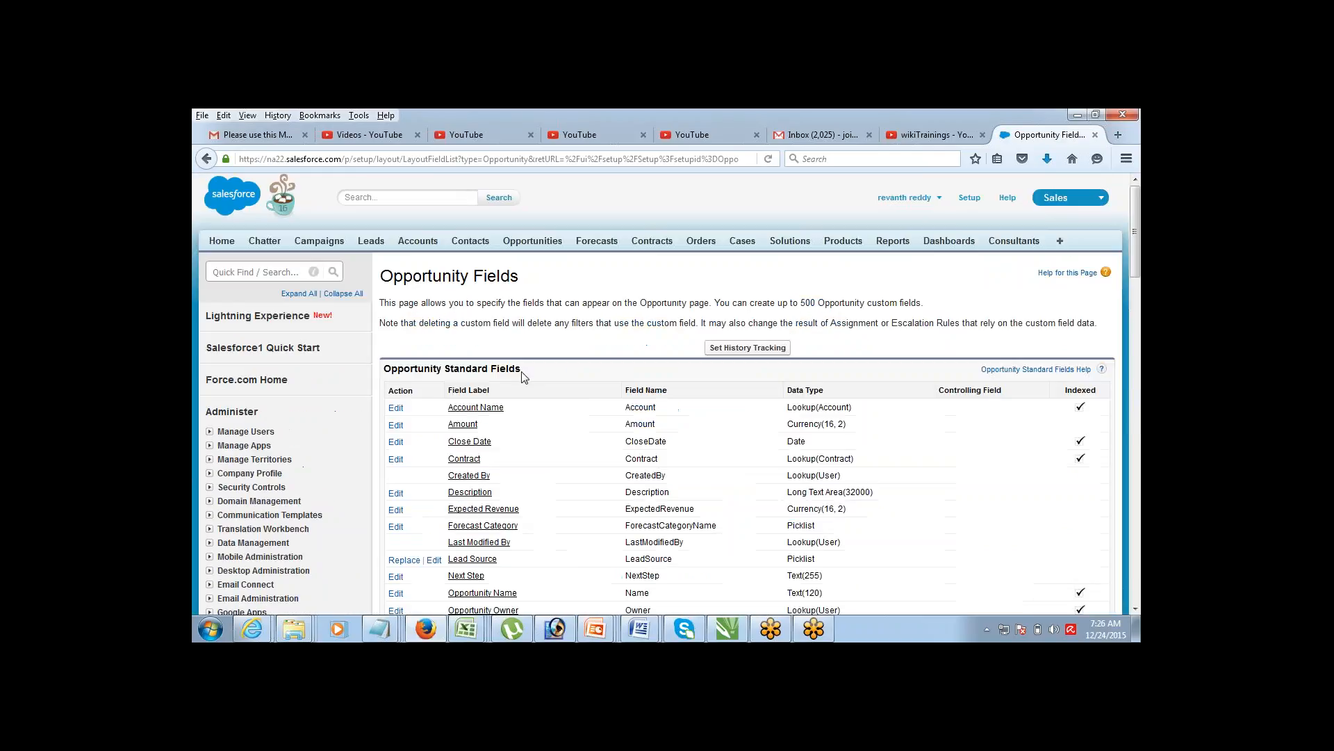
Step: Scroll down to the custom fields and edit the Tax formula field
click(1135, 607)
click(1135, 607)
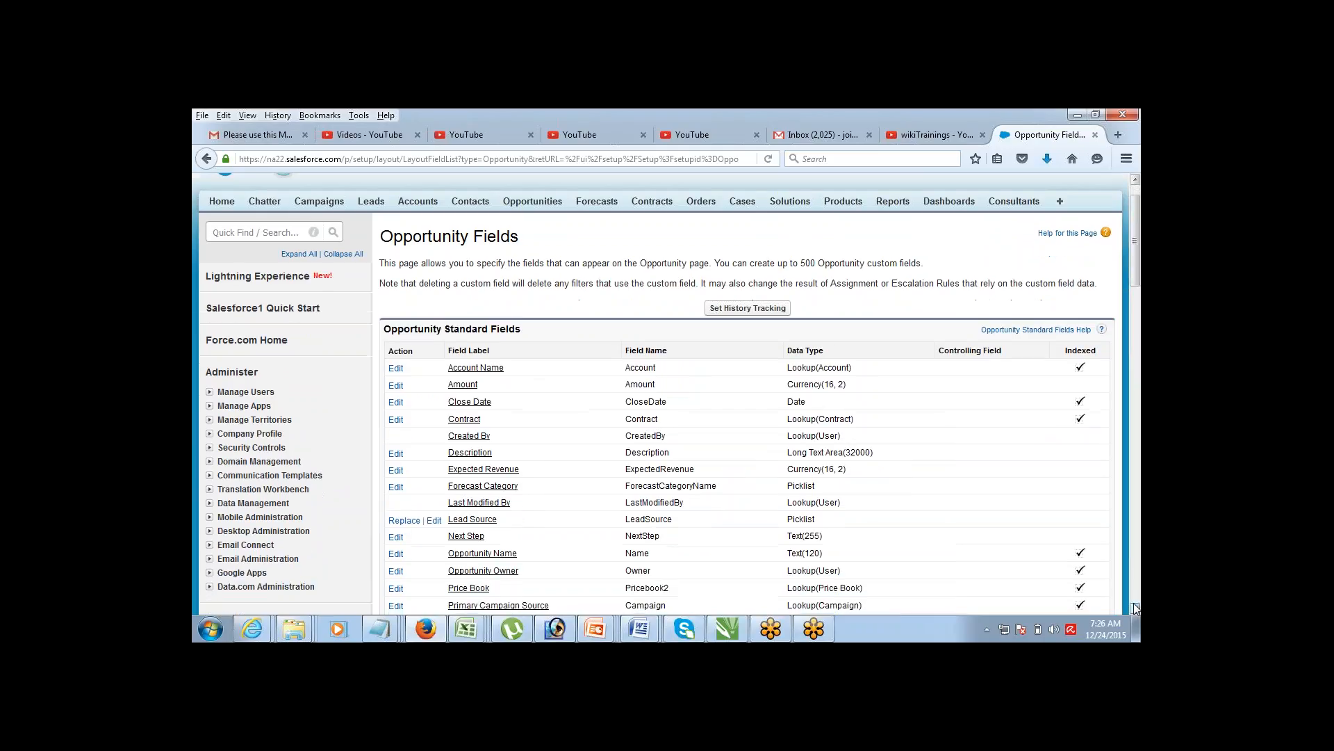
click(1134, 608)
click(1135, 607)
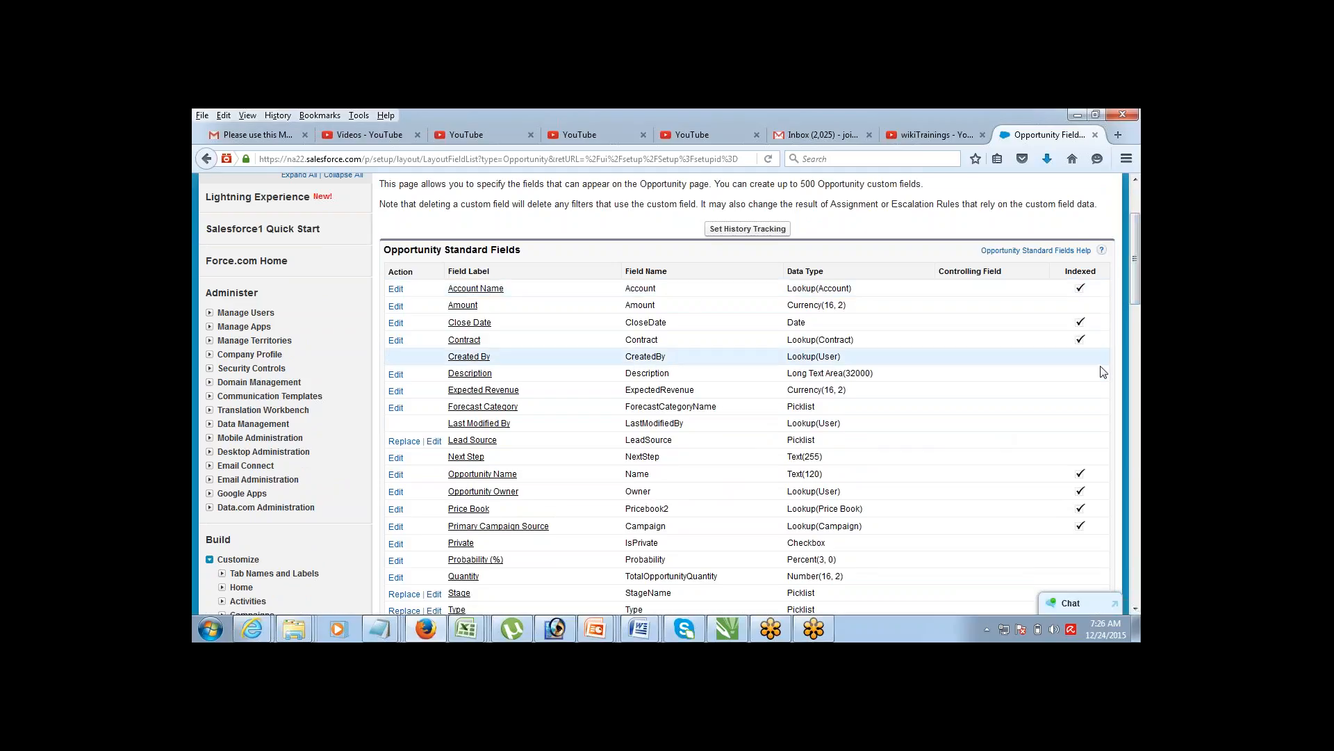
scroll(1135, 611, down, 5)
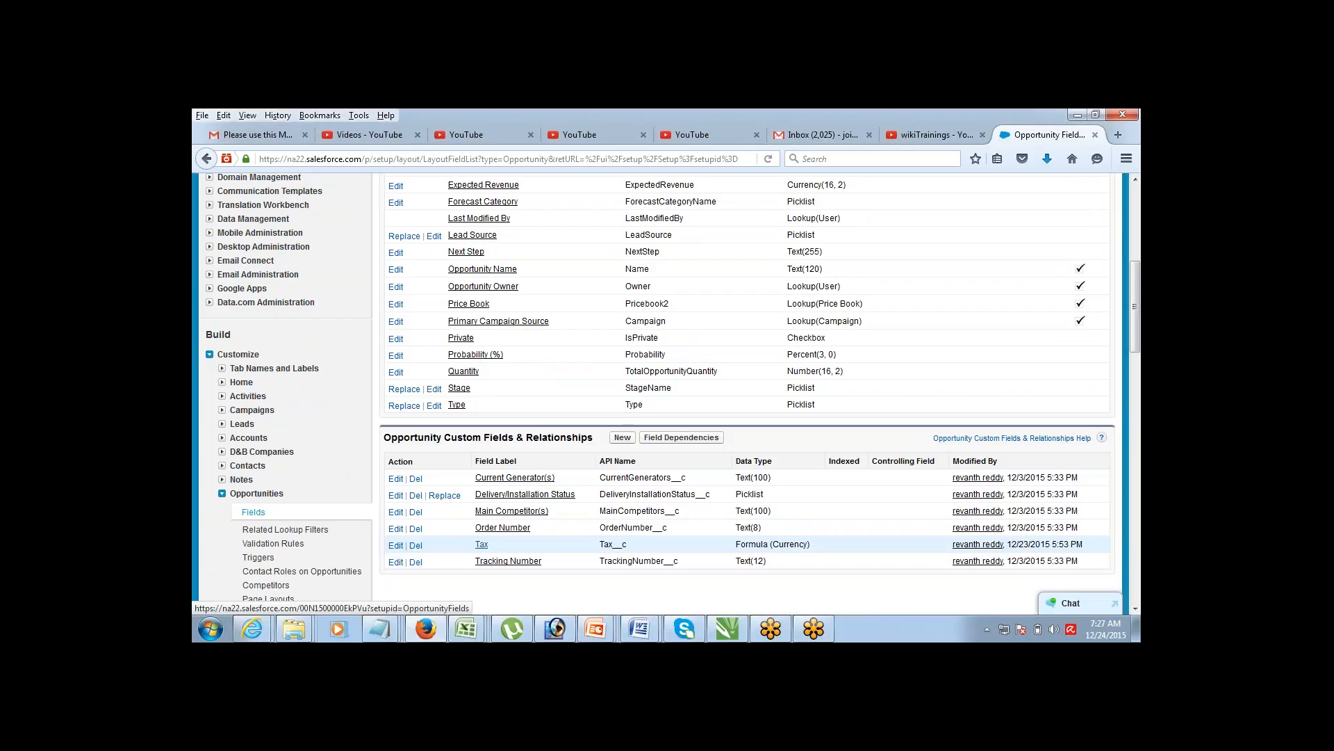
click(394, 547)
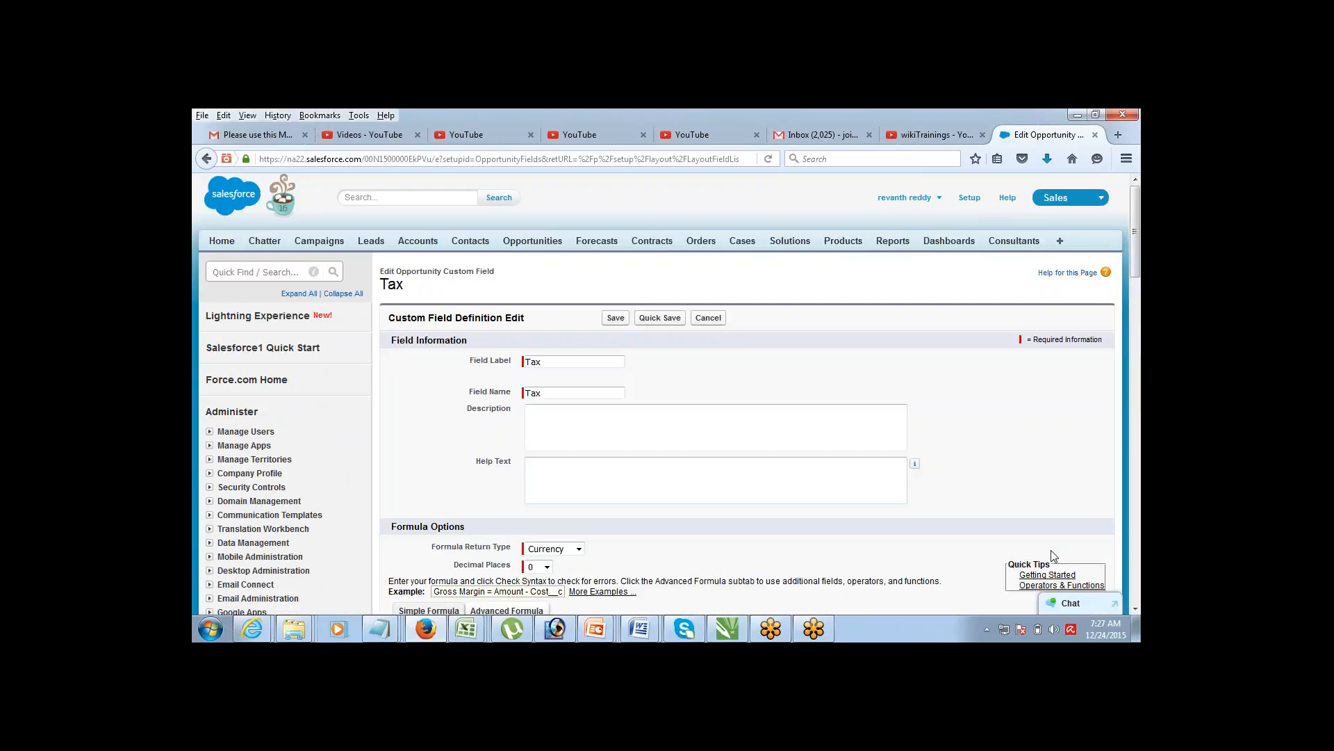
Step: Open the Operators & Functions quick-tip reference from the Tax formula editor
click(1135, 611)
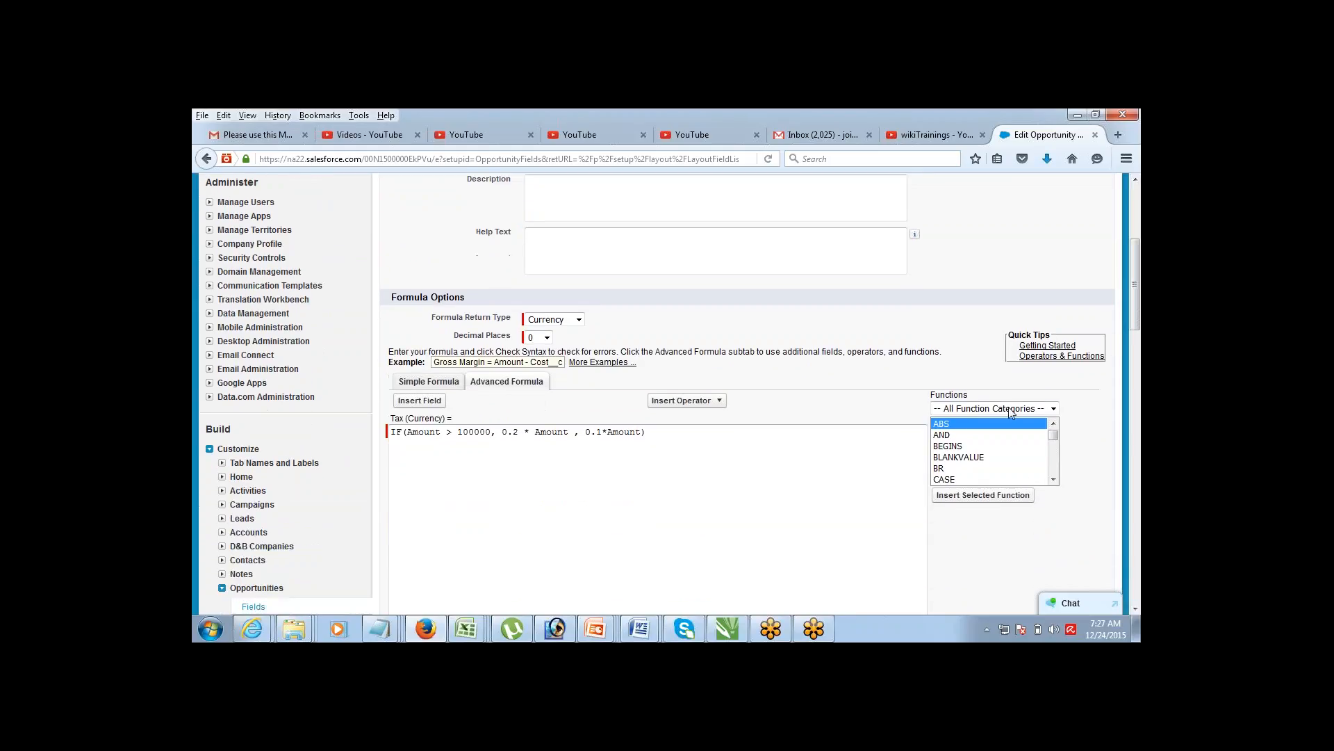
click(1088, 357)
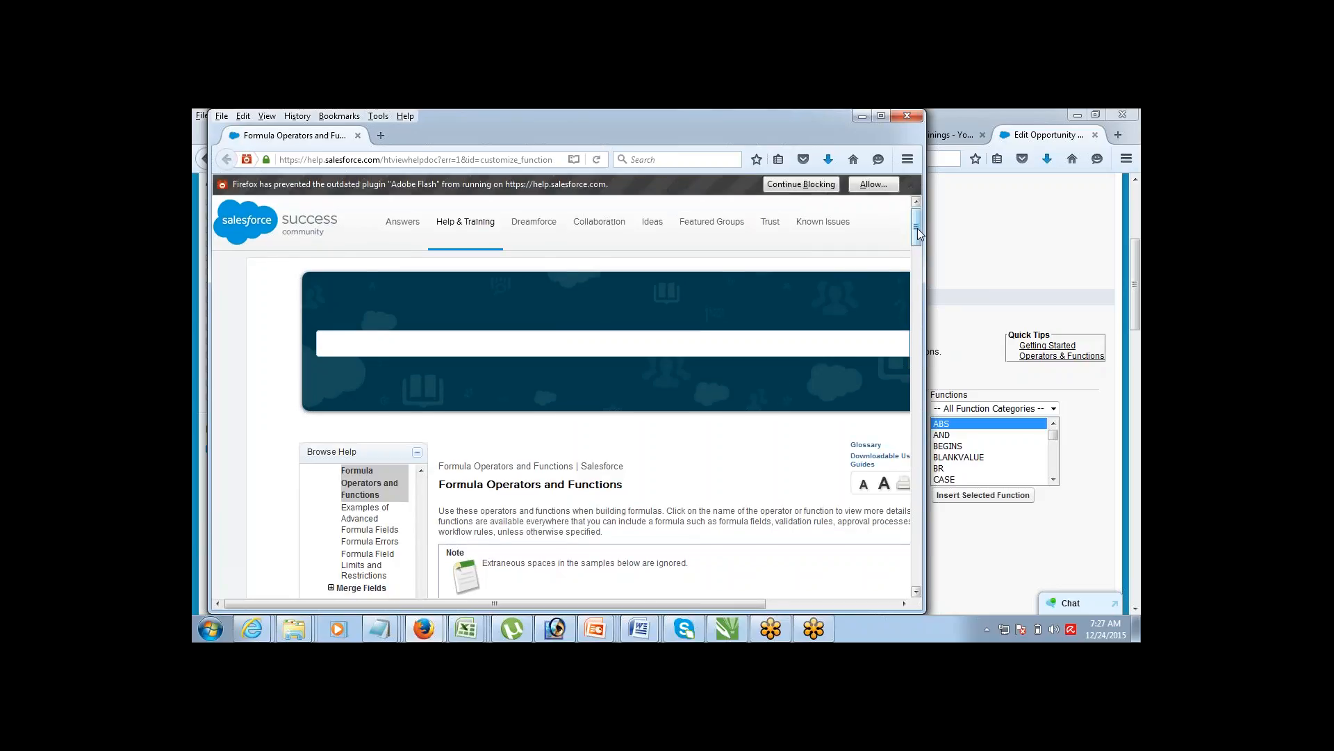
Step: Read the DATEVALUE function help, close the help window, and return to the install notes in Notepad
drag(918, 228, 920, 329)
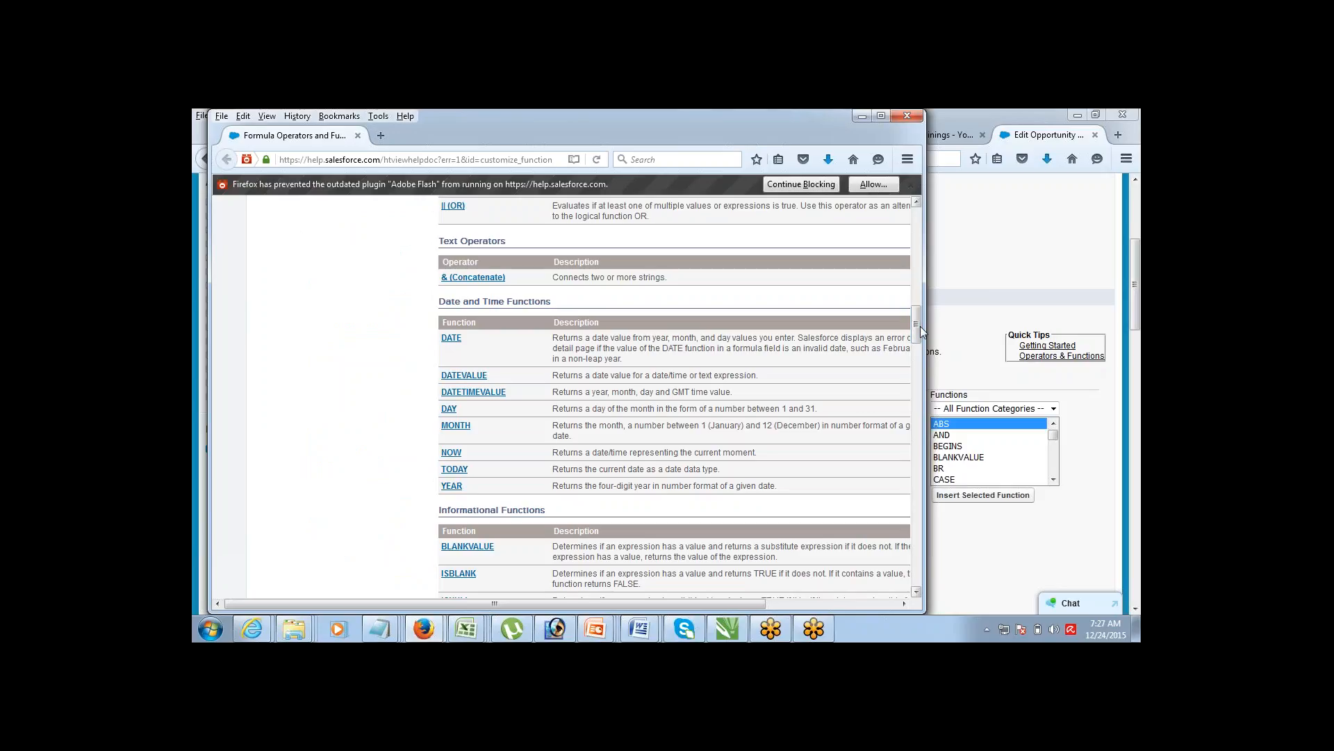
click(465, 376)
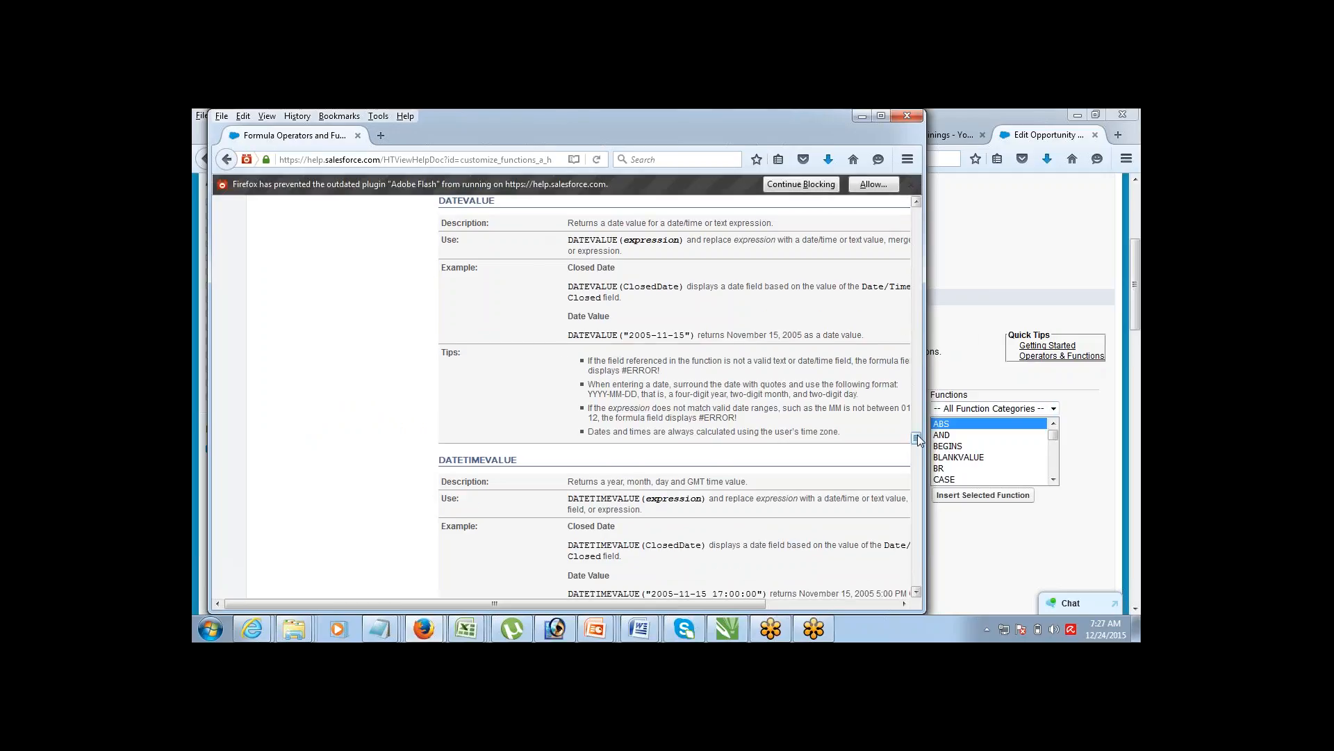
drag(916, 438, 854, 133)
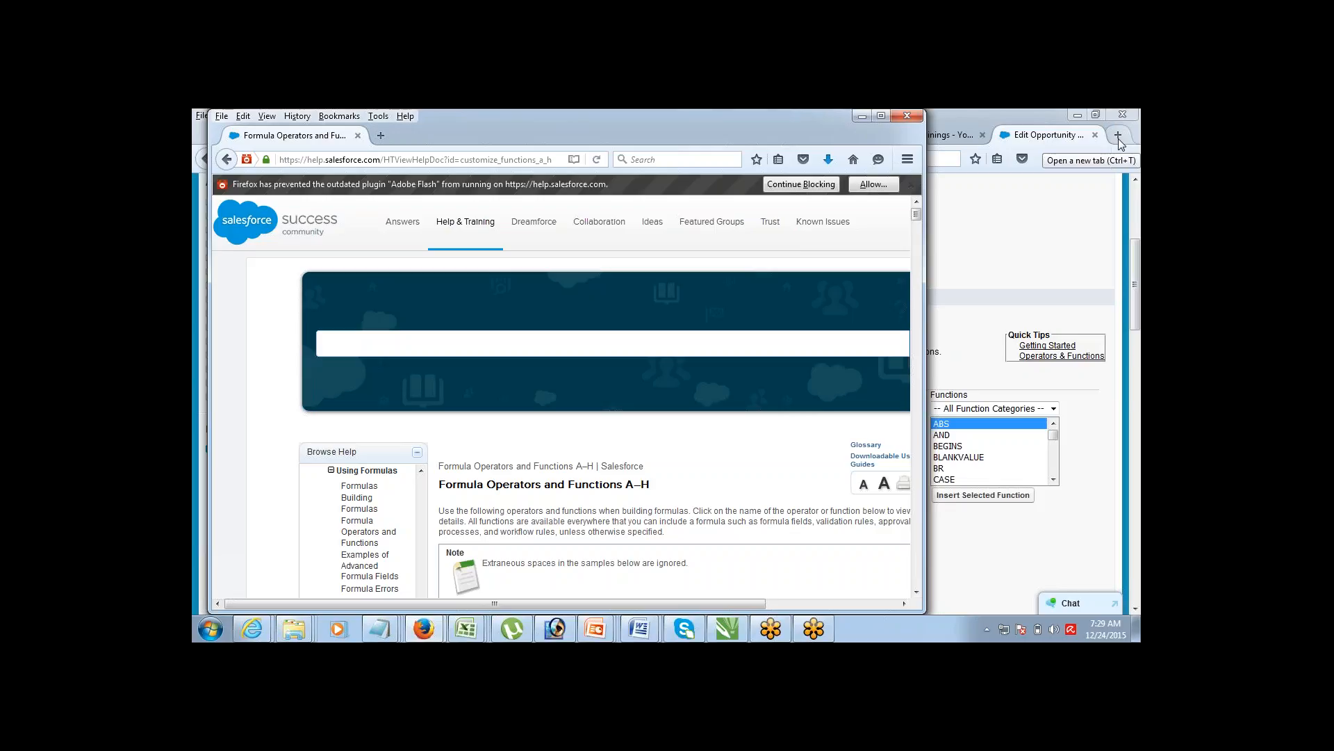
click(906, 116)
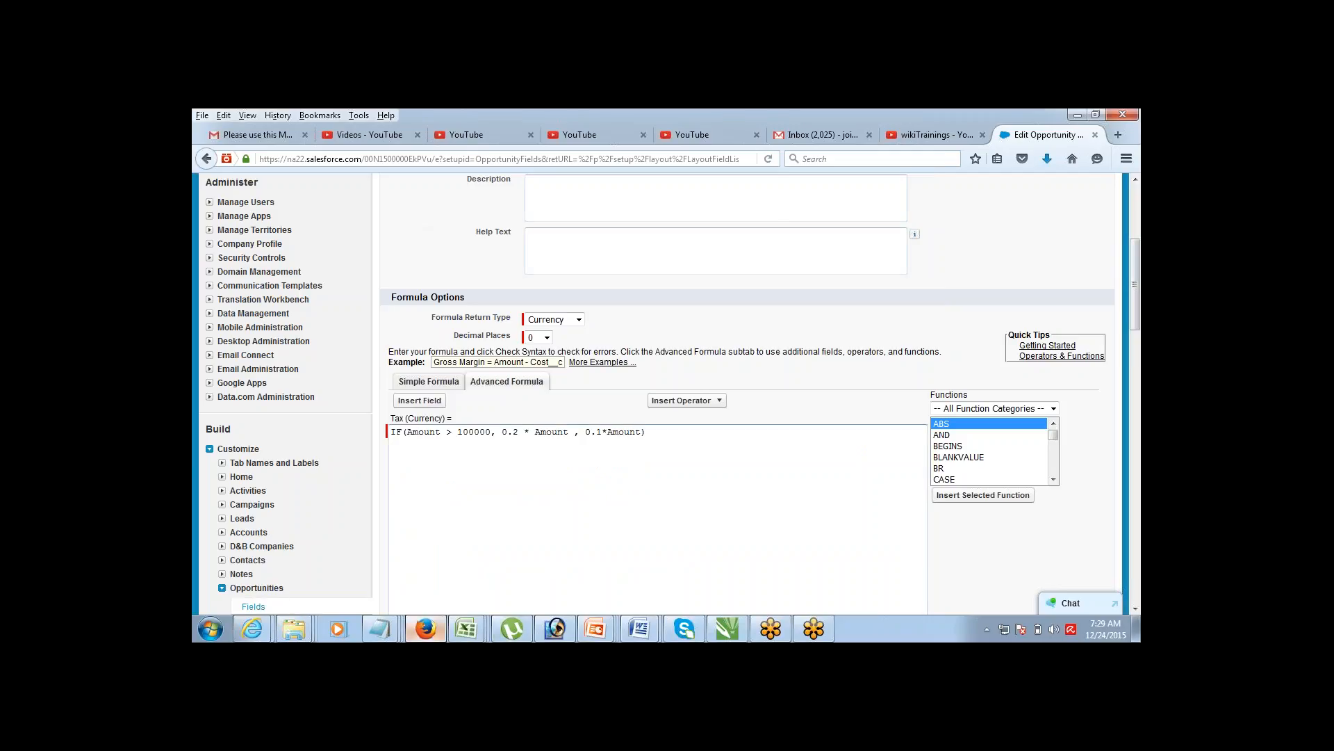
mouse_move(379, 628)
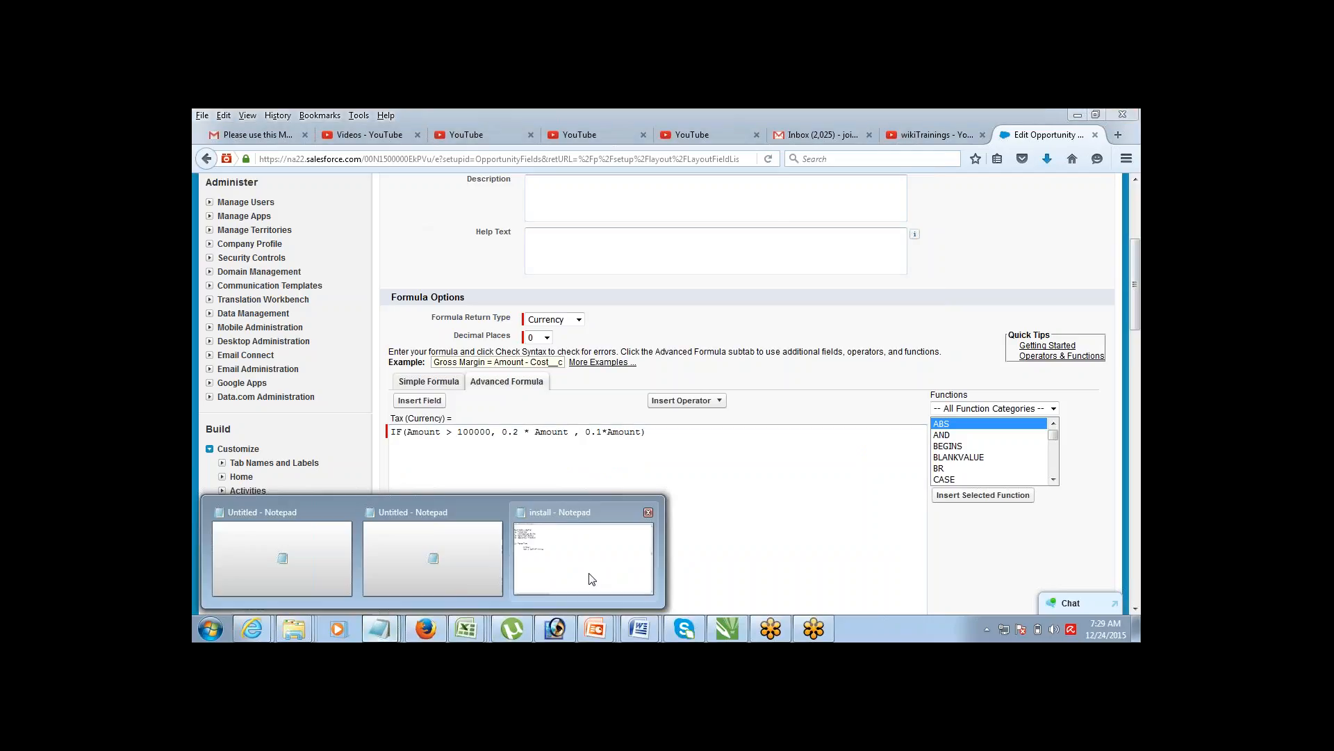
click(592, 579)
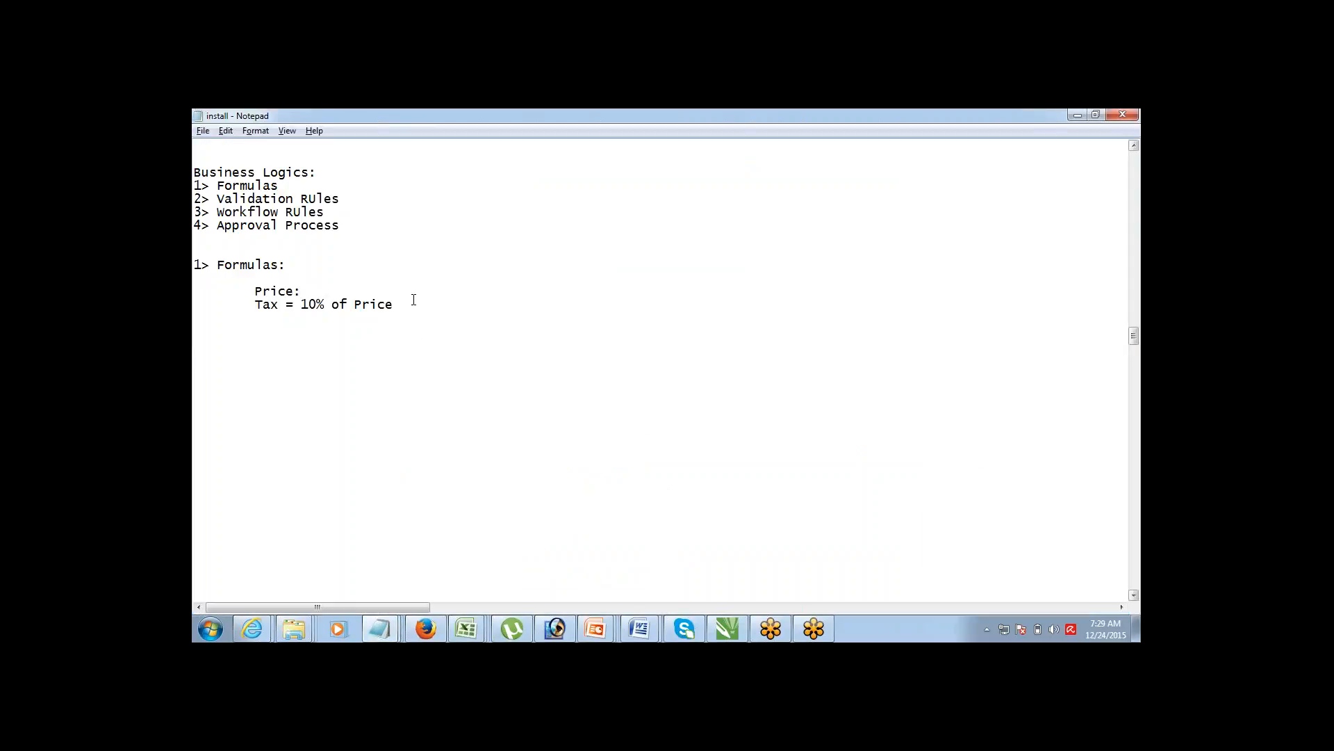
Step: Add a '2> Validation Rules' note reading 'Rule to Validate data before it eneter the DB', then go back to Salesforce
key(Return)
key(Return)
text(2> Validation Rules)
text(R)
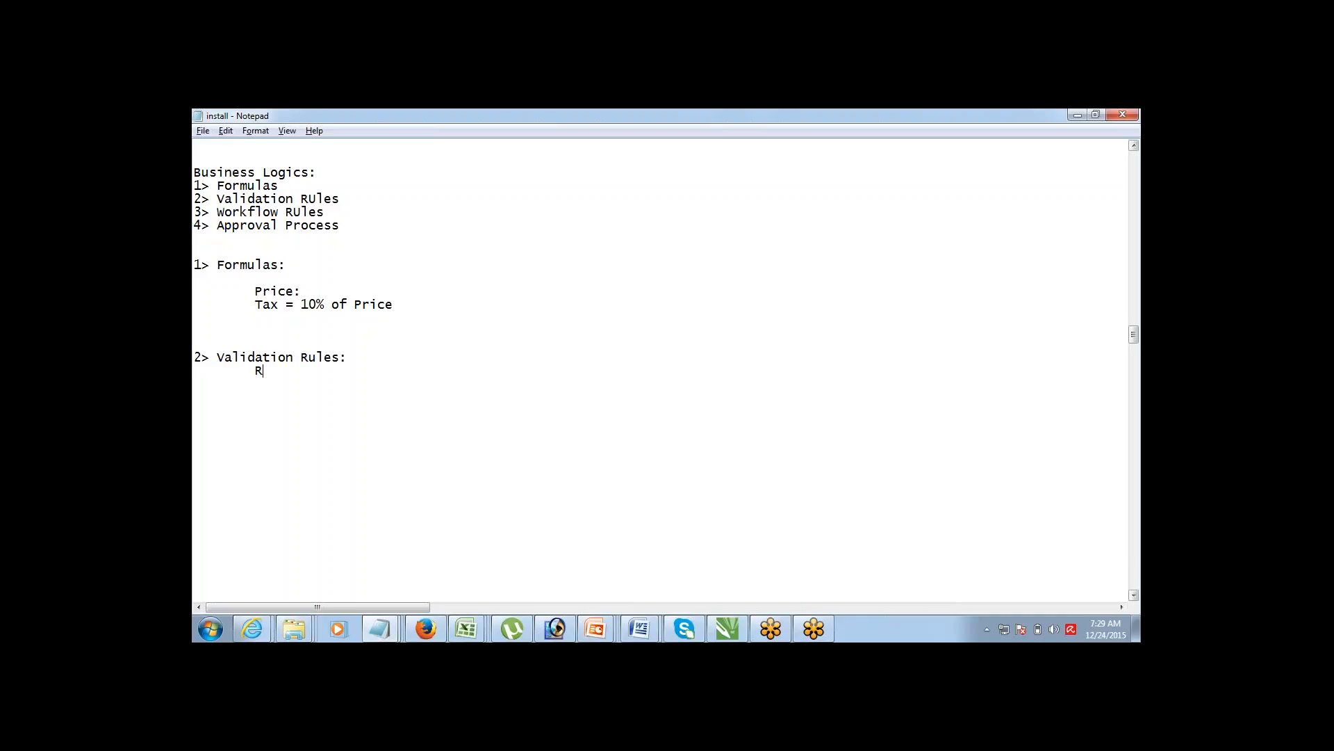
text(ule to Validate  data b)
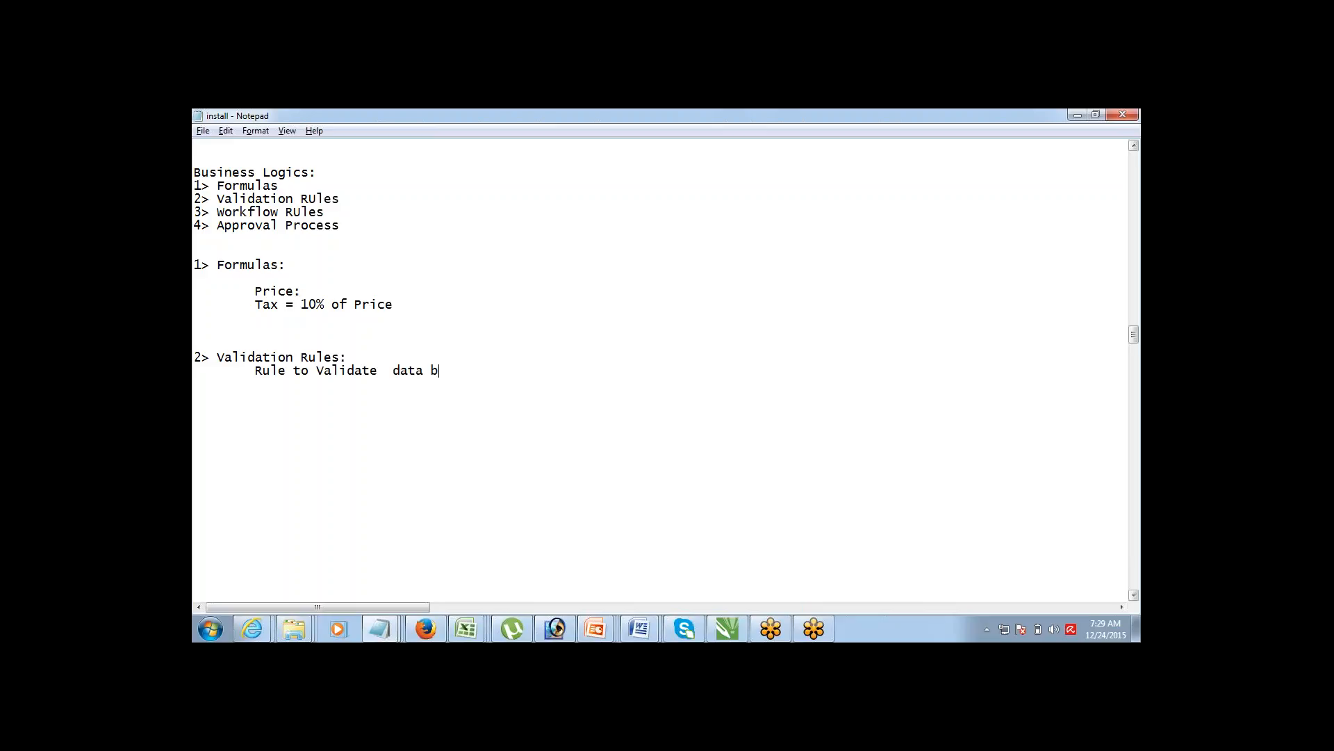
text(efore it eneter the DB)
mouse_move(431, 629)
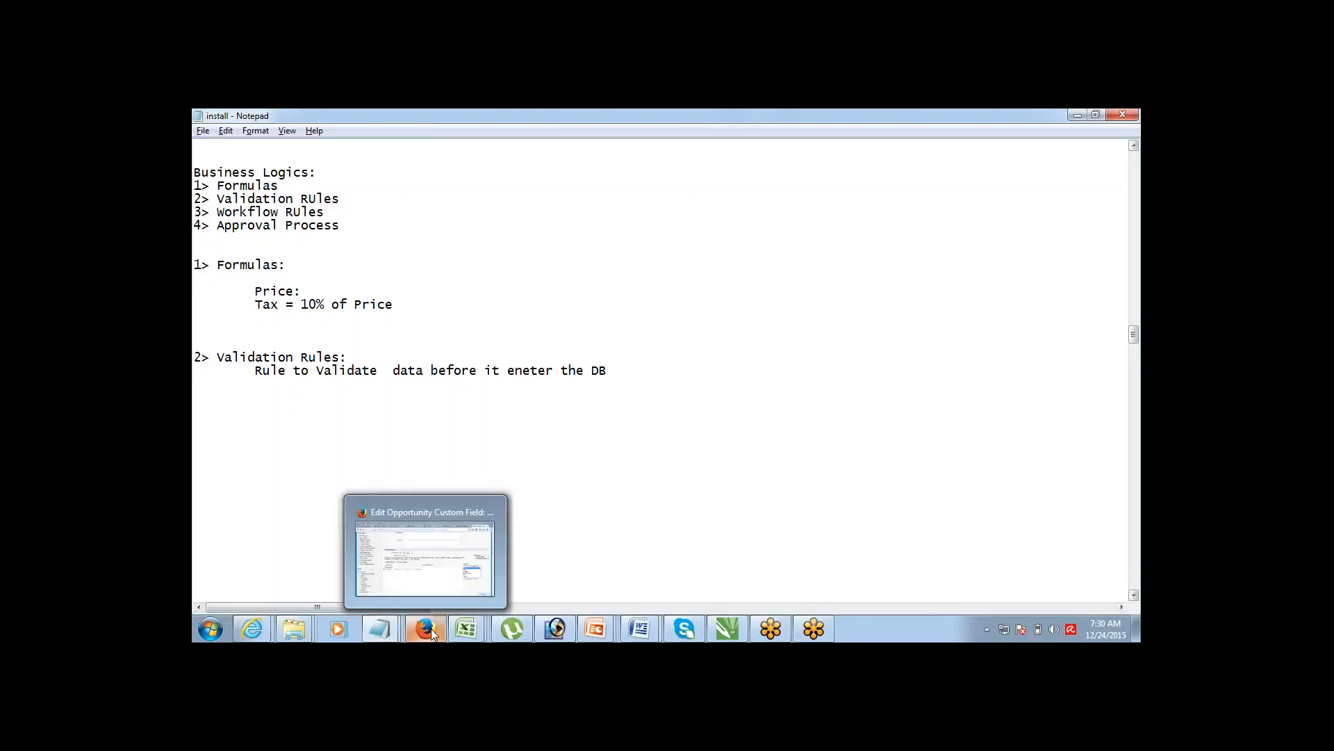
click(432, 588)
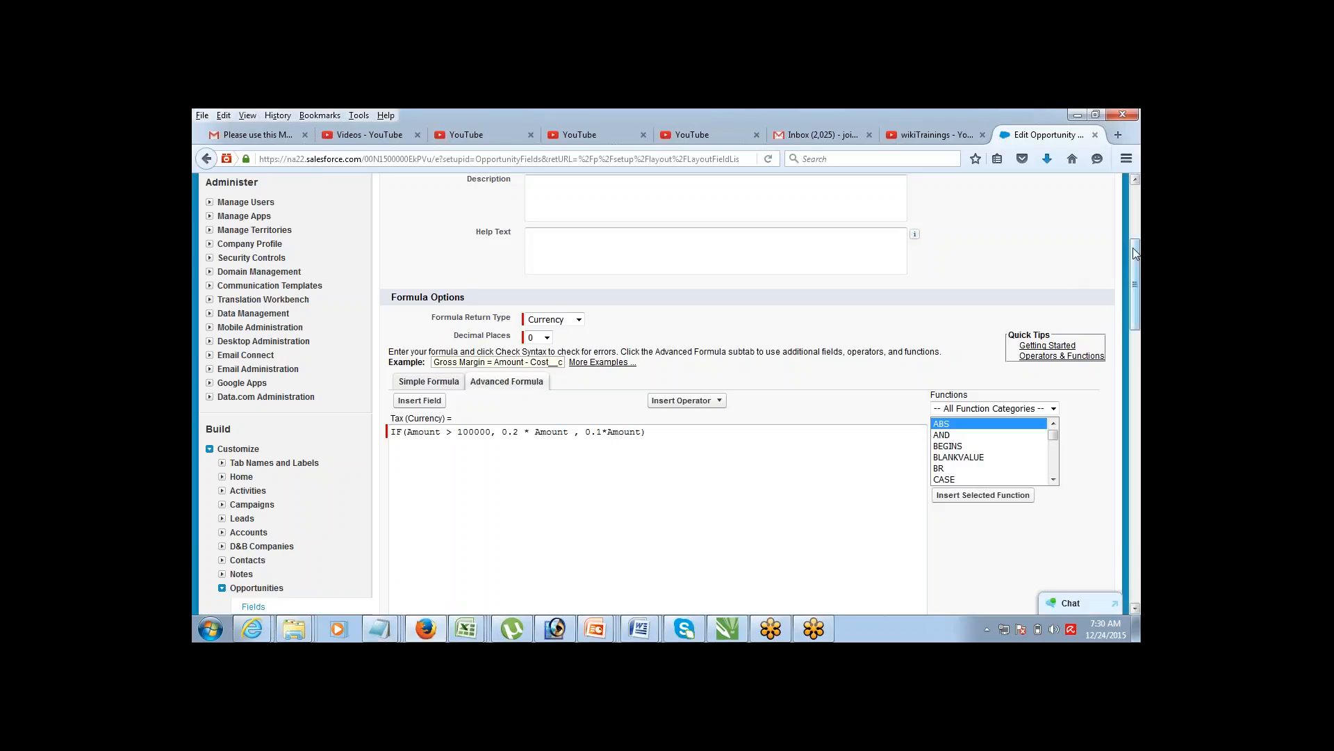
Step: Confirm the Pyramid Emergency Generators opportunity shows Tax of $24,000, then go back to Setup
drag(1132, 247, 1133, 193)
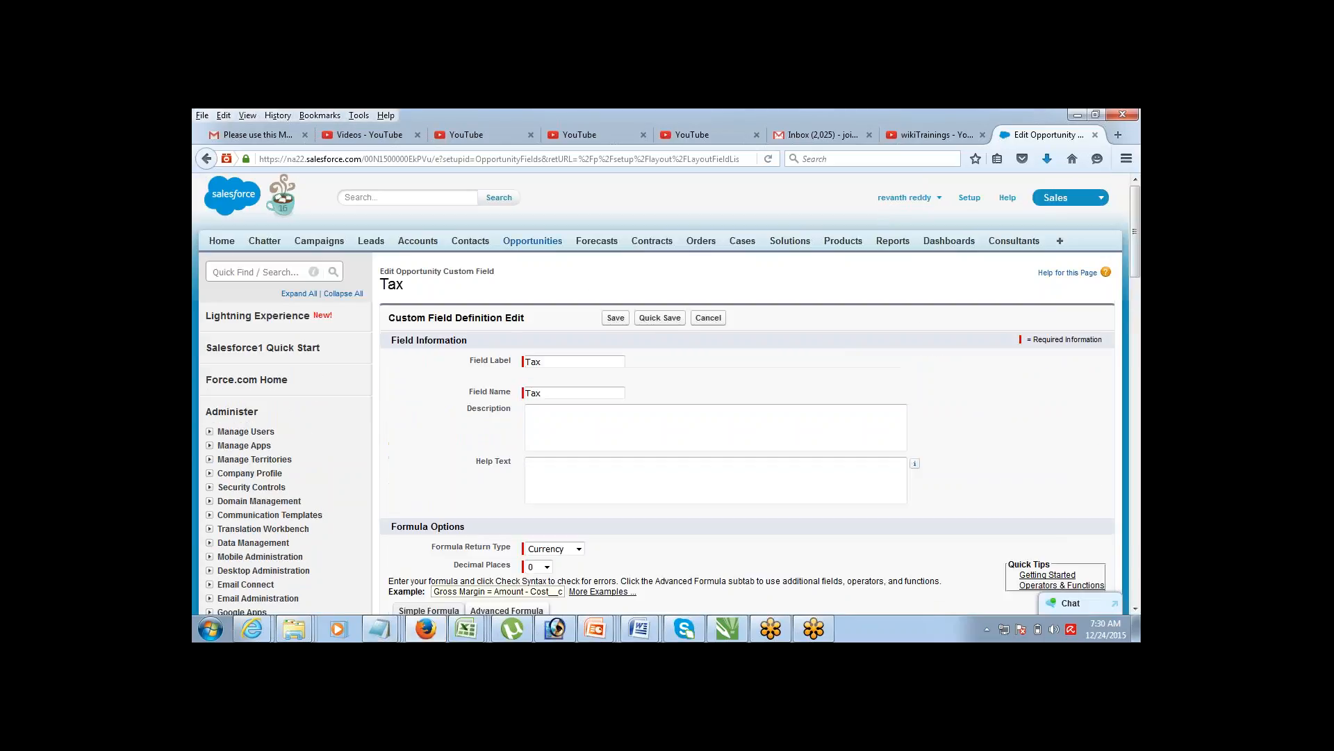
click(528, 242)
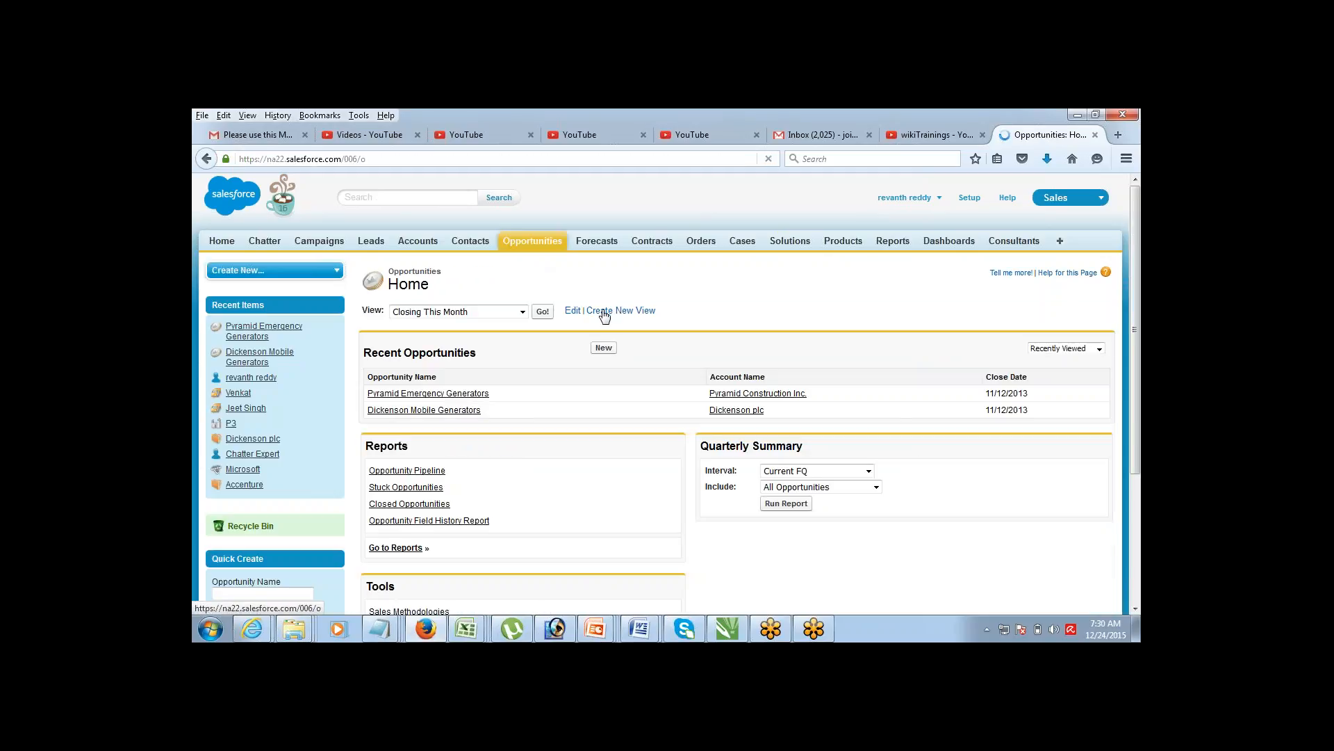
click(440, 394)
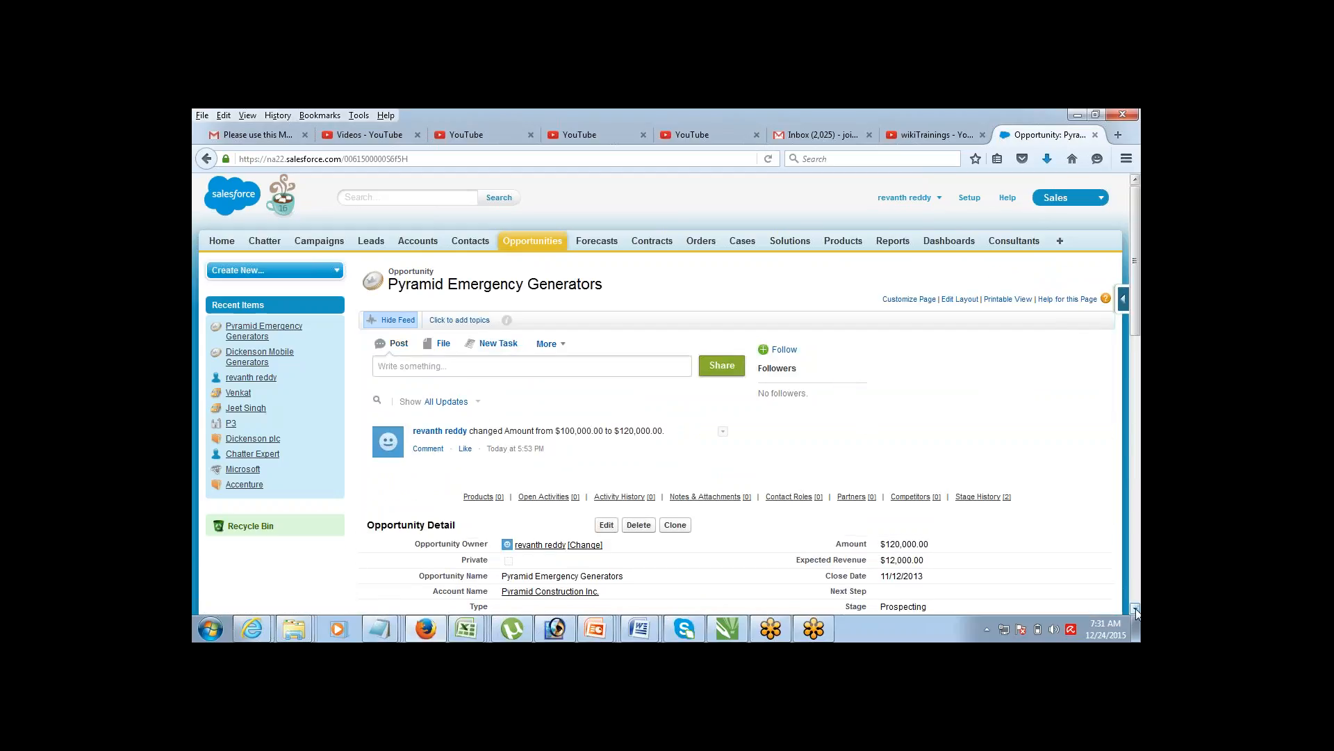
scroll(1136, 610, down, 4)
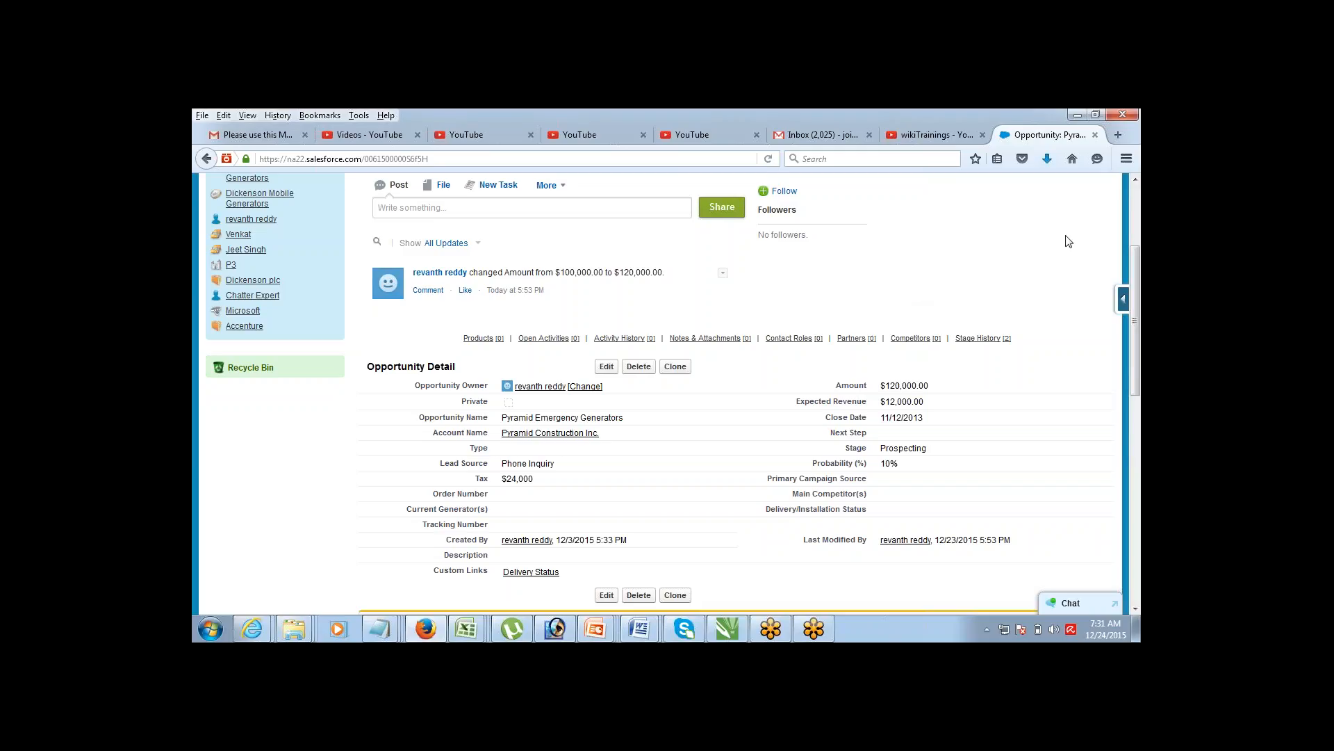
click(1135, 180)
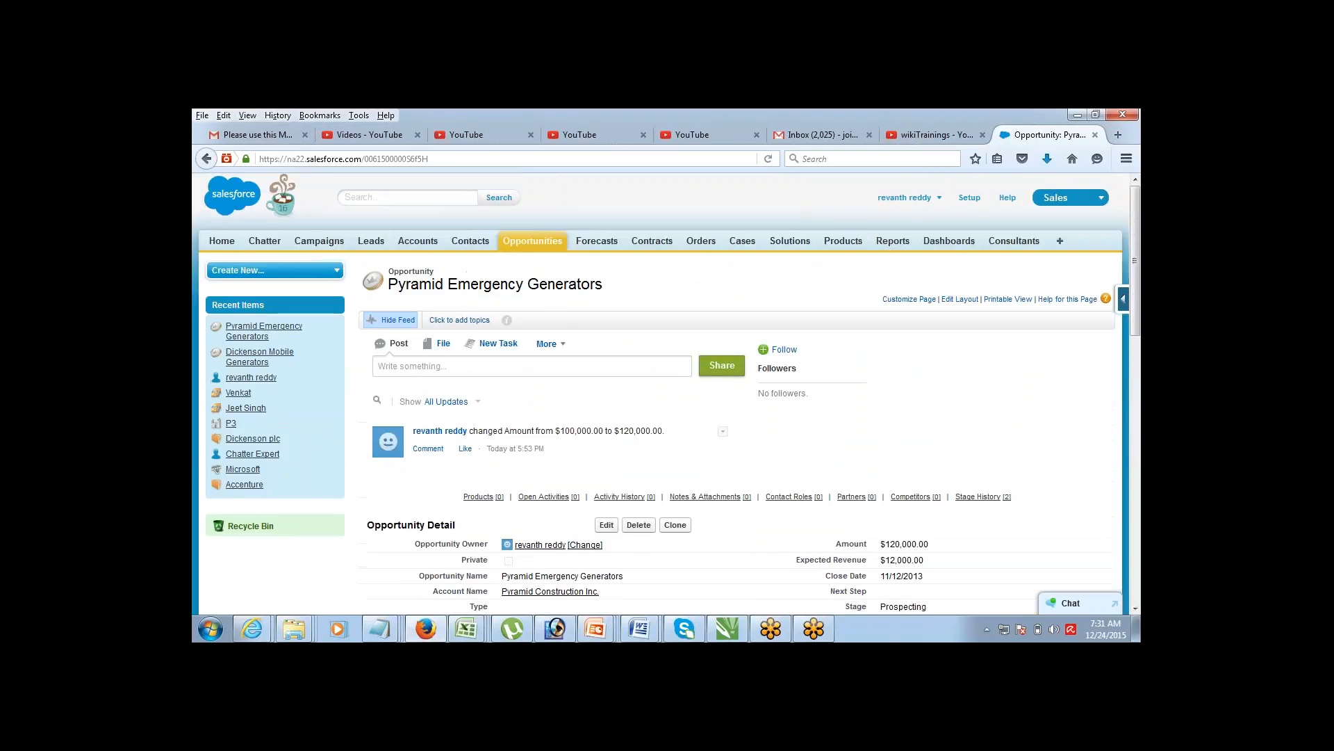
click(970, 198)
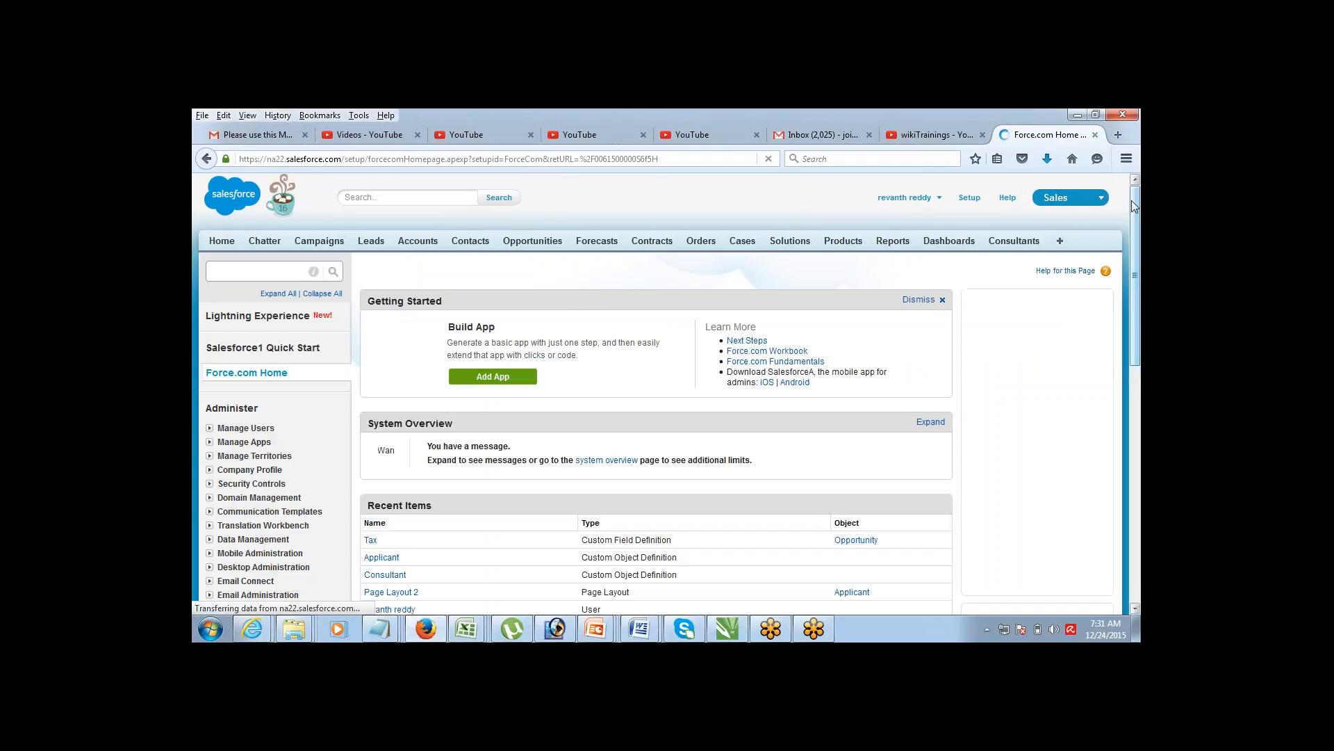
Step: Expand Customize > Opportunities in Setup and open the Opportunity Validation Rules list
scroll(1108, 323, down, 6)
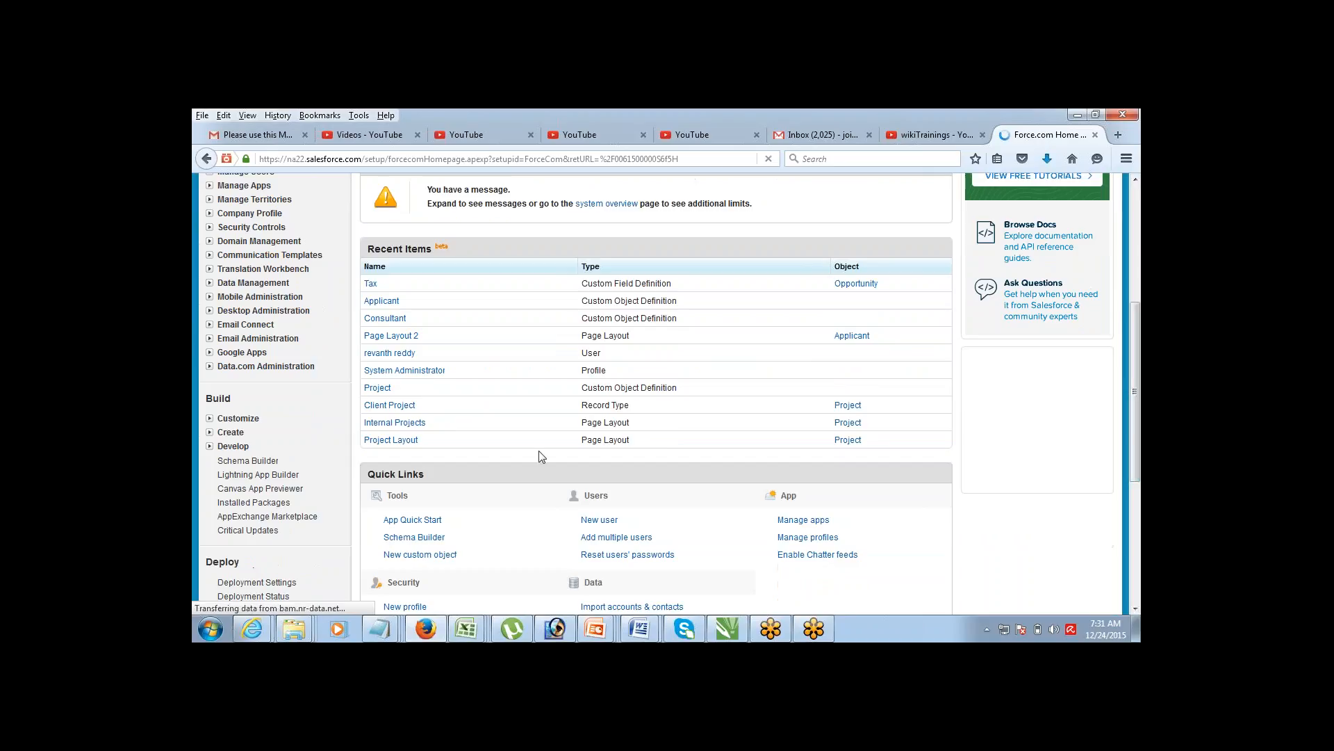
click(210, 420)
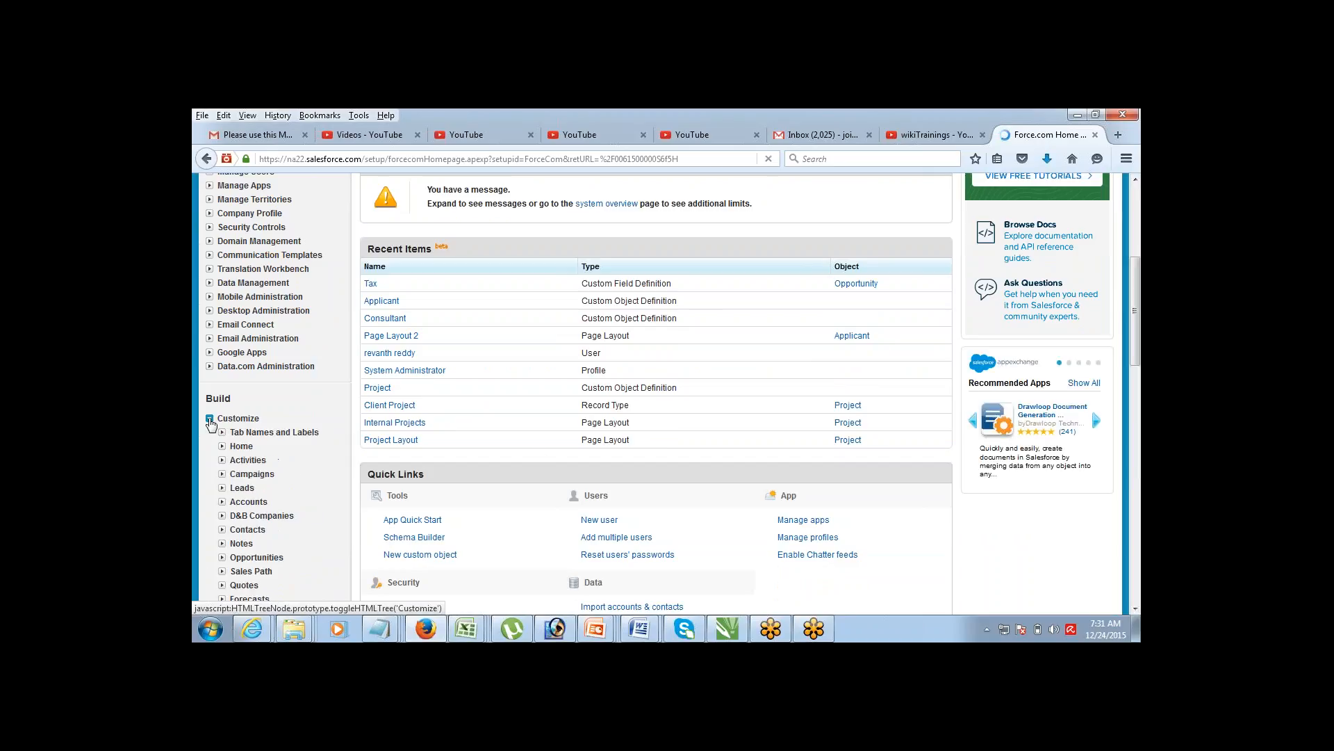
click(222, 556)
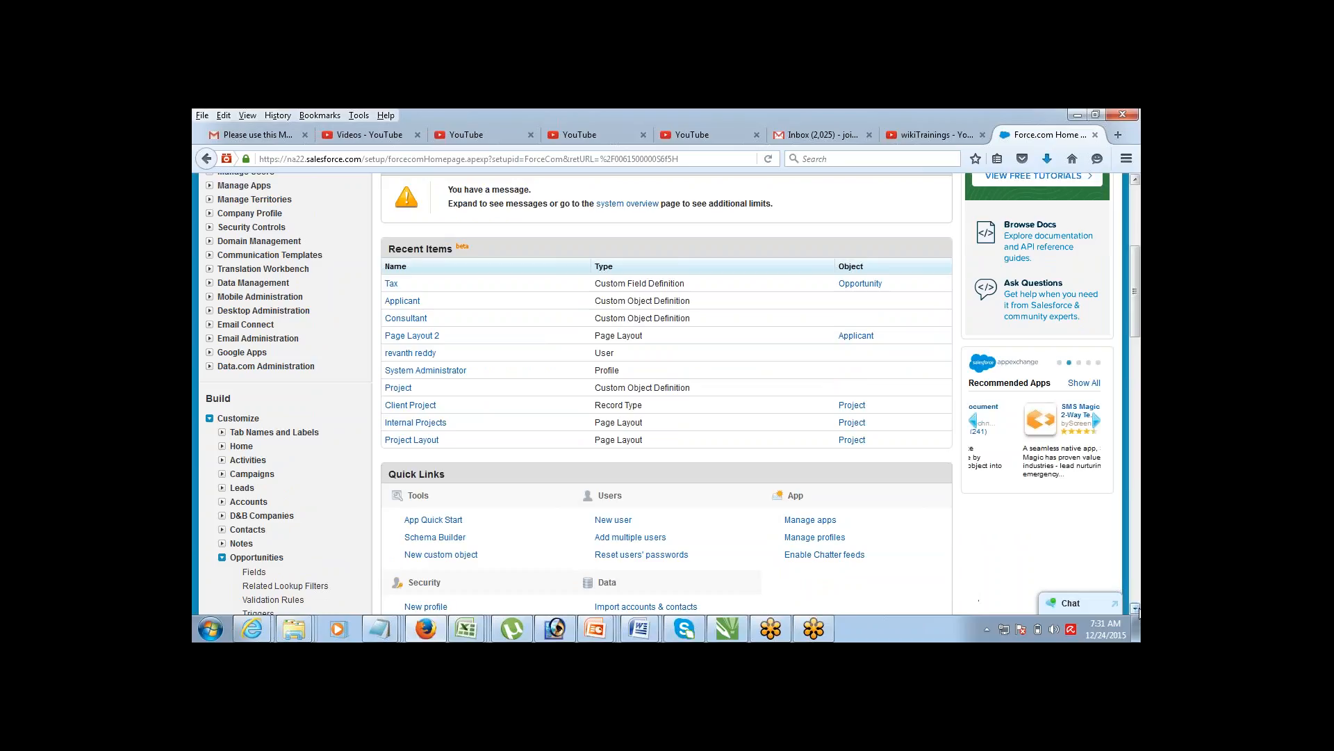
scroll(1136, 610, down, 4)
scroll(1135, 609, down, 3)
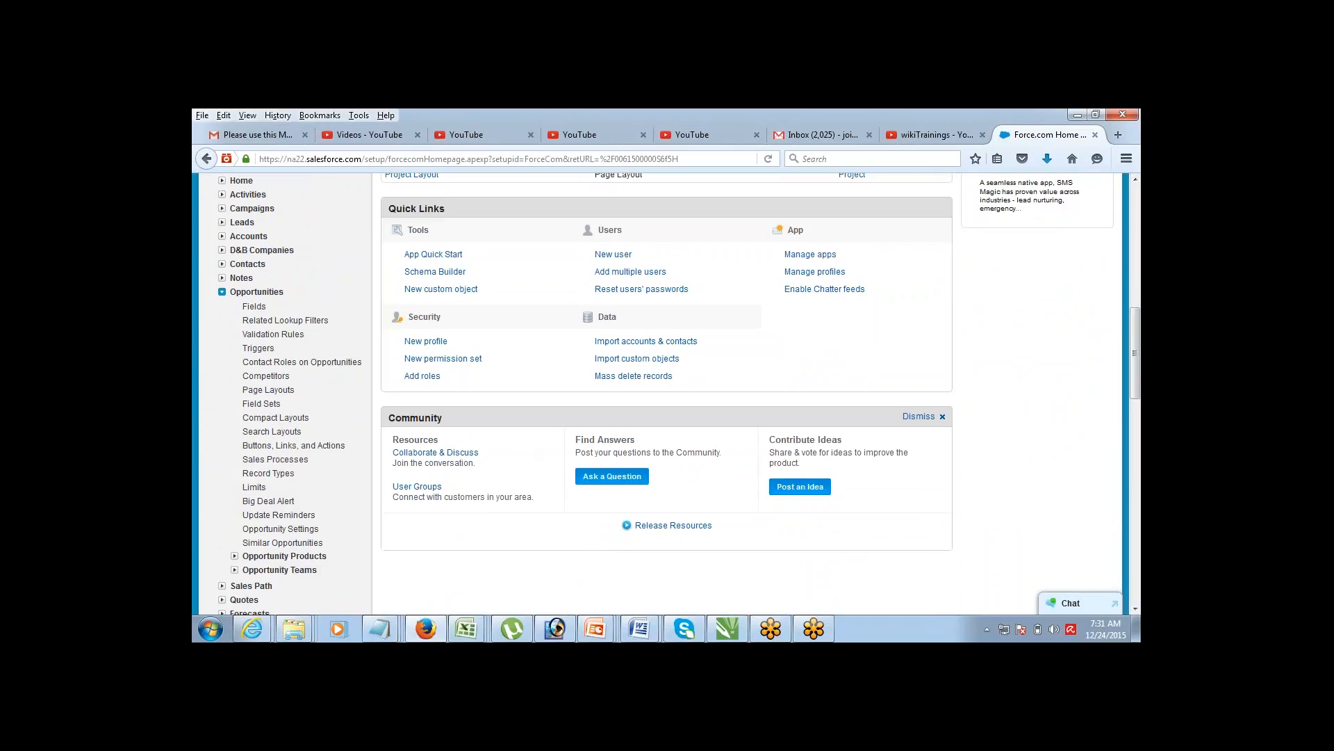
click(279, 336)
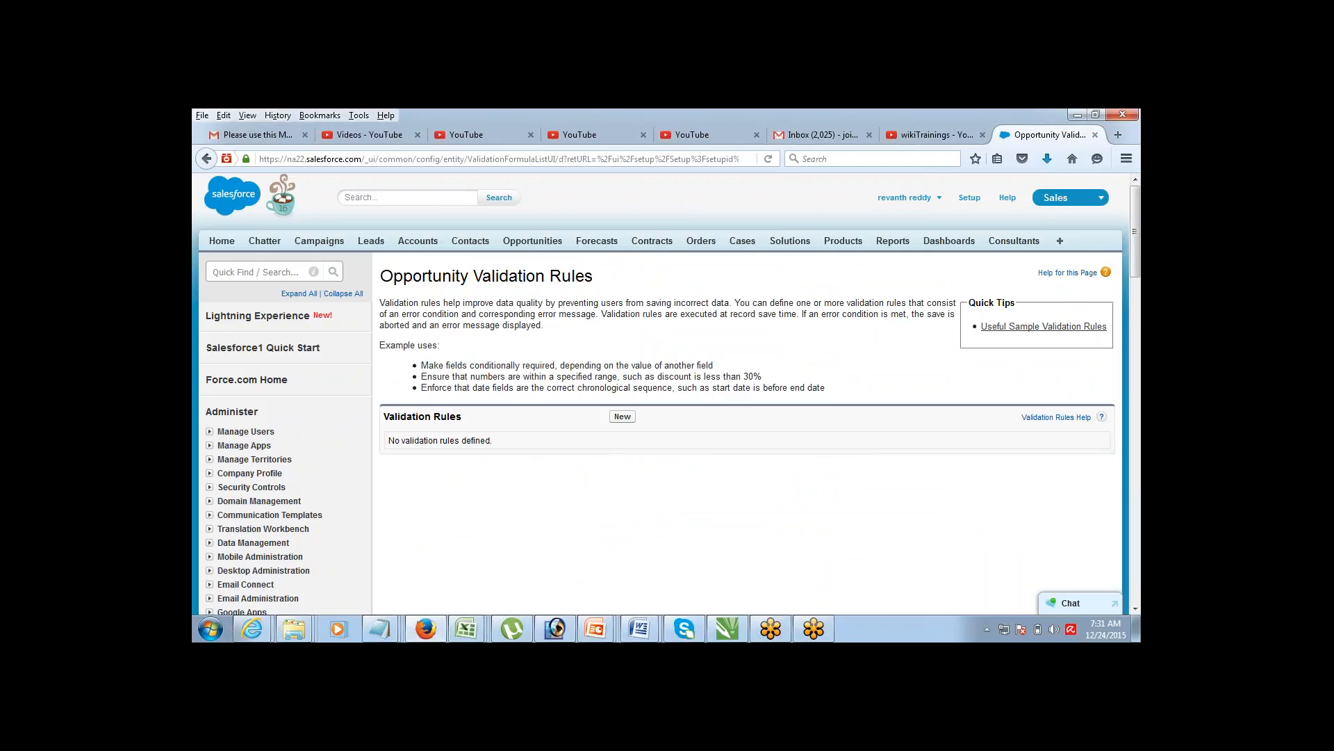
Step: Read the validation rule explanation and start a new Opportunity validation rule
drag(380, 303, 734, 304)
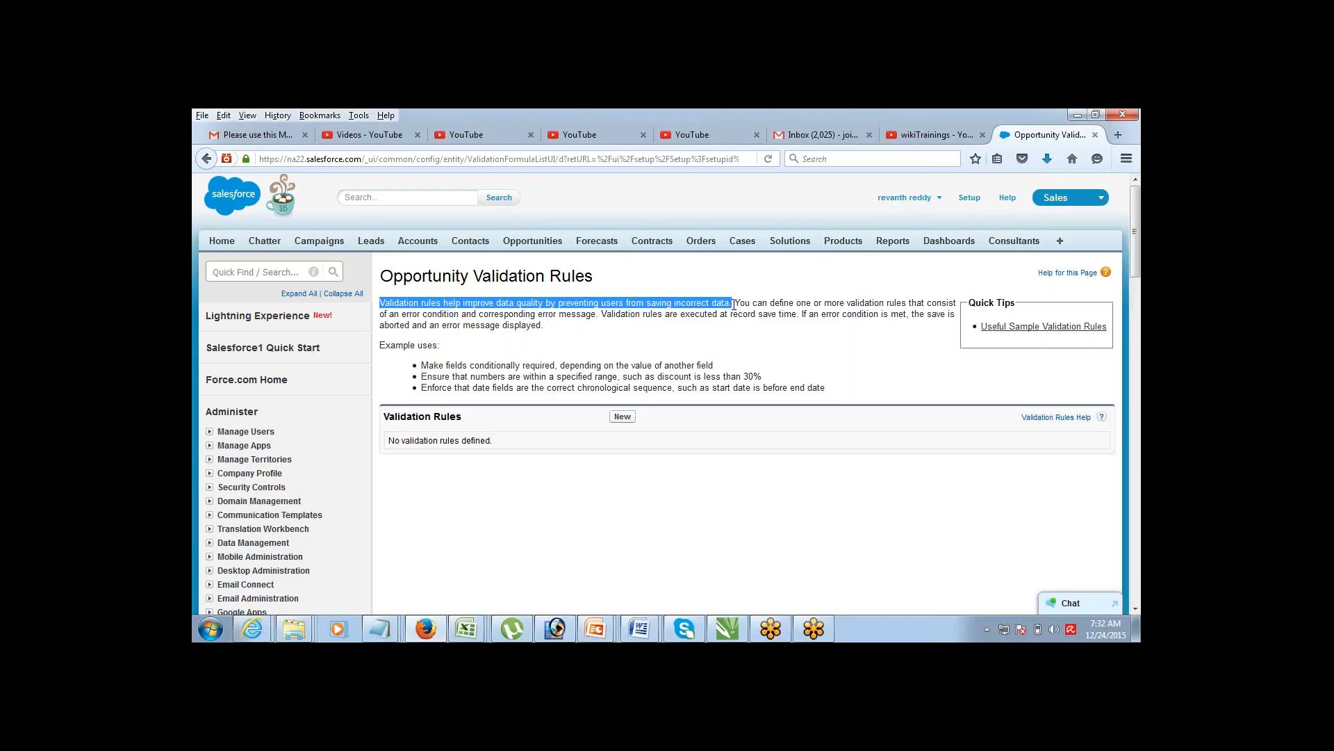
click(665, 462)
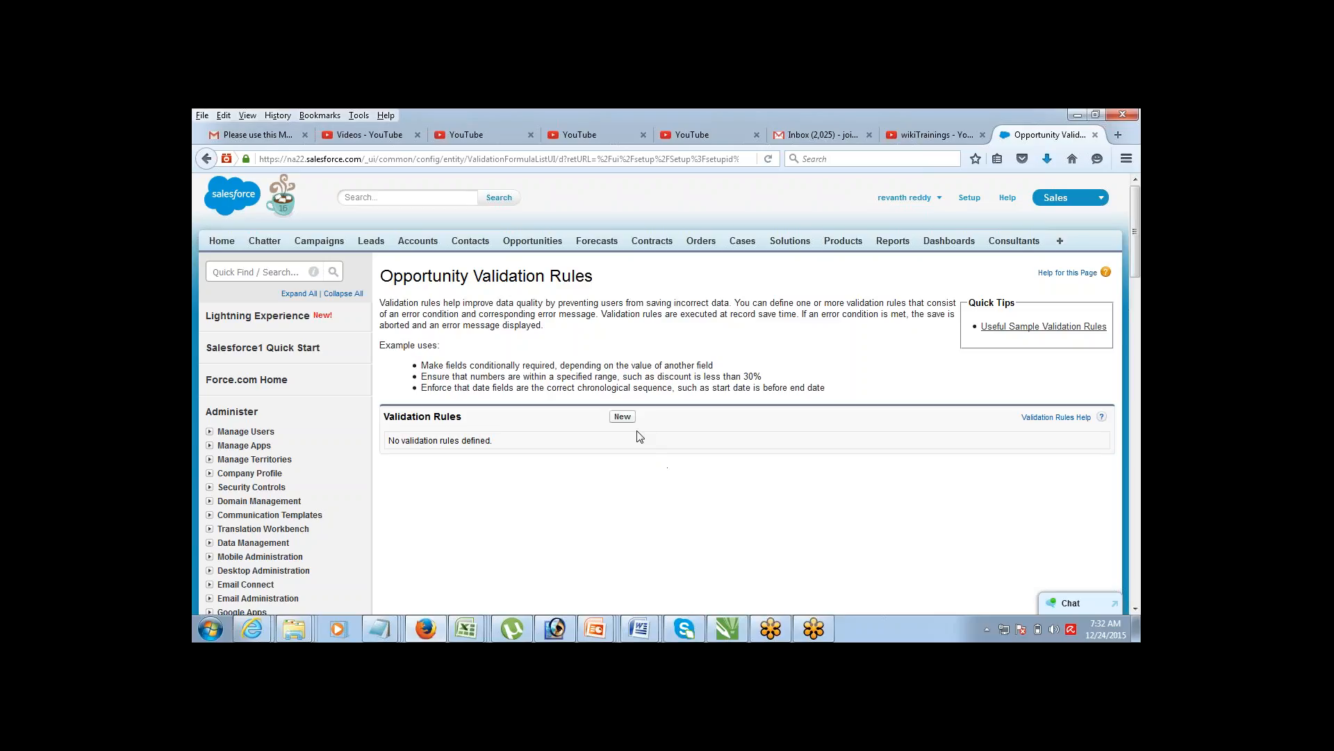
click(623, 416)
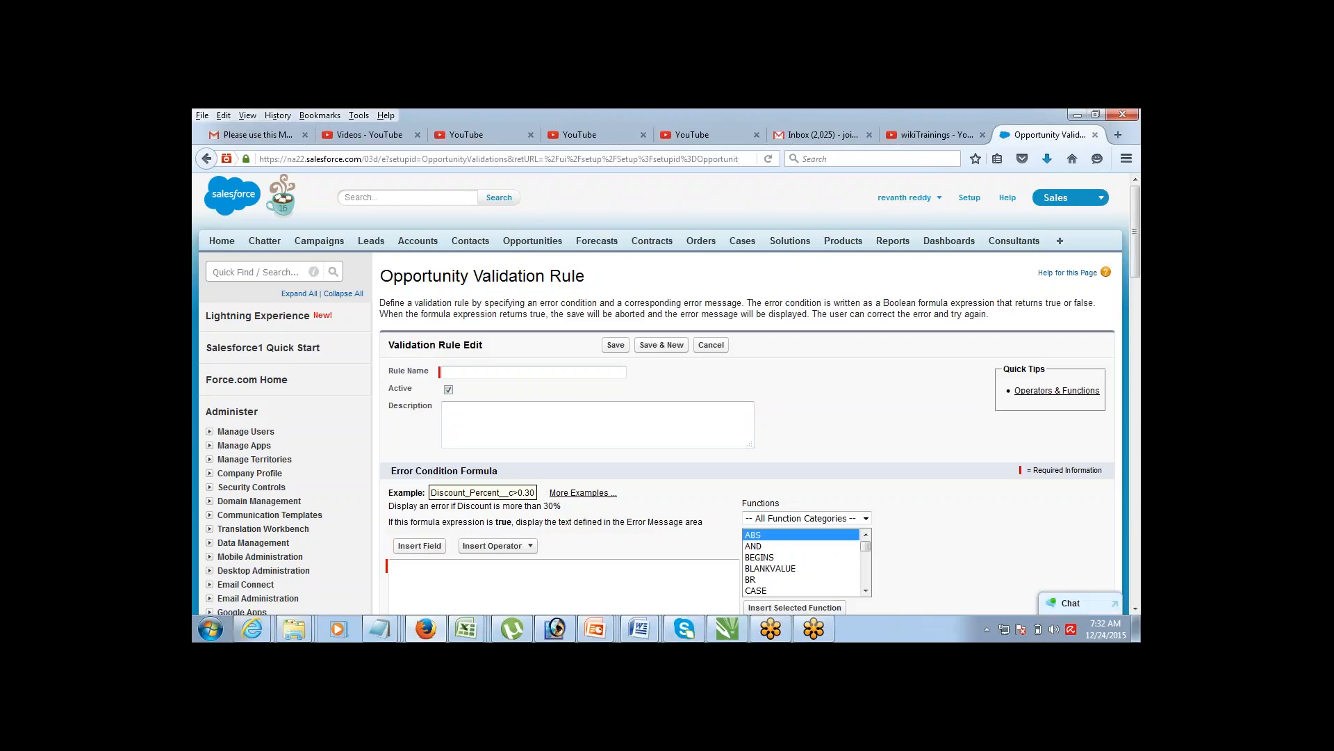
Step: Name the new rule Opp_Validation, scroll to the formula area, and switch to Notepad
click(549, 370)
text(Opp_ Validation)
scroll(948, 569, down, 2)
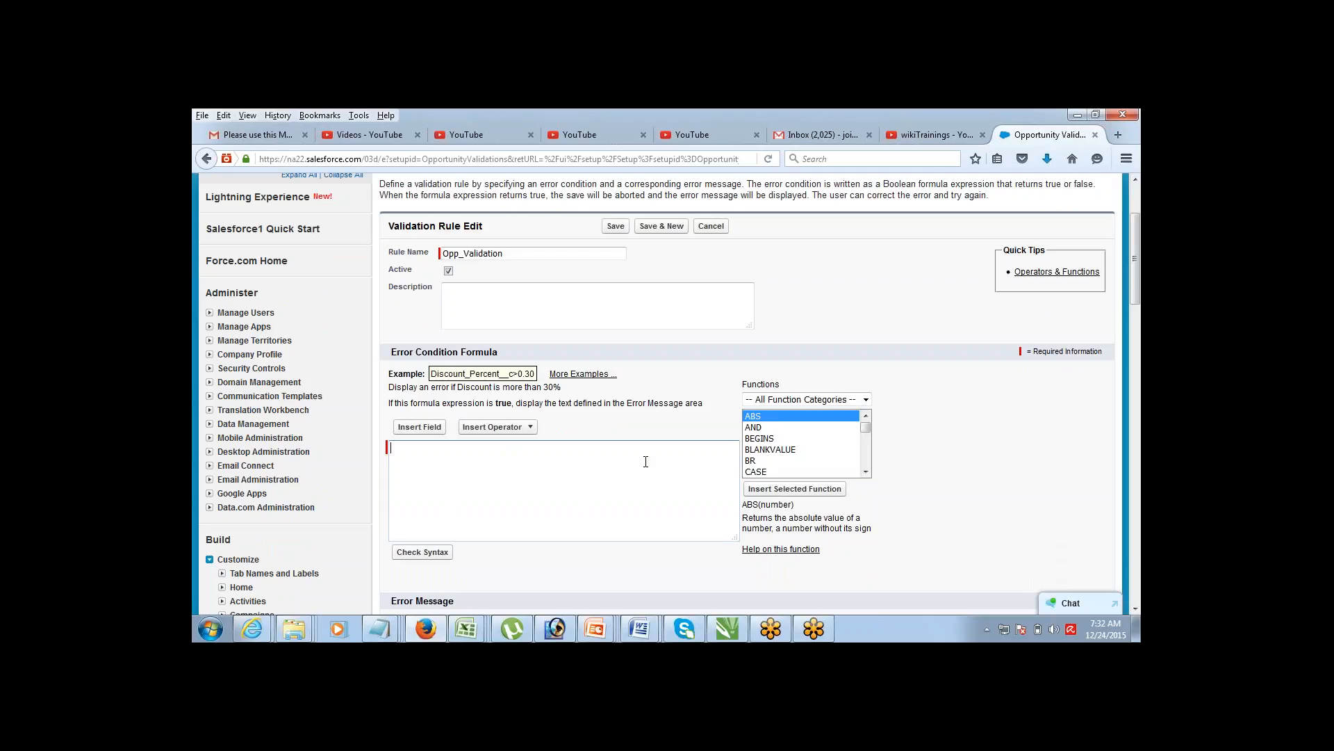
drag(1135, 236, 1127, 255)
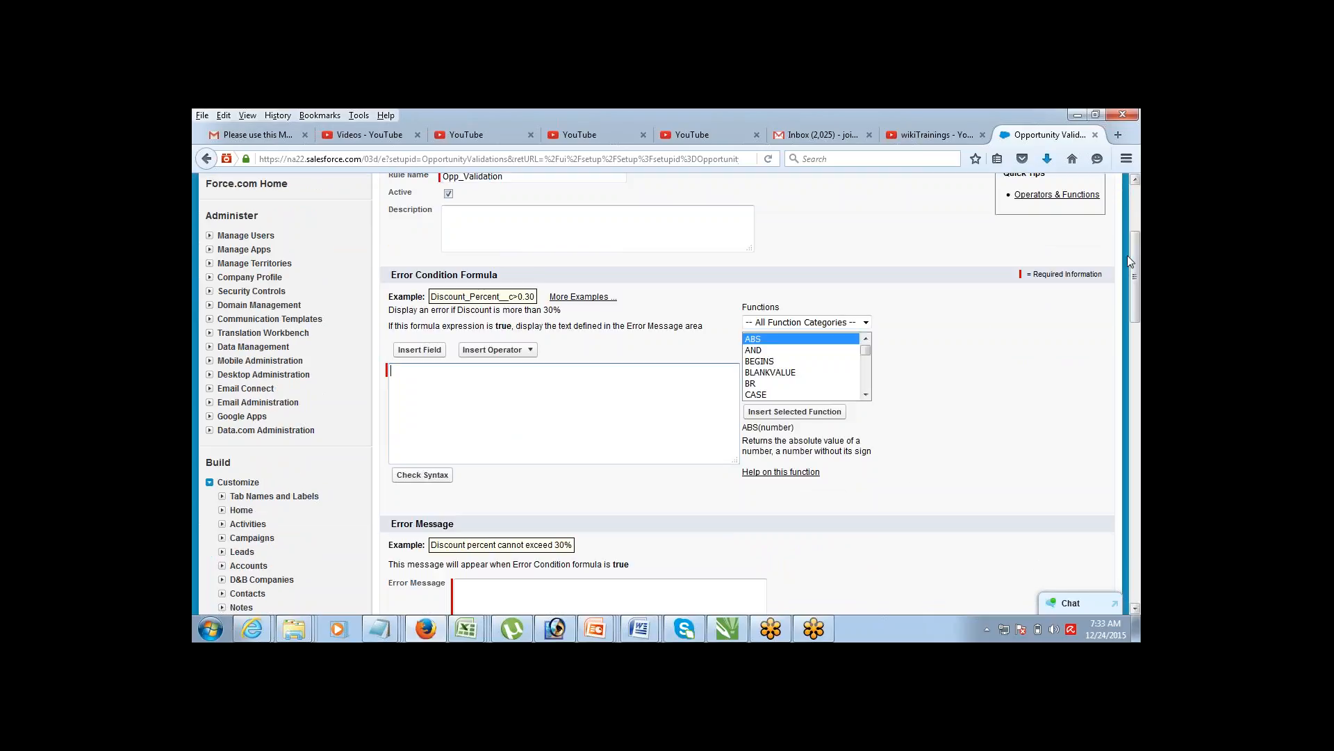
key(alt+Tab)
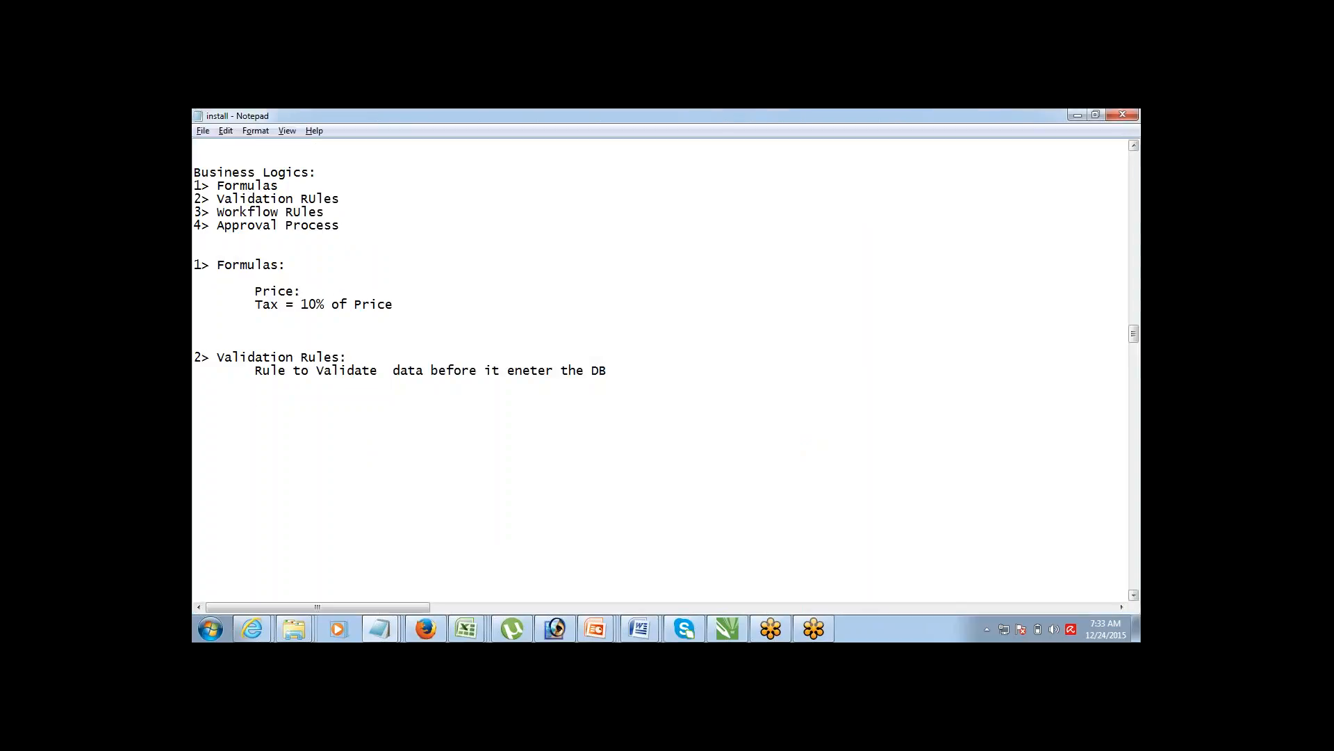
Step: Draft the error condition AMount < 10000 and message 'AMount can not be less than 10K' in Notepad
text(Error Cond)
text(ition: 	)
text(Error Me)
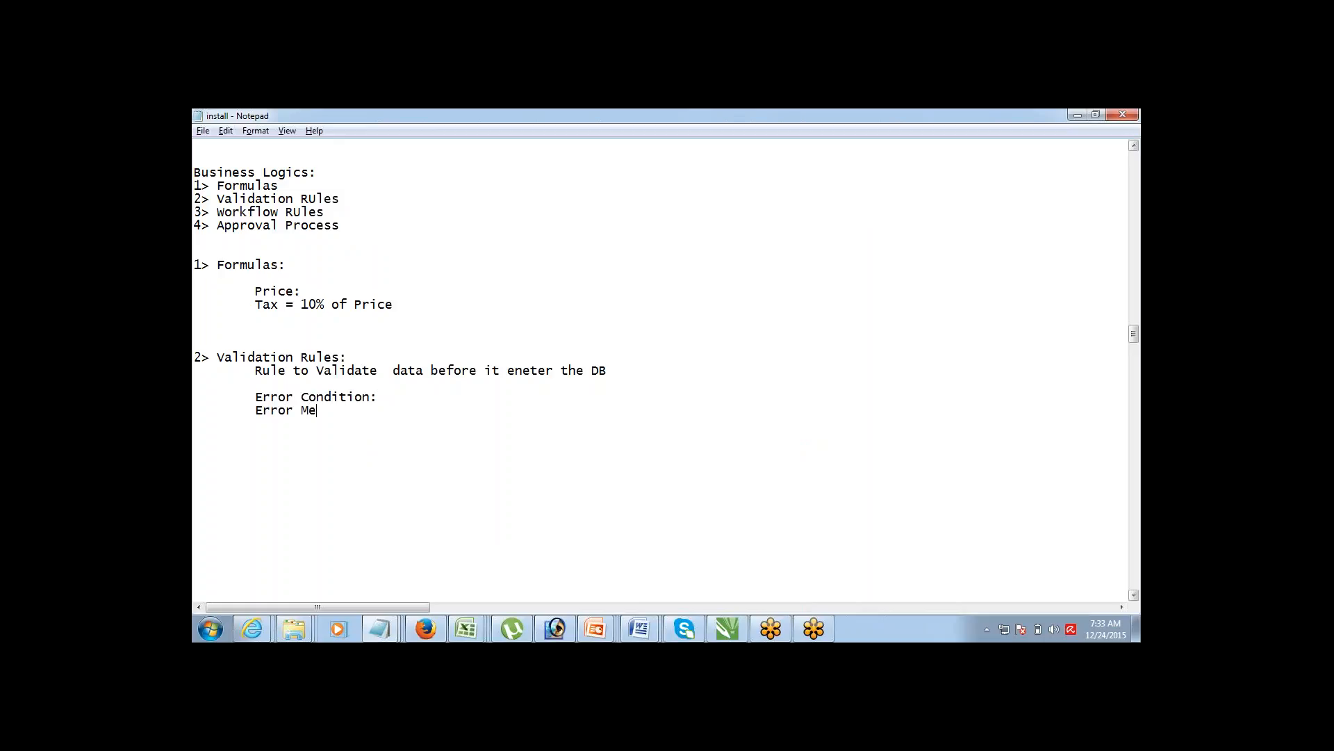
text(ssage)
text(:)
text(AMount)
text( < 100)
text(00)
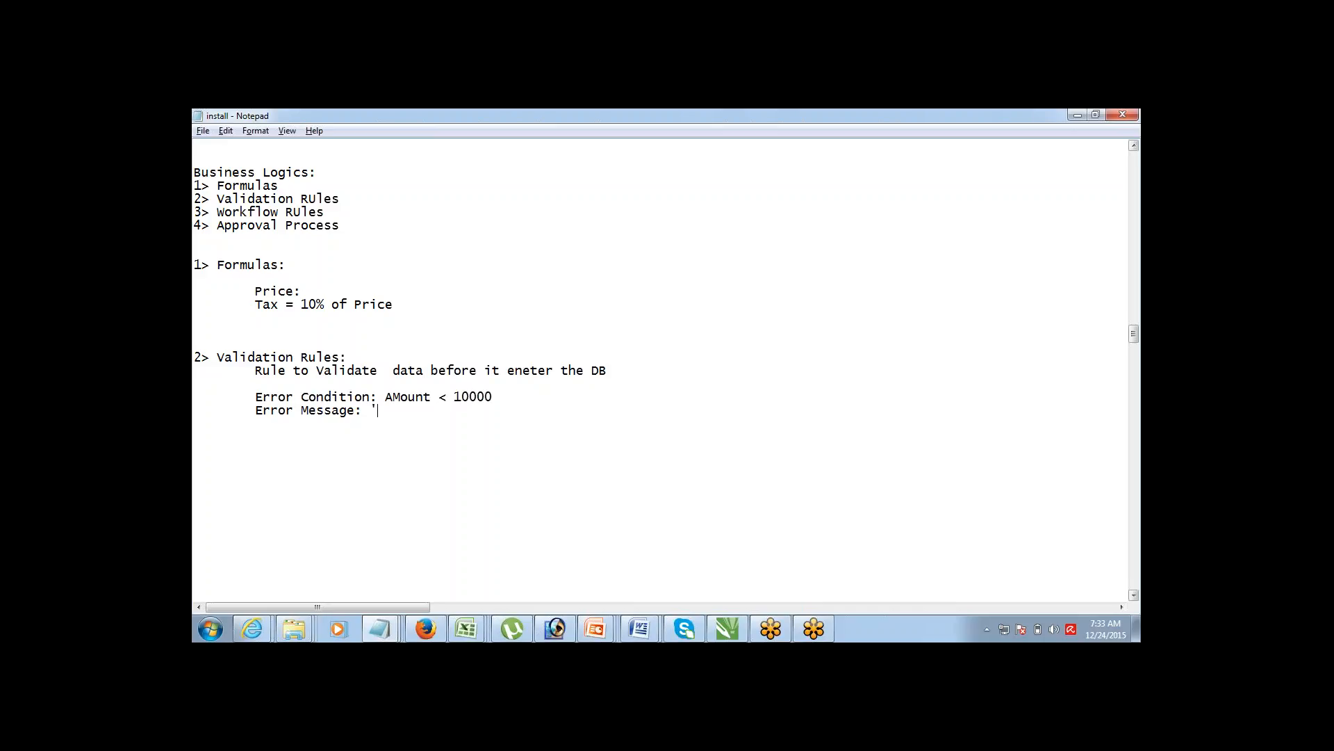
text(')
key(Left)
text(AMount can)
text( not be les)
text(s than 10)
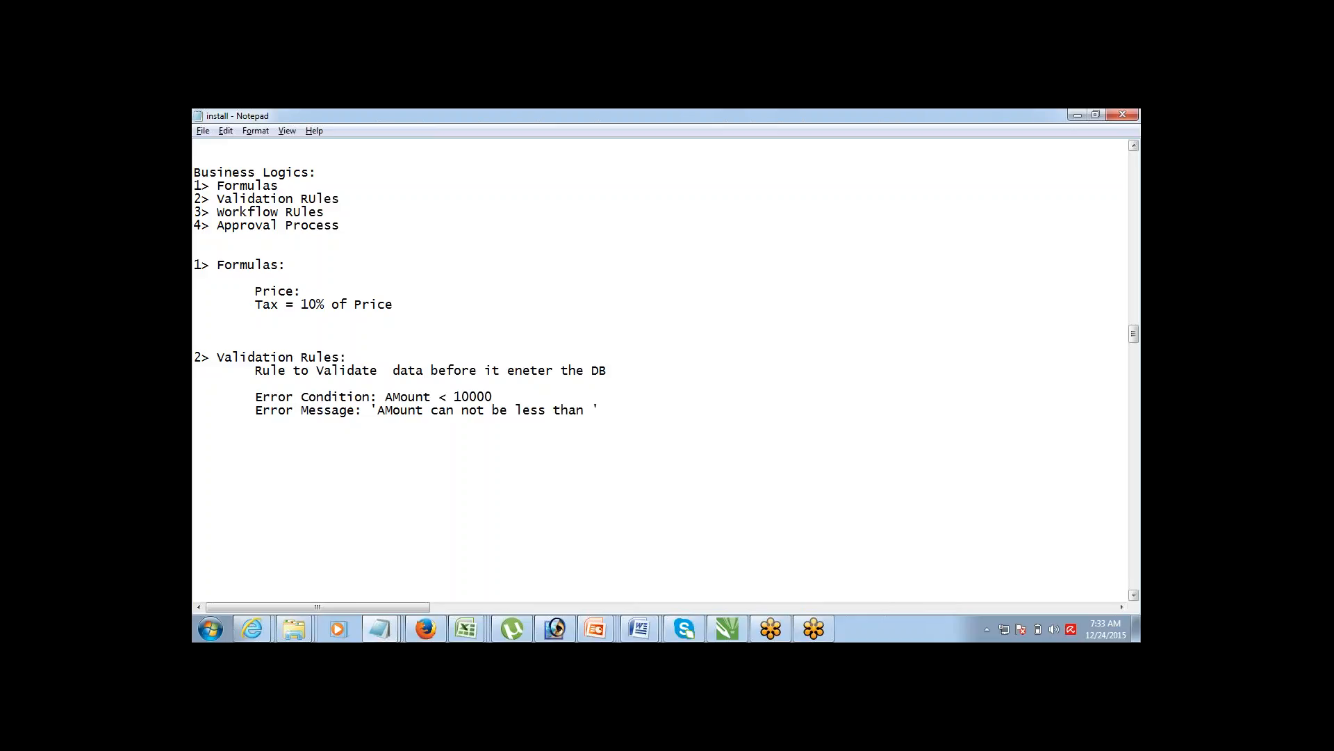
text(K)
Step: Copy the condition AMount < 10000 into the rule's Error Condition Formula
key(ctrl+shift+Left)
key(ctrl+shift+Left)
key(ctrl+shift+Left)
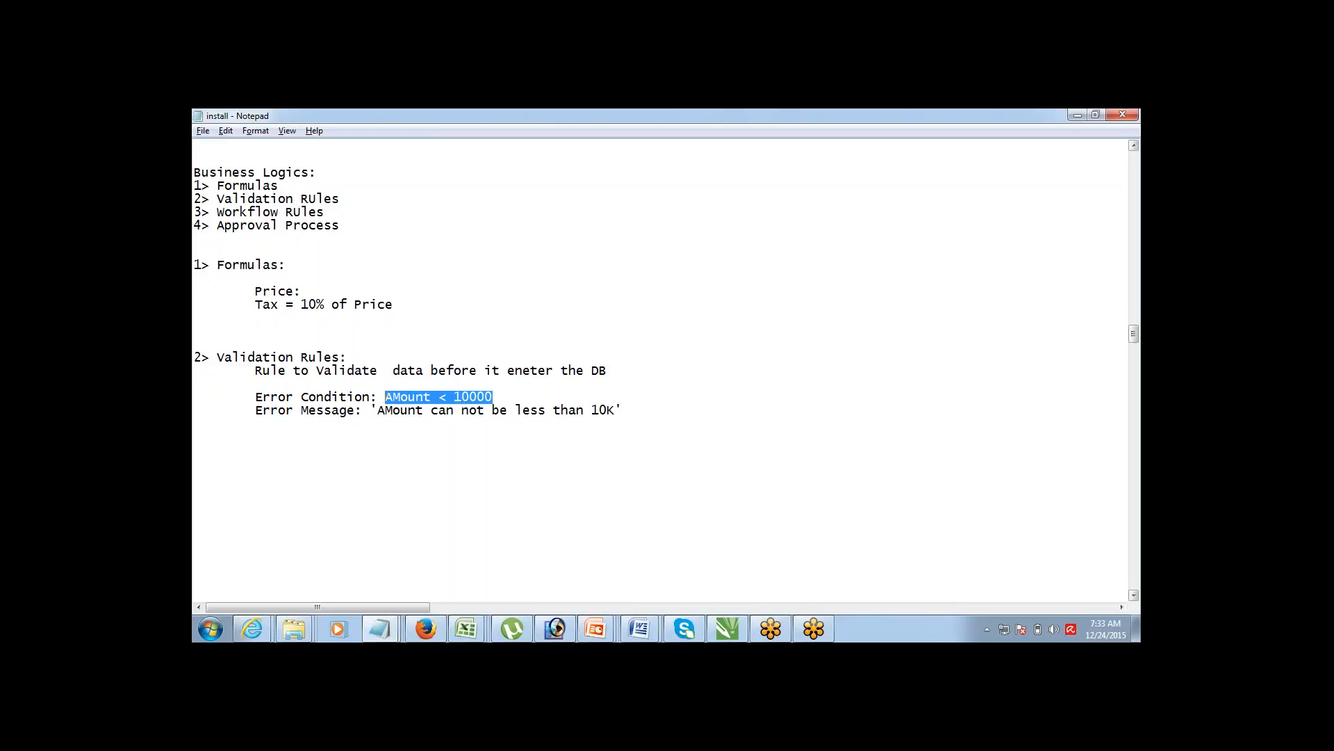
key(ctrl+c)
key(alt+Tab)
key(ctrl+v)
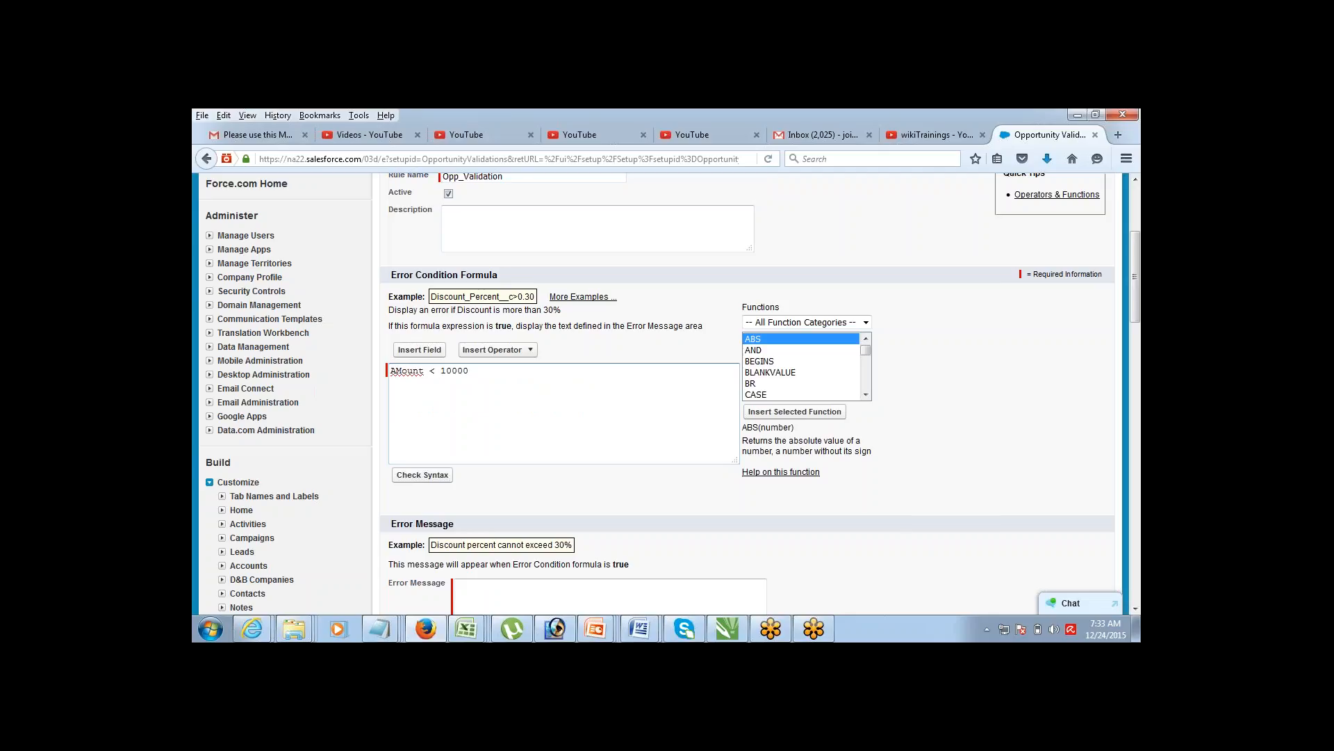
Step: Correct the condition formula's capitalization so it reads Amount < 10000
key(shift+Right)
text(m)
click(652, 392)
Step: Paste the error message 'Amount can not be less than 10K' from the notes, lowercasing its M
click(476, 586)
key(alt+Tab)
click(484, 585)
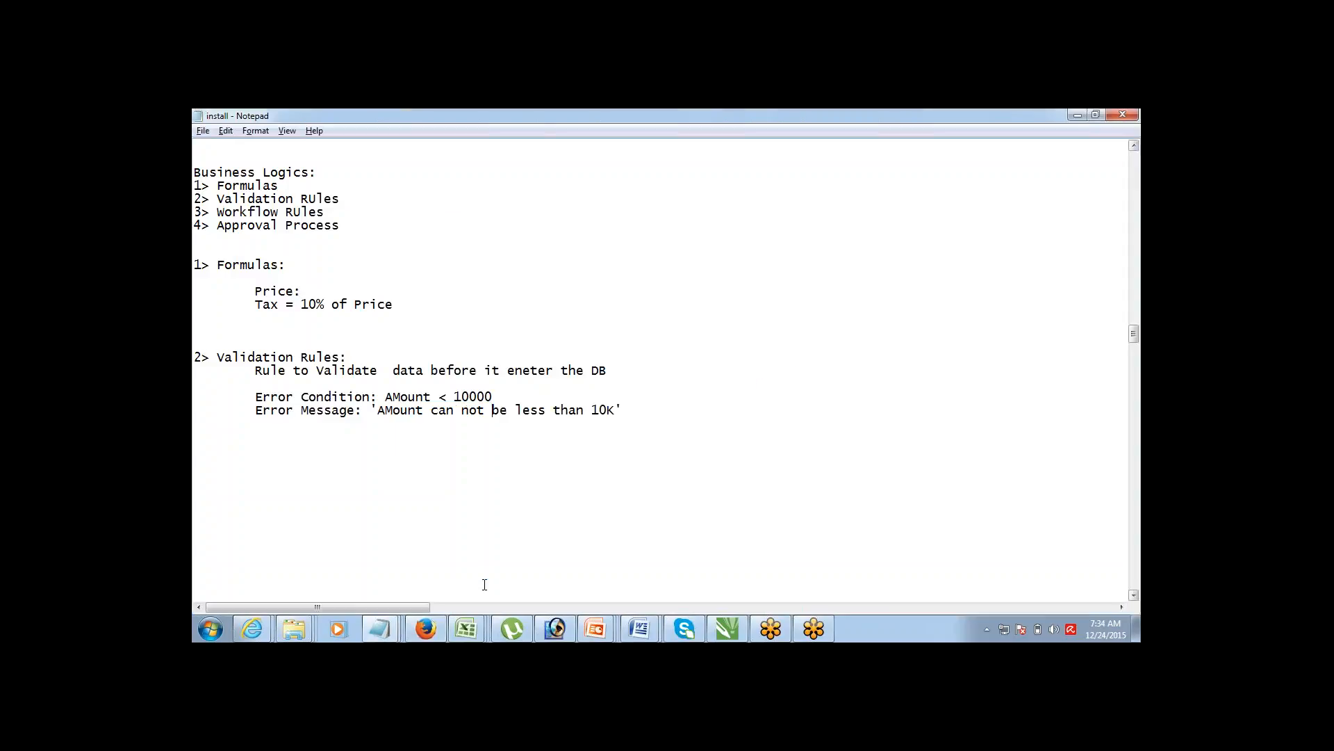
key(ctrl+shift+Left)
key(ctrl+shift+Left)
key(ctrl+shift+Left)
key(ctrl+shift+Left)
key(ctrl+shift+Left)
key(ctrl+shift+Left)
key(ctrl+shift+Left)
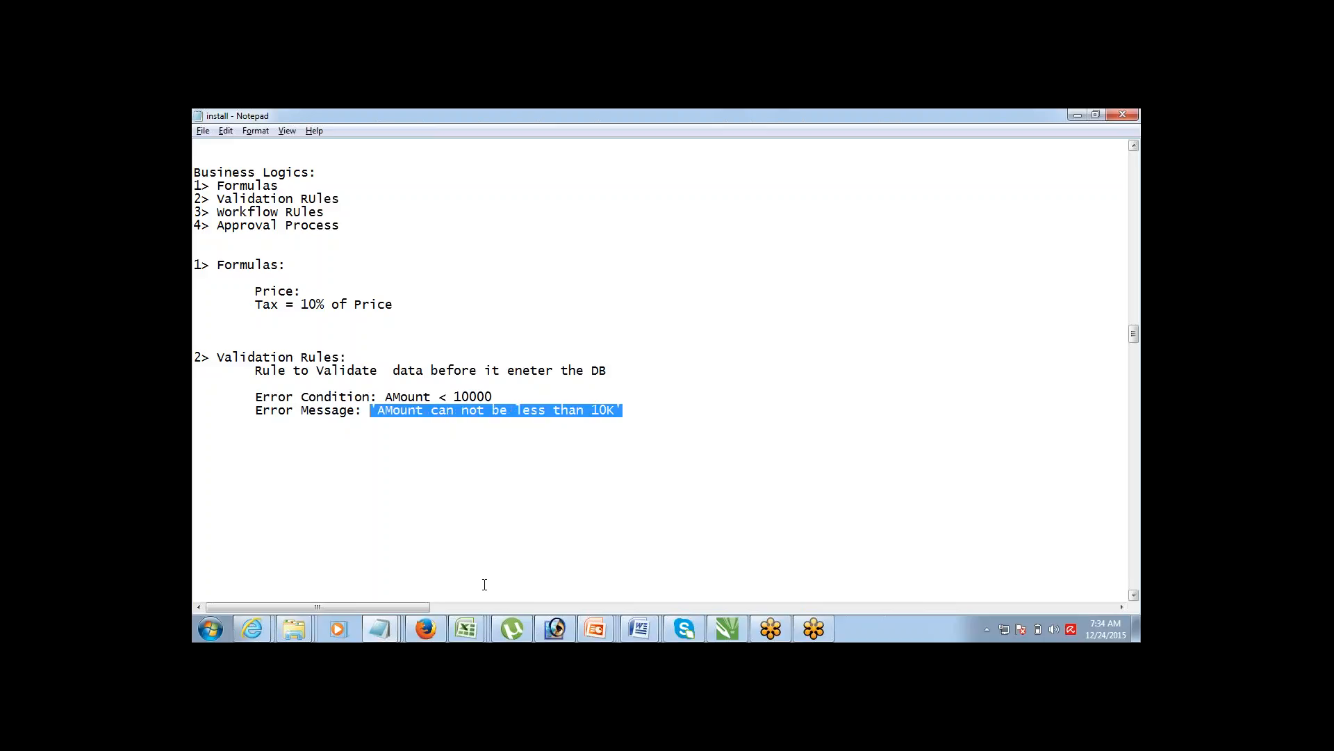
key(alt+Tab)
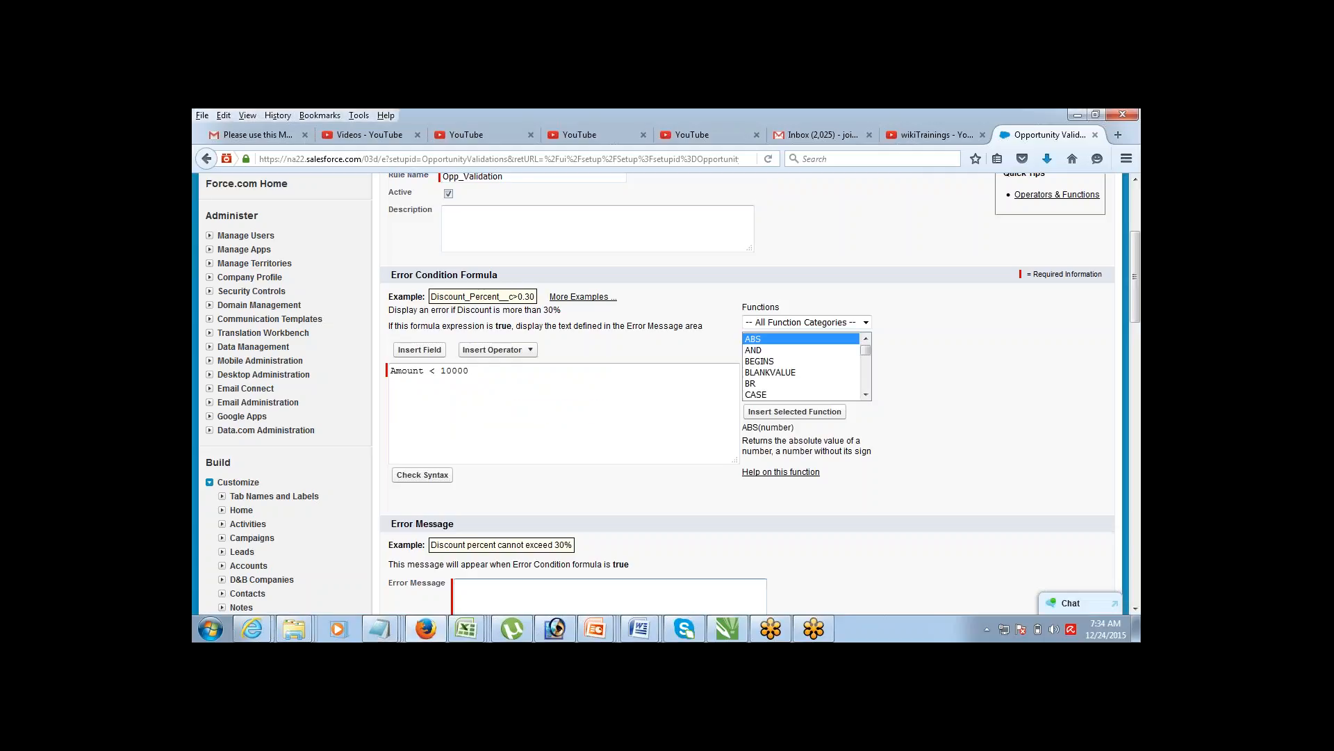
key(ctrl+v)
key(shift+Right)
text(m)
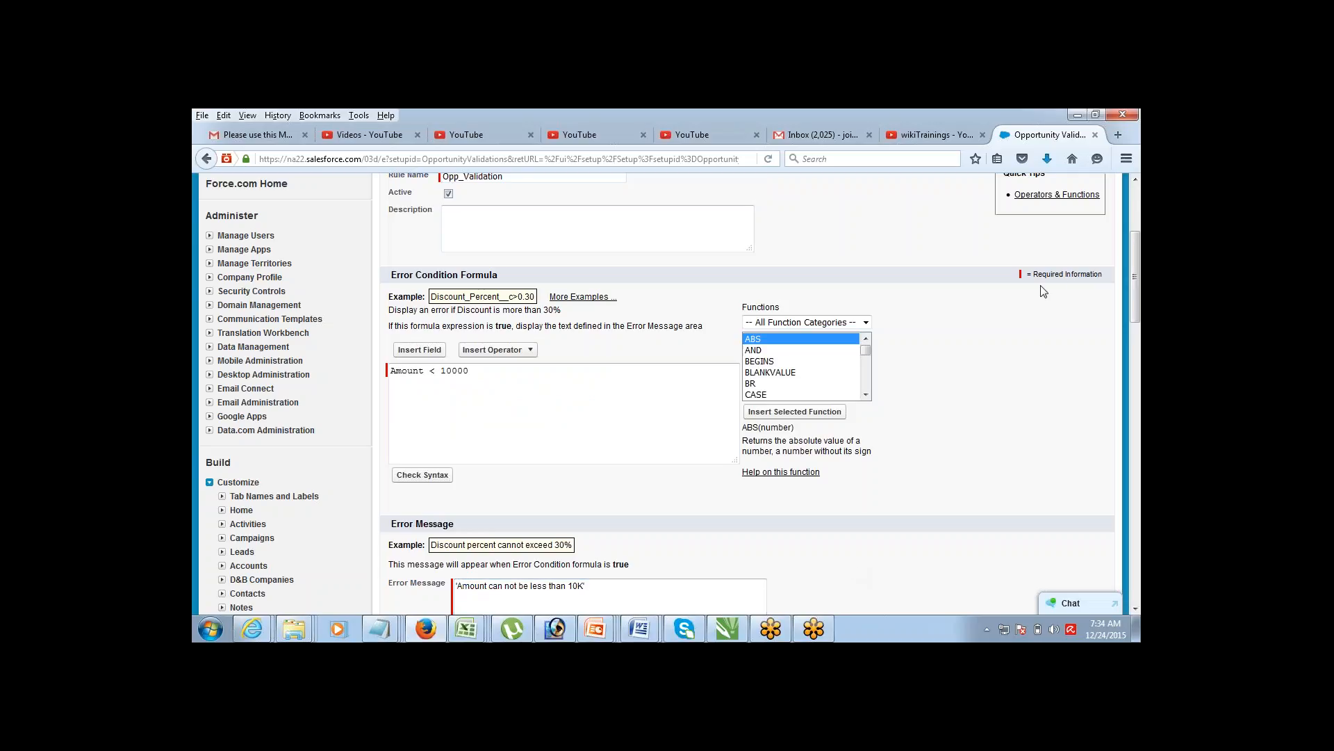
Step: Highlight the Amount < 10000 comparison in the formula to review it
drag(1128, 247, 1115, 268)
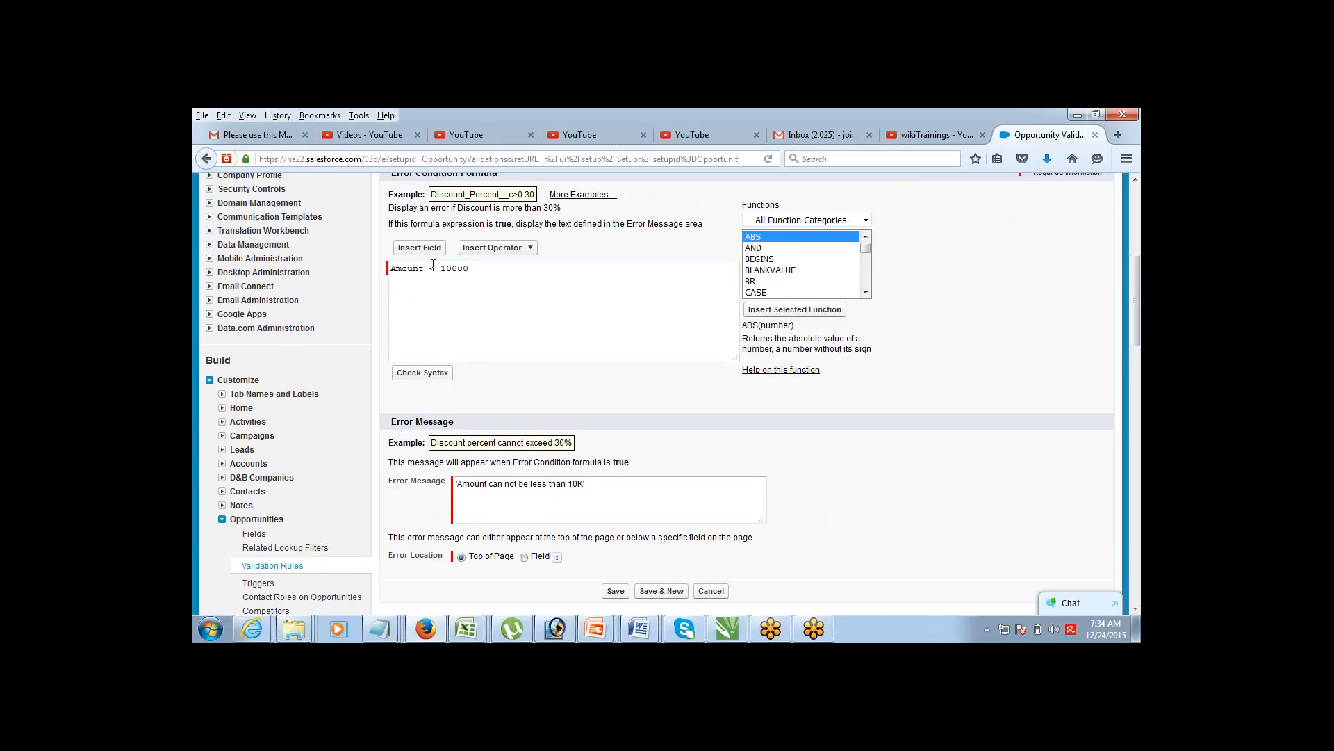
drag(408, 268, 485, 267)
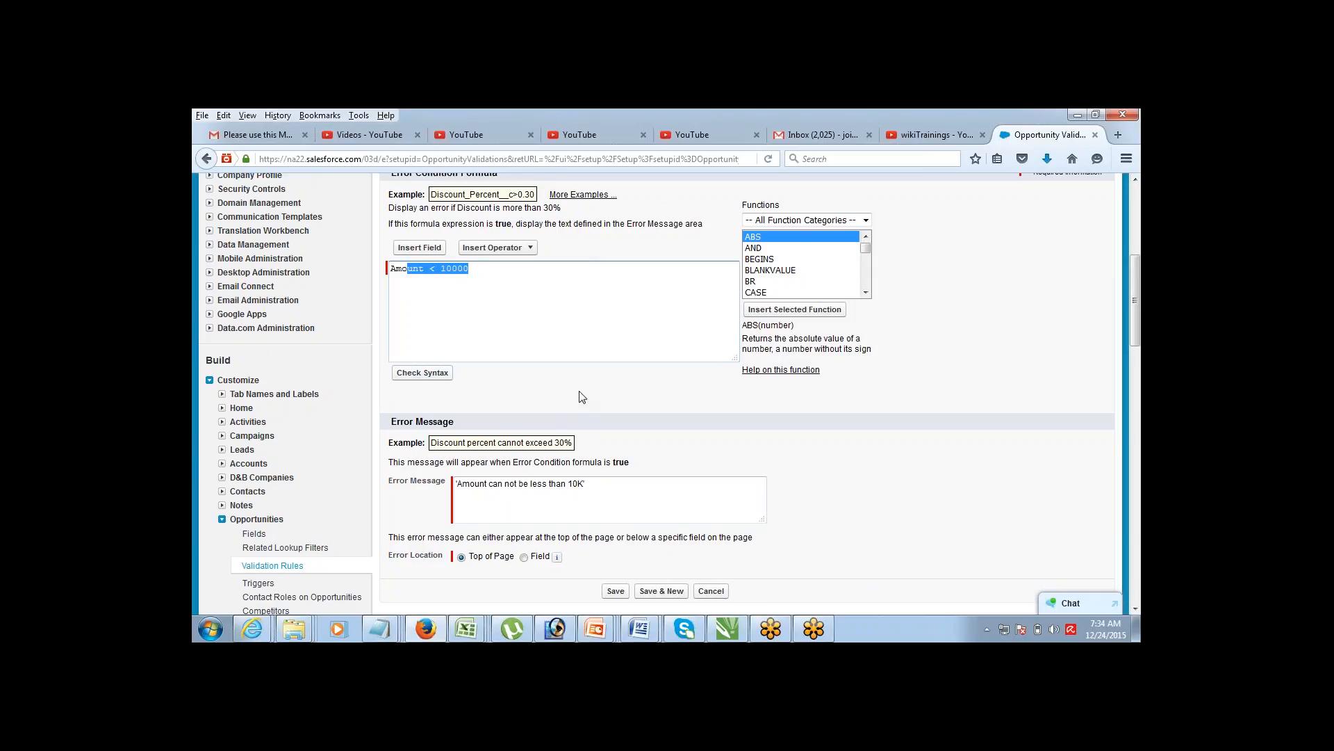
click(633, 493)
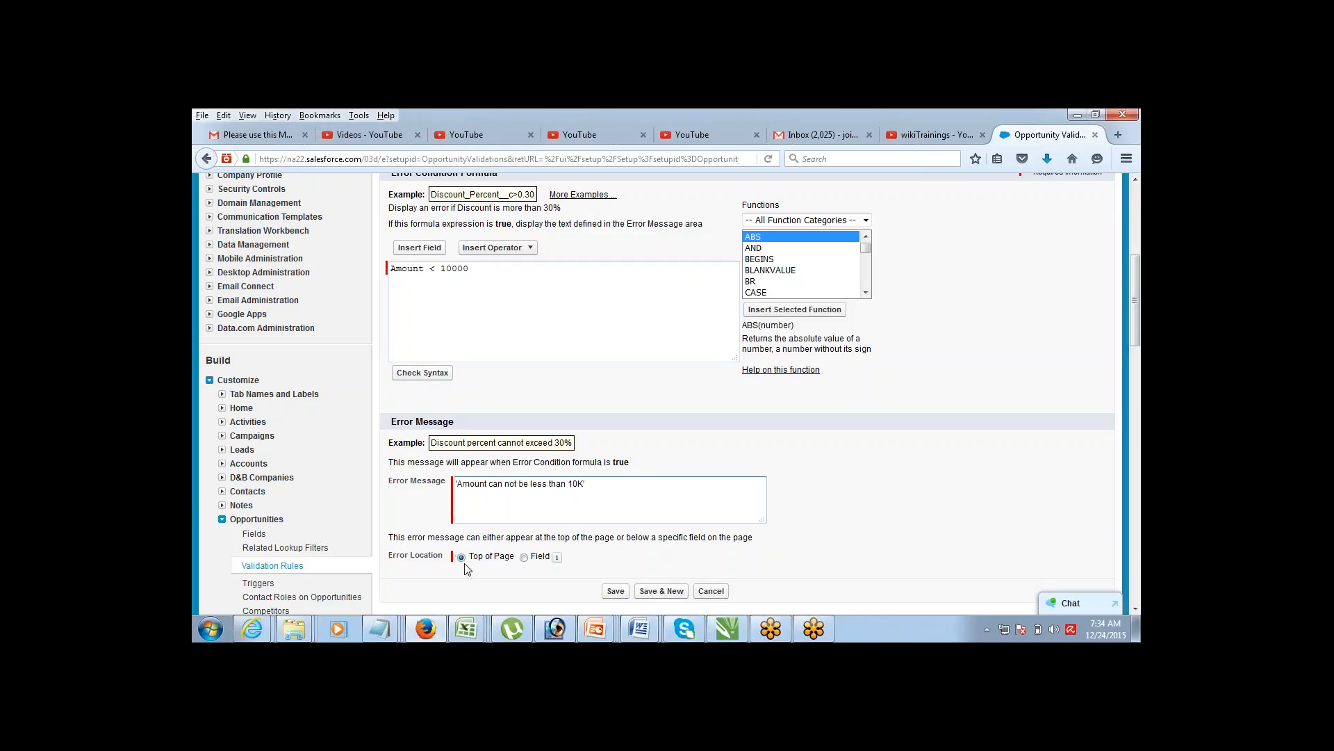
Step: Place the error on the Amount field, save Opp_Validation, and point out the 10000 limit
click(524, 557)
click(669, 556)
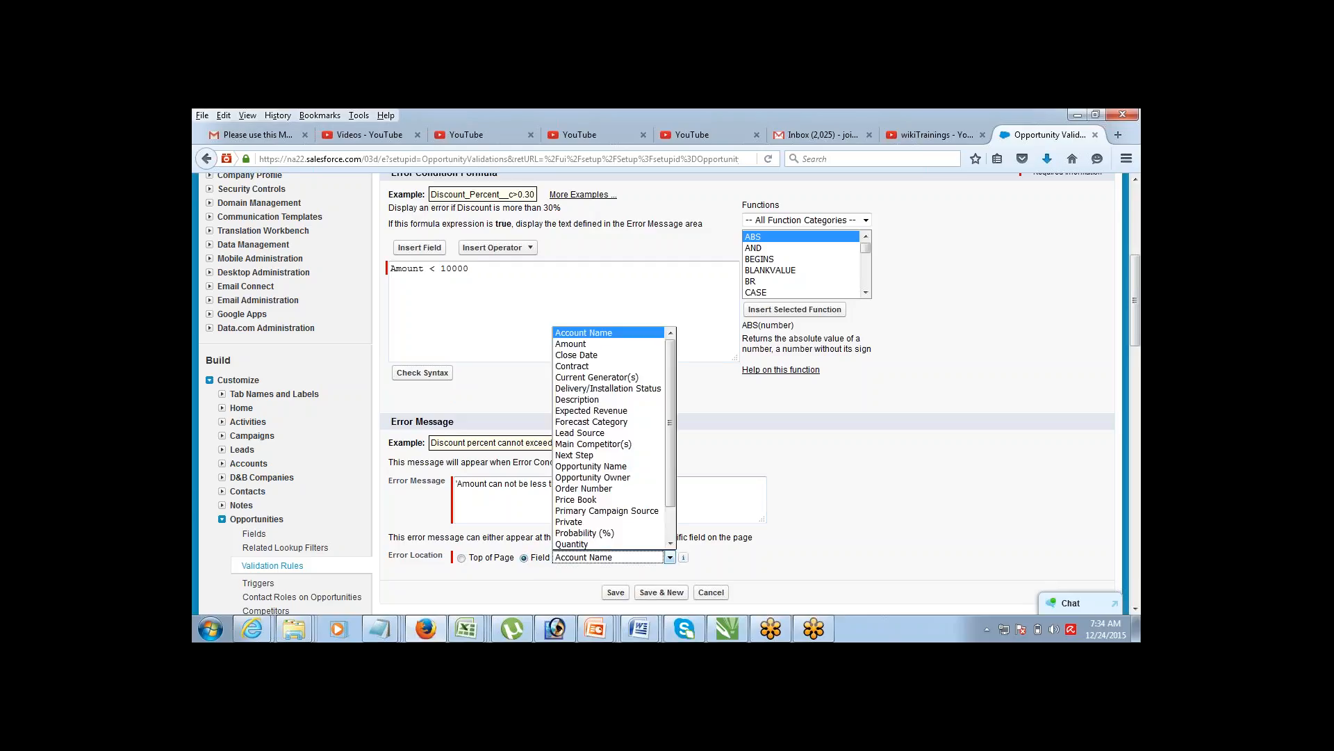
click(602, 345)
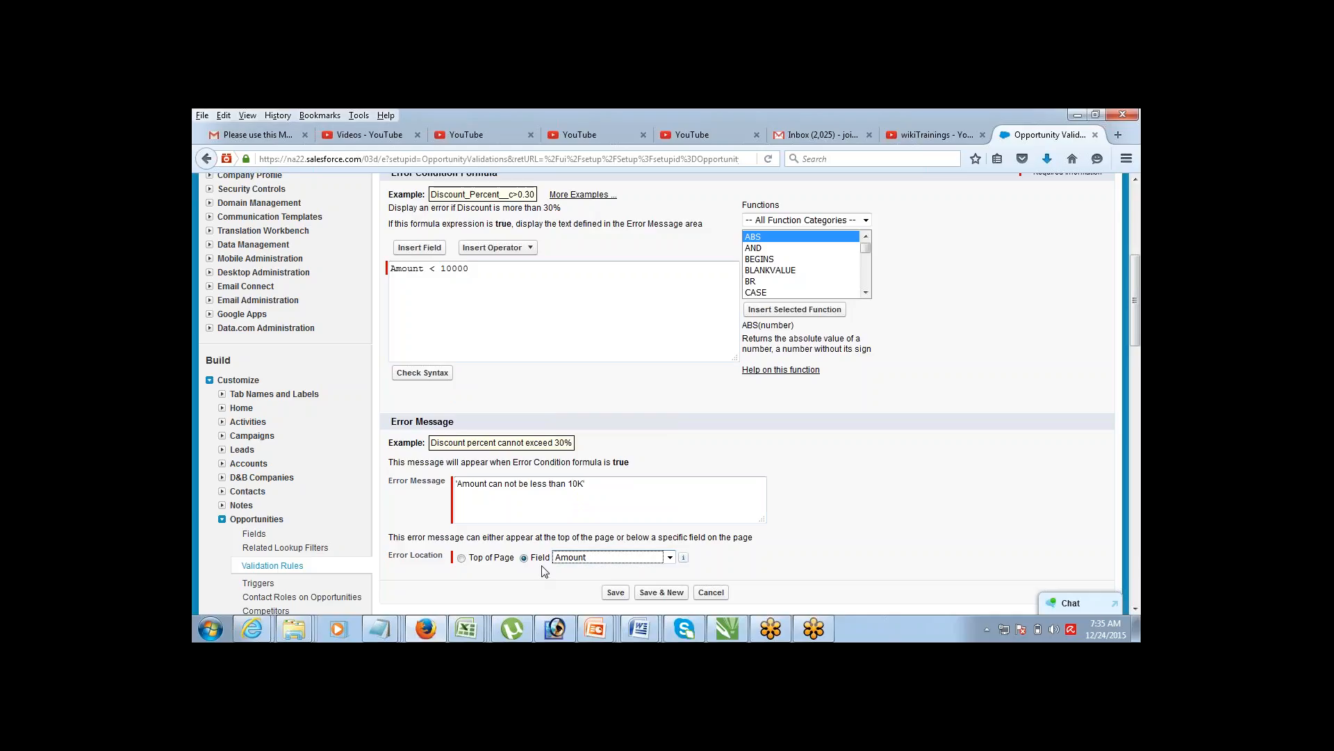
click(616, 593)
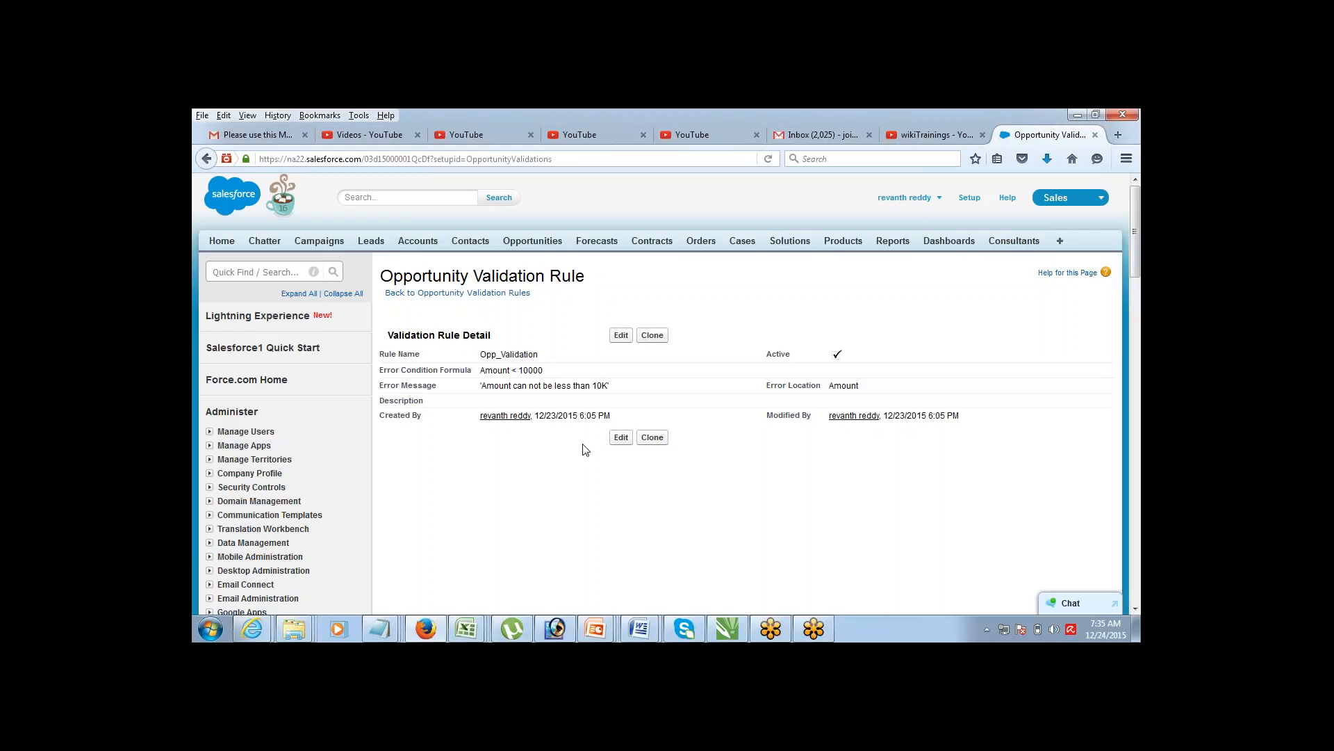
drag(519, 369, 550, 376)
Step: Start a new opportunity with Amount 8000 and Name op1
click(516, 243)
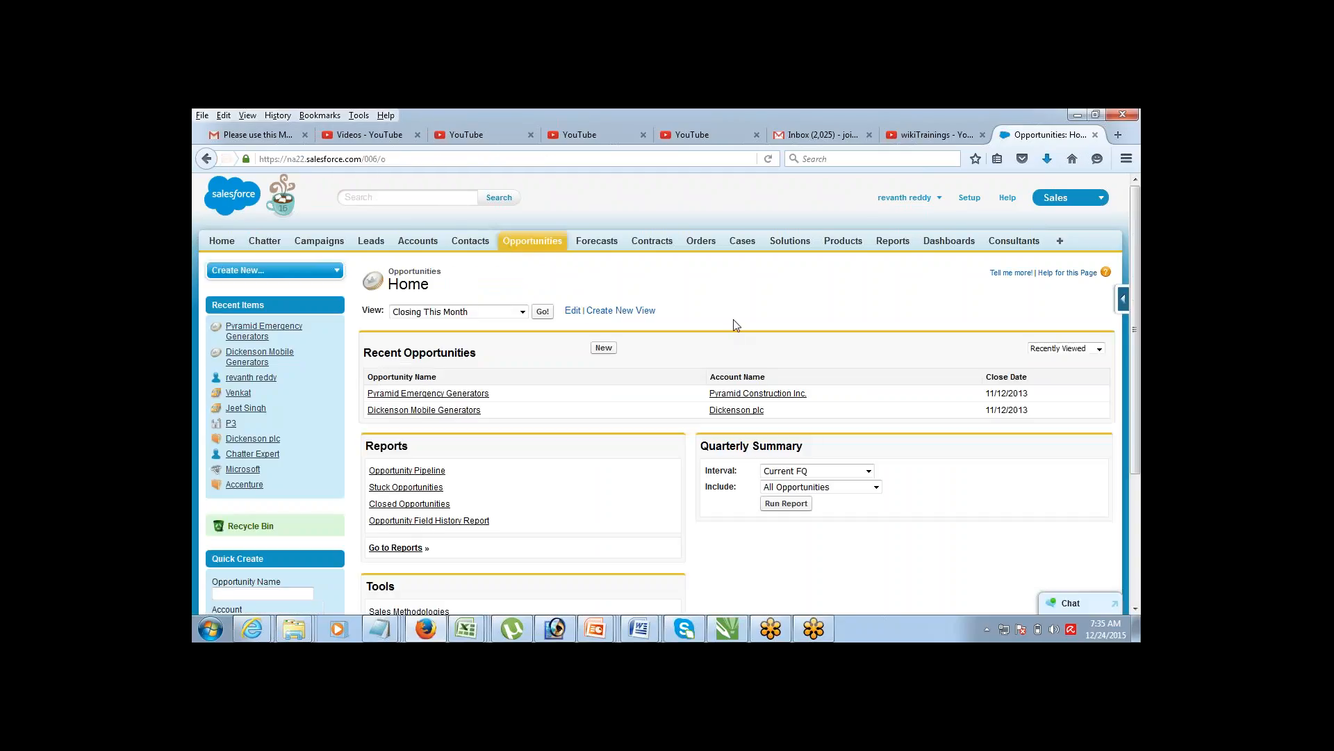
click(602, 348)
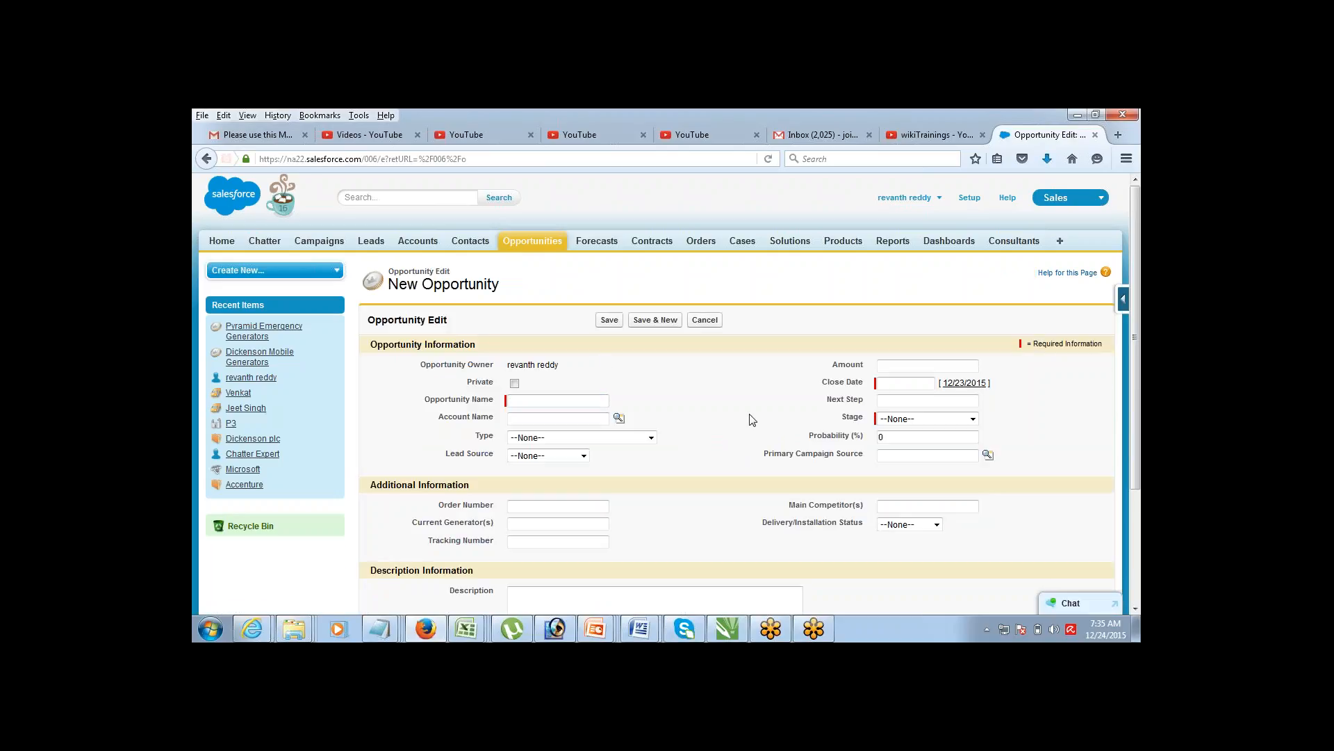
click(904, 367)
text(8)
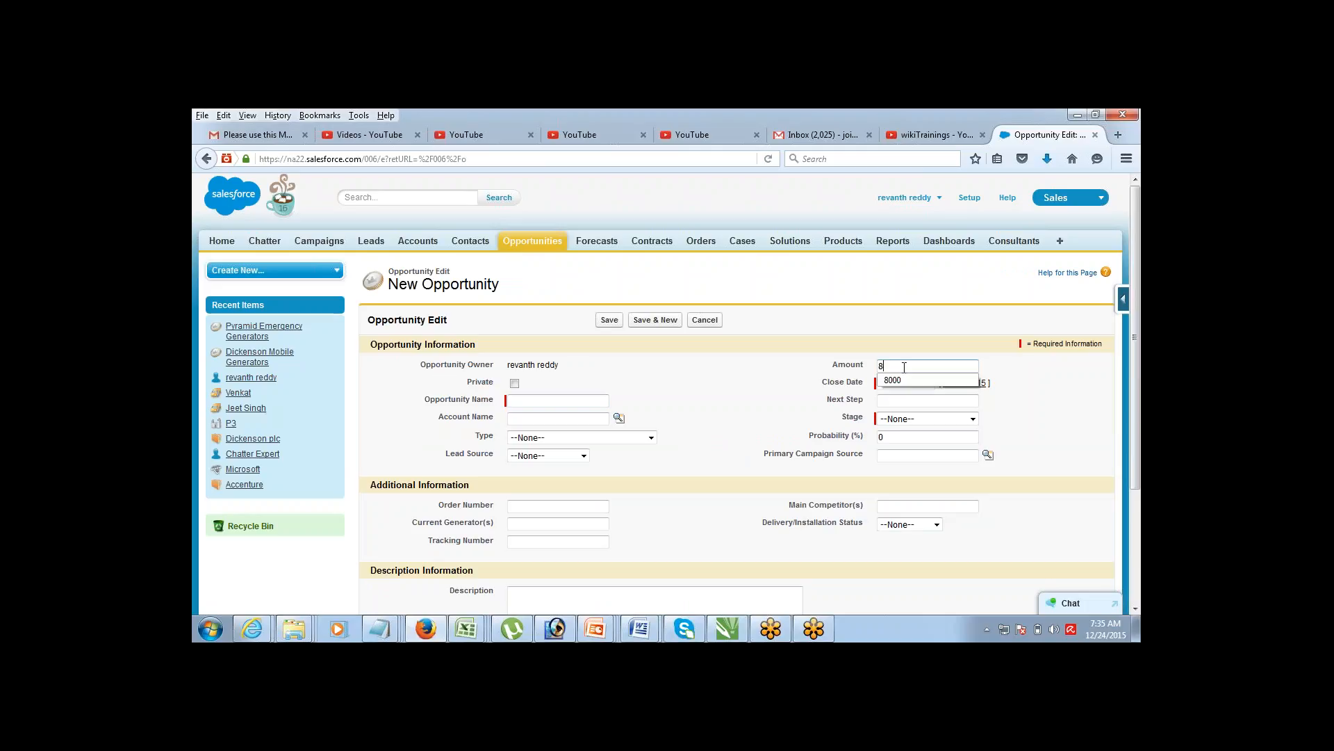
text(000)
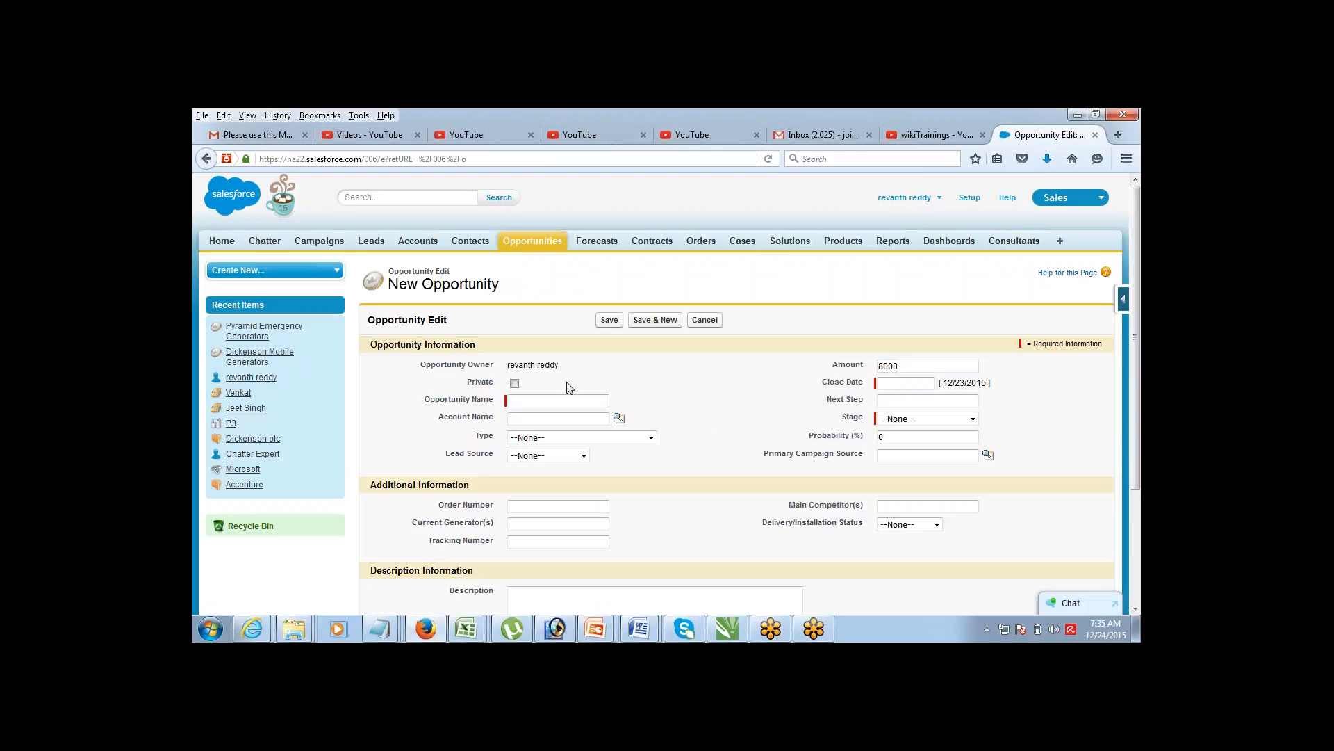
click(564, 398)
text(op1)
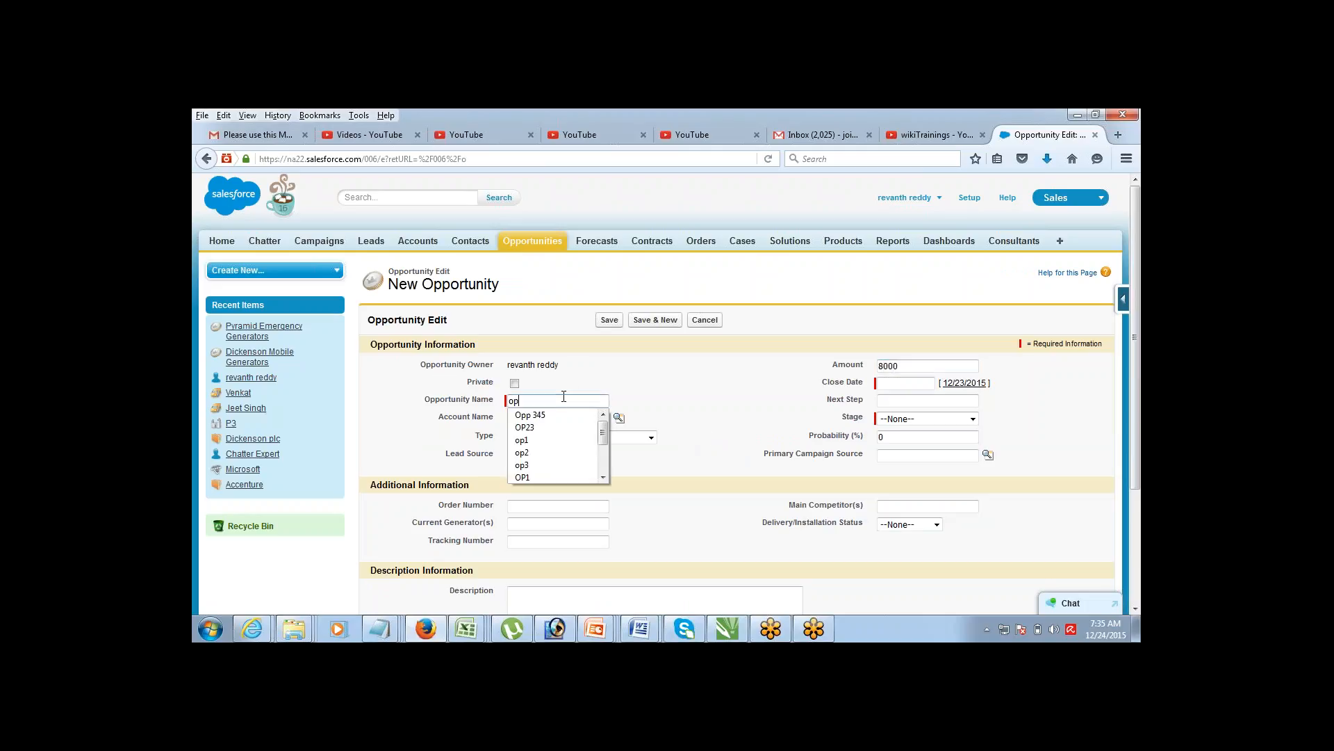
click(715, 459)
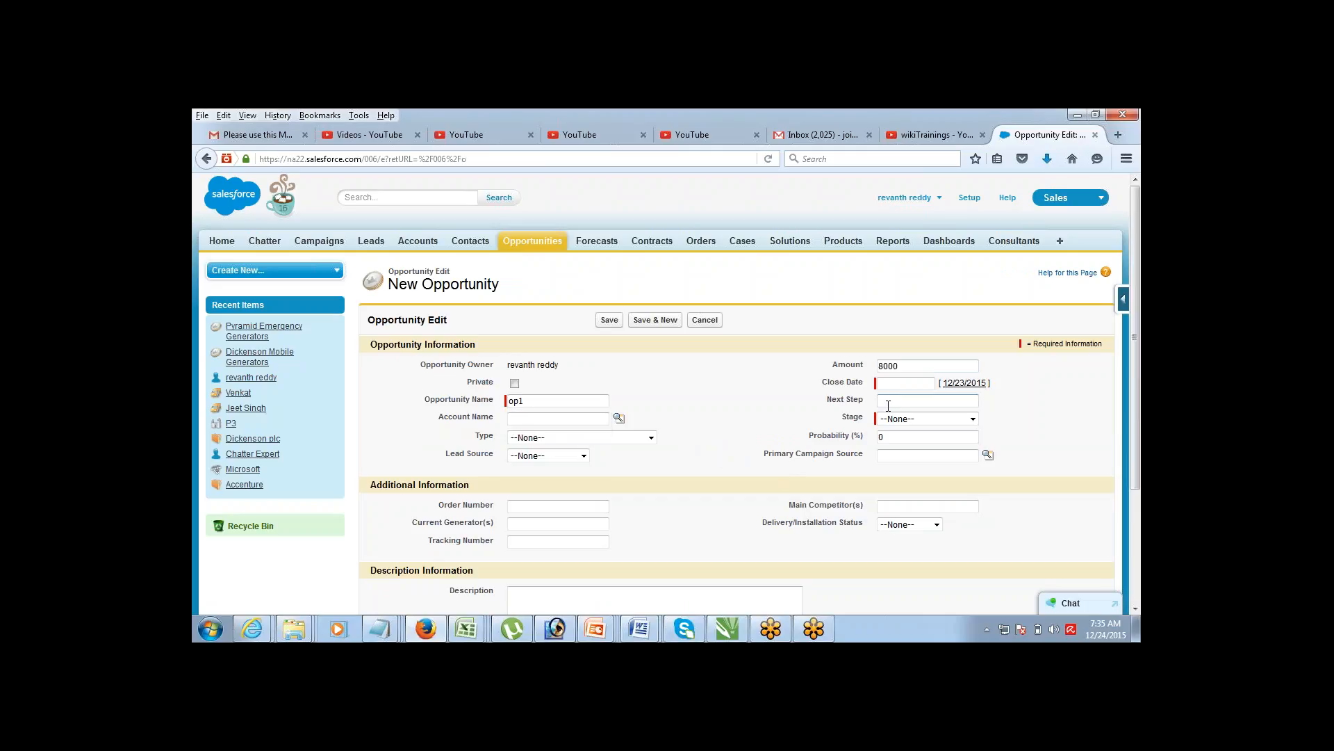
Step: Set Stage to Id. Decision Makers and Close Date to 12/22/2015
click(895, 418)
click(919, 488)
click(903, 383)
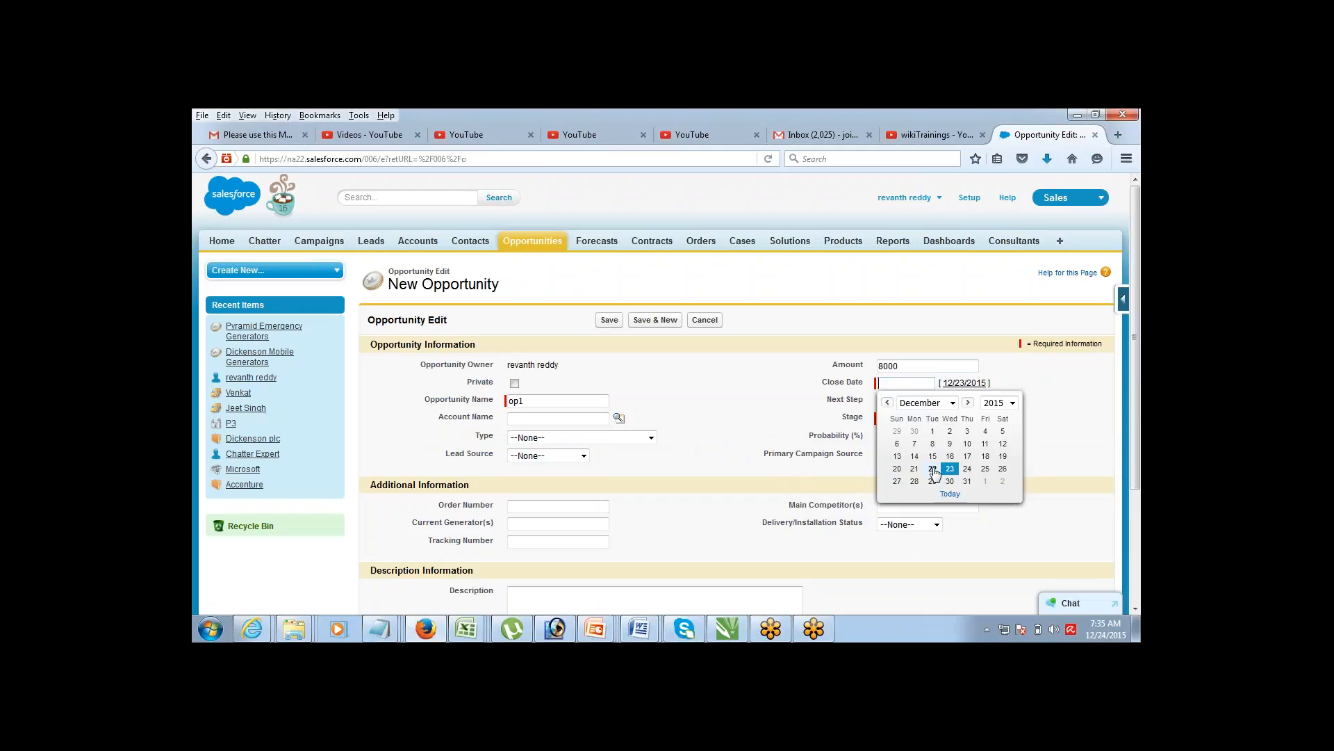
click(932, 469)
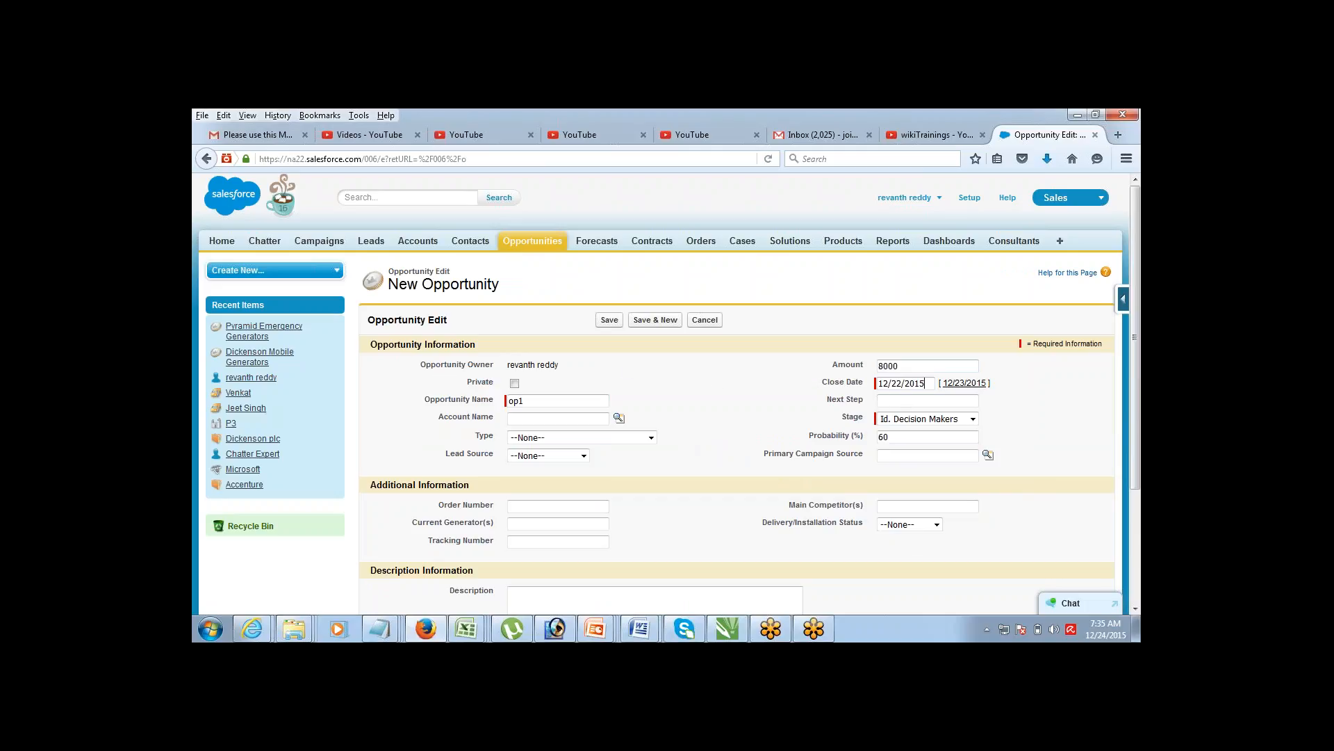
click(894, 385)
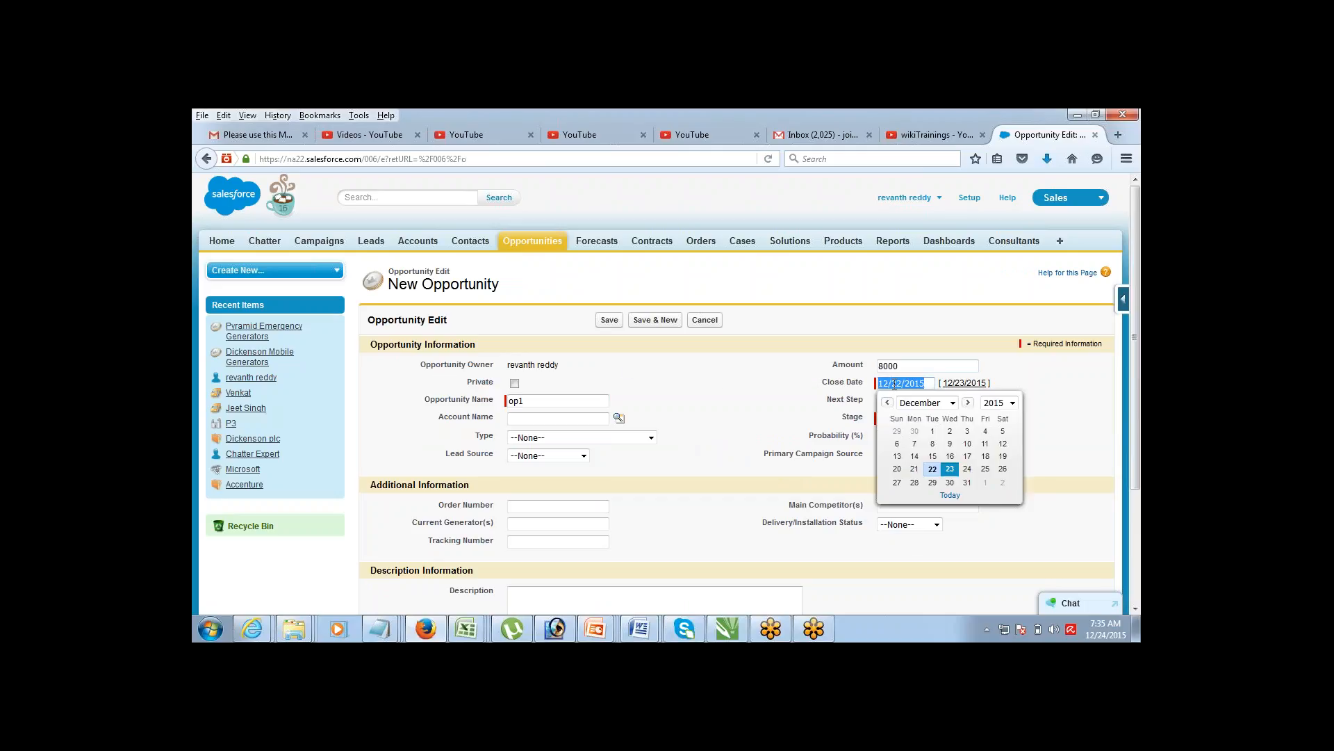
click(894, 385)
click(841, 405)
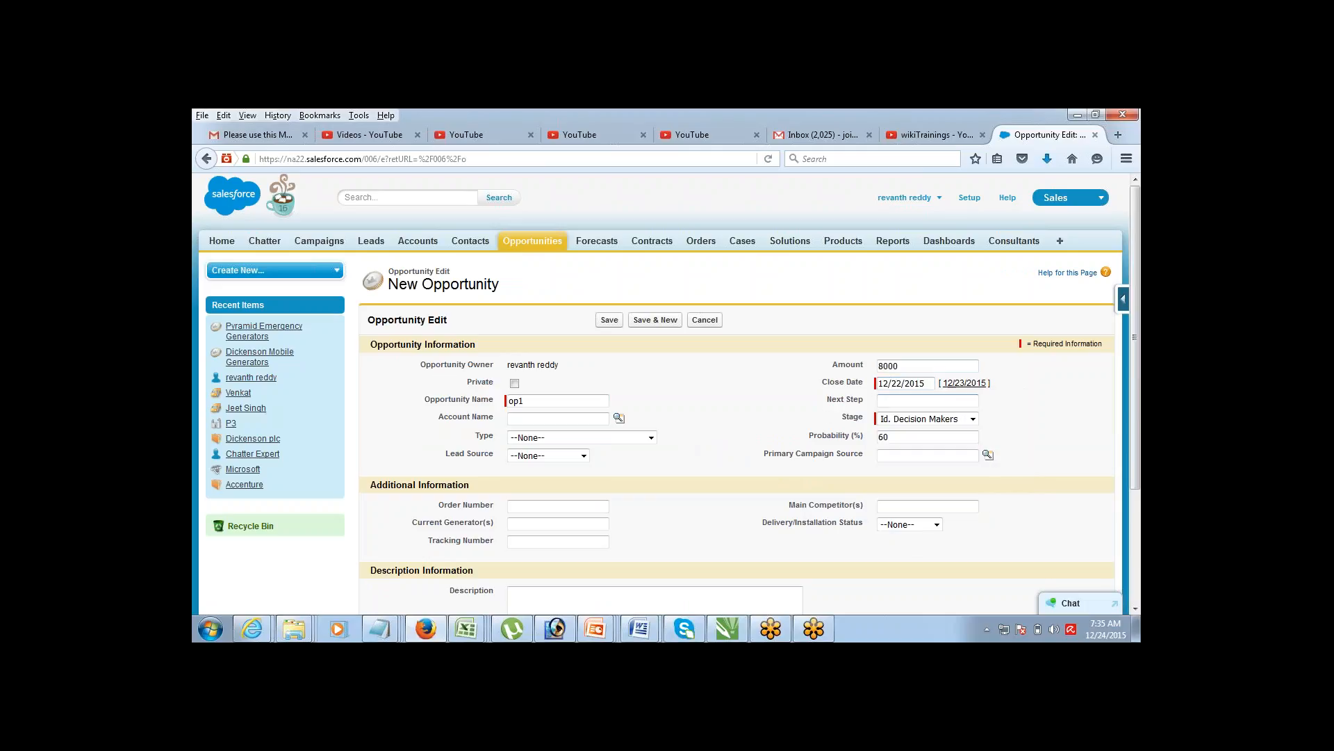
Step: Save op1 and examine the 'Amount can not be less than 10K' error and the close date
click(610, 320)
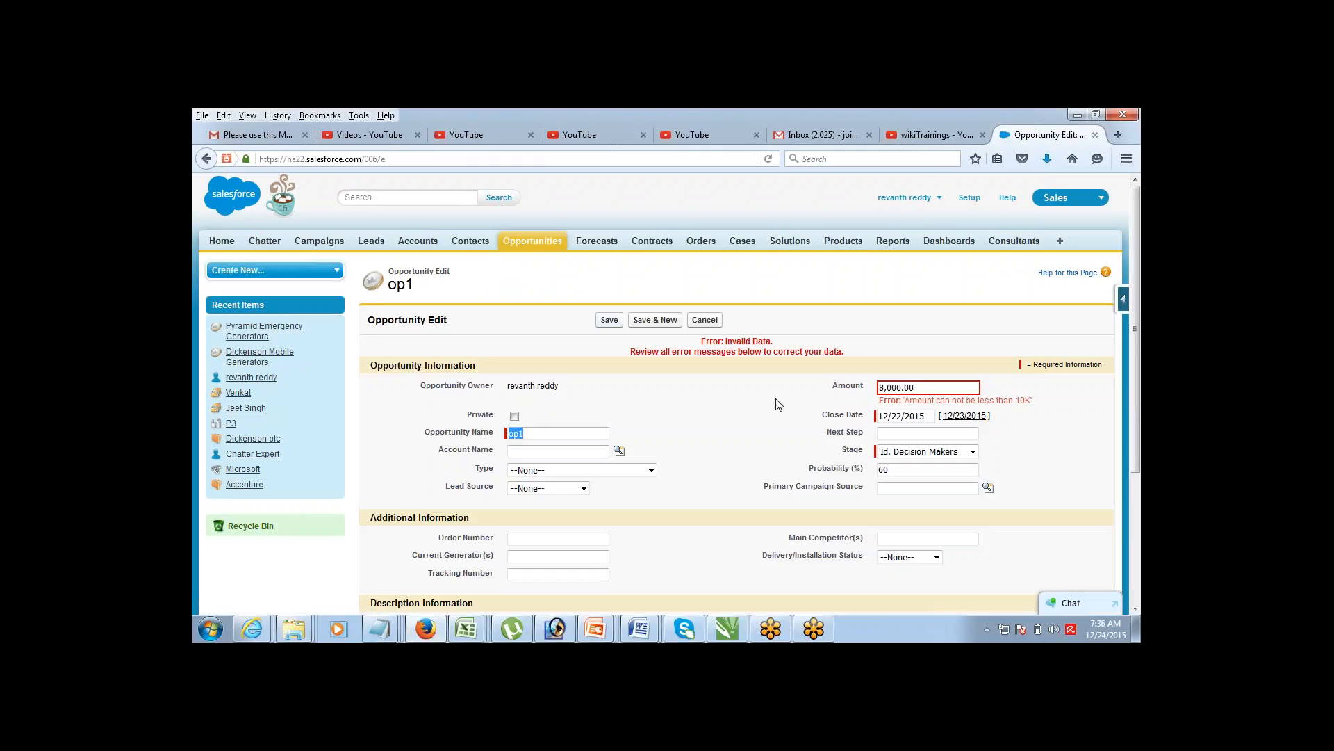
mouse_move(880, 401)
mouse_down()
mouse_move(1028, 401)
mouse_move(875, 405)
mouse_up()
click(1011, 402)
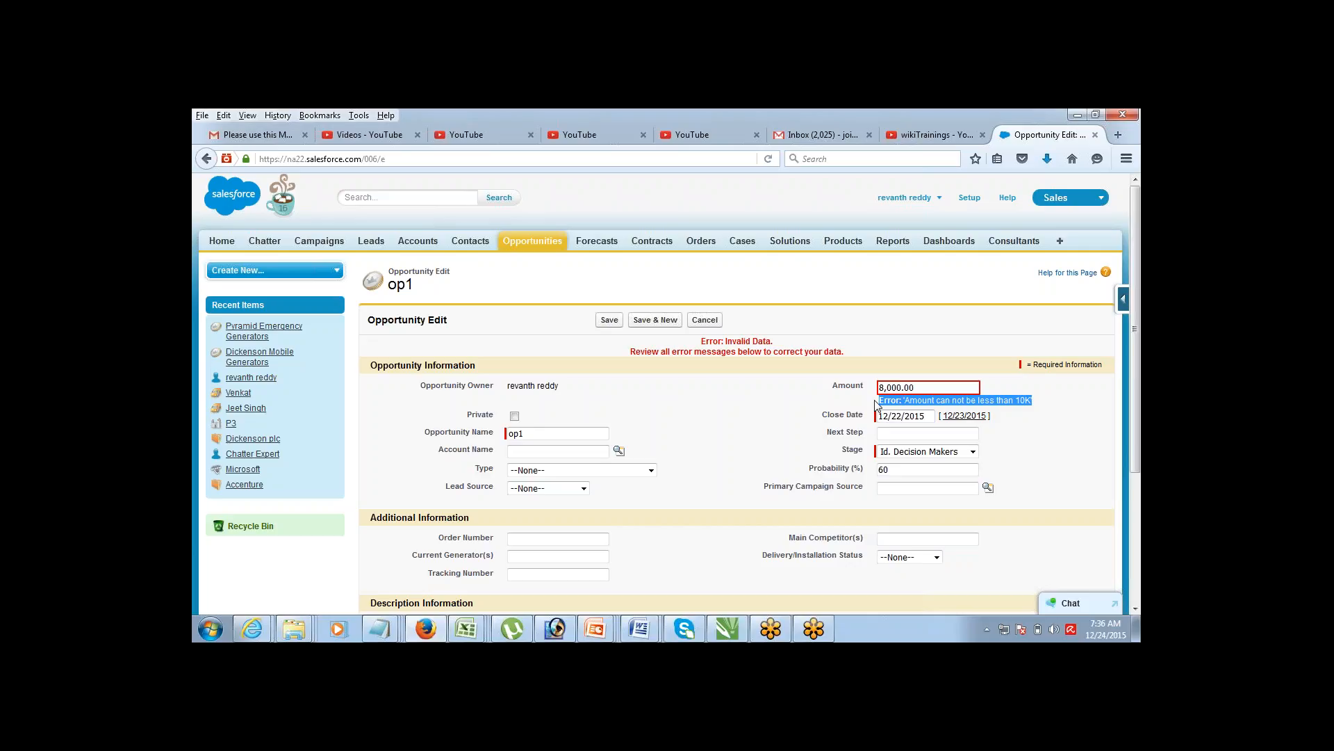
click(781, 423)
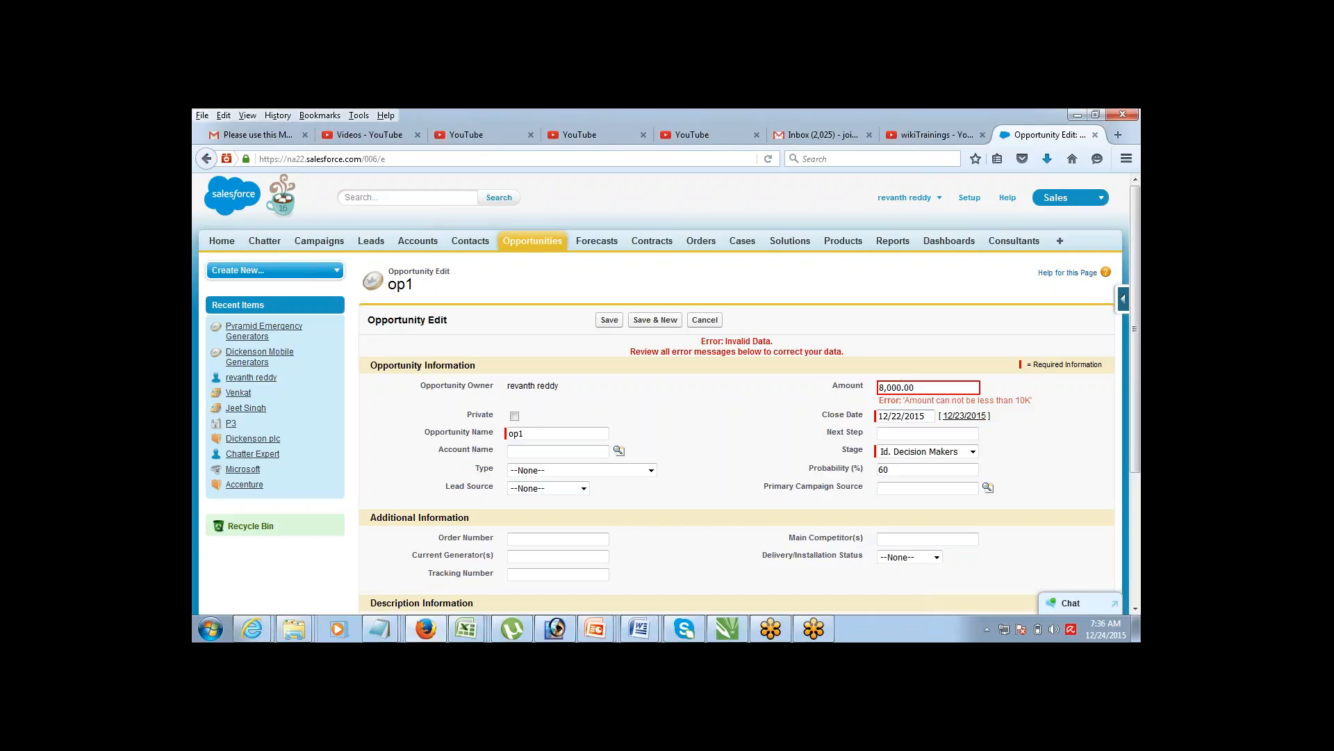
double_click(883, 415)
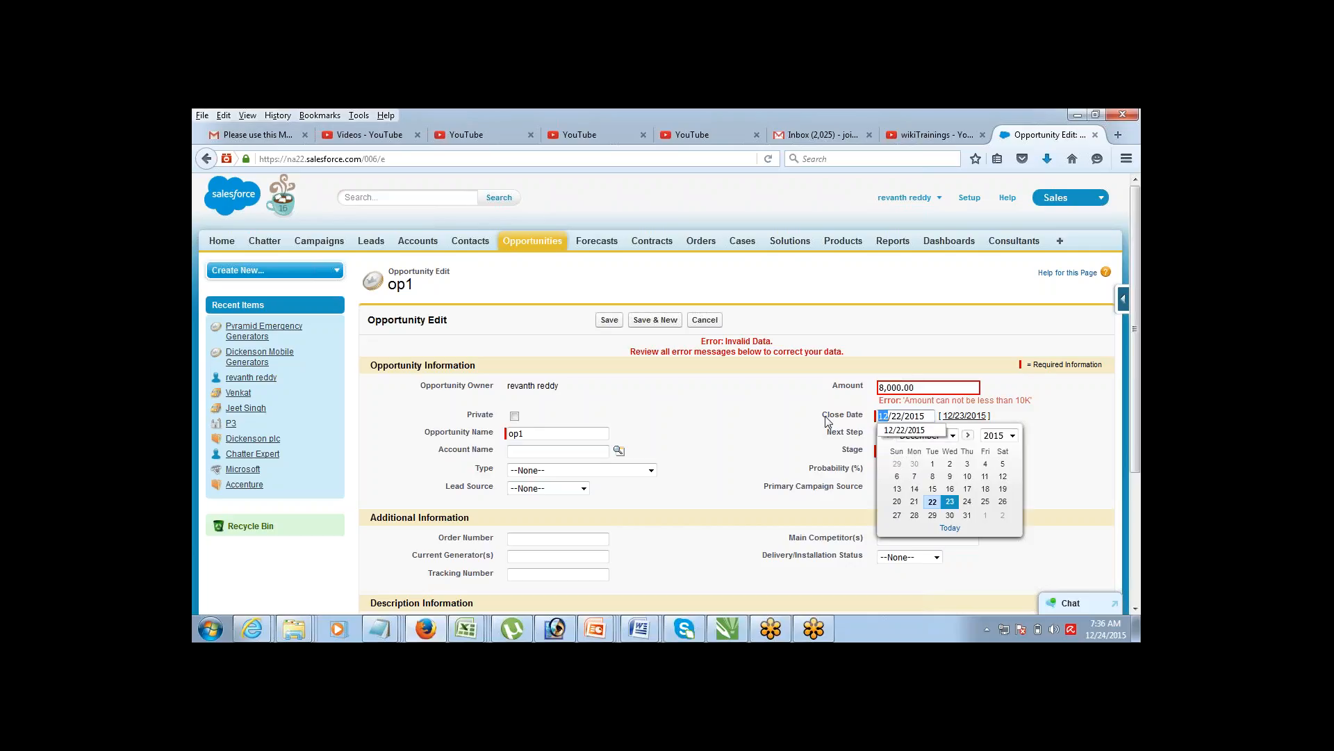
drag(825, 416, 856, 420)
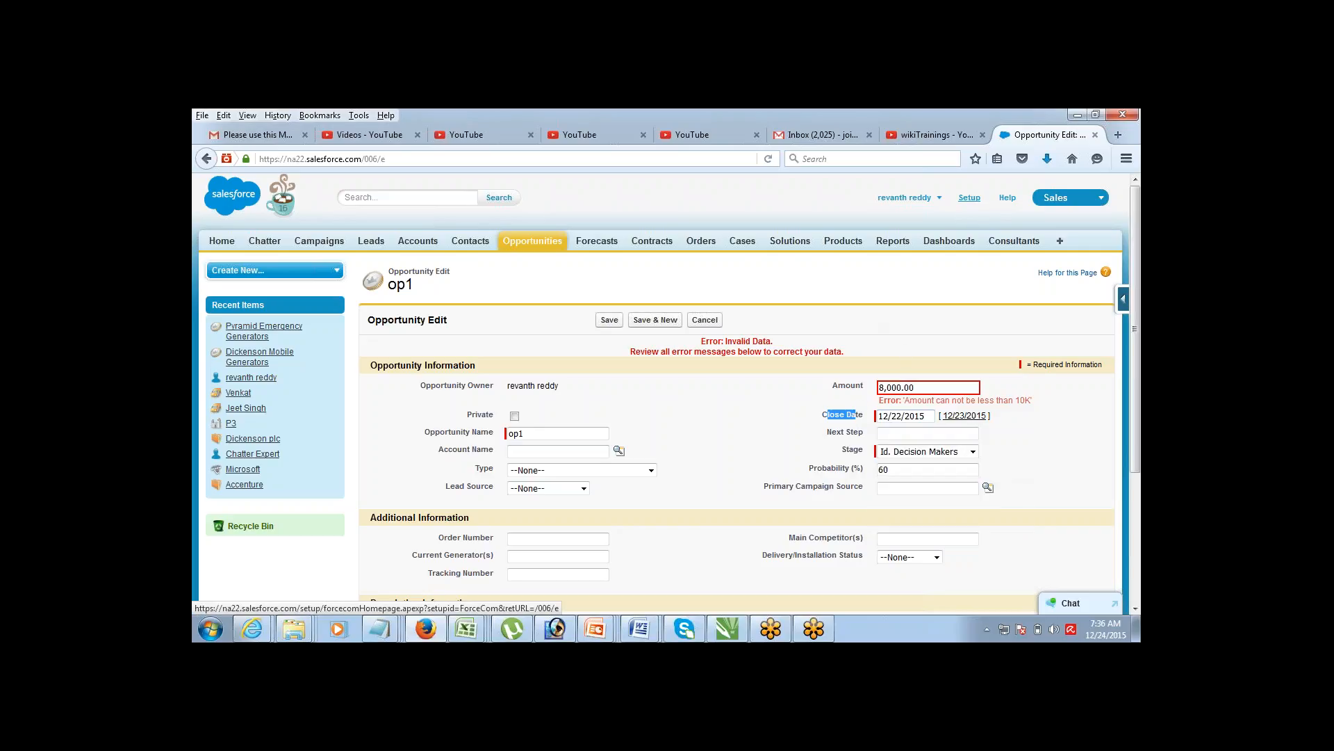
Step: Open the Opp_Validation rule from Setup for editing at its error condition formula
click(970, 197)
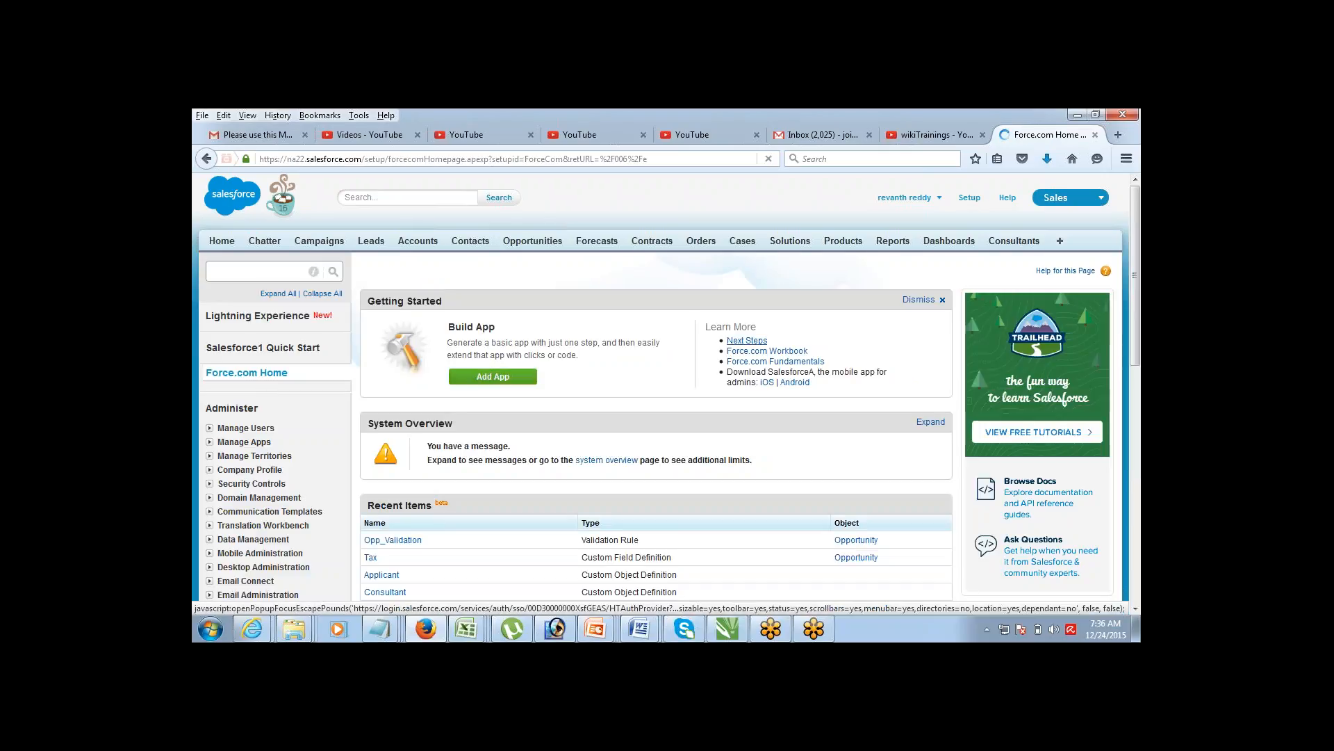
click(387, 547)
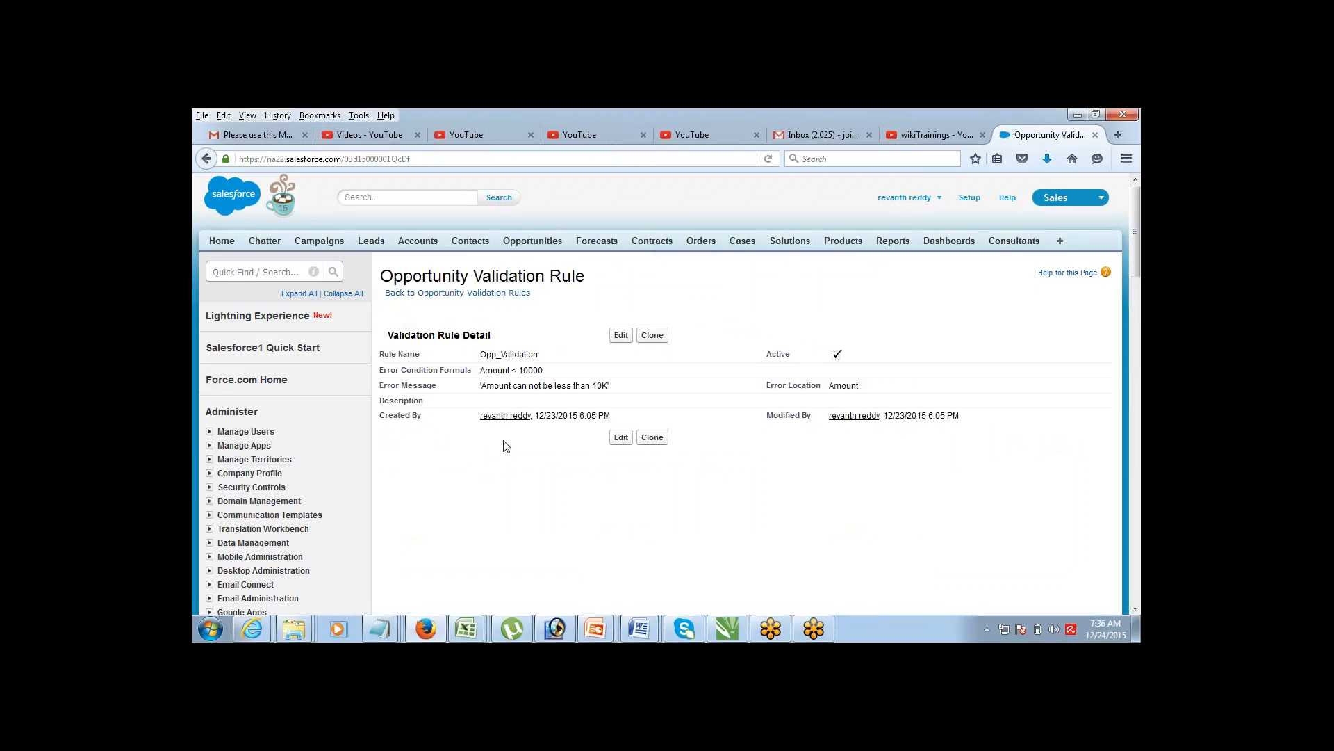
click(621, 335)
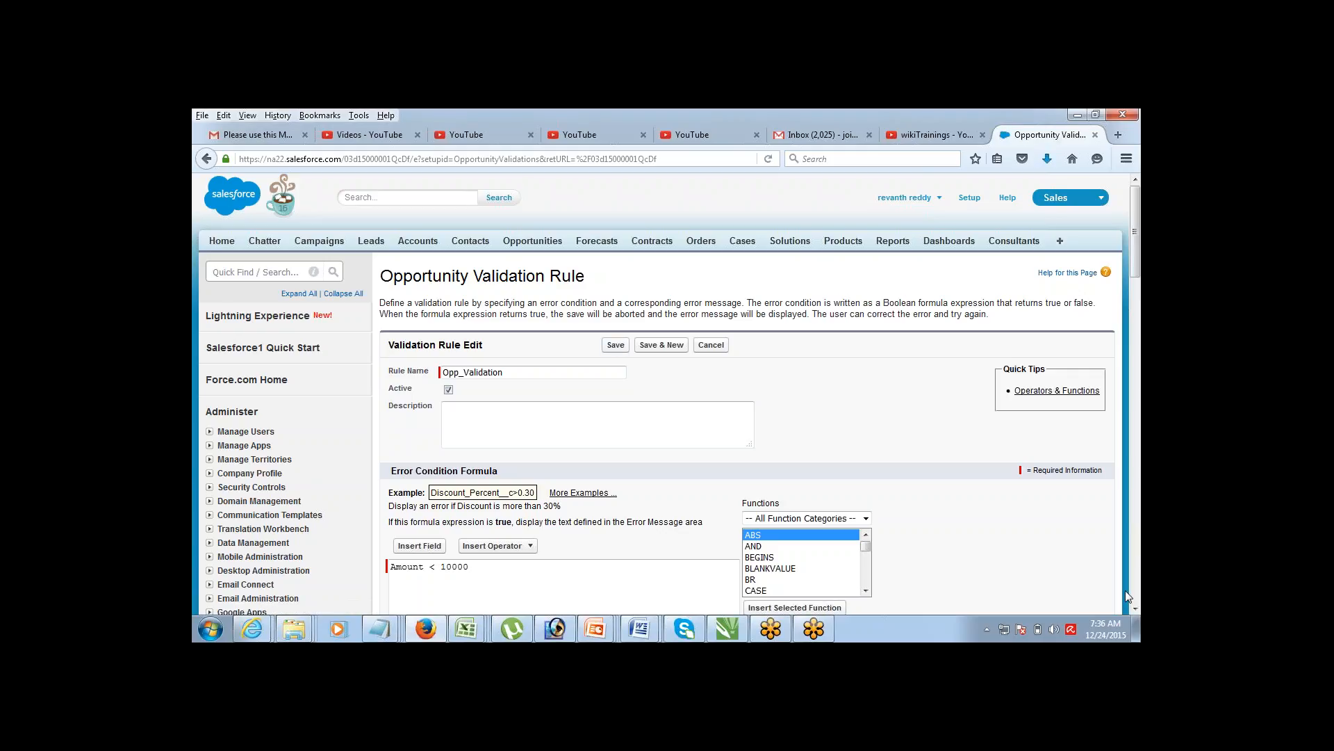
scroll(806, 450, down, 3)
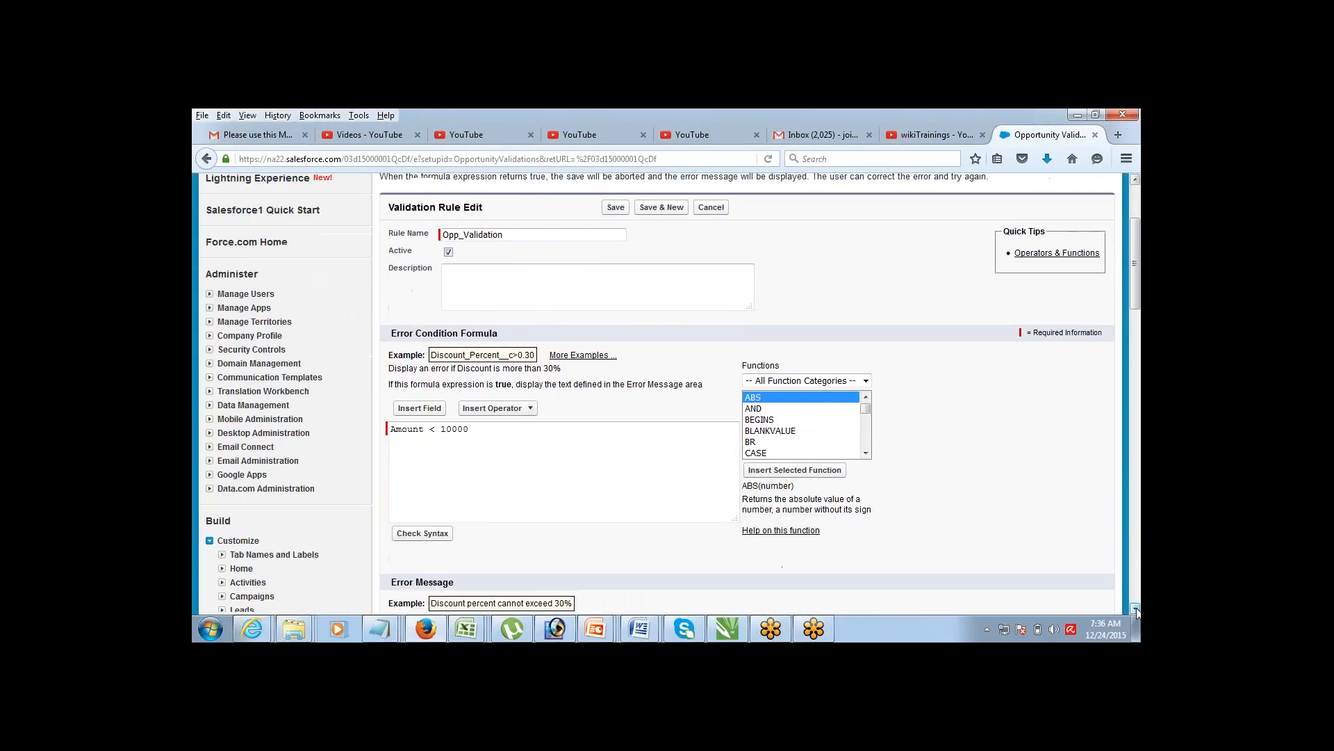
click(579, 428)
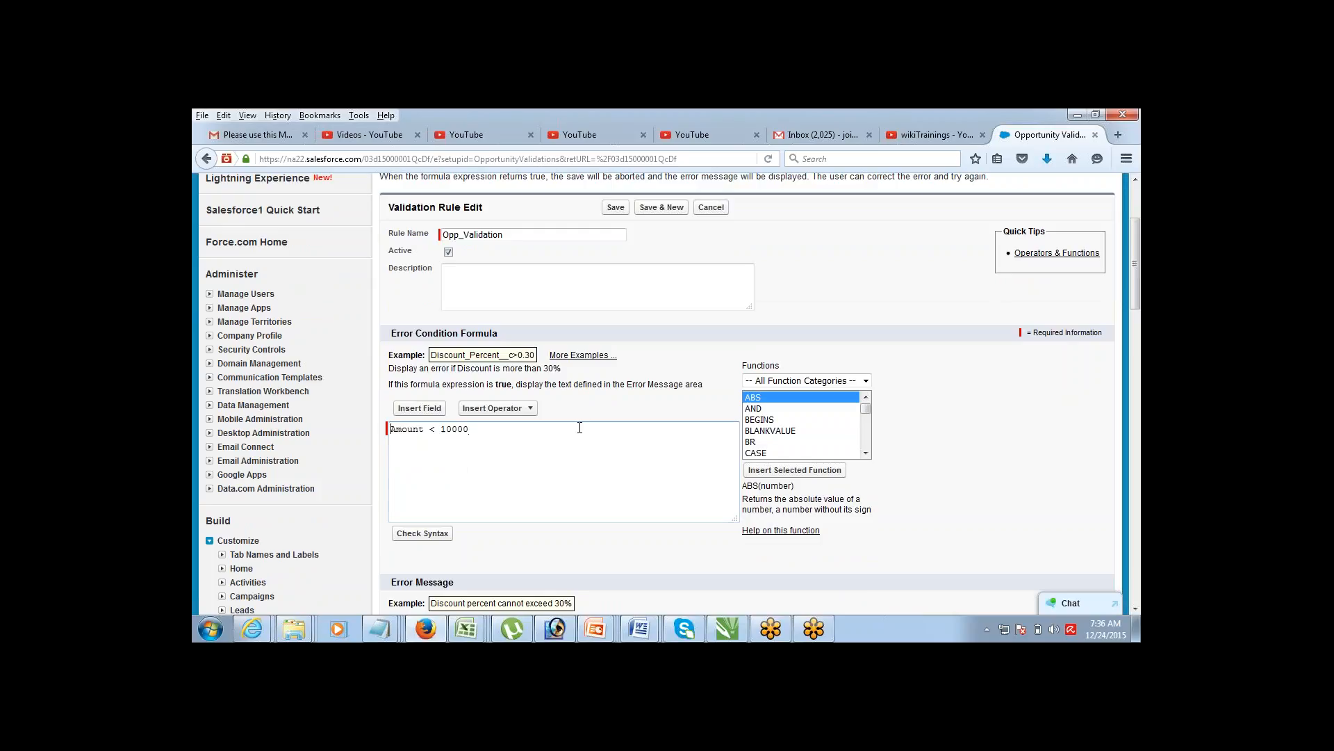
Step: Wrap the condition in OR( ) and insert the CloseDate field as a second condition
key(Home)
text(OR ()
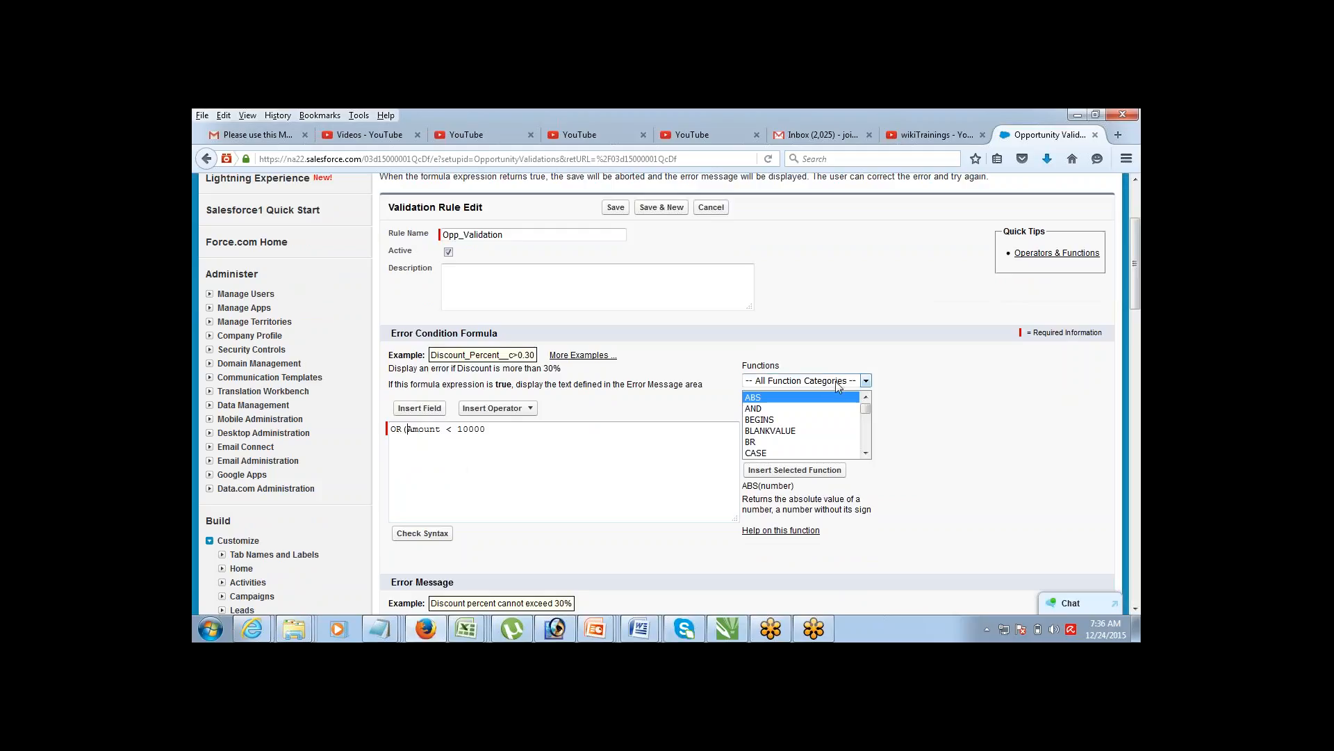
key(End)
key(ctrl+shift+Left)
key(ctrl+shift+Left)
key(ctrl+shift+Left)
key(Right)
key(Right)
key(Right)
click(428, 416)
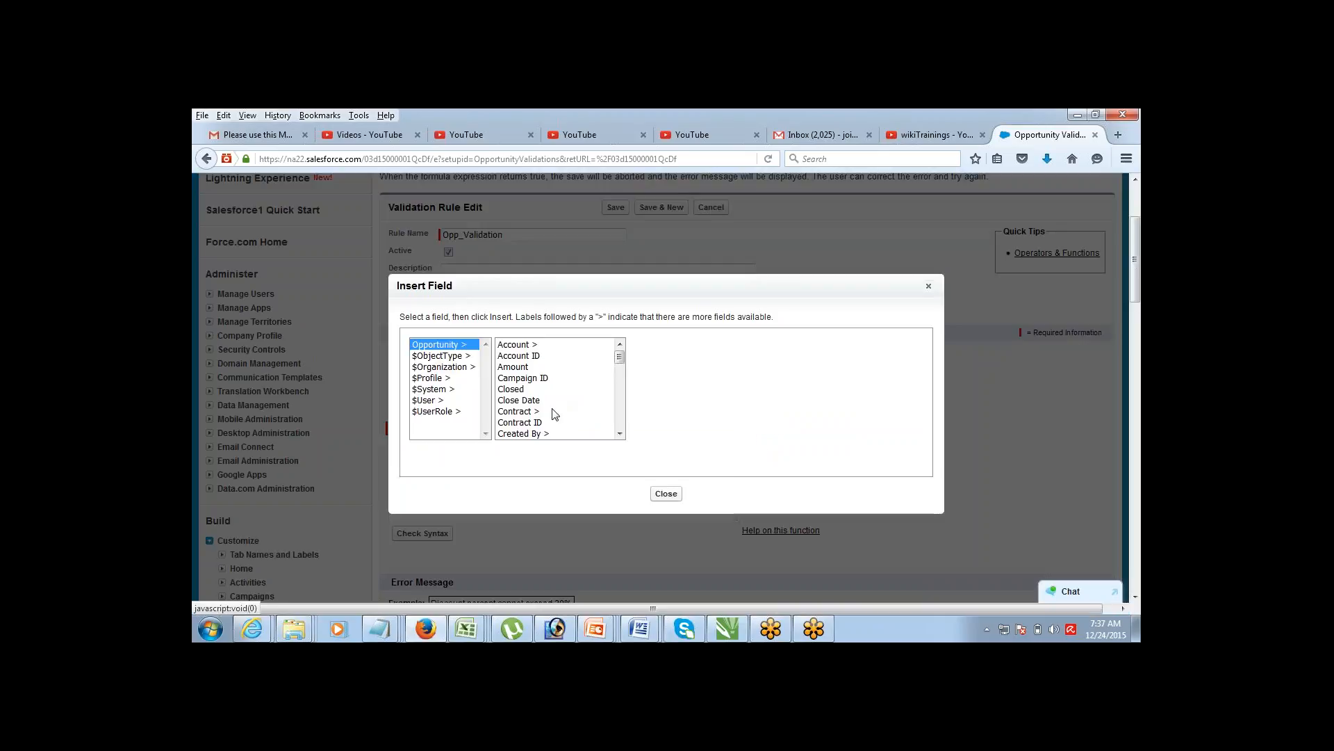
click(528, 400)
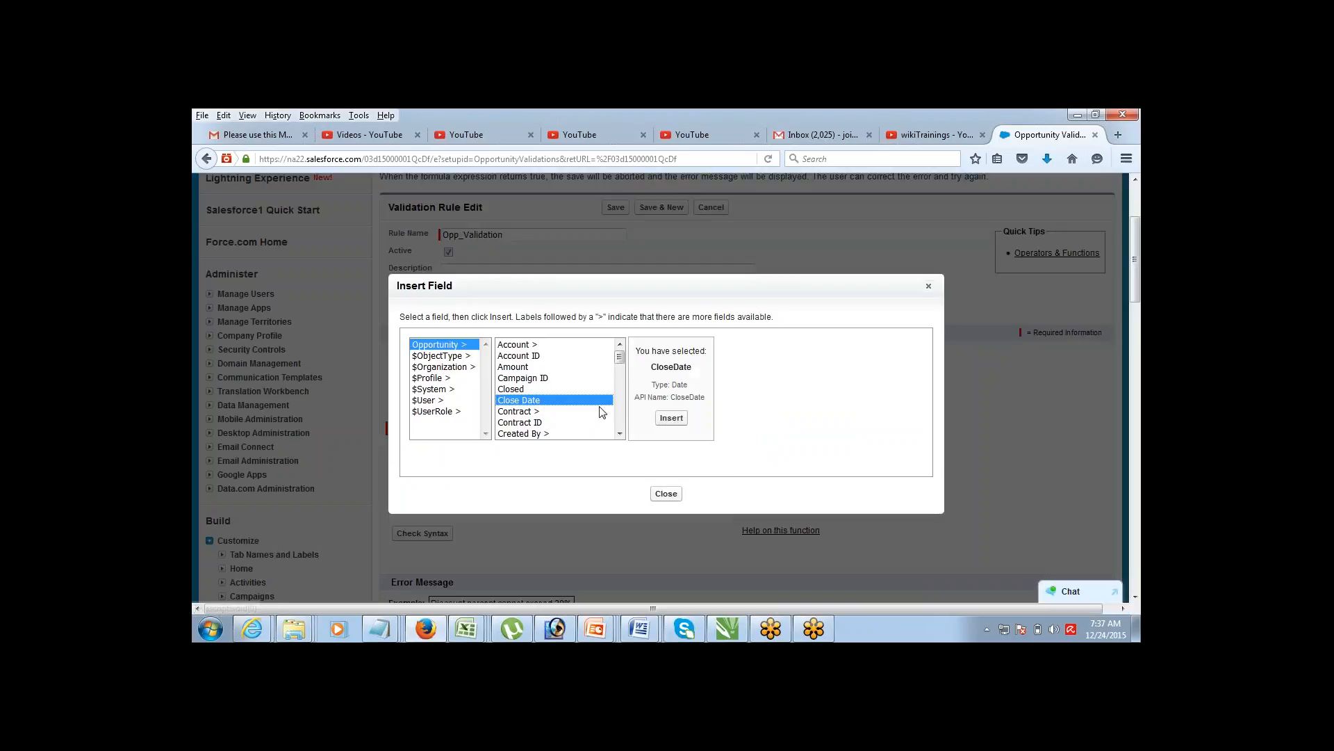
click(669, 419)
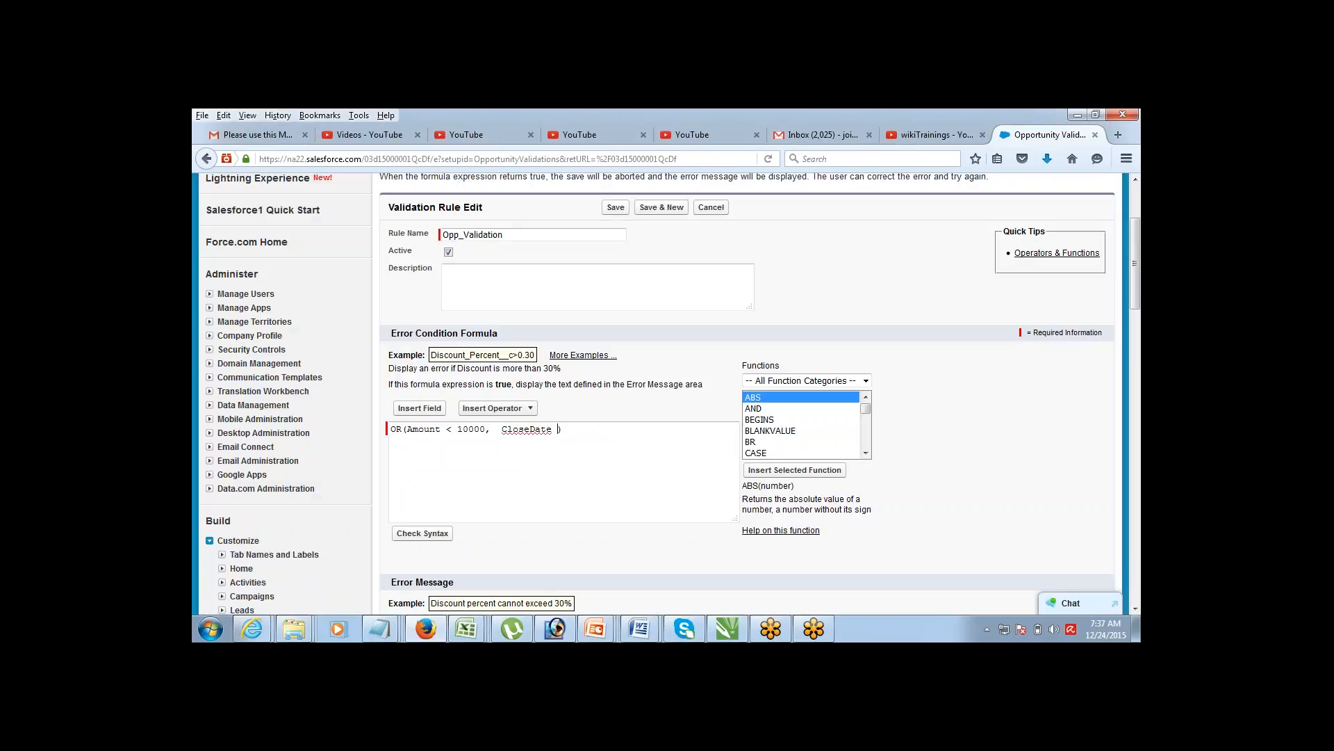
Step: Complete the second condition as CloseDate < TODAY() and confirm the syntax has no errors
text(< TODAY)
click(423, 536)
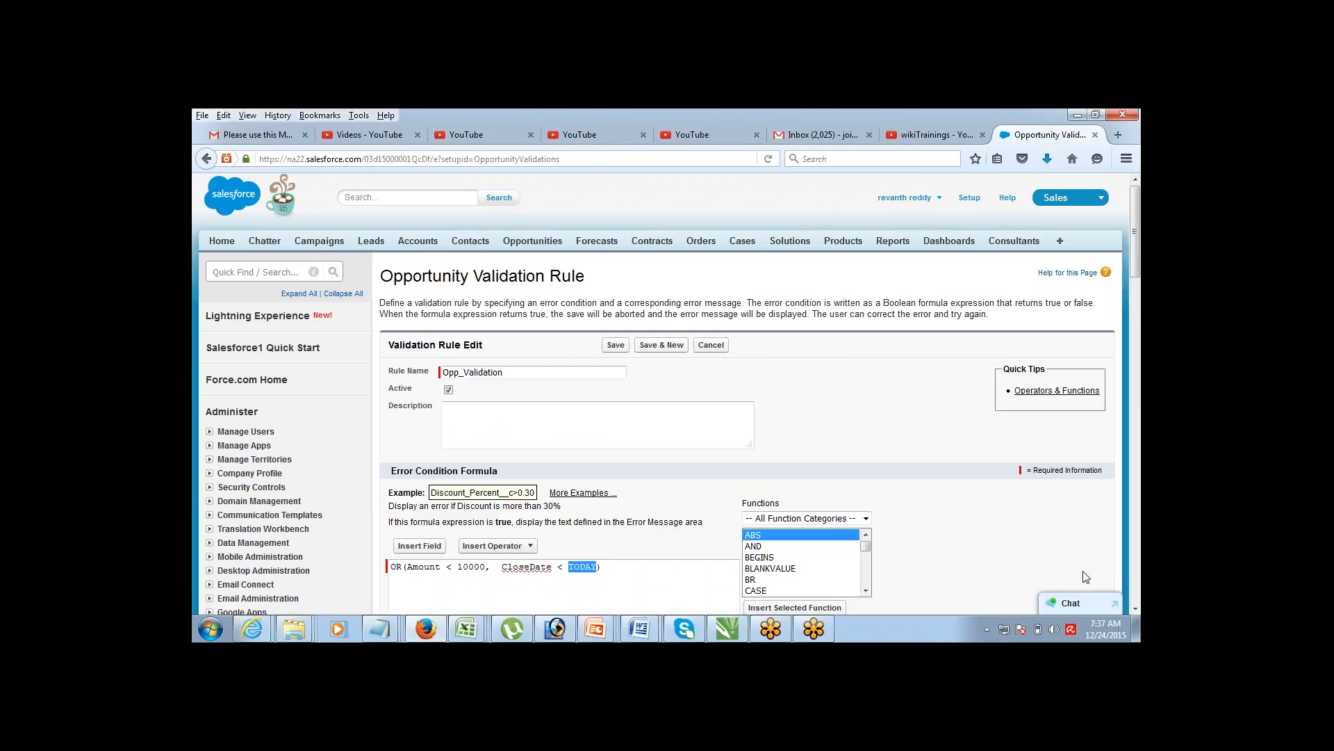
scroll(1134, 610, down, 5)
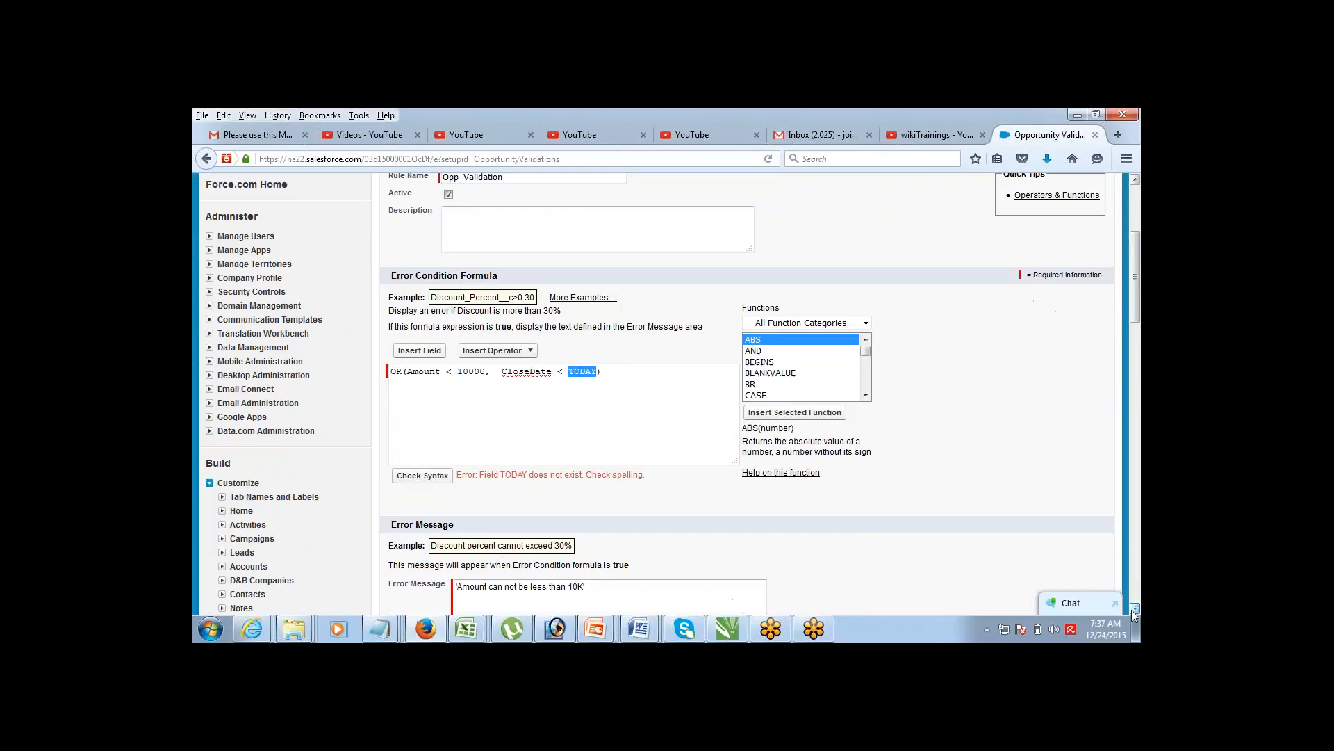
click(655, 353)
text(())
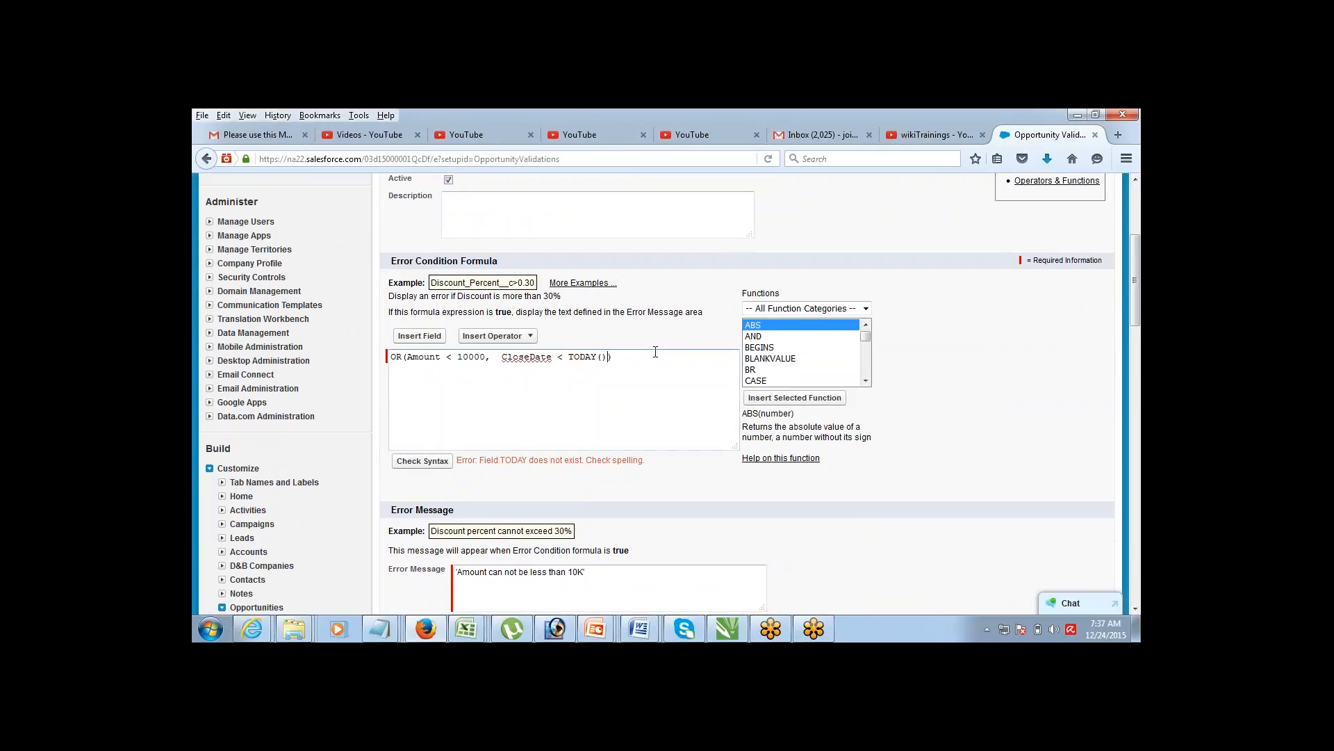
click(423, 461)
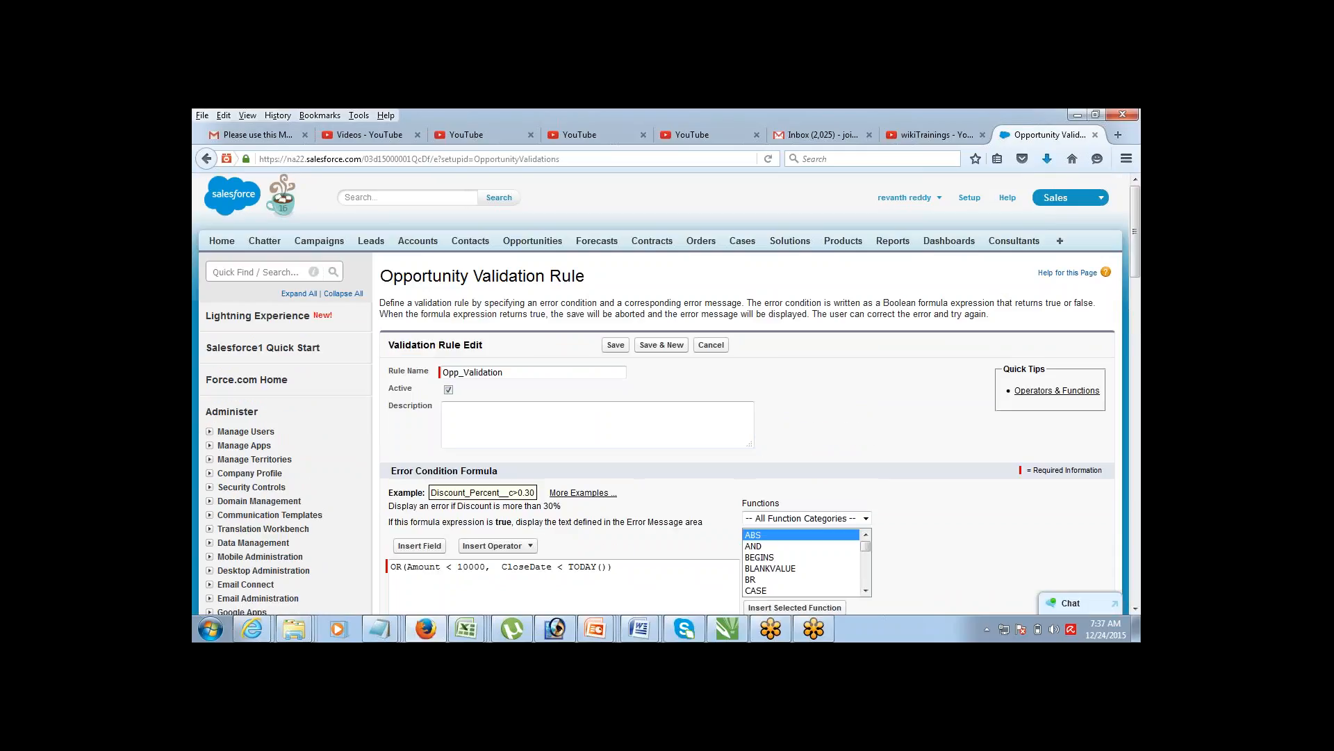
Step: Highlight the whole formula, then its Amount < 10000 and CloseDate < TODAY() conditions in turn
scroll(1137, 611, down, 6)
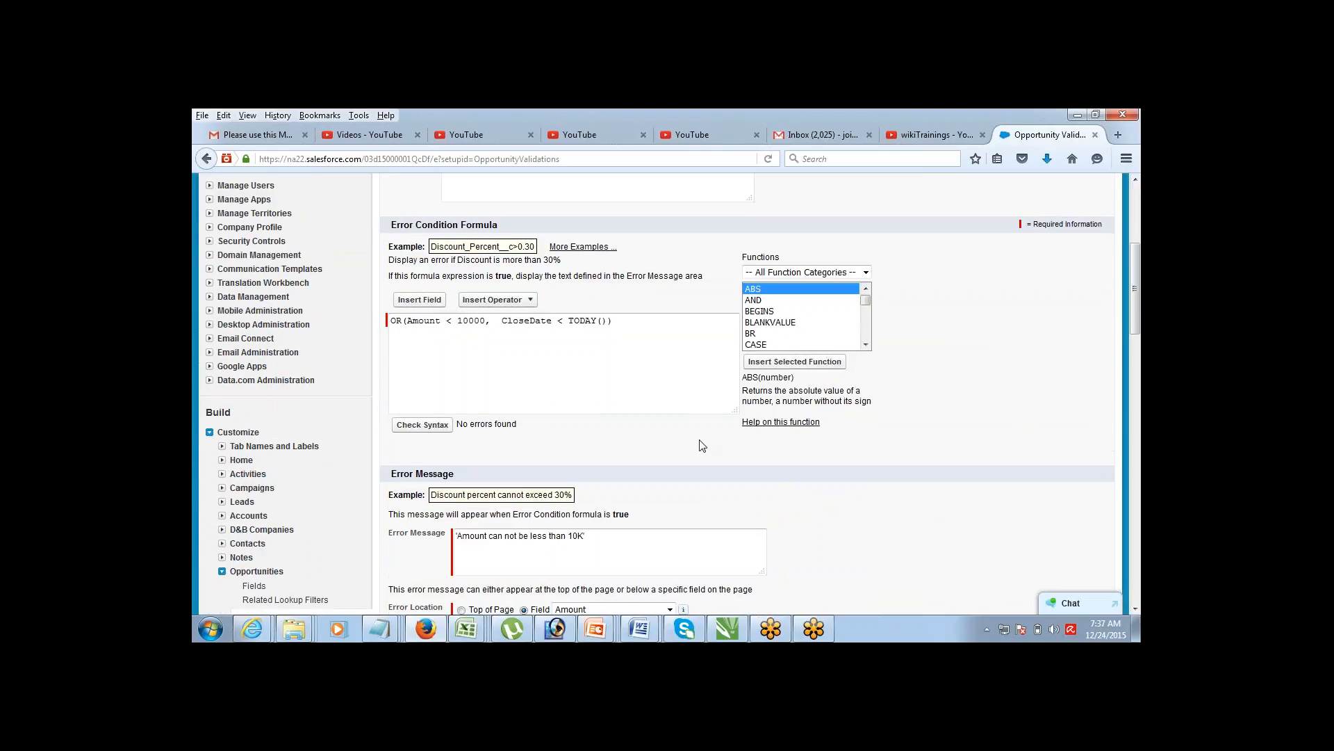
click(620, 317)
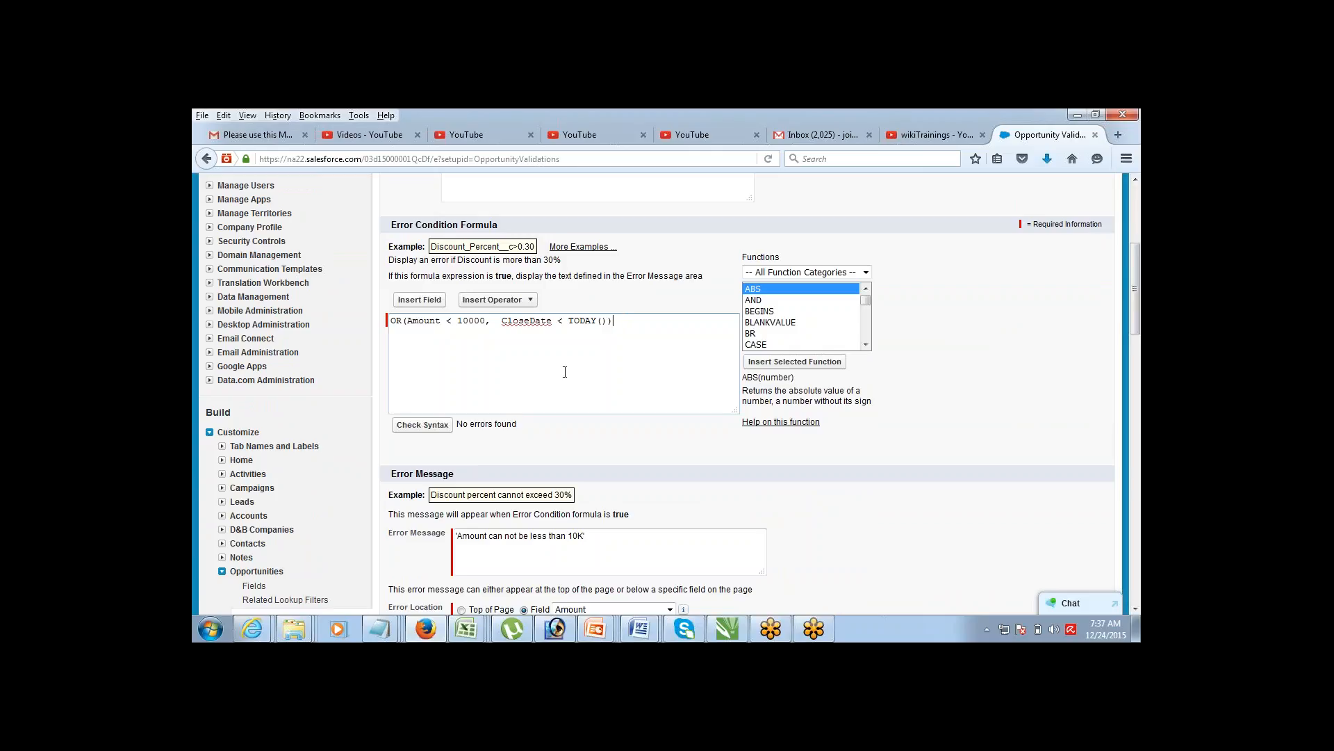
drag(392, 320, 694, 337)
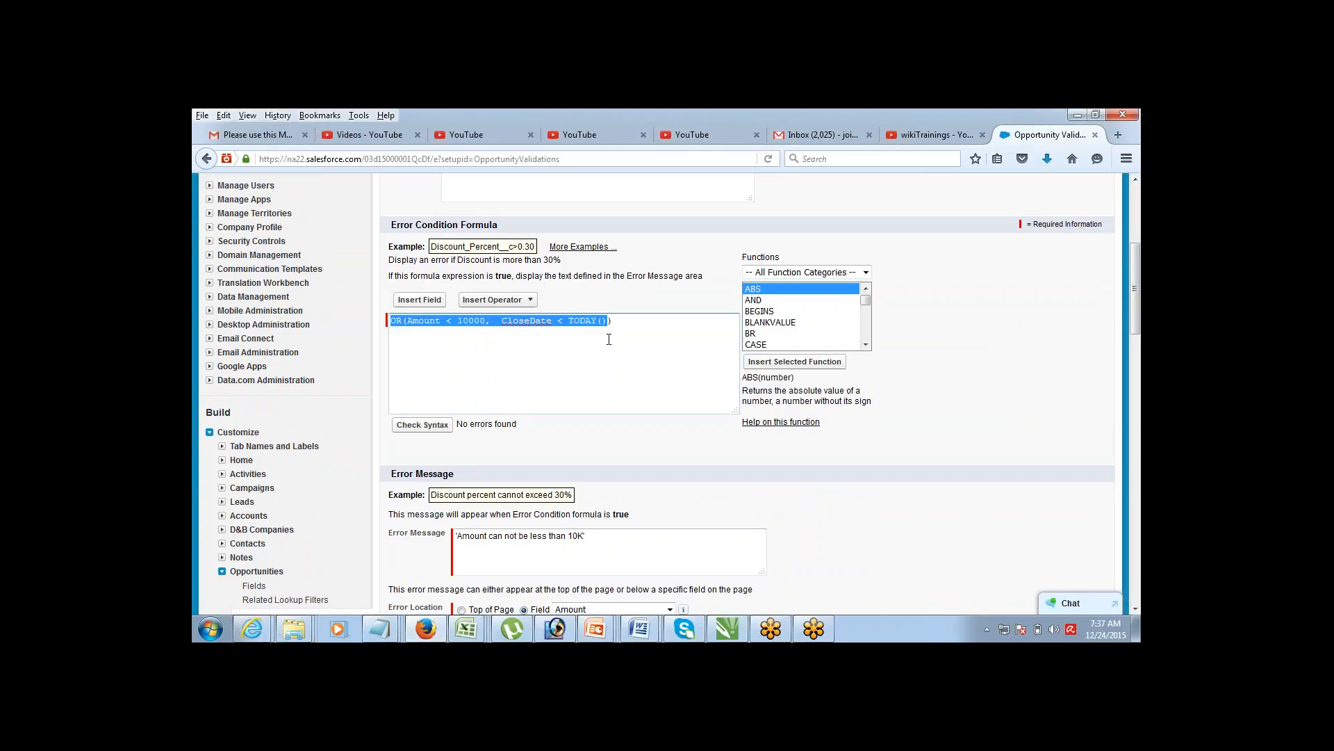
click(544, 348)
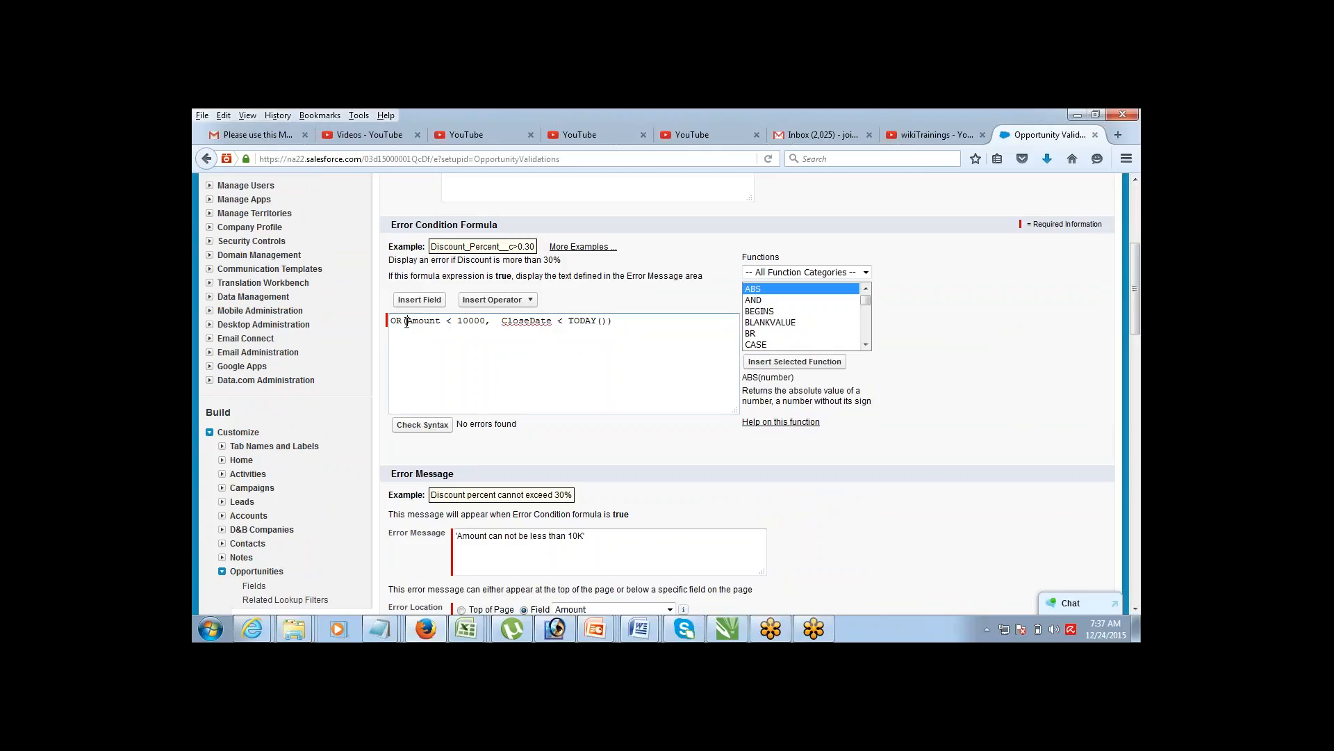
drag(406, 321, 486, 321)
click(609, 321)
mouse_move(608, 321)
mouse_down()
mouse_move(457, 321)
mouse_move(501, 321)
mouse_up()
click(399, 342)
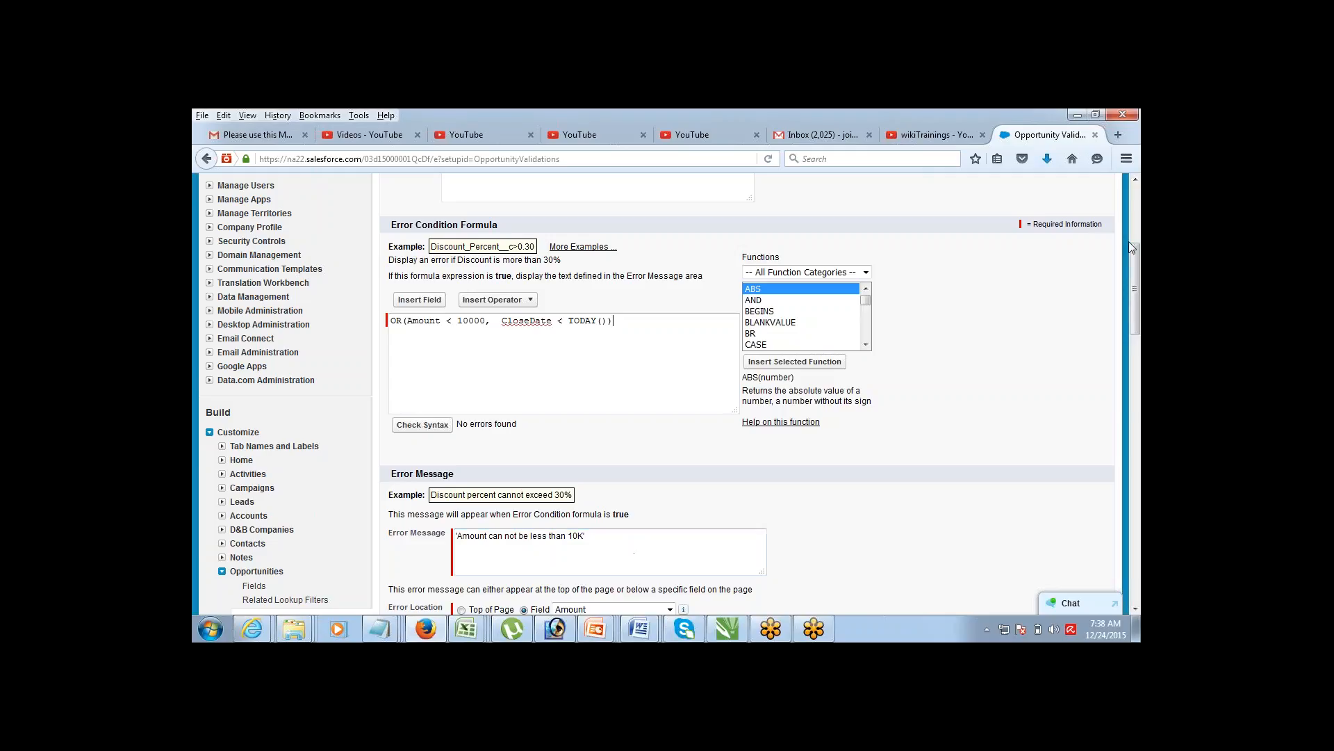
scroll(1130, 248, up, 5)
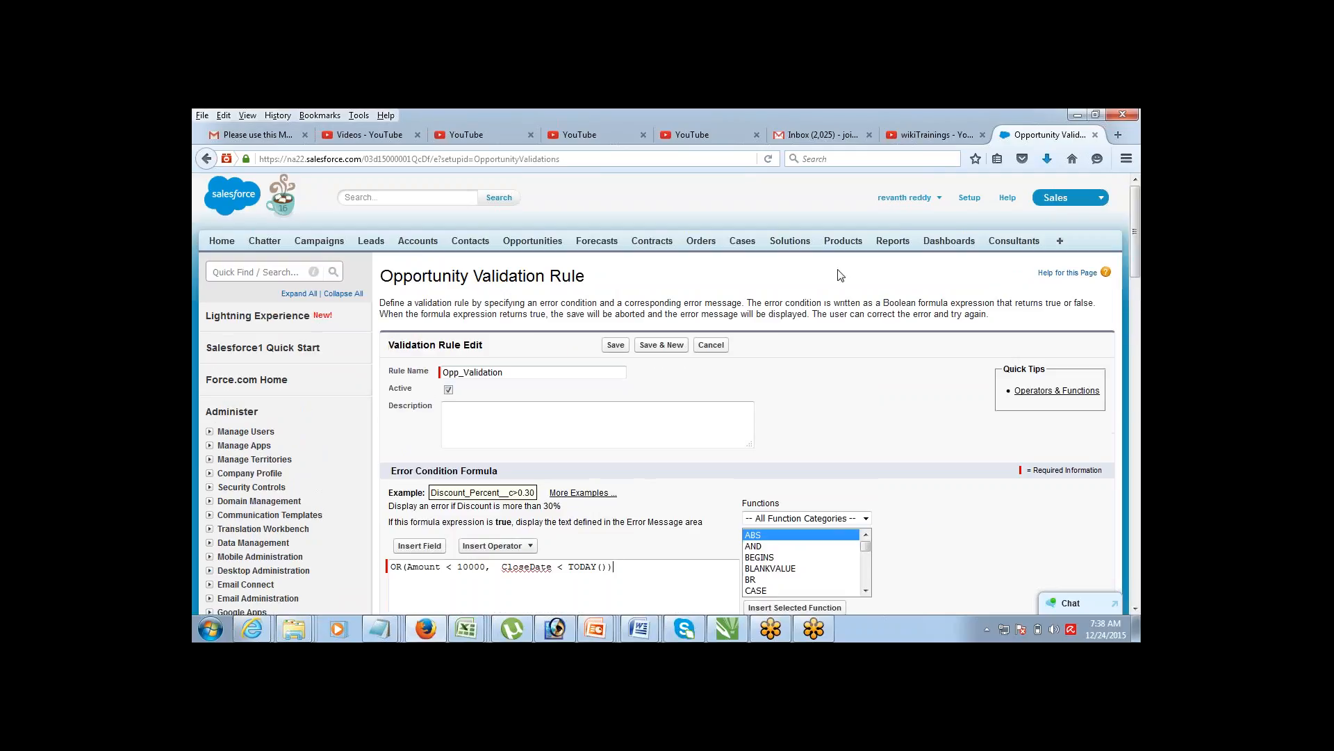
Step: Save Opp_Validation, view the Pyramid Emergency Generators opportunity, then start a new opportunity
click(615, 347)
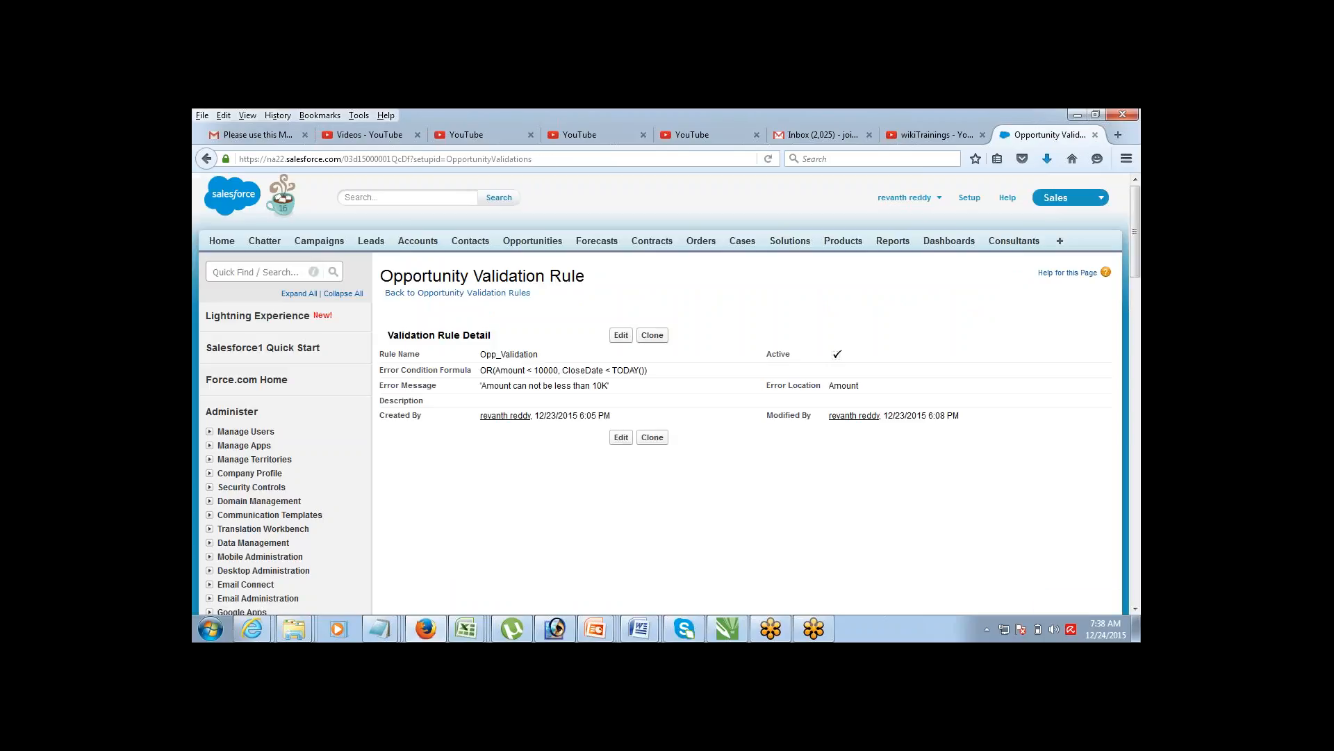
click(518, 240)
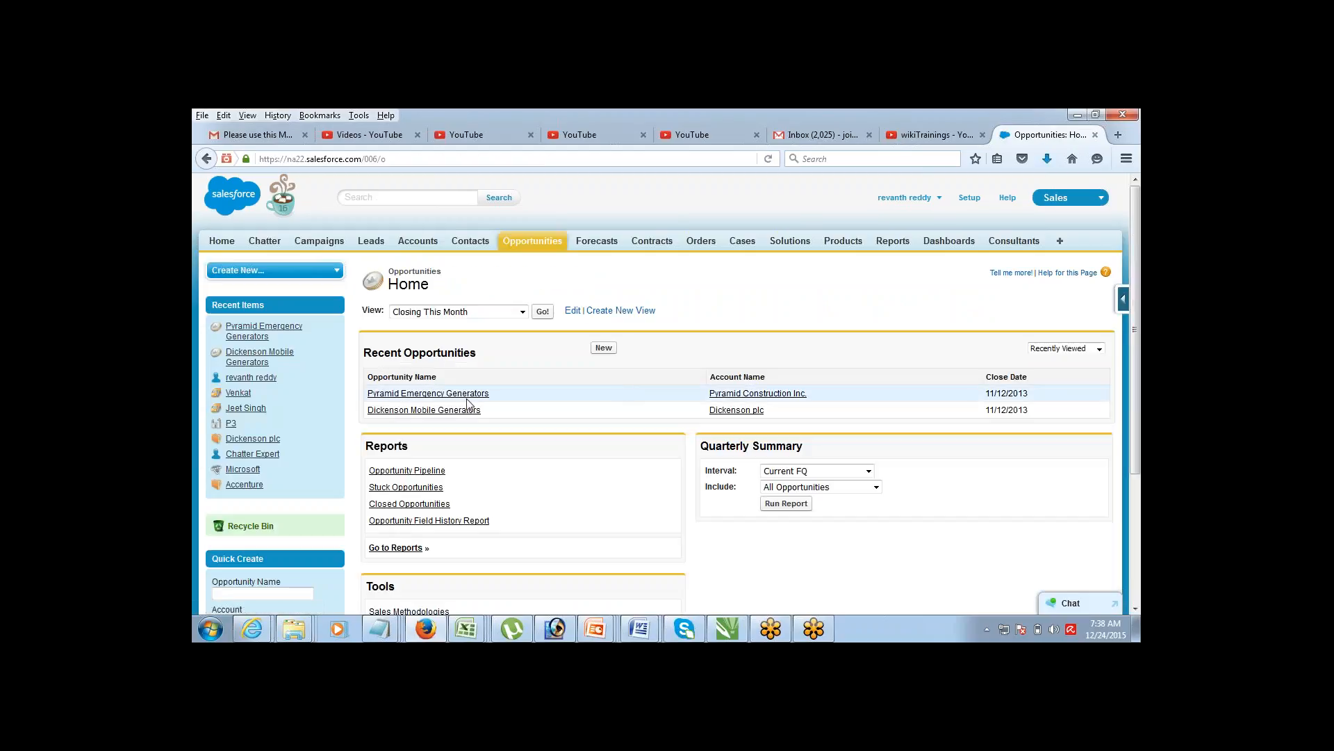
click(455, 394)
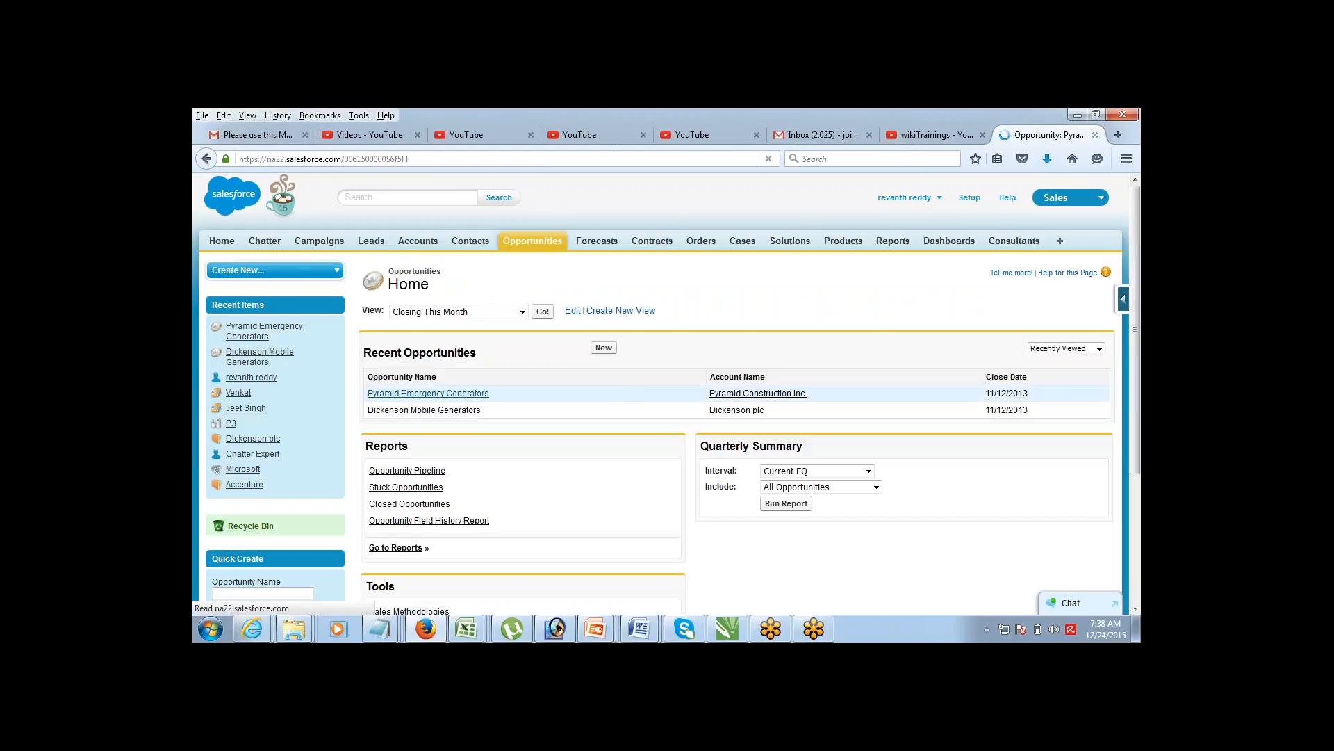
click(206, 159)
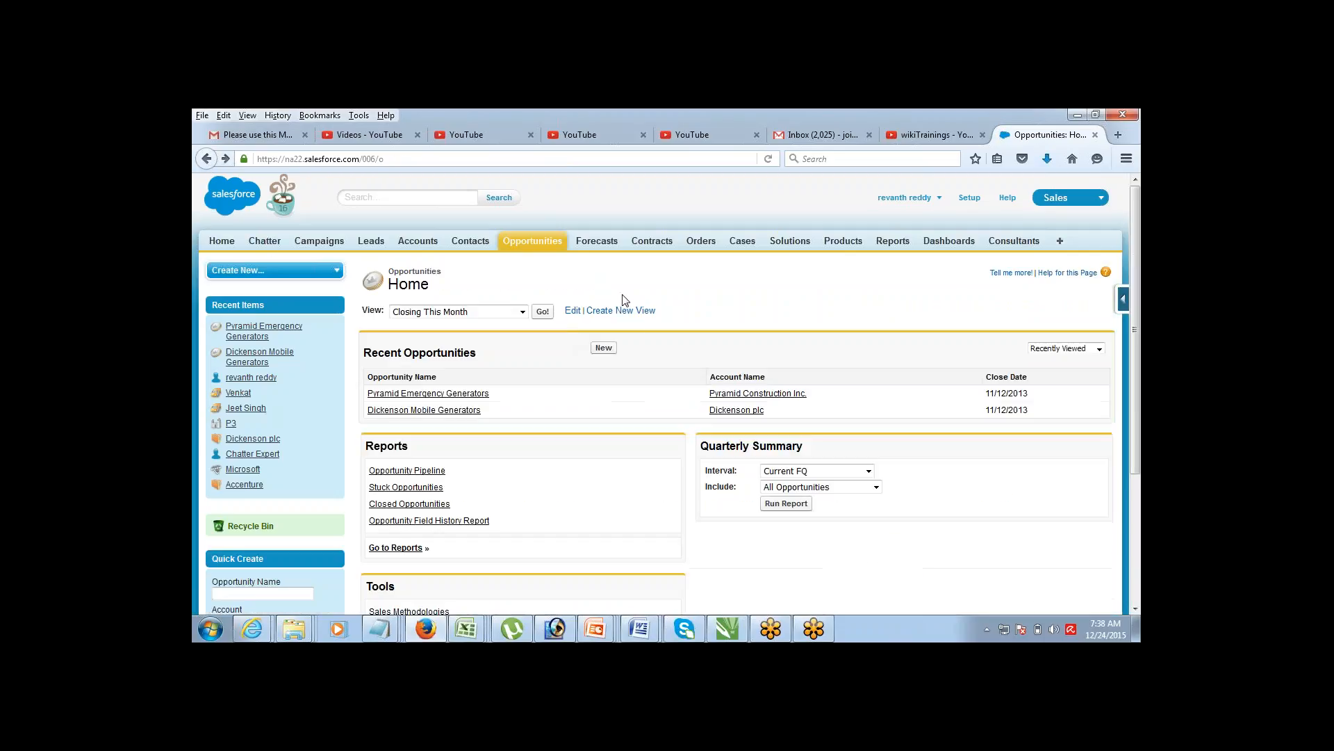
click(600, 355)
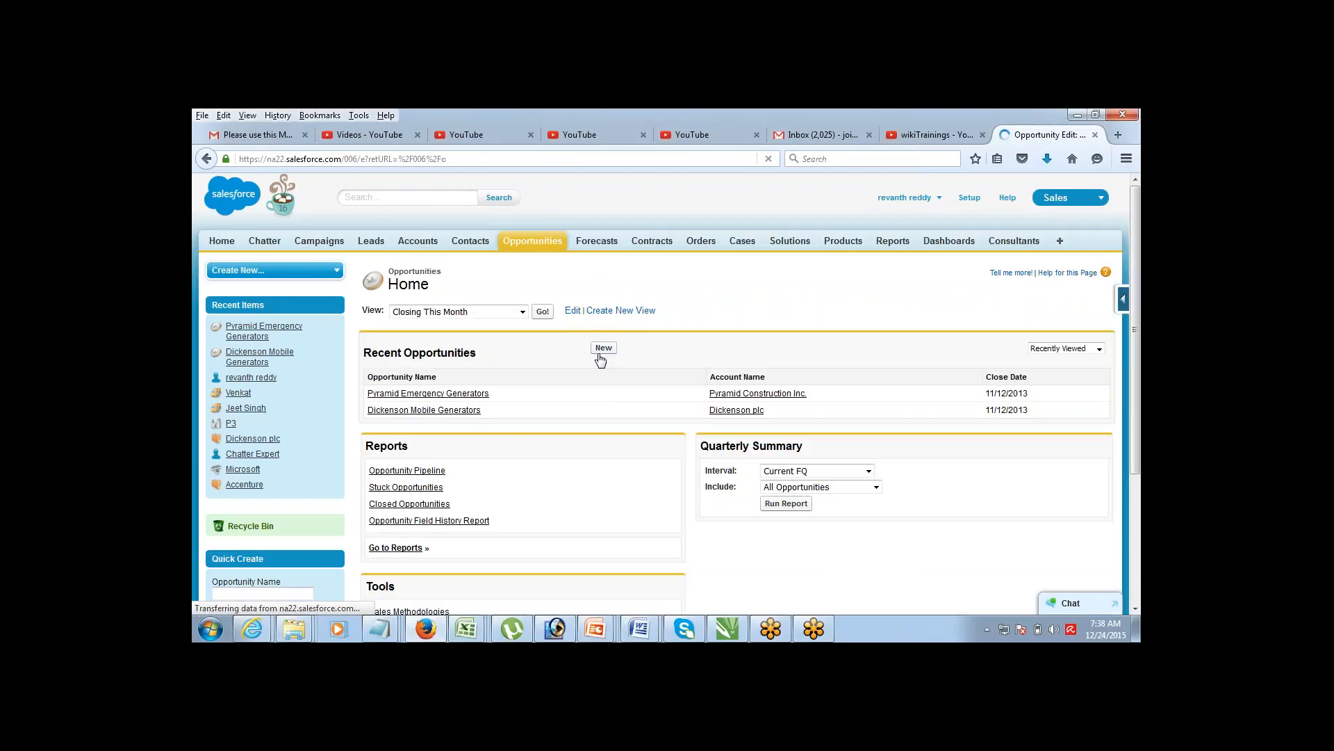
Step: Enter Opportunity Name op2 and Amount 12000
text(op2)
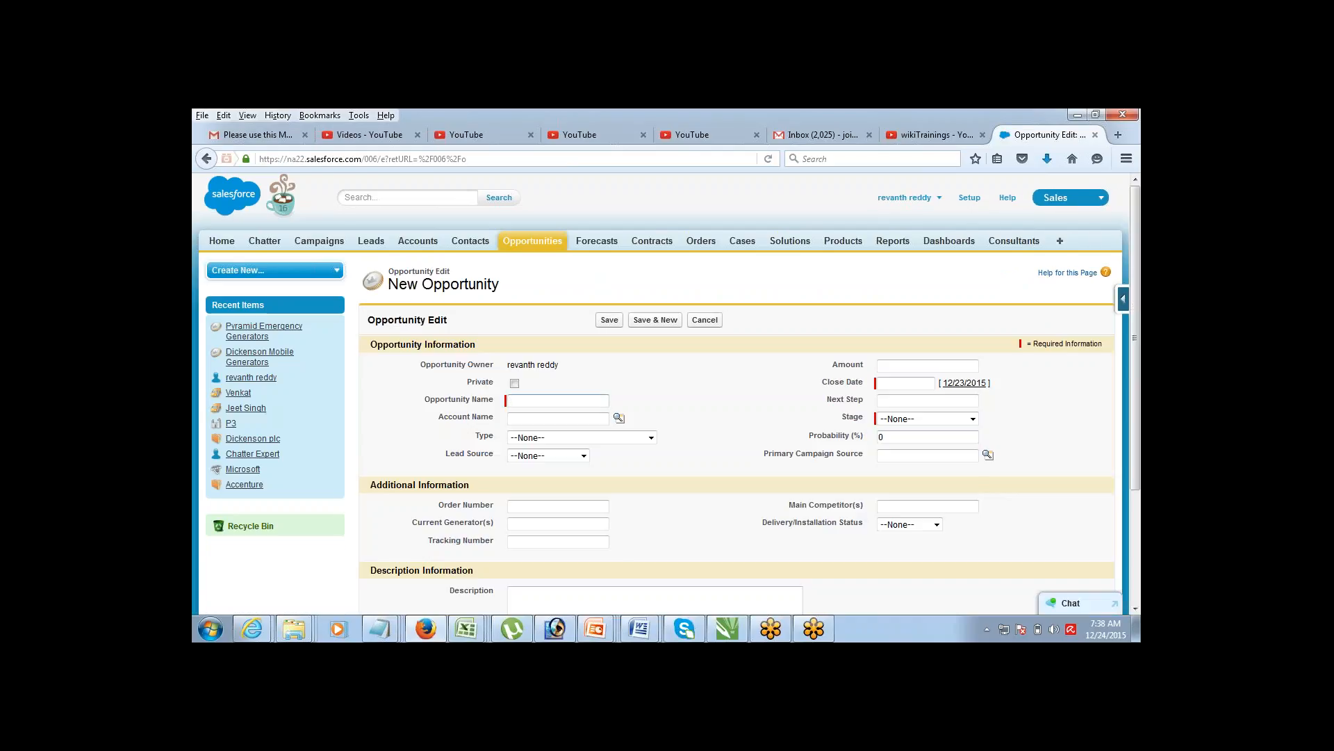
click(688, 406)
click(948, 366)
text(120000=)
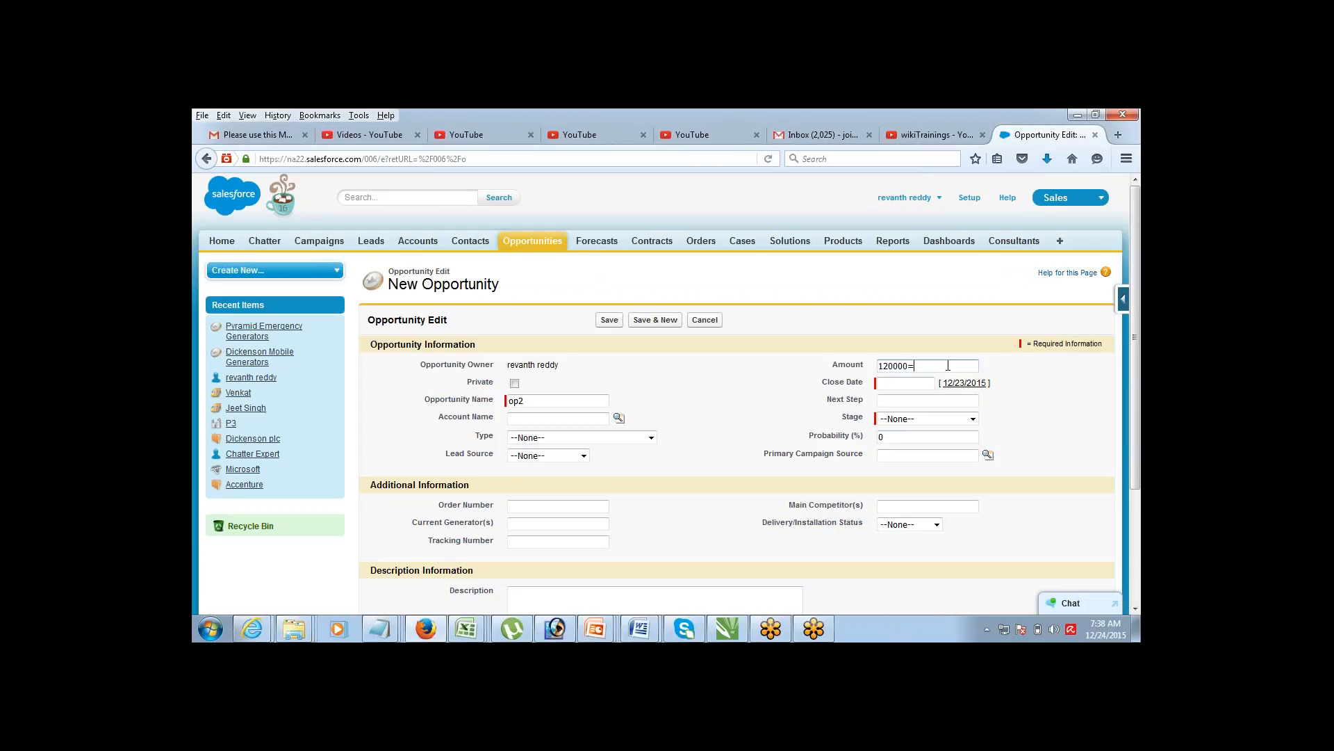
key(BackSpace)
click(949, 339)
Step: Set Close Date 12/21/2015 and Stage Needs Analysis, then save to trigger the validation
click(918, 383)
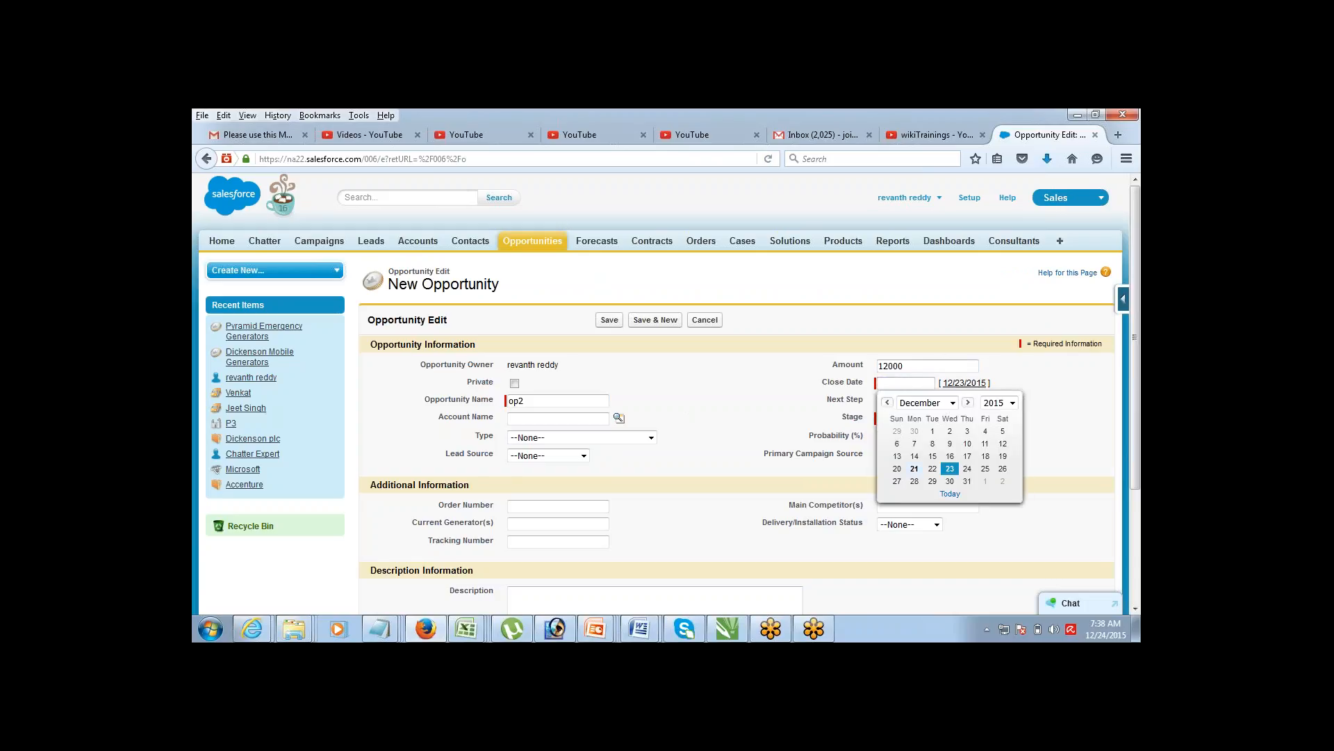
click(912, 477)
click(928, 417)
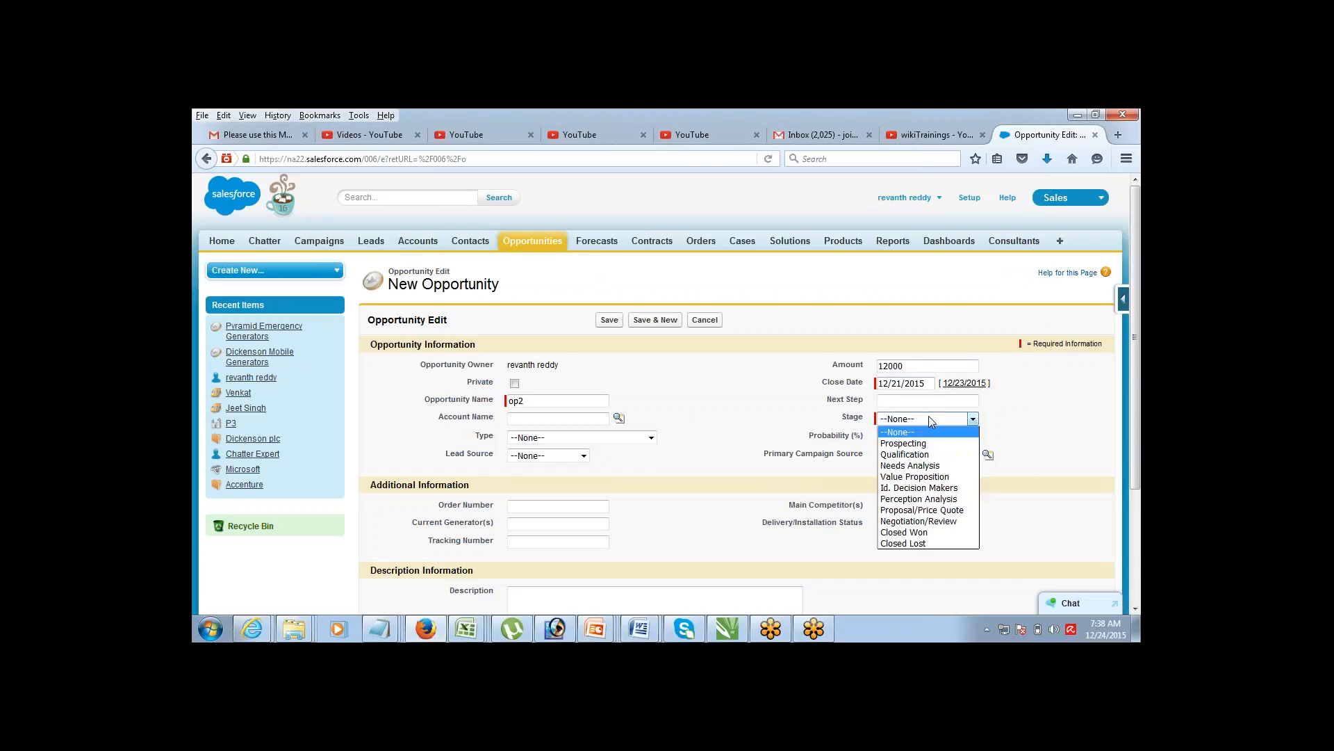
click(915, 467)
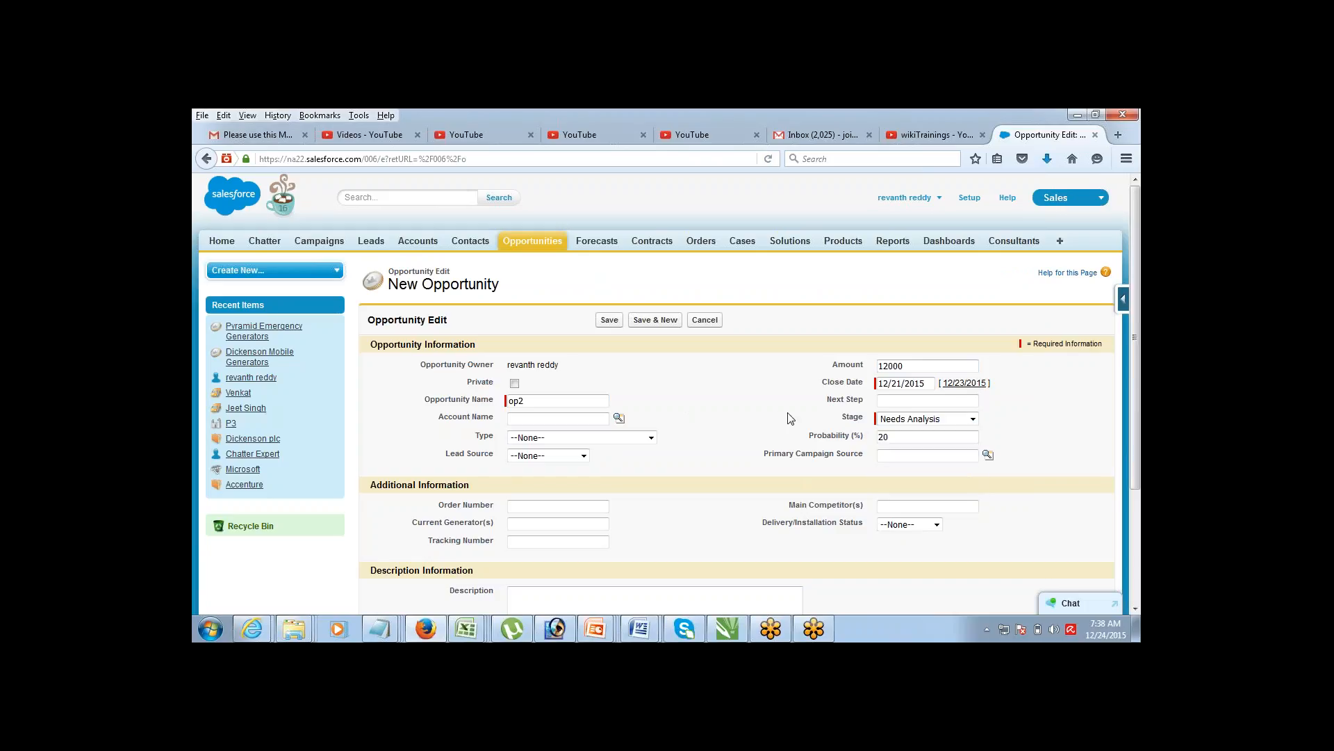
click(616, 324)
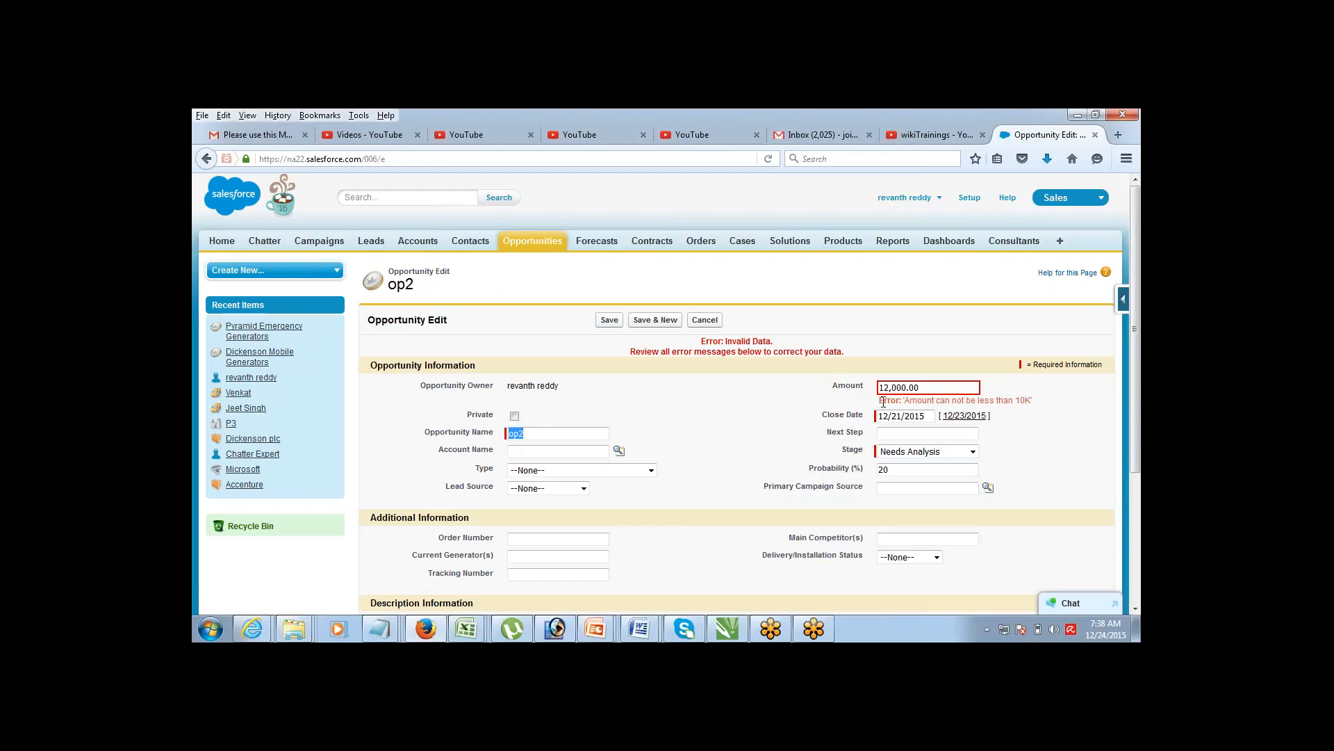
drag(883, 402, 1032, 399)
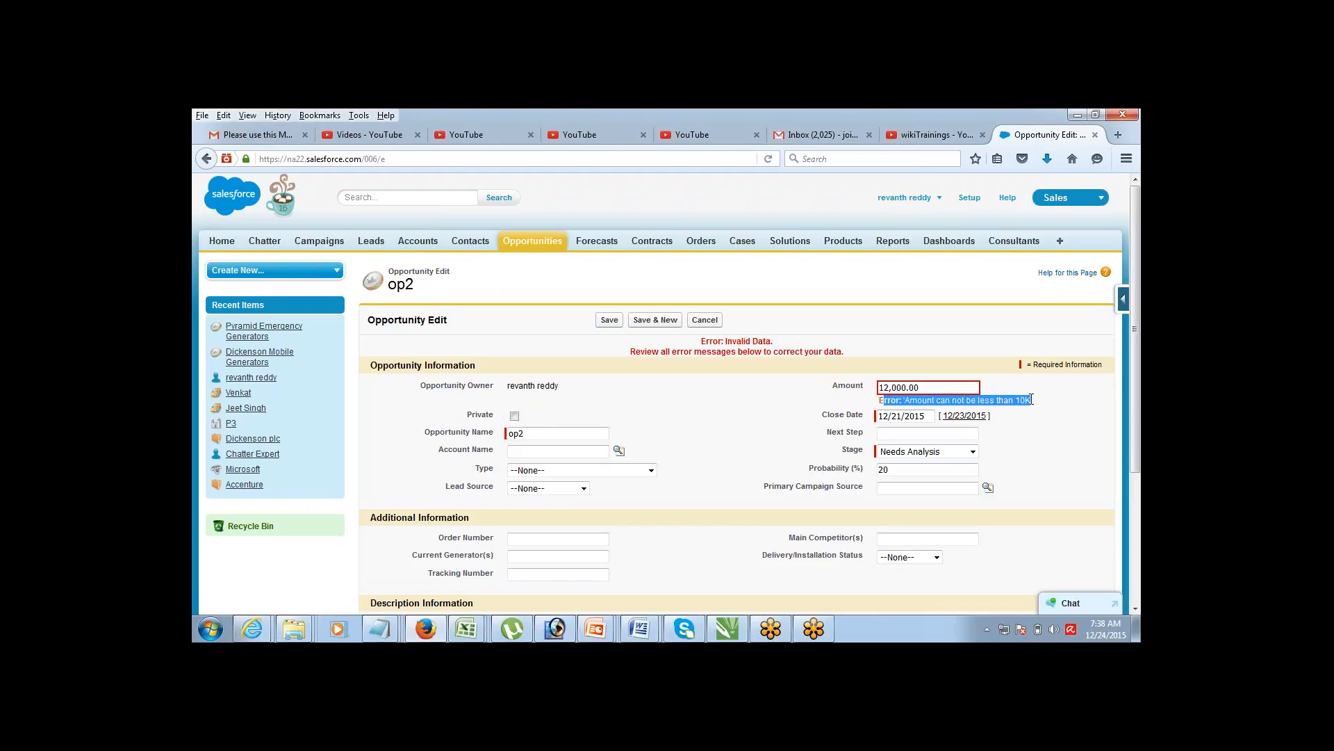
click(877, 408)
drag(879, 401, 1035, 405)
click(758, 354)
double_click(759, 354)
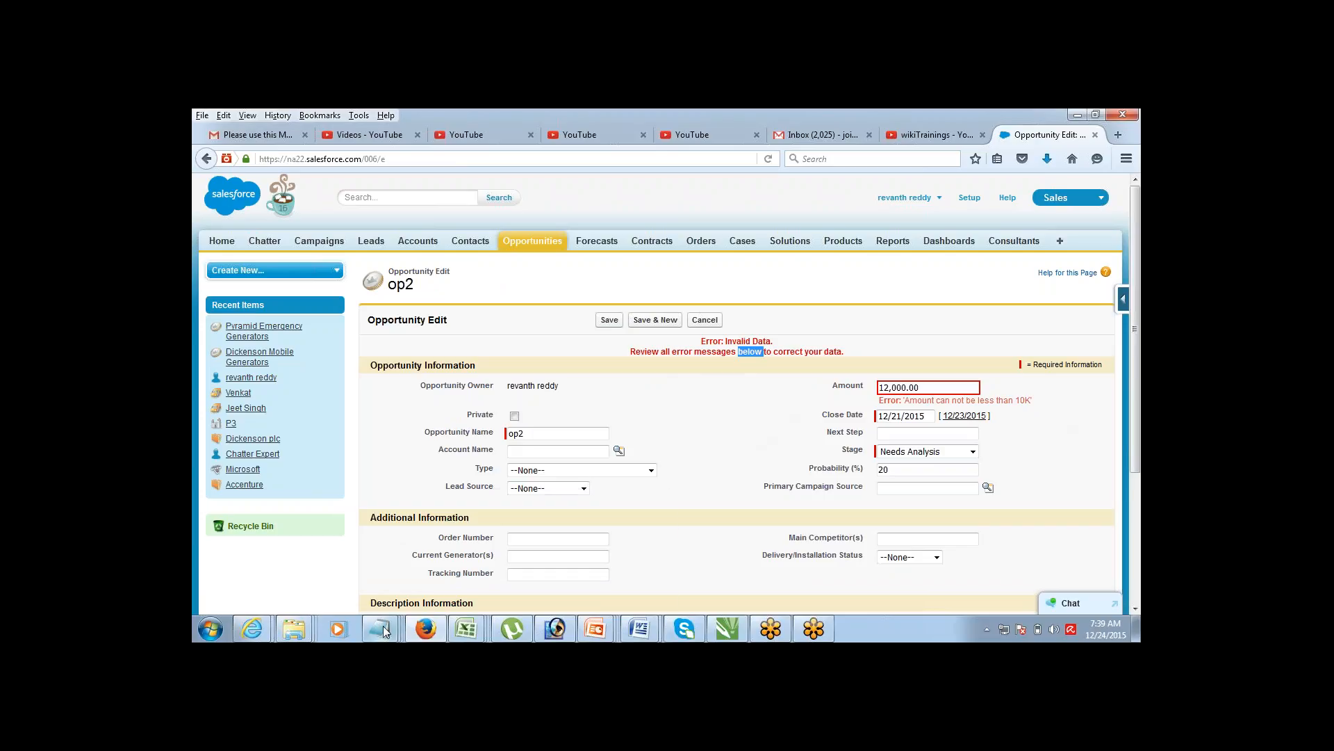
mouse_move(382, 626)
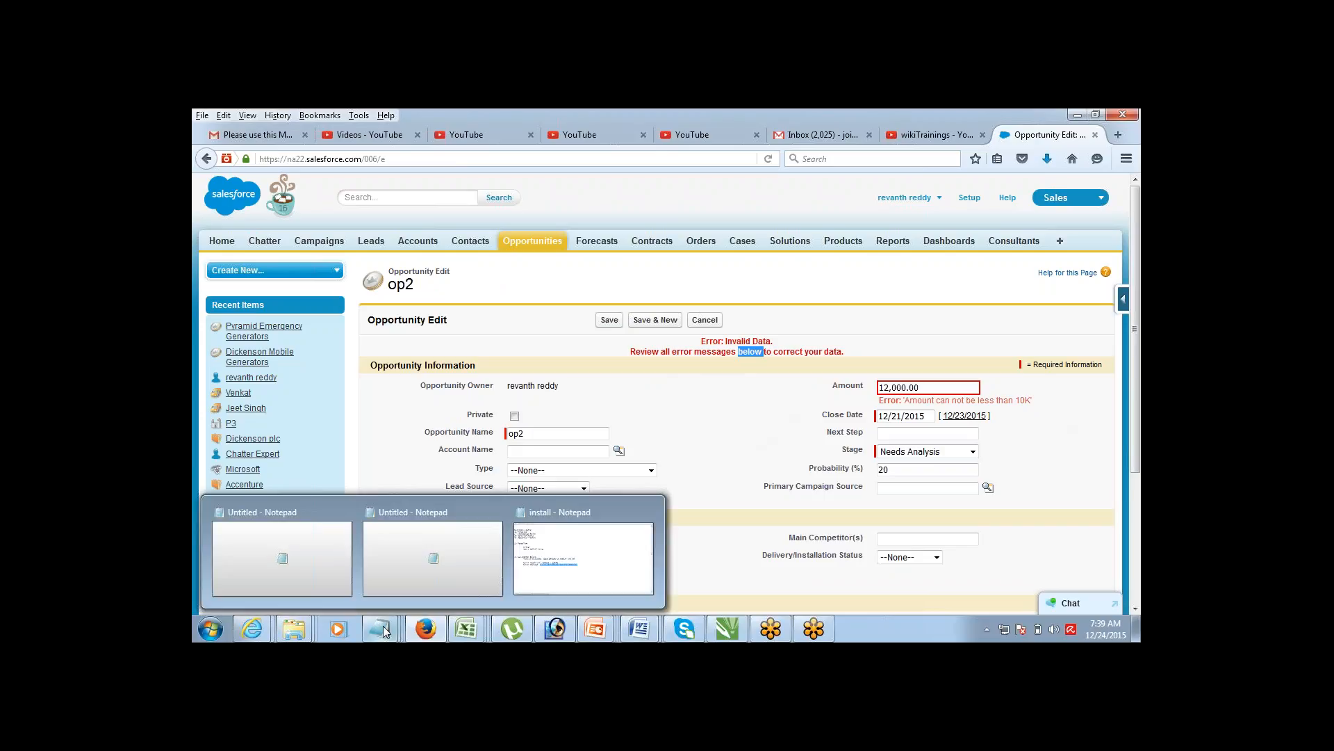
click(858, 304)
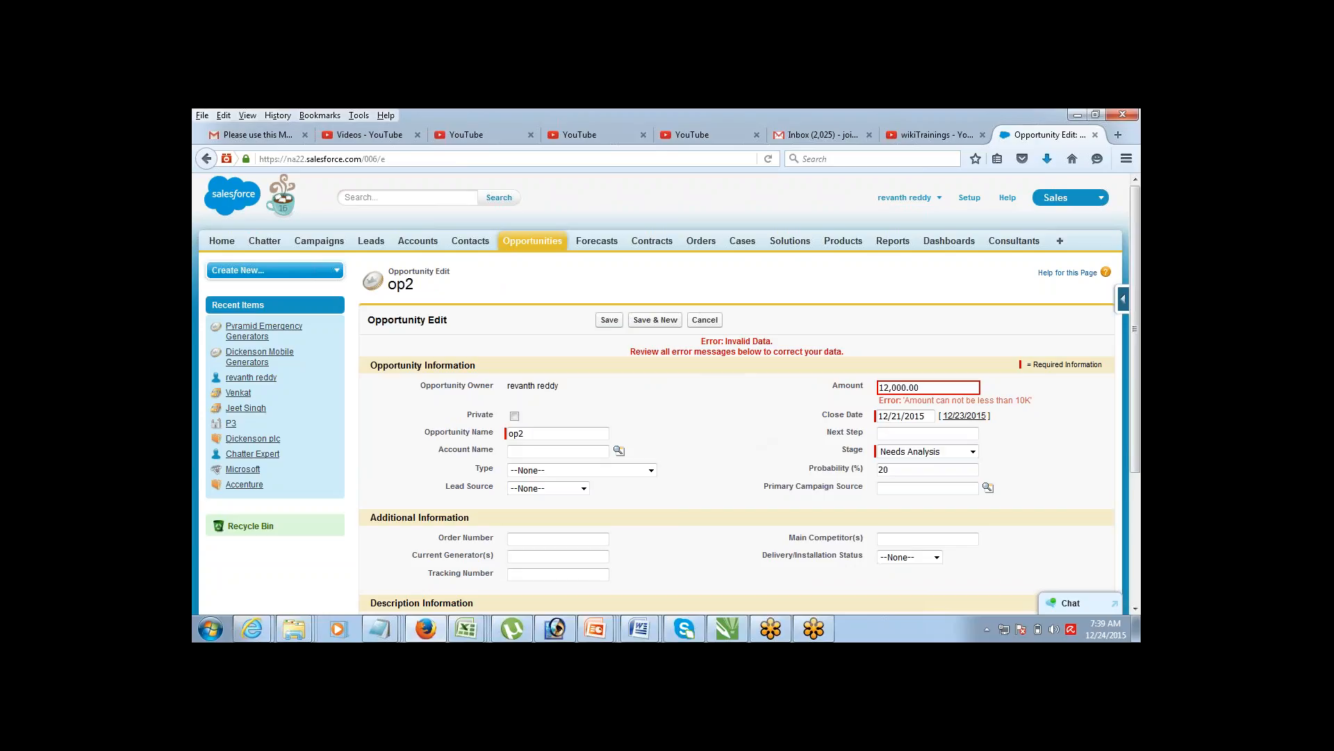
click(880, 415)
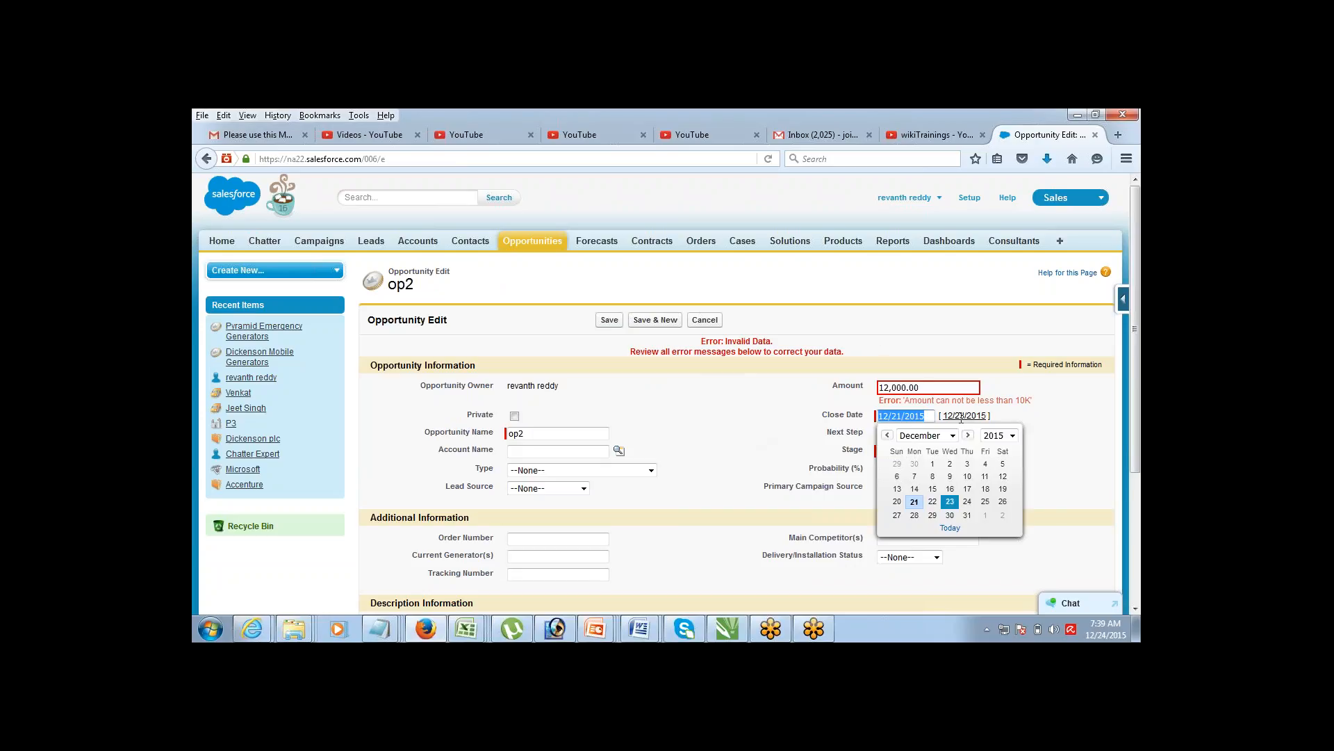
click(985, 358)
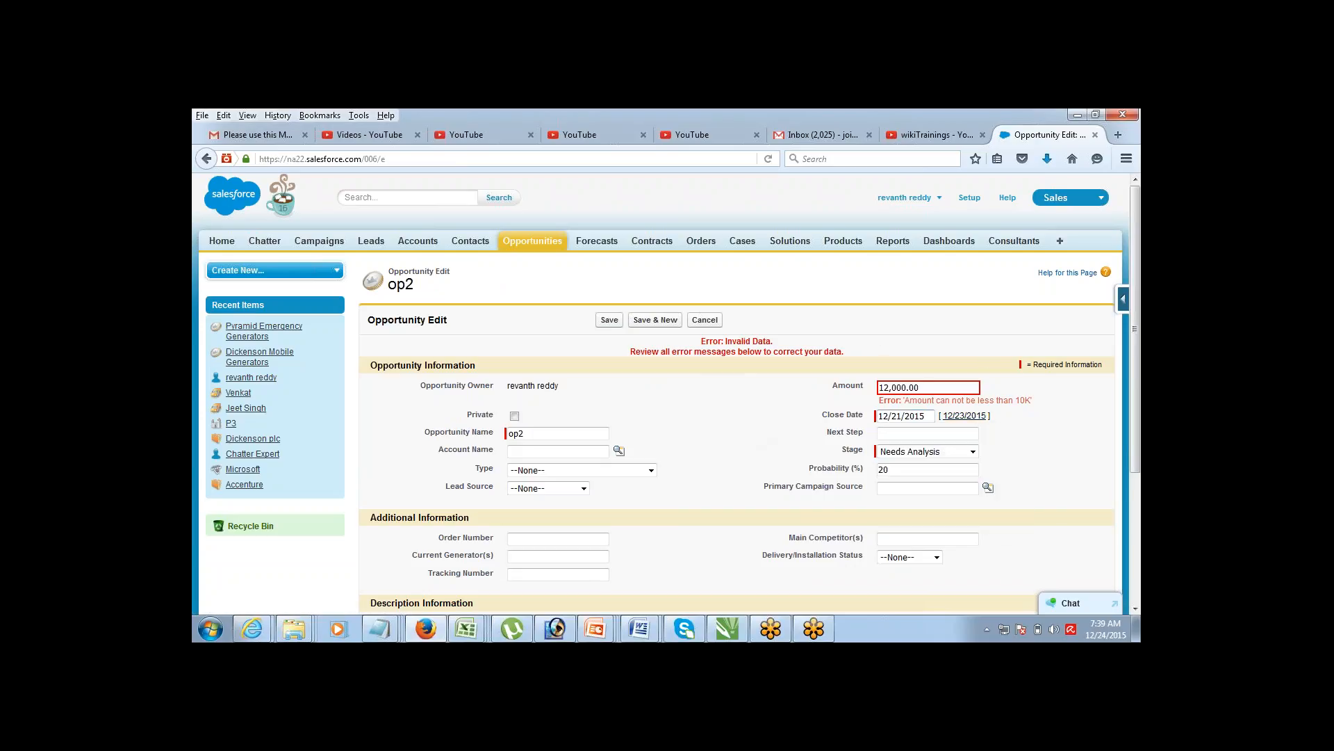
click(930, 417)
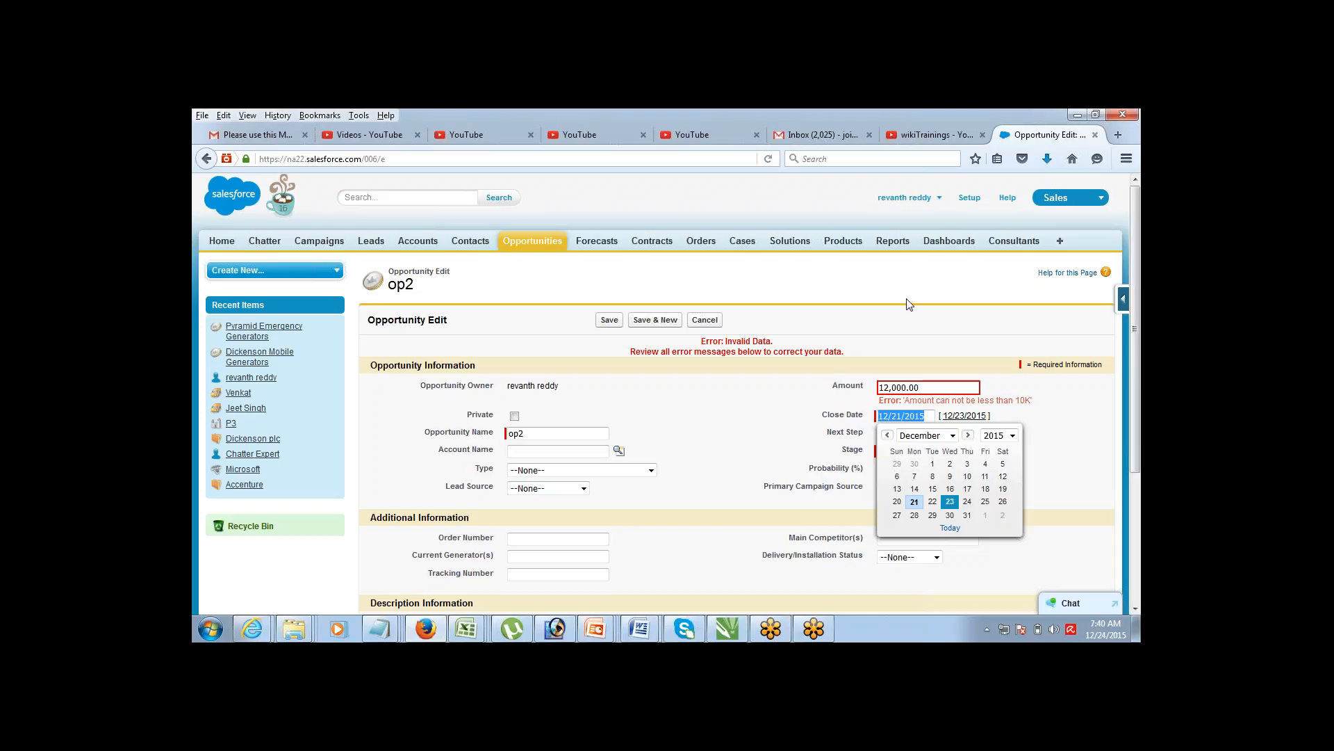
Step: Leave the opportunity edit page showing the validation error and go to Salesforce Setup
click(970, 198)
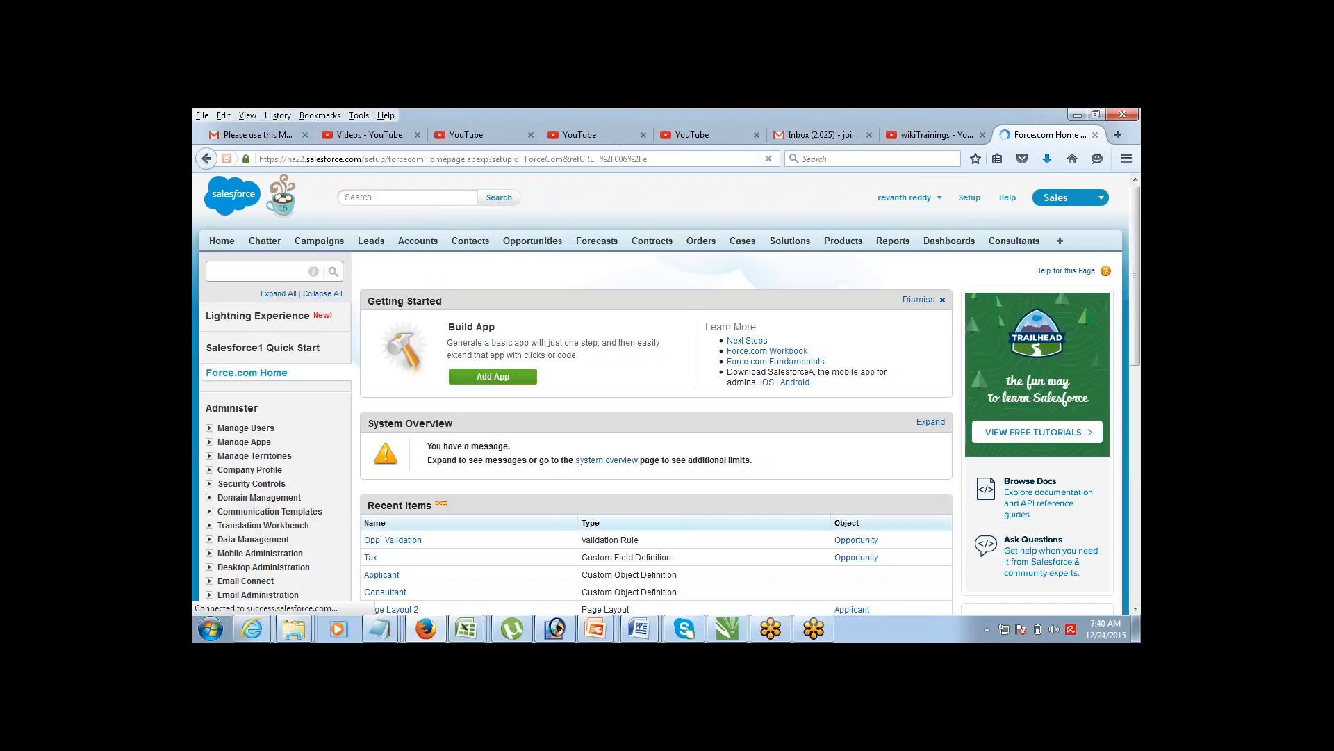
Step: Navigate Build > Customize > Opportunities to the Opportunity Validation Rules list
scroll(1121, 269, down, 5)
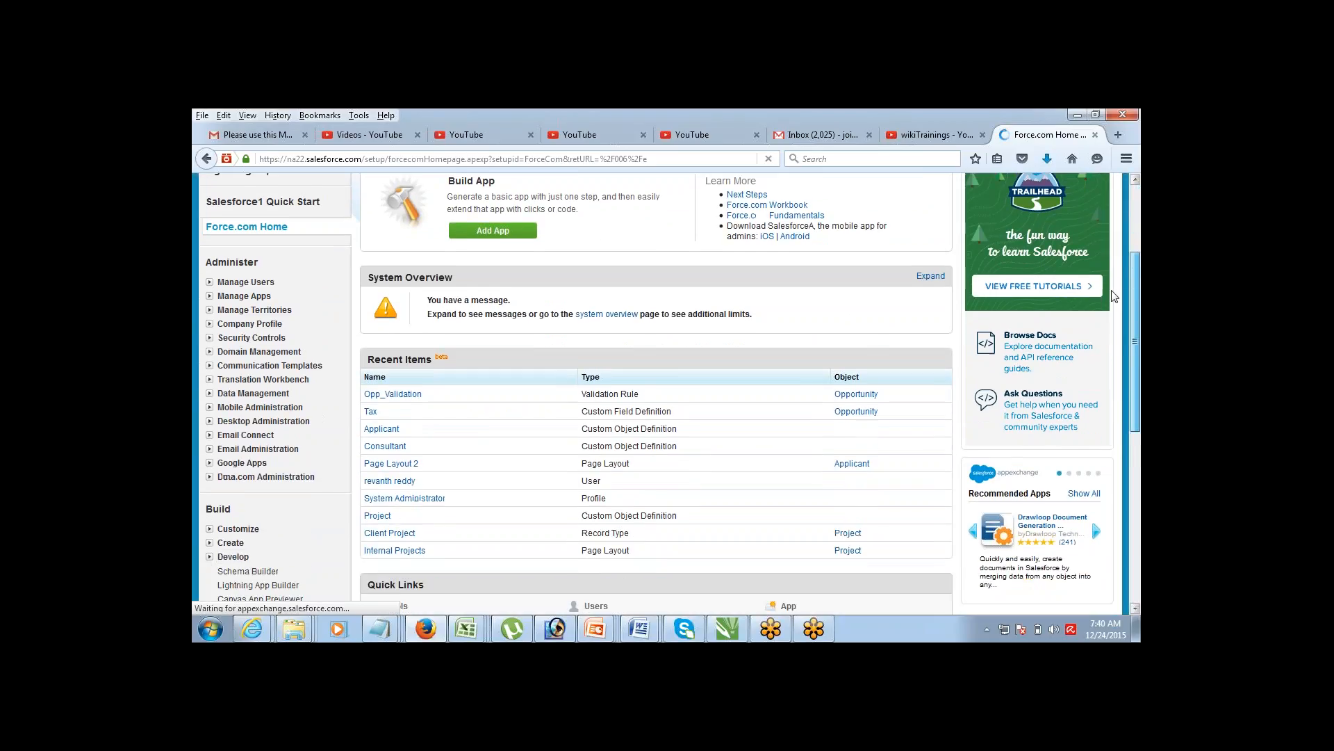
click(1136, 609)
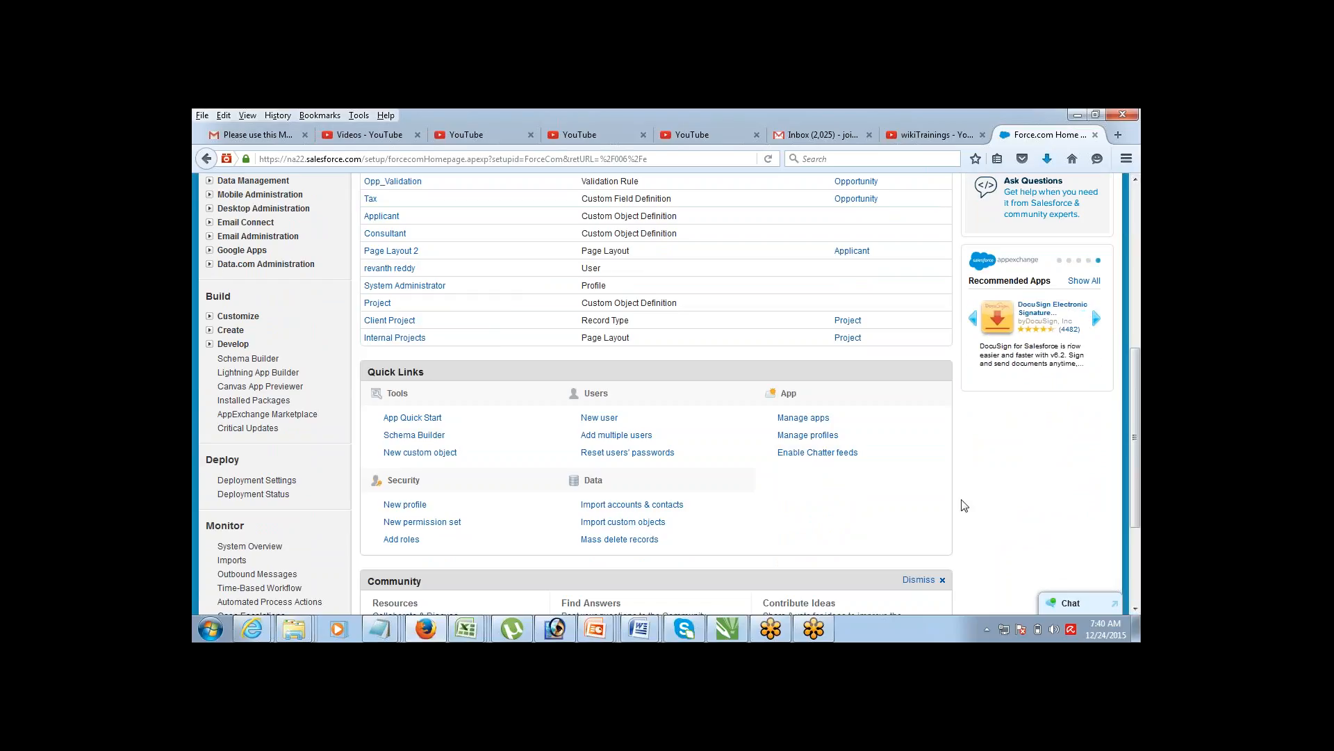
click(210, 316)
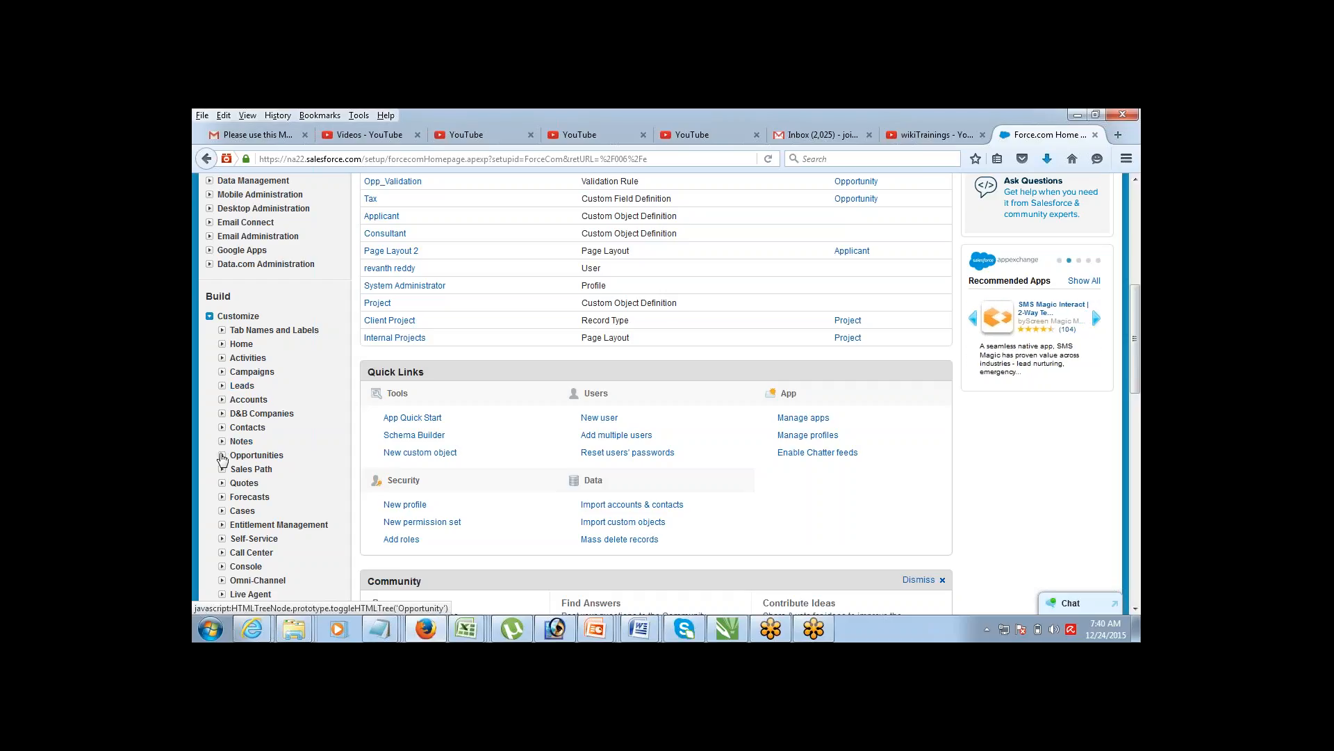
click(222, 458)
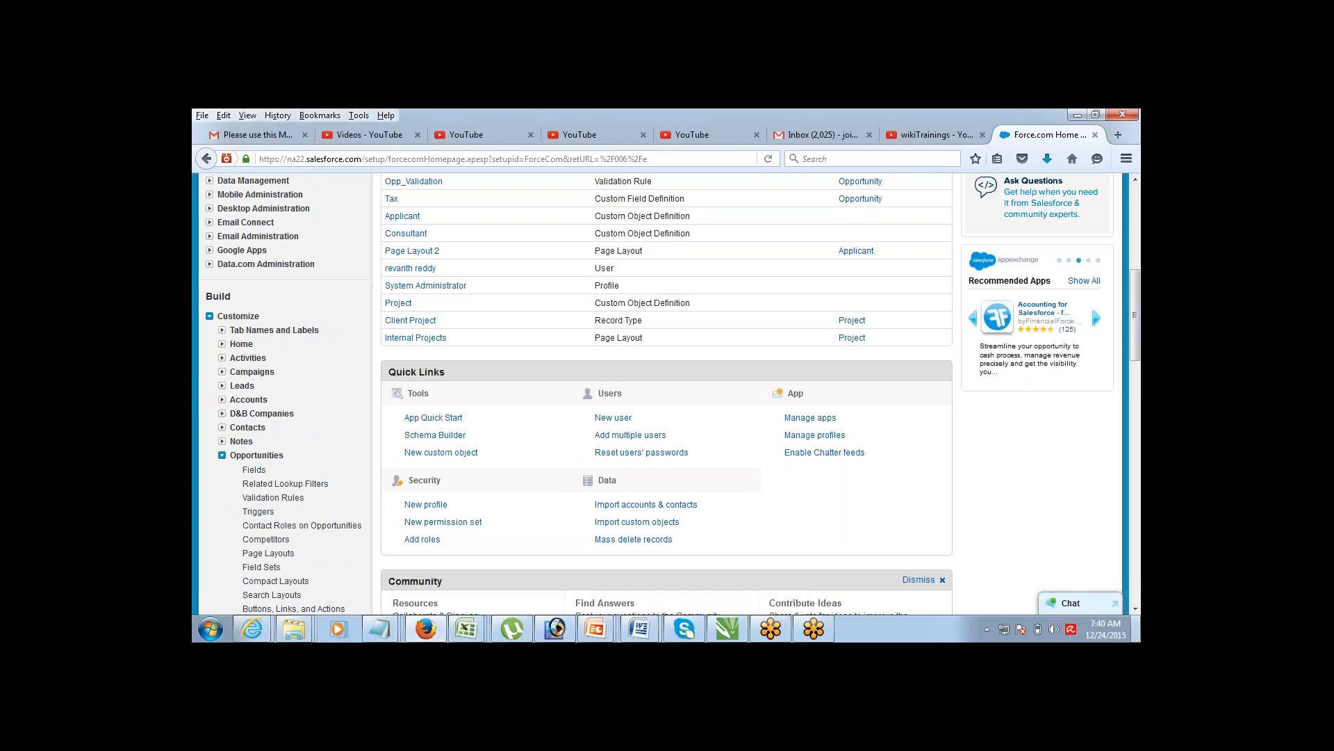
click(1135, 609)
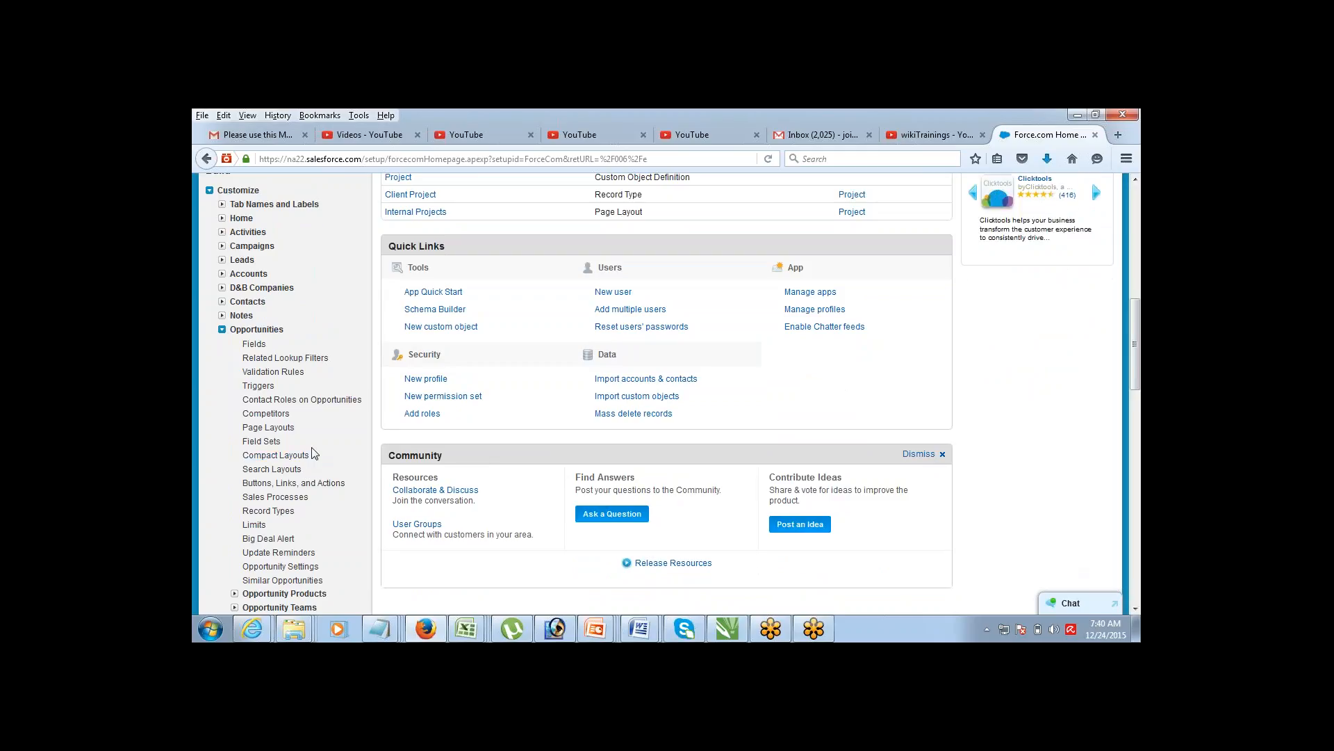
click(291, 379)
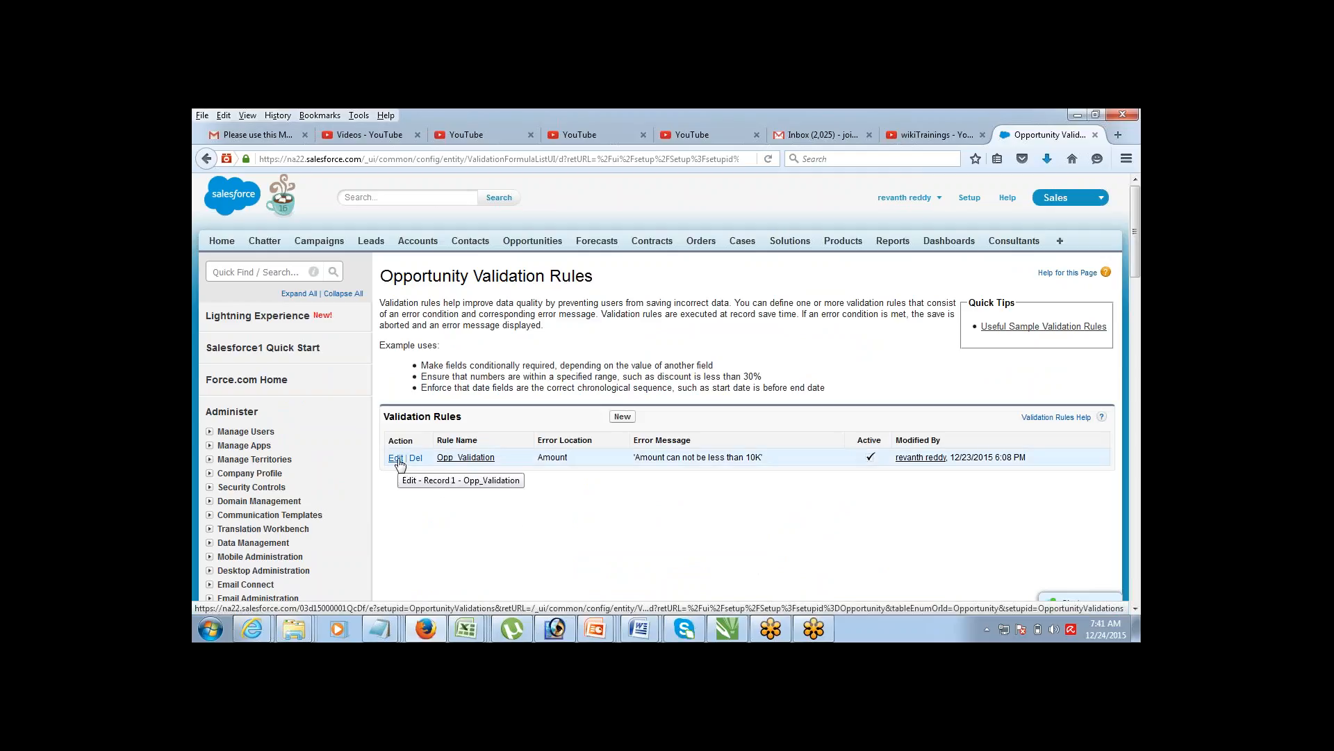
Step: Edit the Opp_Validation rule, uncheck Active, and save it
click(397, 458)
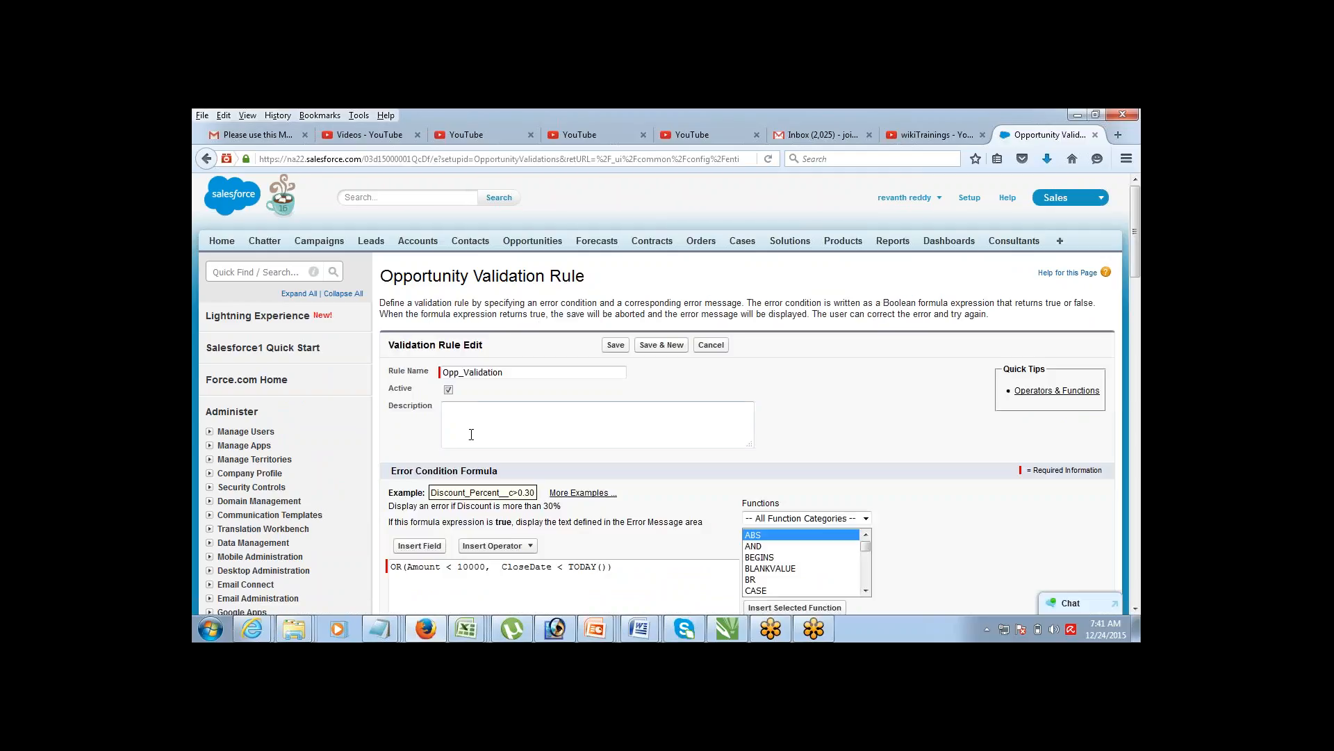
click(448, 390)
click(615, 345)
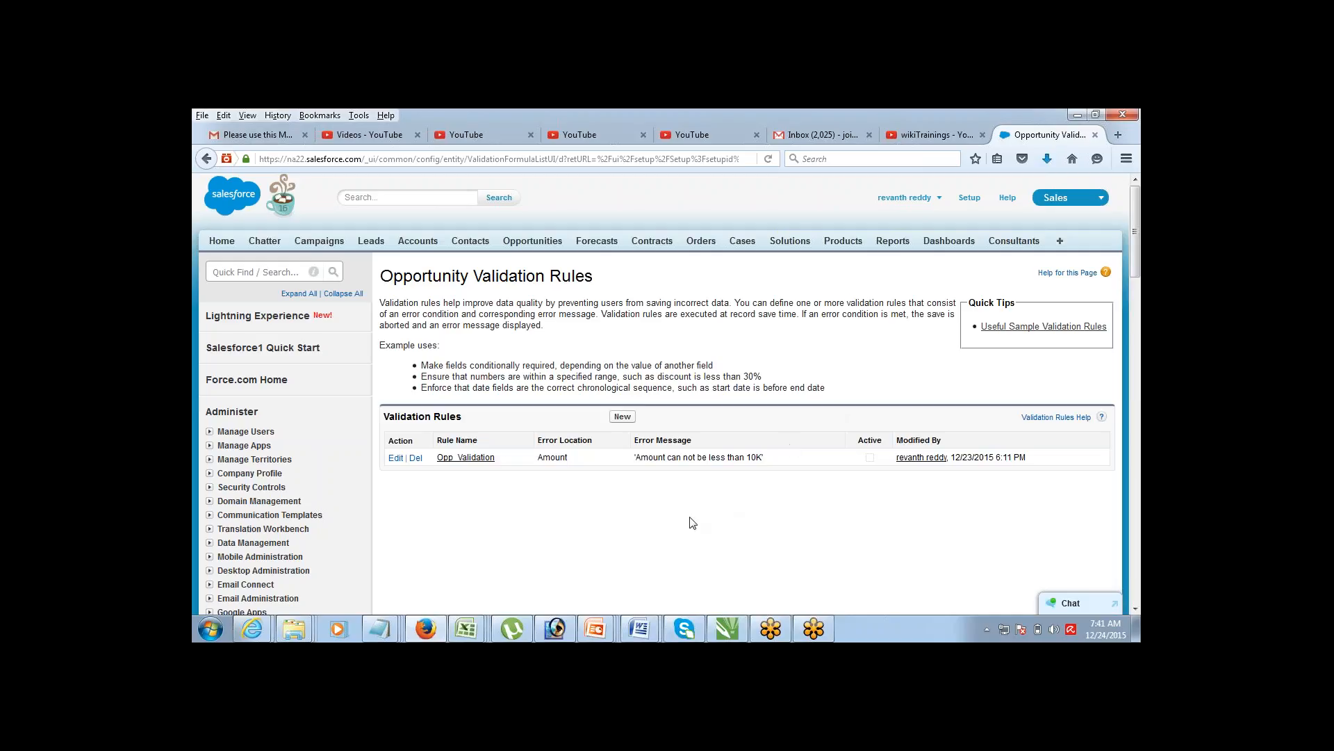
Step: Bring the install notes forward and move to the empty line below the validation rules section
mouse_move(378, 624)
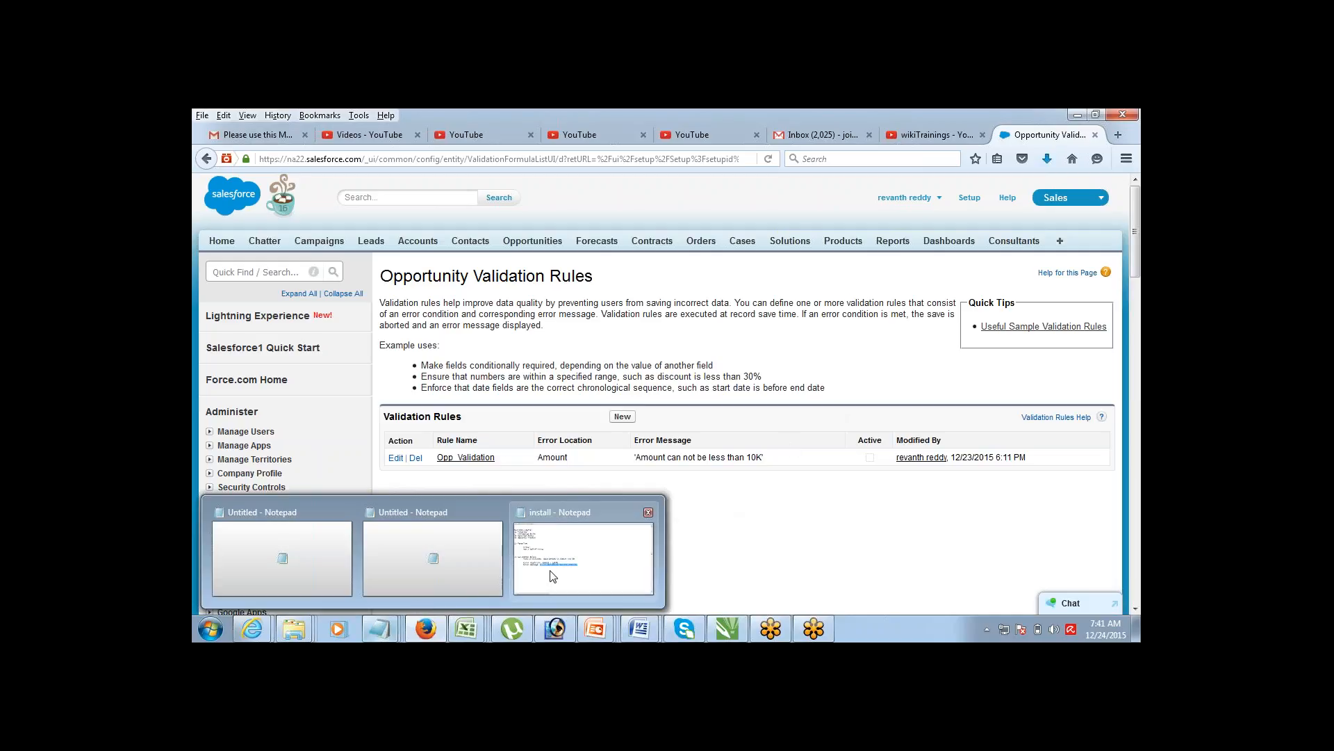
click(584, 549)
click(602, 410)
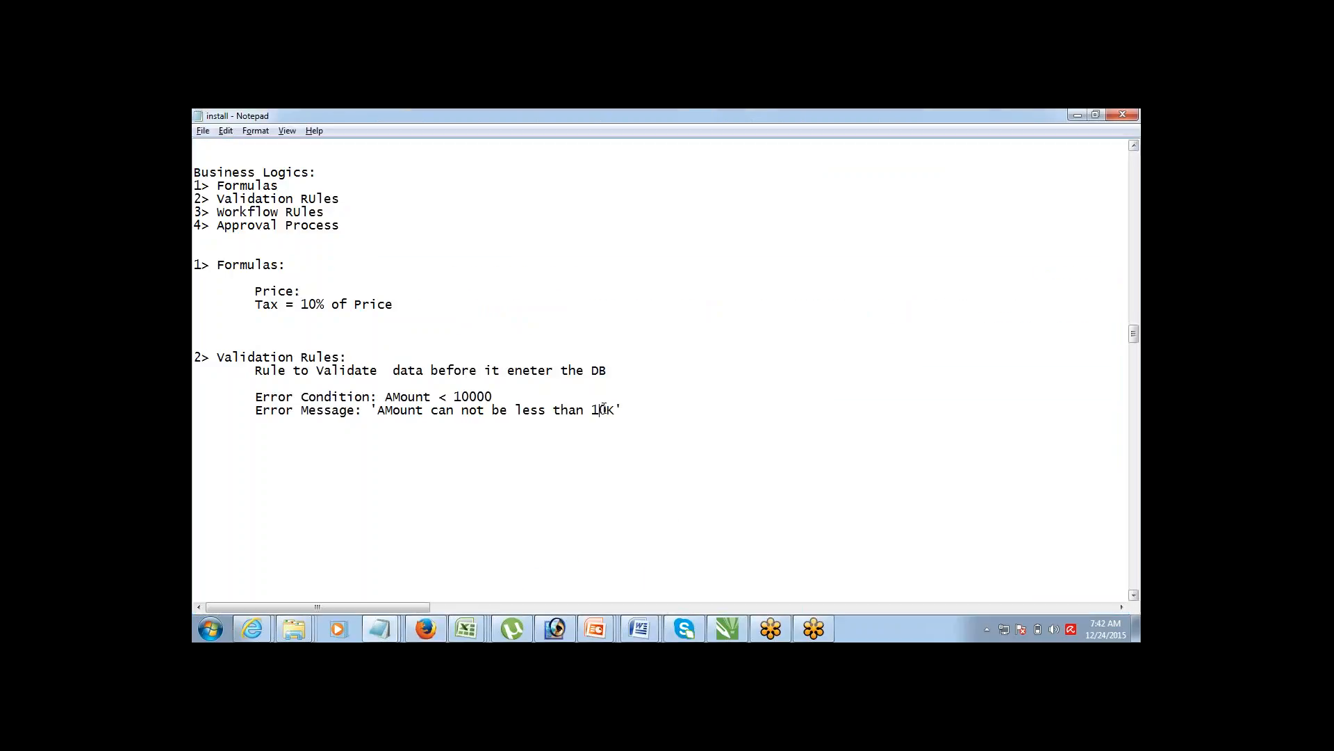
key(Return)
key(Return)
key(Return)
key(Return)
key(Return)
key(Return)
key(Return)
key(Return)
key(BackSpace)
key(BackSpace)
key(shift+Down)
key(shift+Down)
key(shift+Down)
key(shift+Down)
key(shift+Down)
key(shift+Down)
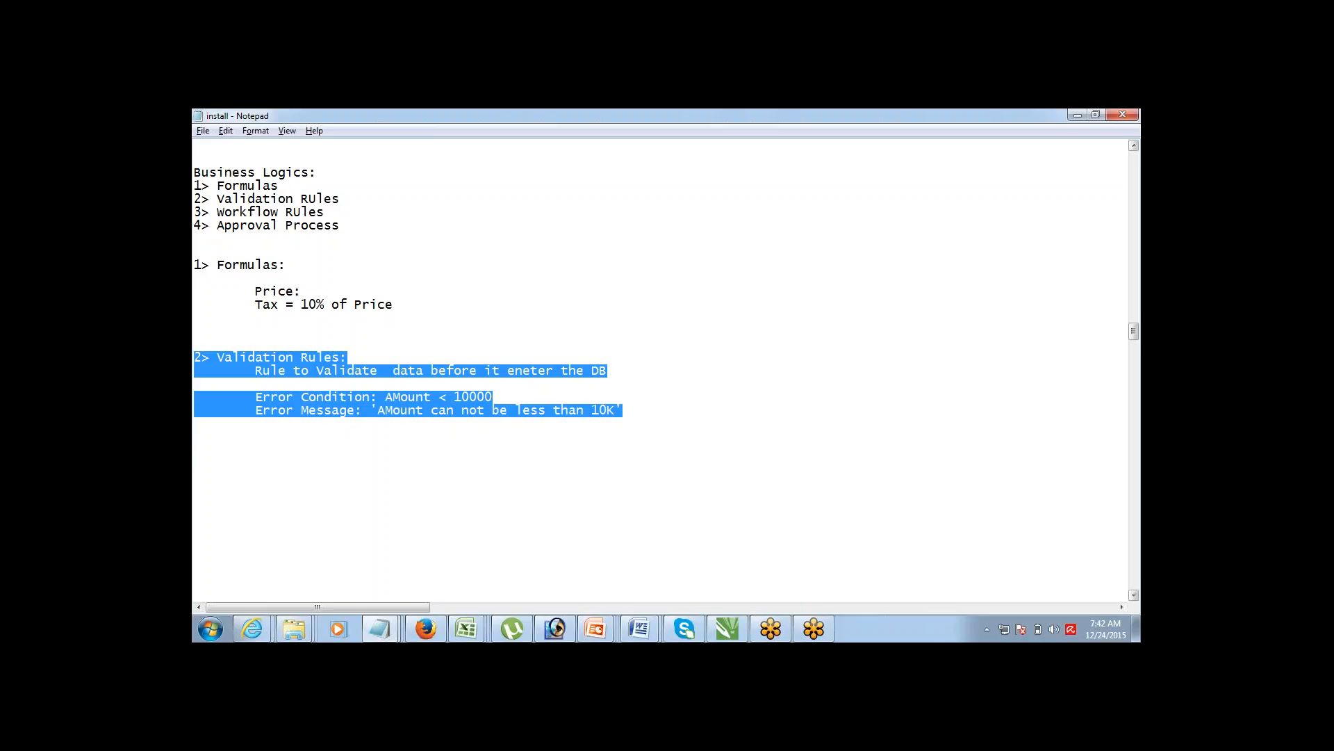
key(Down)
key(Down)
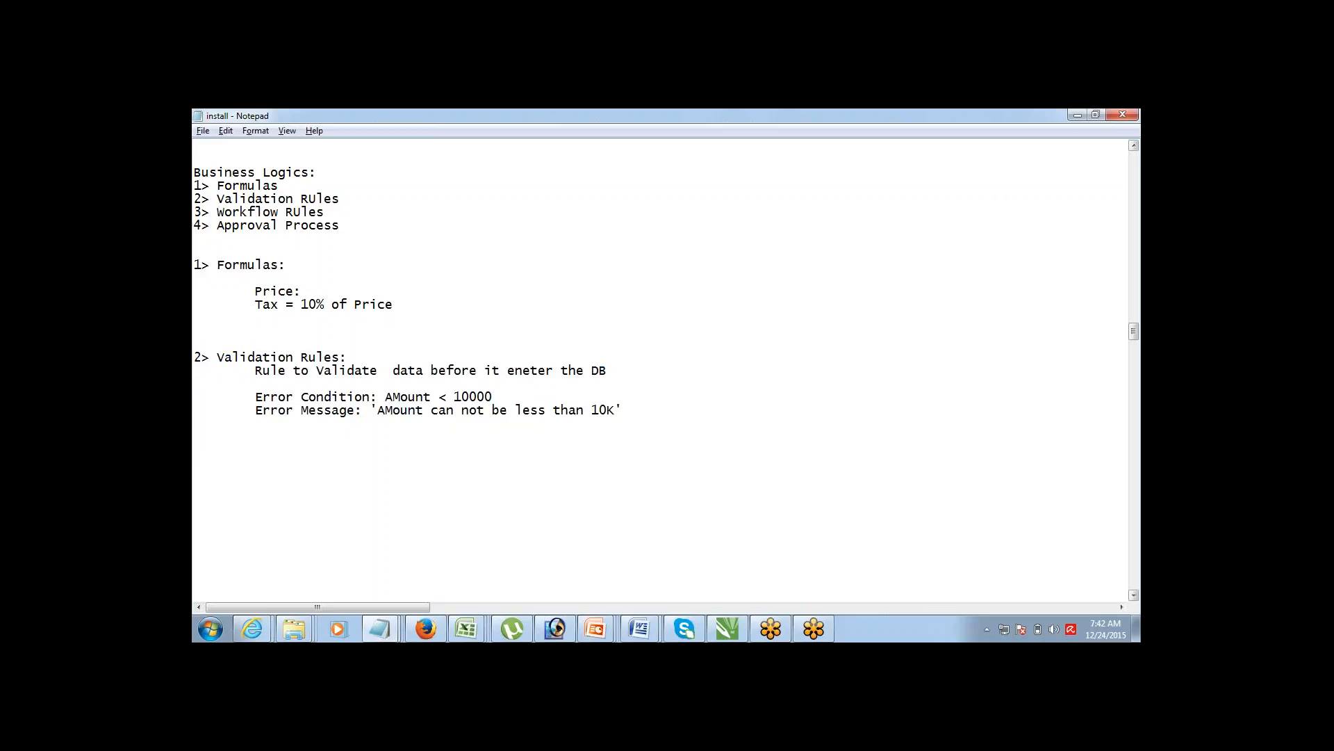
key(Up)
key(Up)
key(Up)
key(Down)
key(Down)
Step: Type the heading '3> Workflow Rule', correcting 'RUle' to 'Rule'
text(3> Workflow RUle)
drag(293, 450, 302, 450)
text(u)
Step: Add indented bullets '- Send Email', '- Assign Task to User', '- Update Field' and '- Outbound Message'
text(Tas)
key(BackSpace)
key(BackSpace)
key(BackSpace)
text(- Send Email)
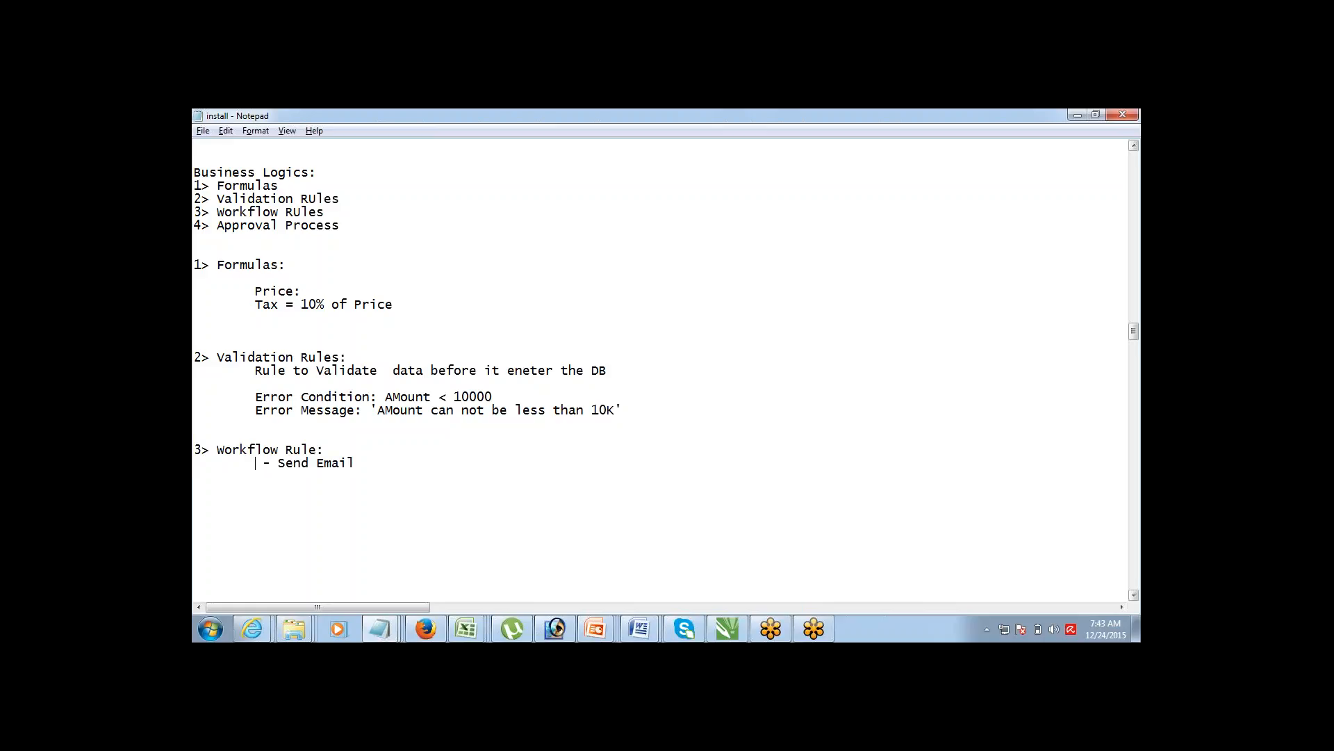
key(Delete)
text(Assign  Task to US)
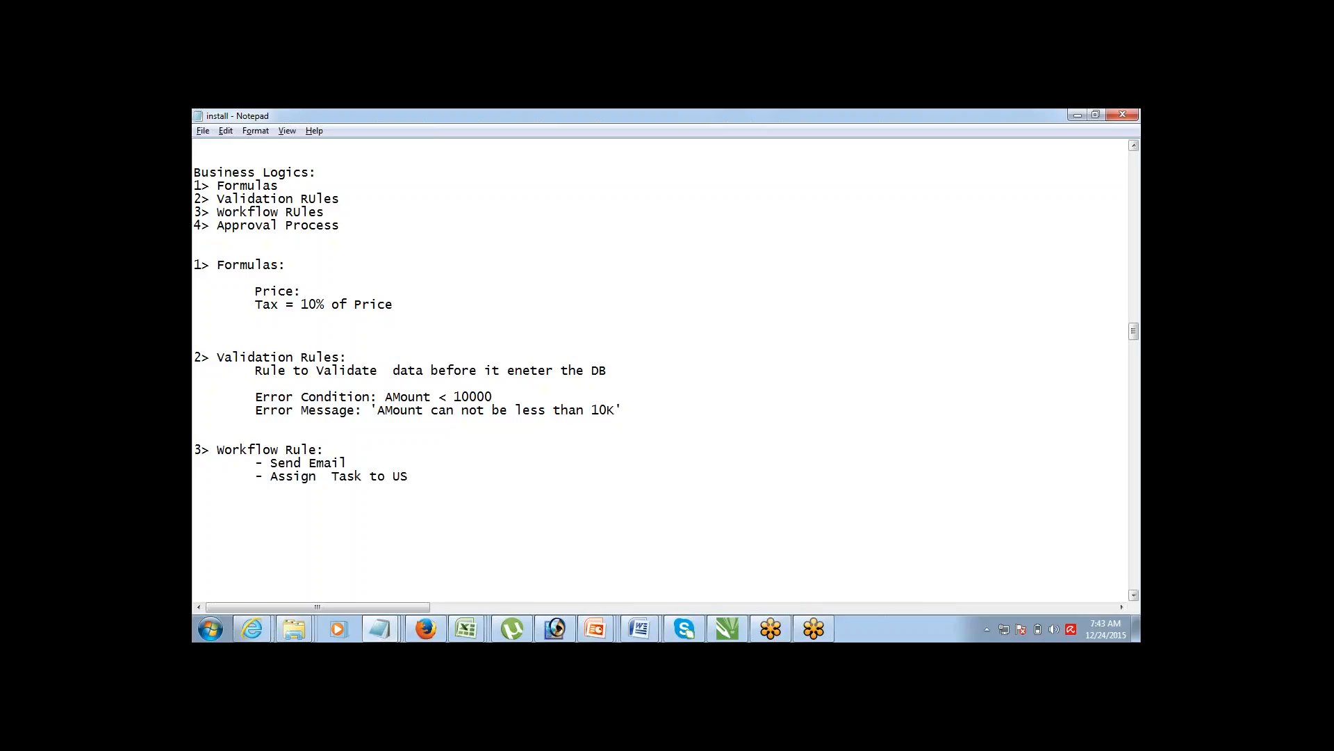
key(BackSpace)
text(ser 	- )
text(Update)
text( Field)
key(Return)
key(Tab)
text(- OUtbound Mess)
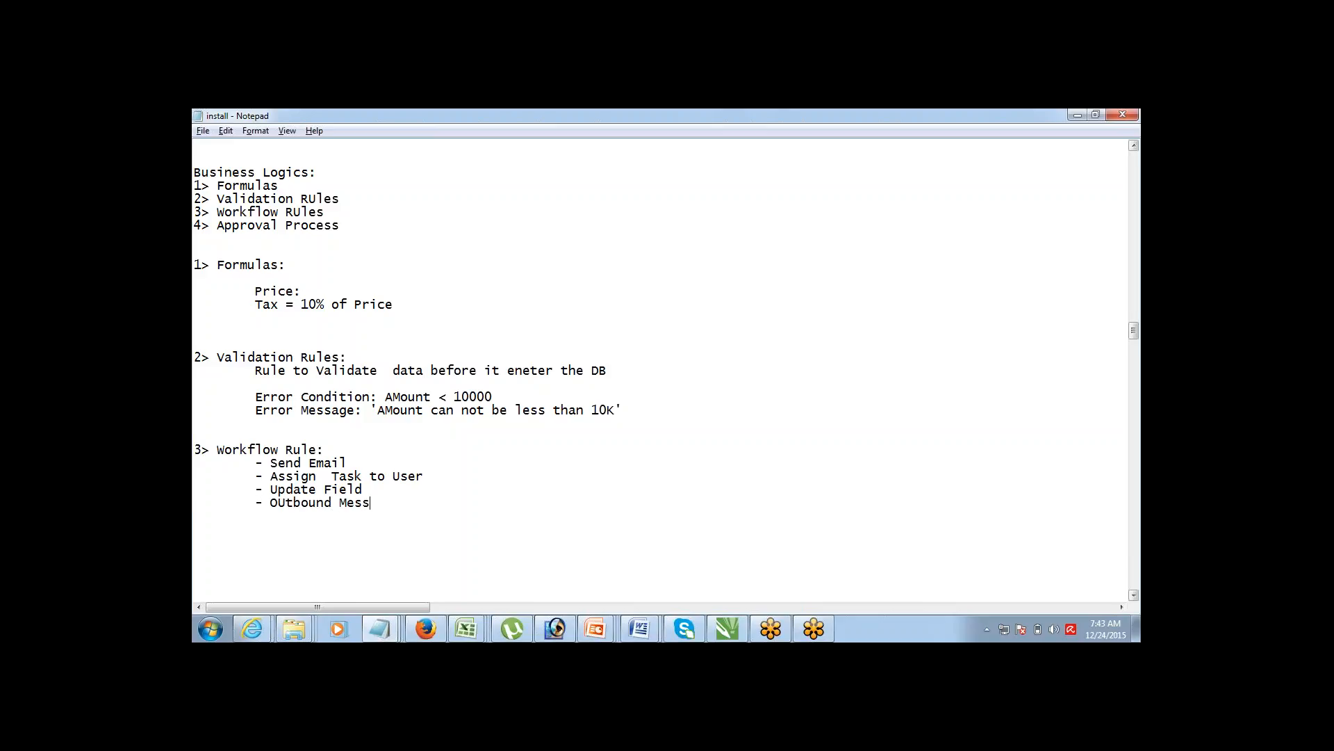
text(age)
text(u)
Step: Add blank lines after the 'Outbound Message' bullet of the workflow action list
drag(270, 465, 380, 473)
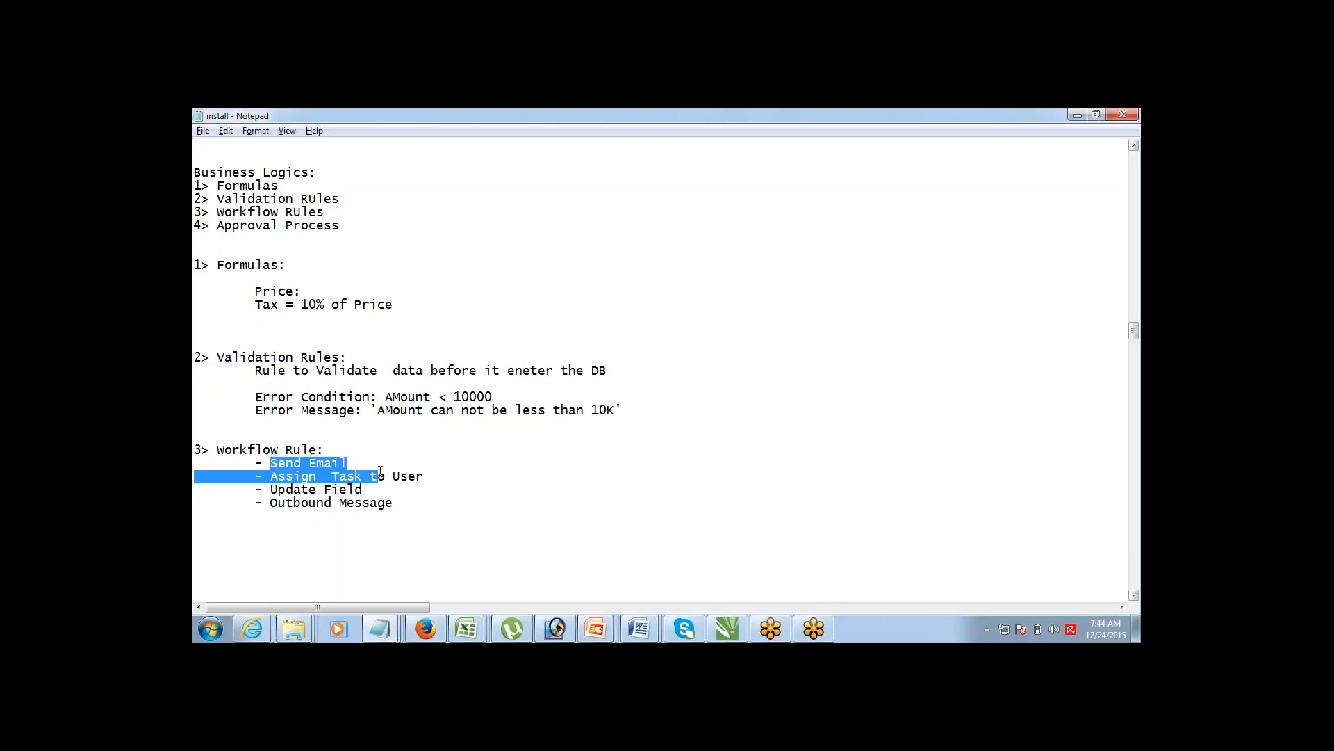
click(362, 489)
double_click(362, 489)
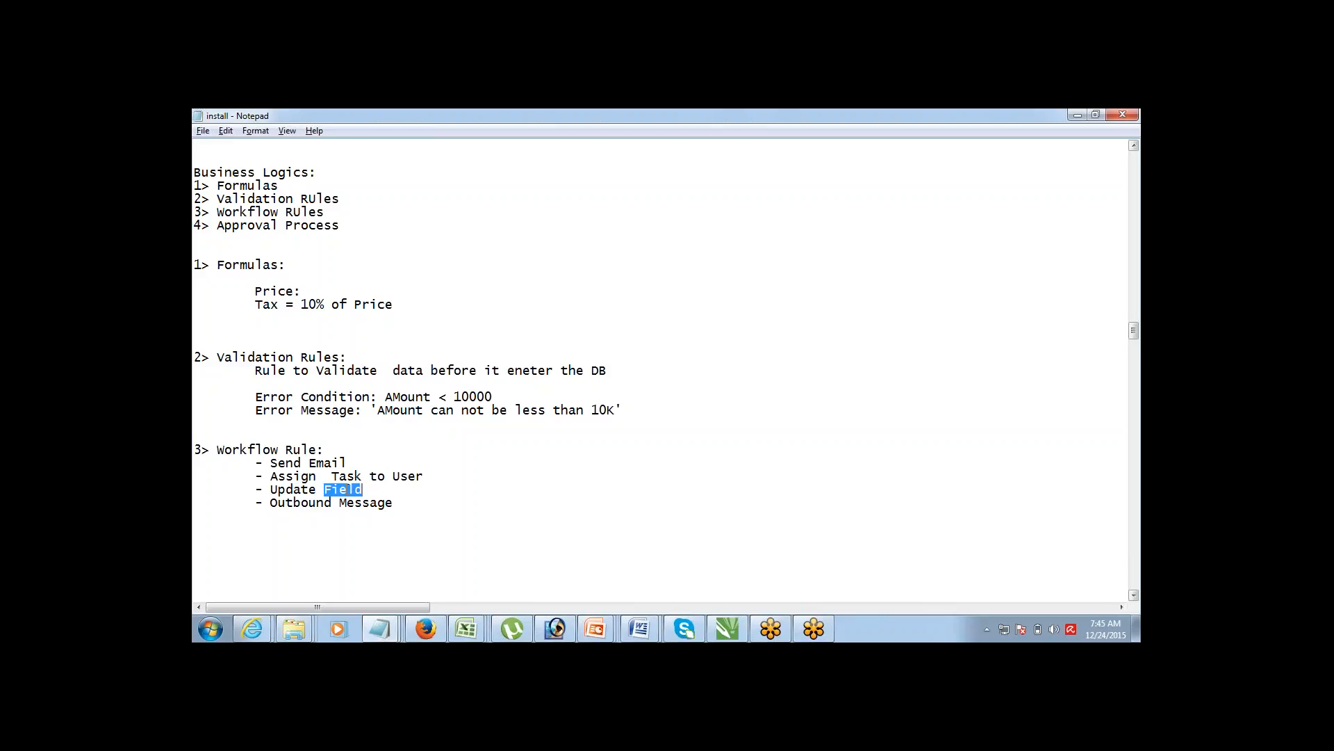
click(407, 506)
key(Return)
key(Return)
key(Return)
key(Return)
key(Return)
key(Return)
key(Return)
key(Return)
key(Return)
key(Return)
key(Return)
key(Return)
key(Return)
key(Return)
key(Return)
key(Return)
key(Return)
key(Return)
key(Return)
key(Return)
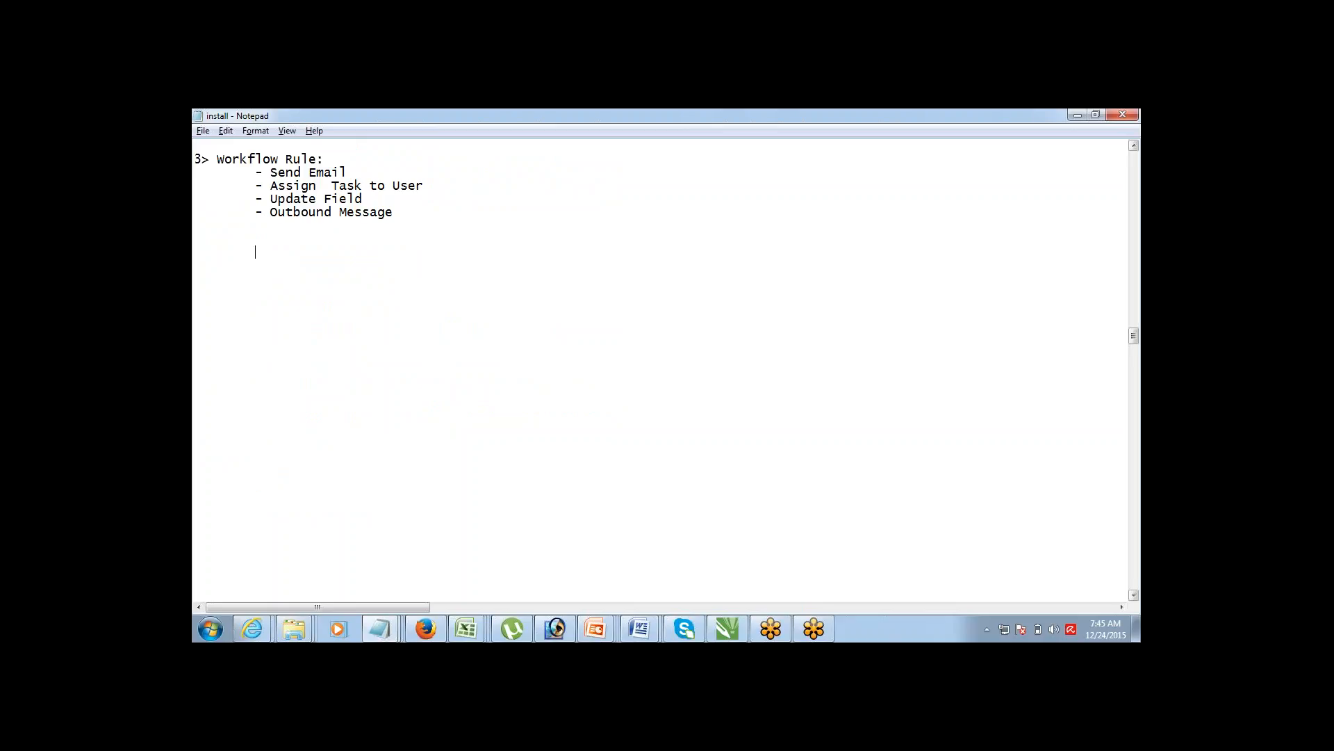
text(WHich O)
text(bject)
text(?)
text(Crit)
key(ctrl+shift+Left)
key(Home)
text(Rule )
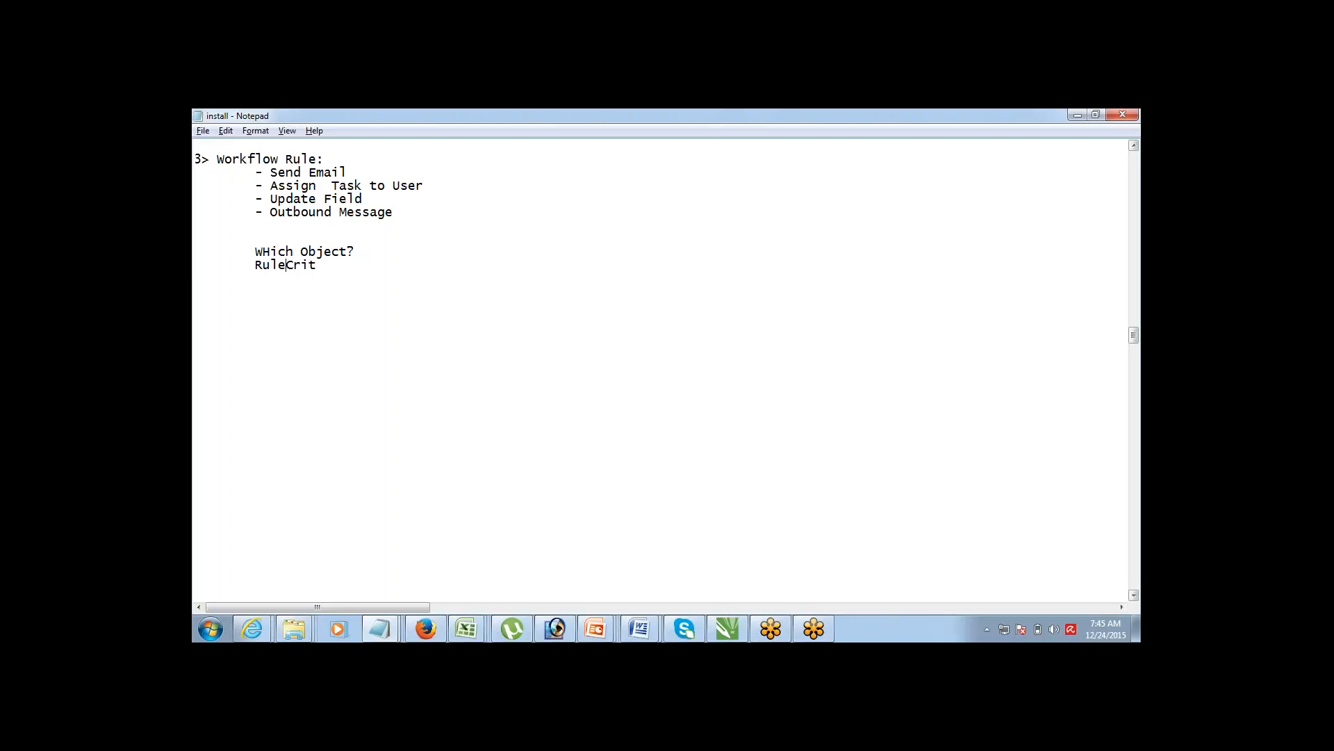
text(eria)
text(Evalua)
text(tion C)
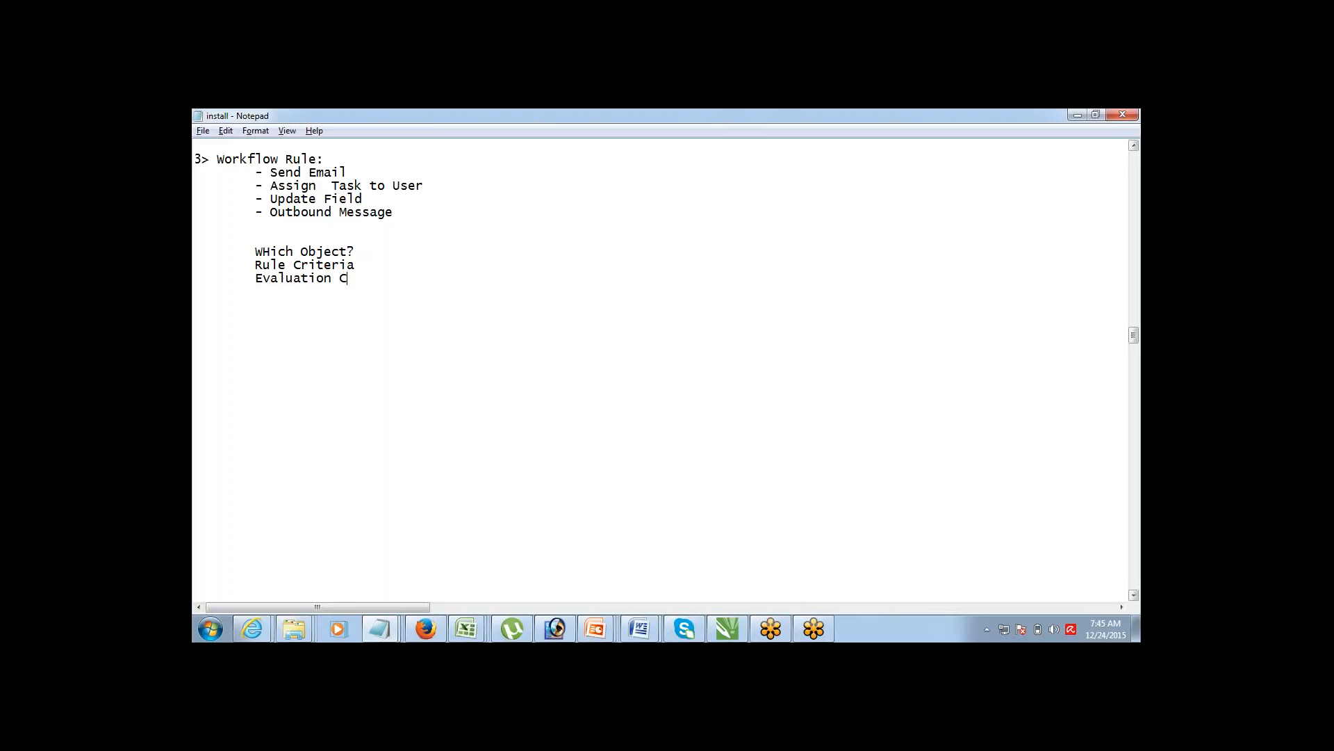
text(riteris)
text(Action)
drag(271, 251, 263, 251)
text(h)
key(End)
key(ctrl+shift+Left)
key(ctrl+shift+Left)
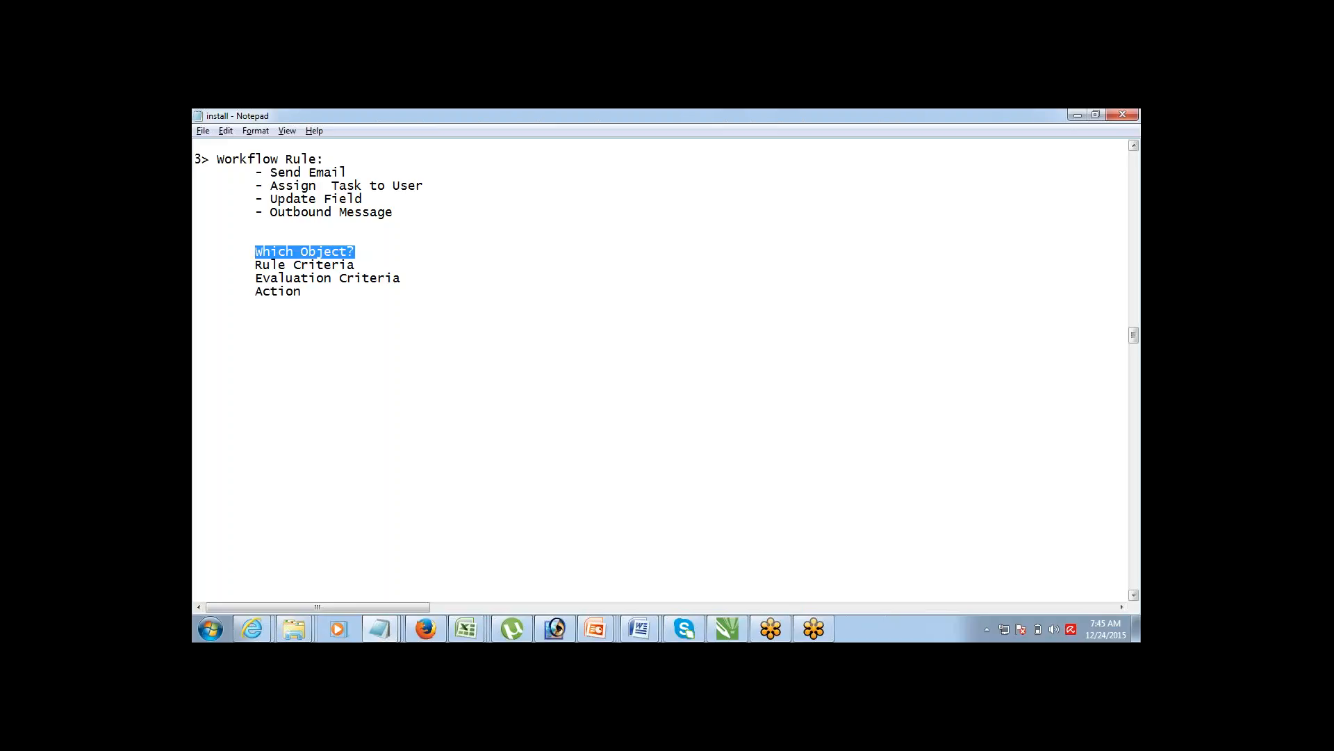
key(Down)
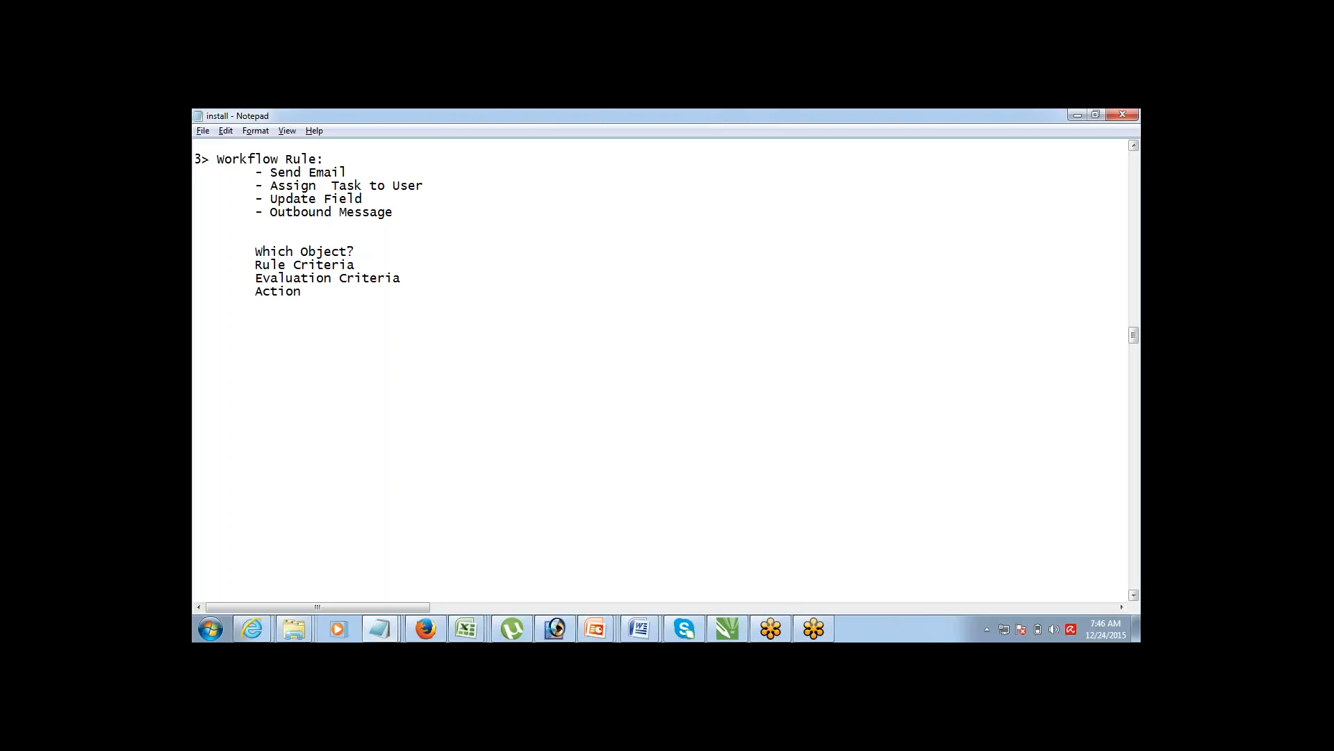
key(shift+End)
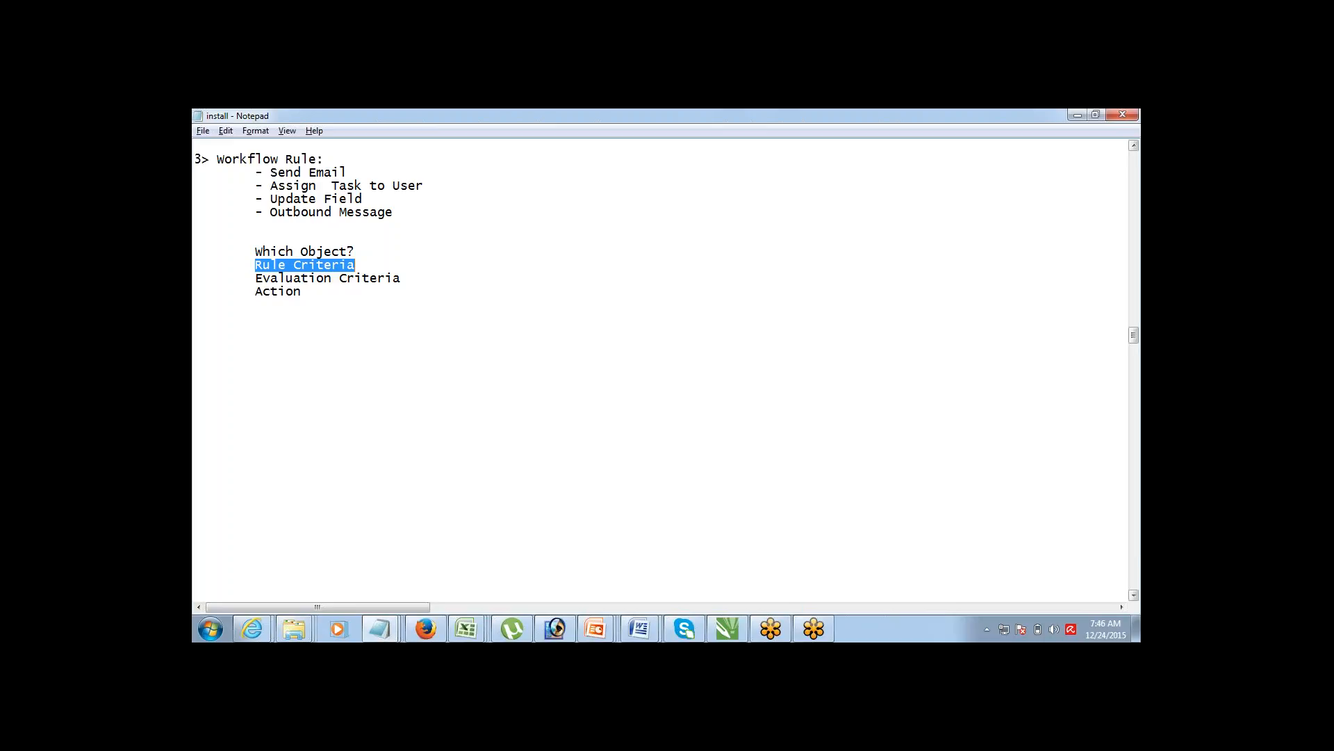
click(354, 278)
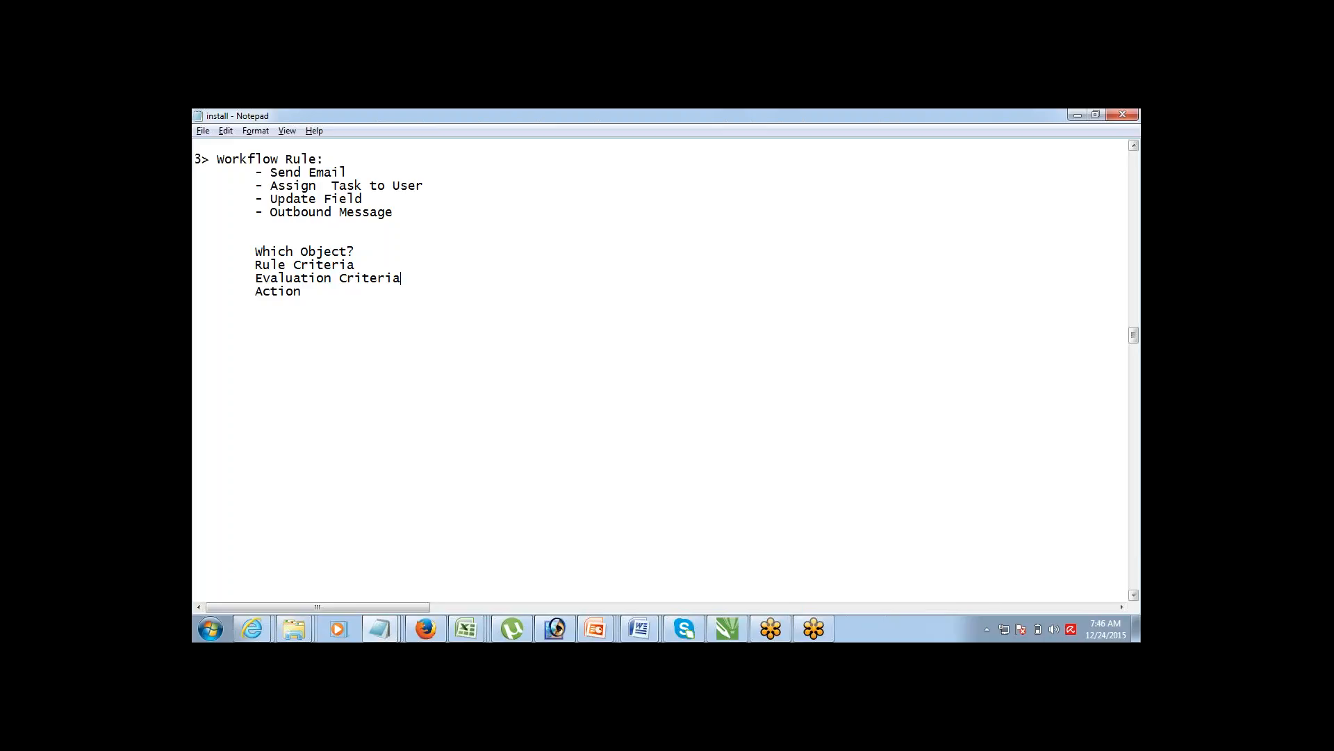
drag(402, 278, 255, 278)
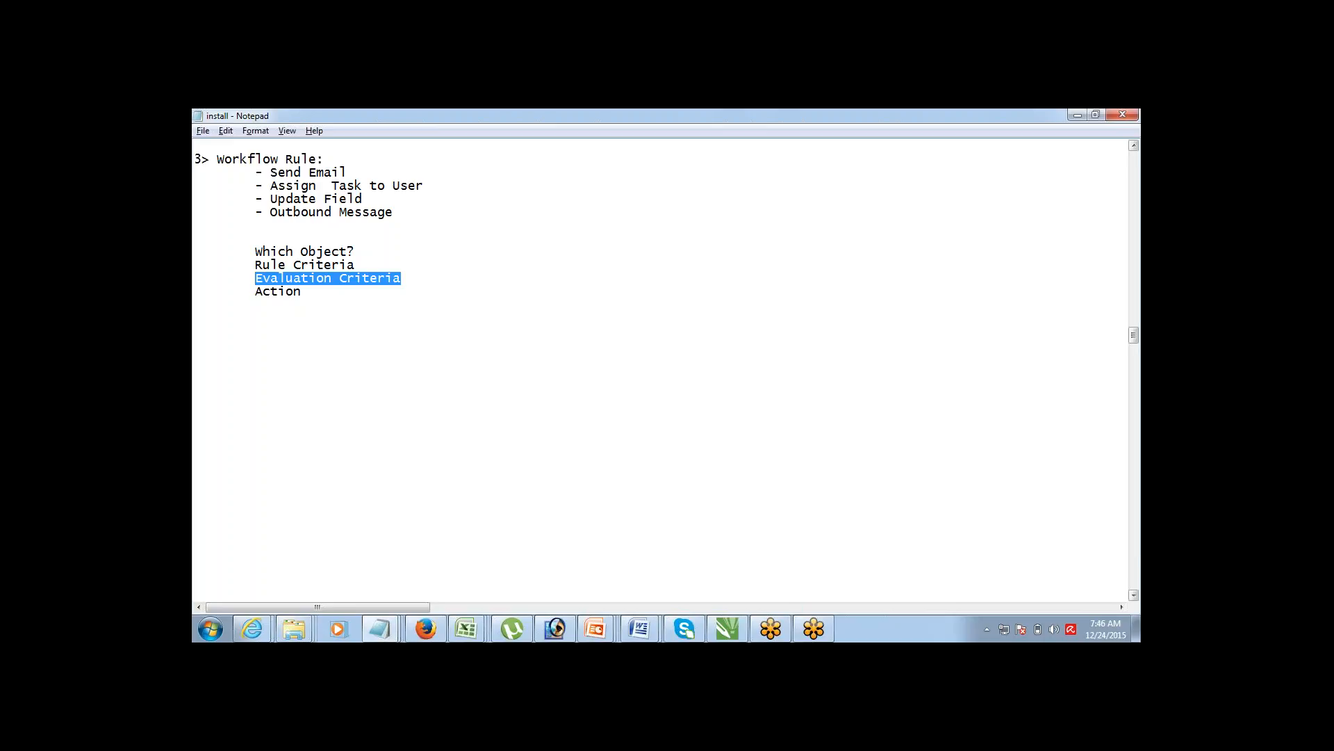
click(256, 265)
mouse_move(255, 264)
mouse_down()
mouse_move(355, 264)
mouse_move(339, 278)
mouse_move(255, 278)
mouse_up()
click(354, 278)
click(255, 292)
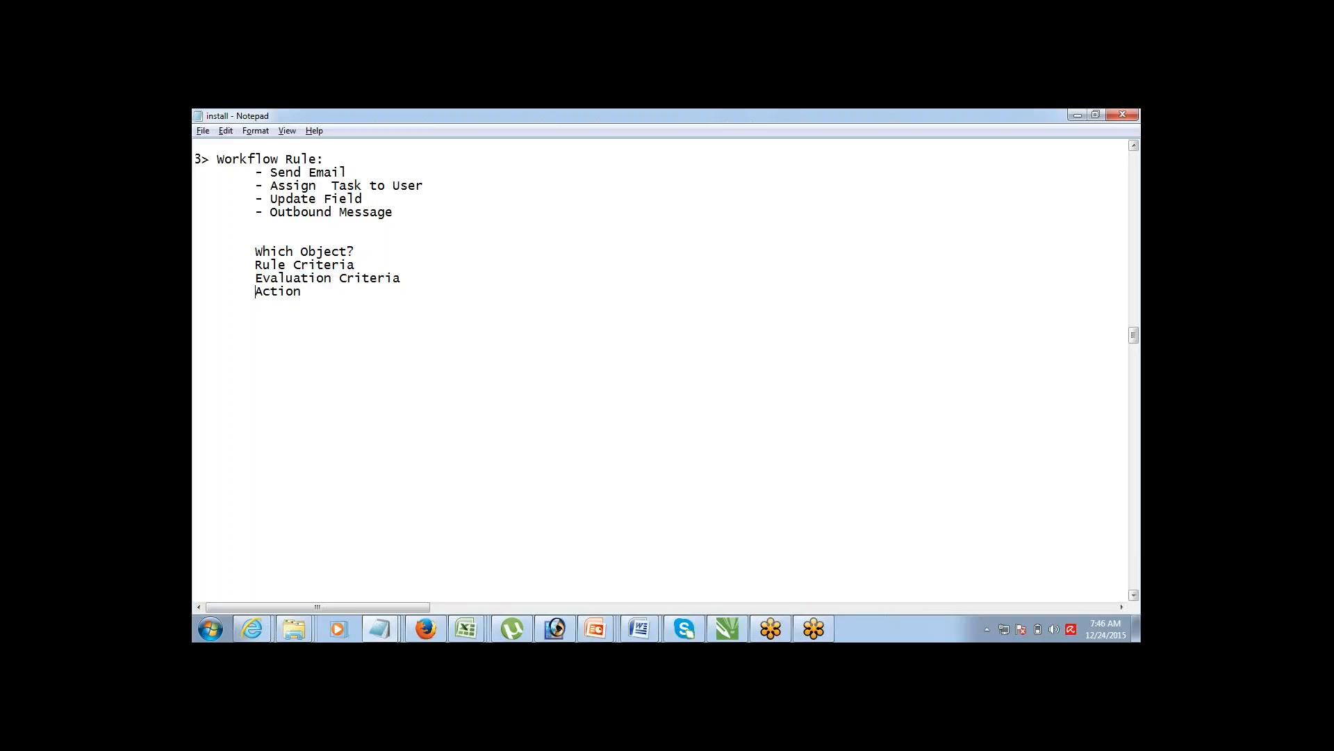
double_click(300, 291)
Step: Insert blank lines above the 'Which Object?' list and begin the line 'Example , New Contact'
key(Up)
key(Up)
key(Up)
key(Up)
key(shift+Down)
key(shift+Up)
key(shift+End)
key(shift+Down)
key(shift+Down)
key(shift+Down)
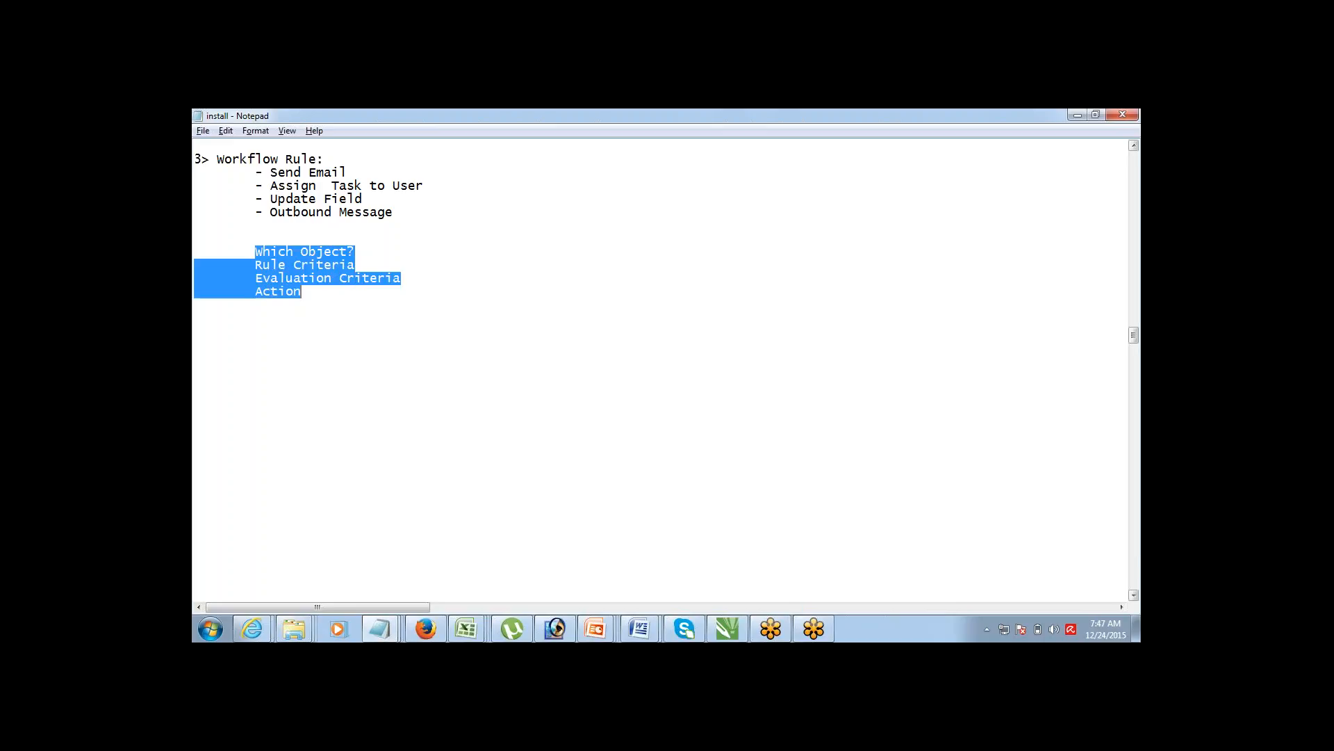
key(Up)
key(Up)
key(Up)
key(Down)
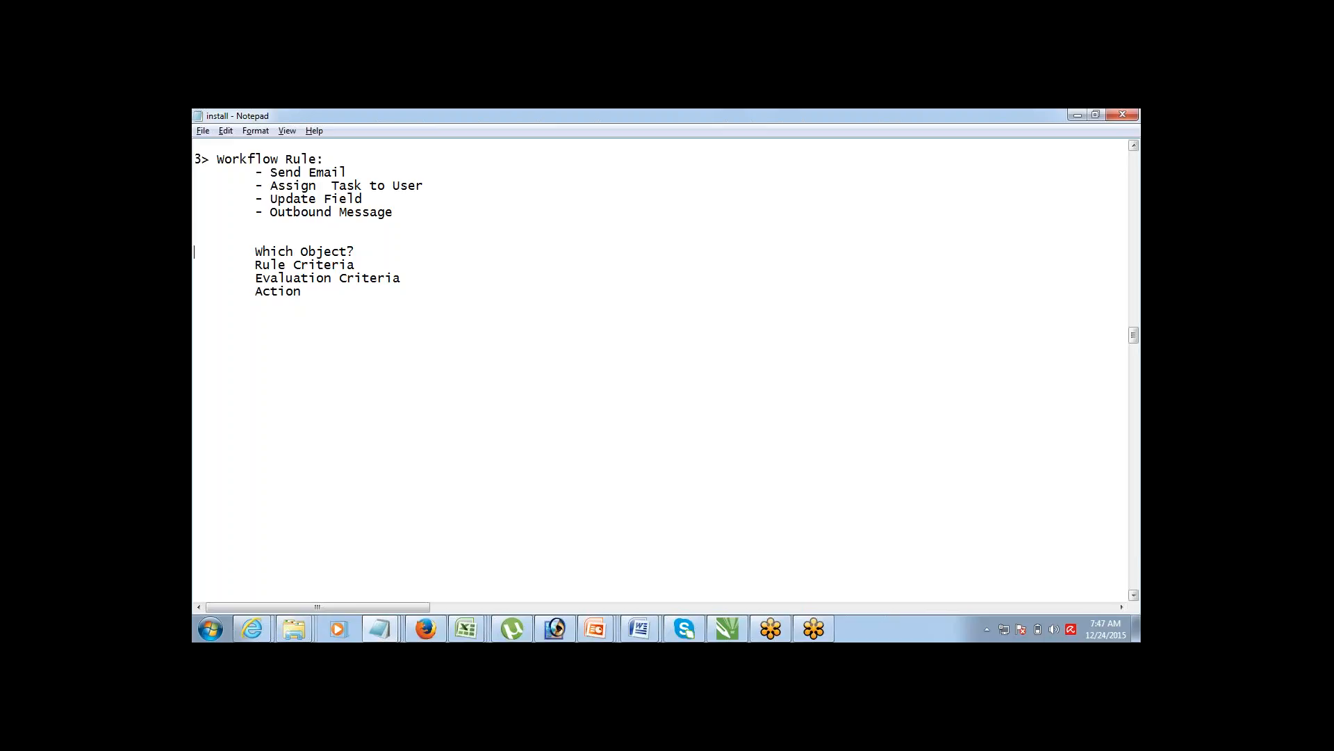
key(Down)
key(Down)
key(Down)
key(Up)
key(Up)
key(Up)
key(Up)
key(Down)
key(Down)
key(Down)
key(Down)
key(Down)
key(Down)
key(Up)
key(Up)
key(Up)
key(Return)
key(Return)
key(Return)
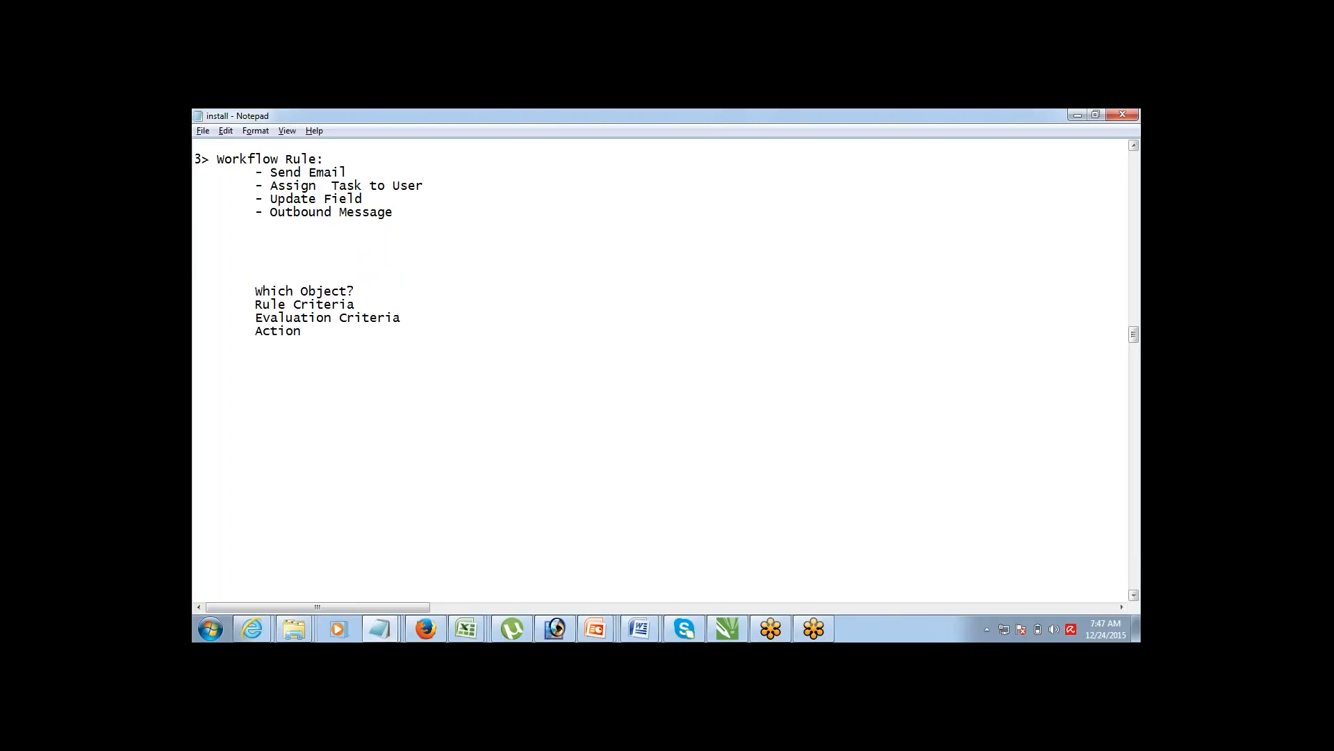
text(Example , New COntact, if E)
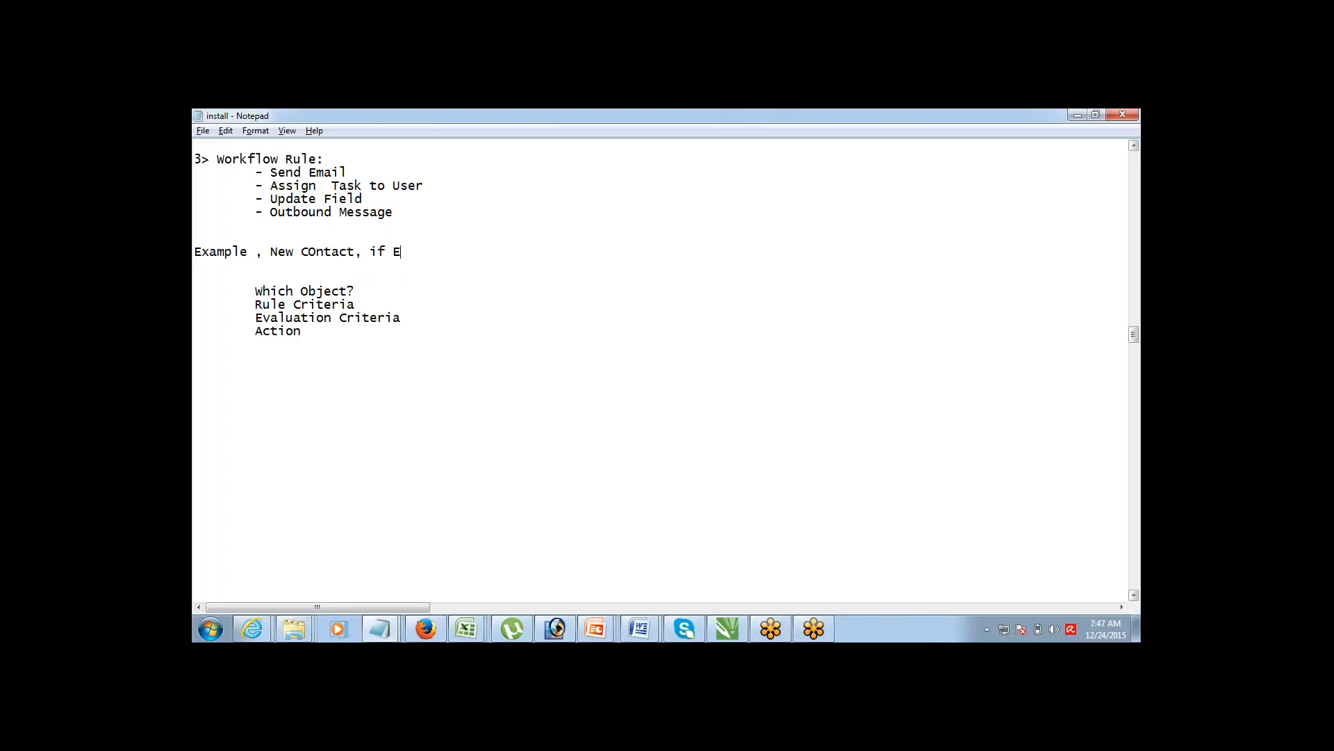
Step: Complete the example line 'Example , New Contact, if EMail is available, send an email'
text(Mail is available, send )
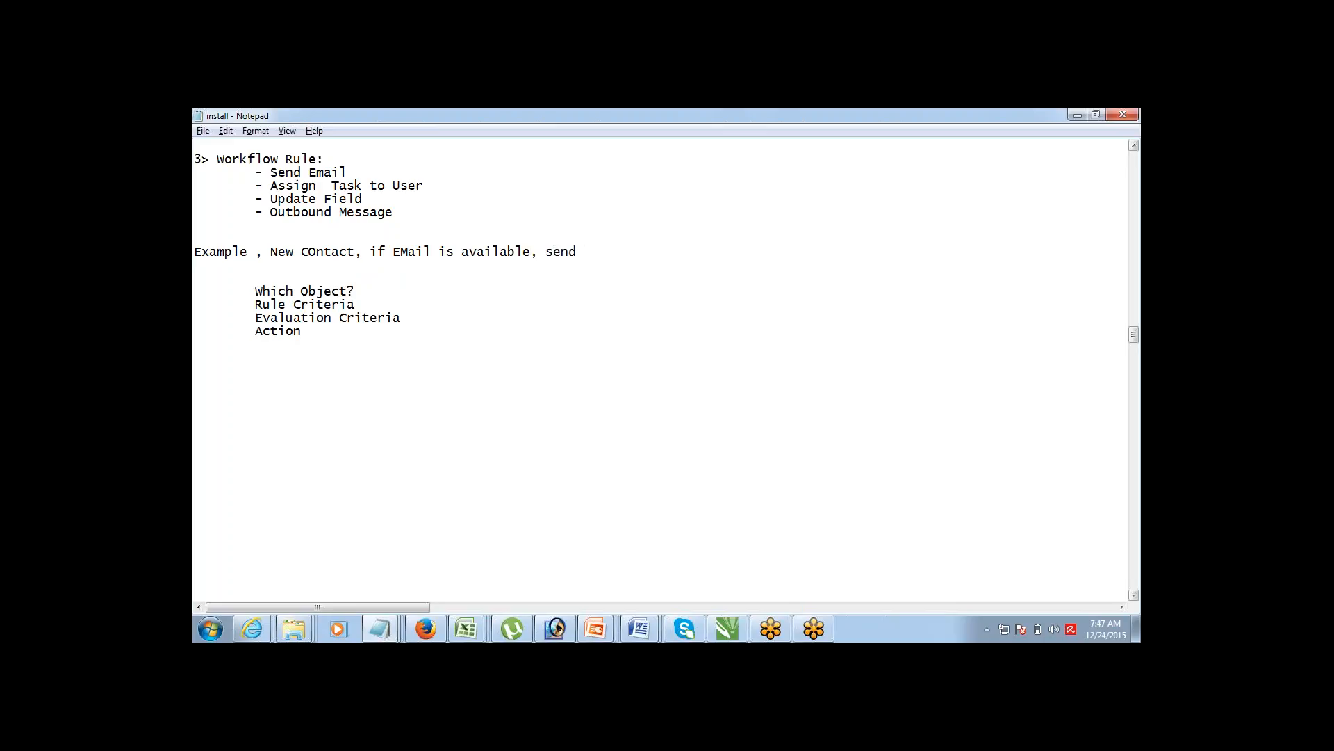
text(an email)
Step: Answer Which Object? with '- Contact' and start Rule Criteria with '- Email'
key(Down)
key(shift+Down)
key(shift+Down)
key(shift+Down)
key(shift+Down)
key(Up)
key(Up)
key(Up)
key(shift+Down)
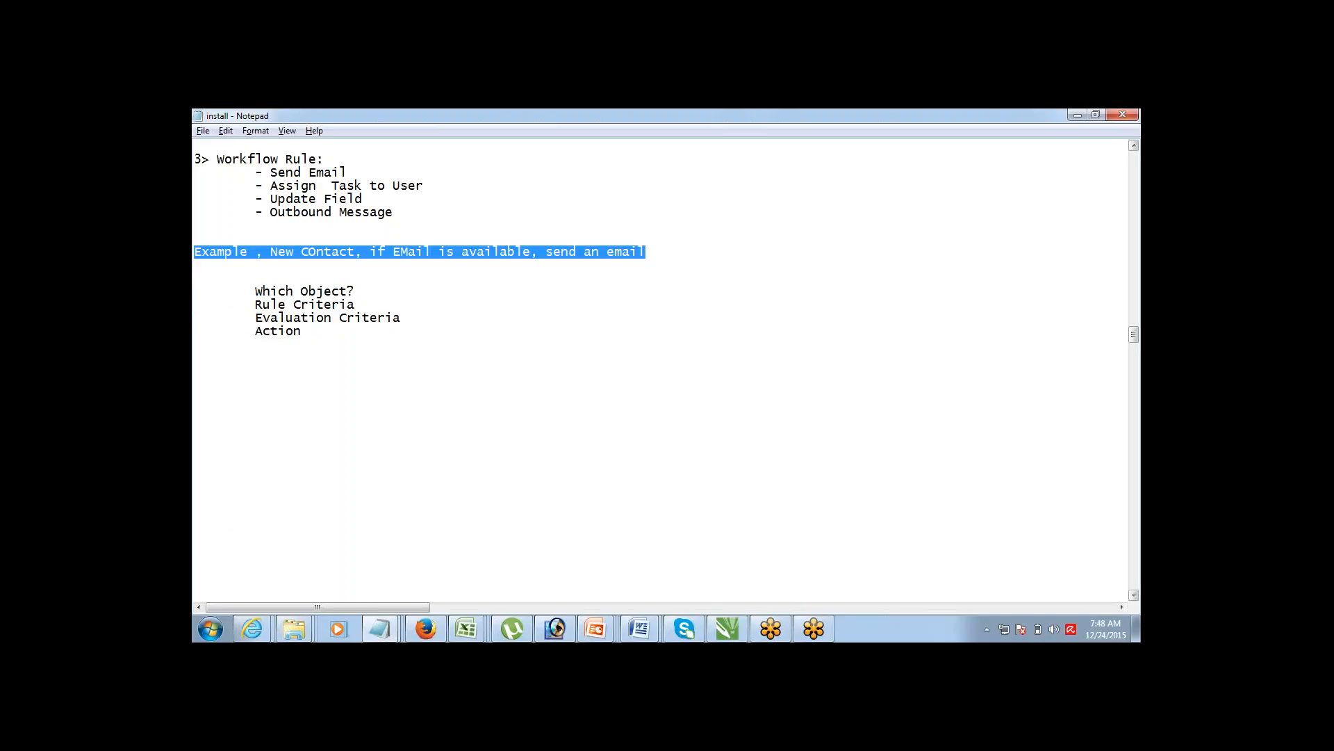
key(Down)
key(Down)
key(Down)
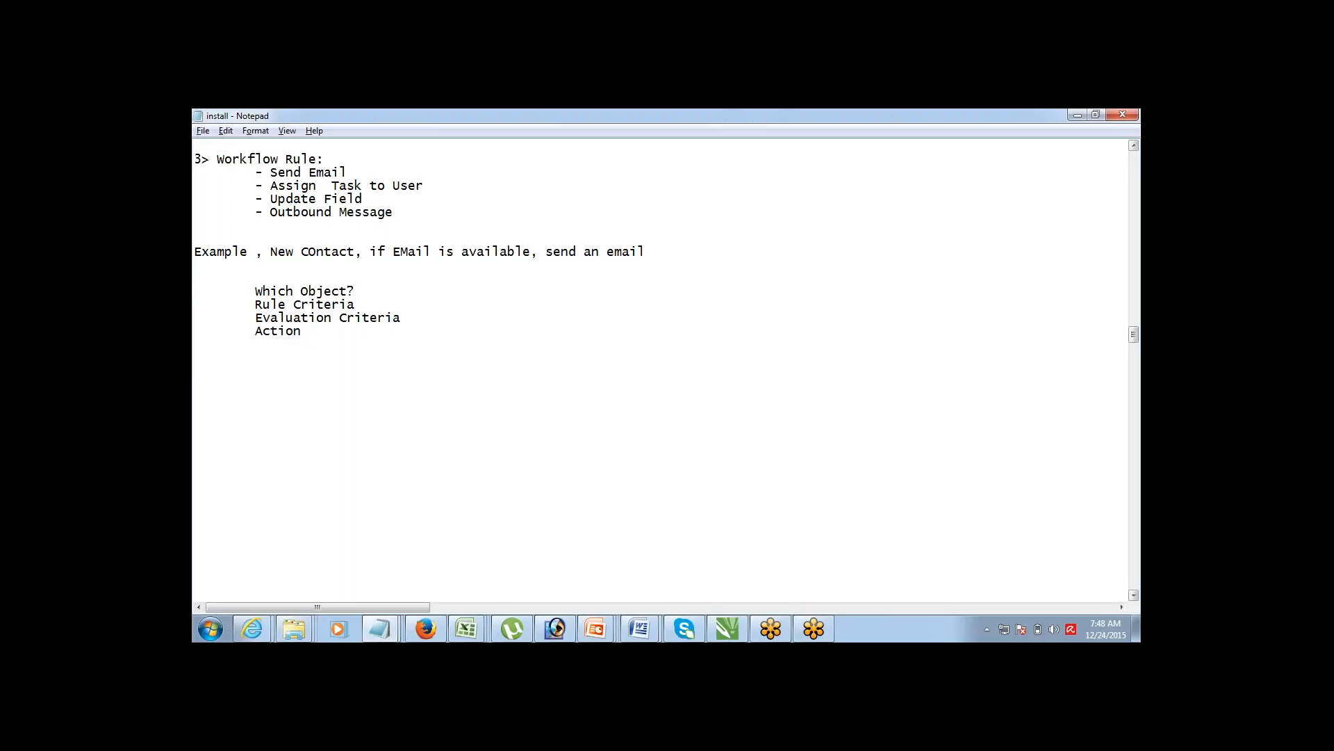
text(- Con)
text(tact Rule Criteria )
text(- )
text(Email)
Step: Set Rule Criteria to 'Email is Available' and Evaluation Criteria to 'new contact created'
key(BackSpace)
key(BackSpace)
key(BackSpace)
key(BackSpace)
key(BackSpace)
text(Email is Available Evaluation)
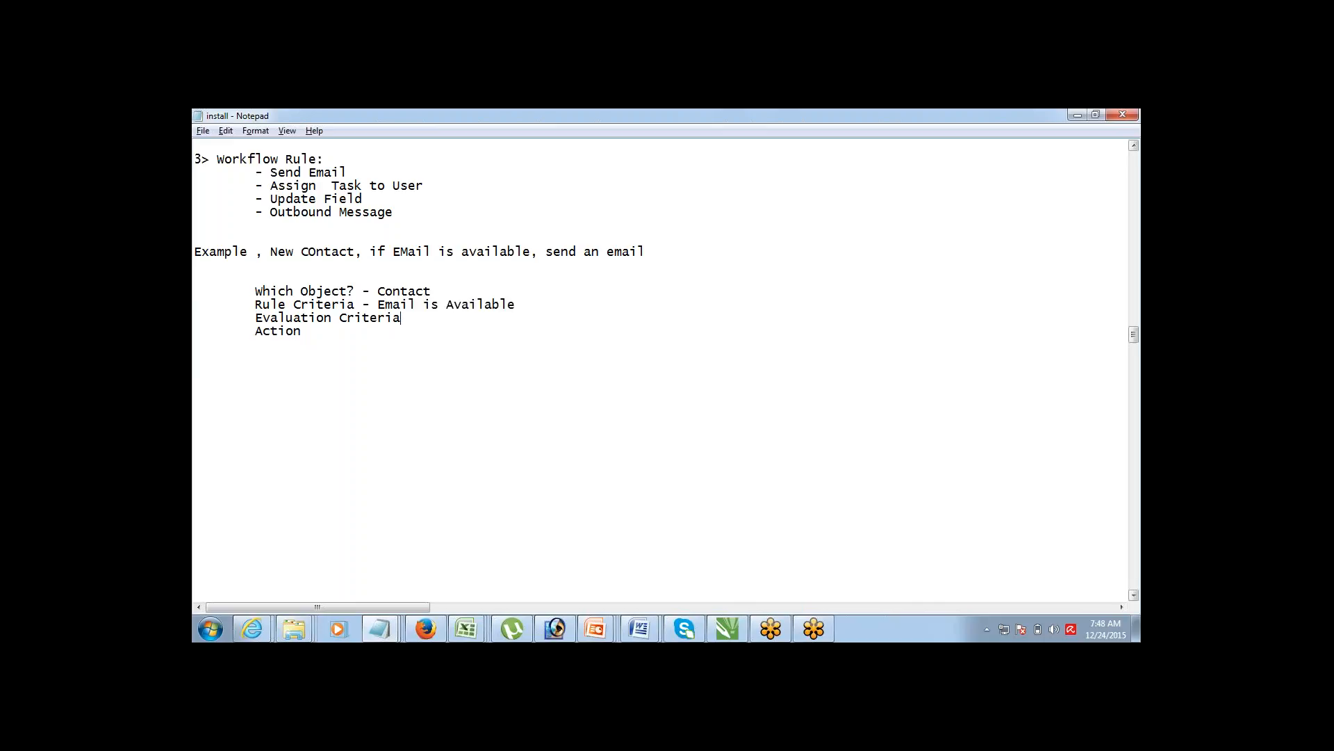
text( Criteria - new contact created)
key(ctrl+shift+Left)
key(ctrl+shift+Left)
key(ctrl+shift+Left)
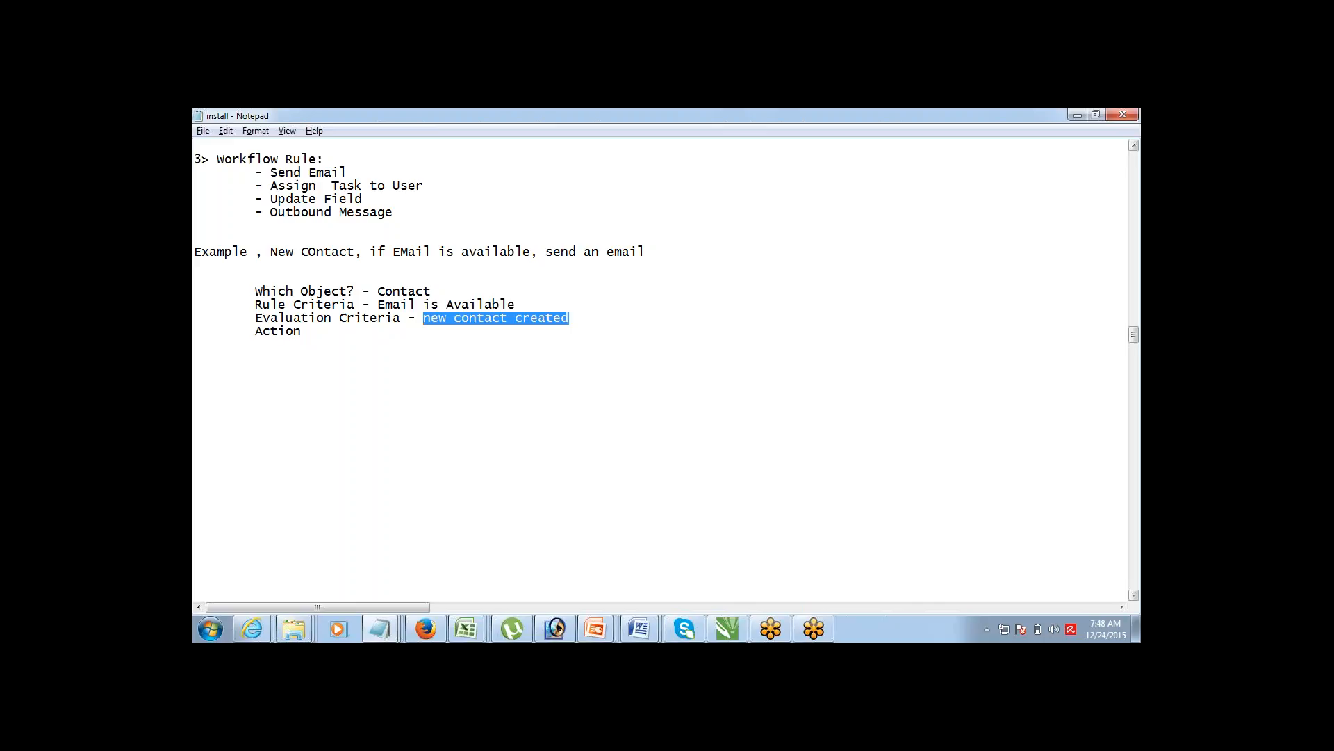
click(424, 305)
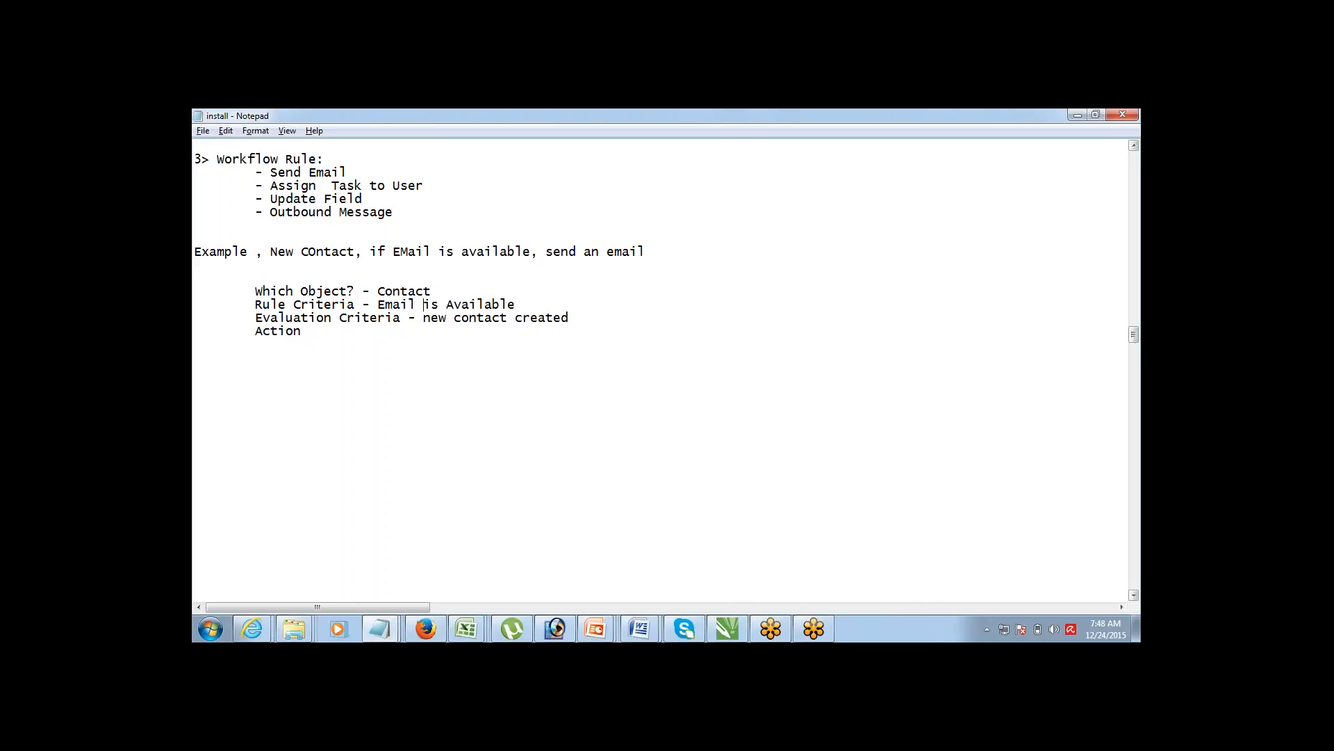
key(ctrl+shift+Left)
key(ctrl+shift+Left)
key(ctrl+shift+Left)
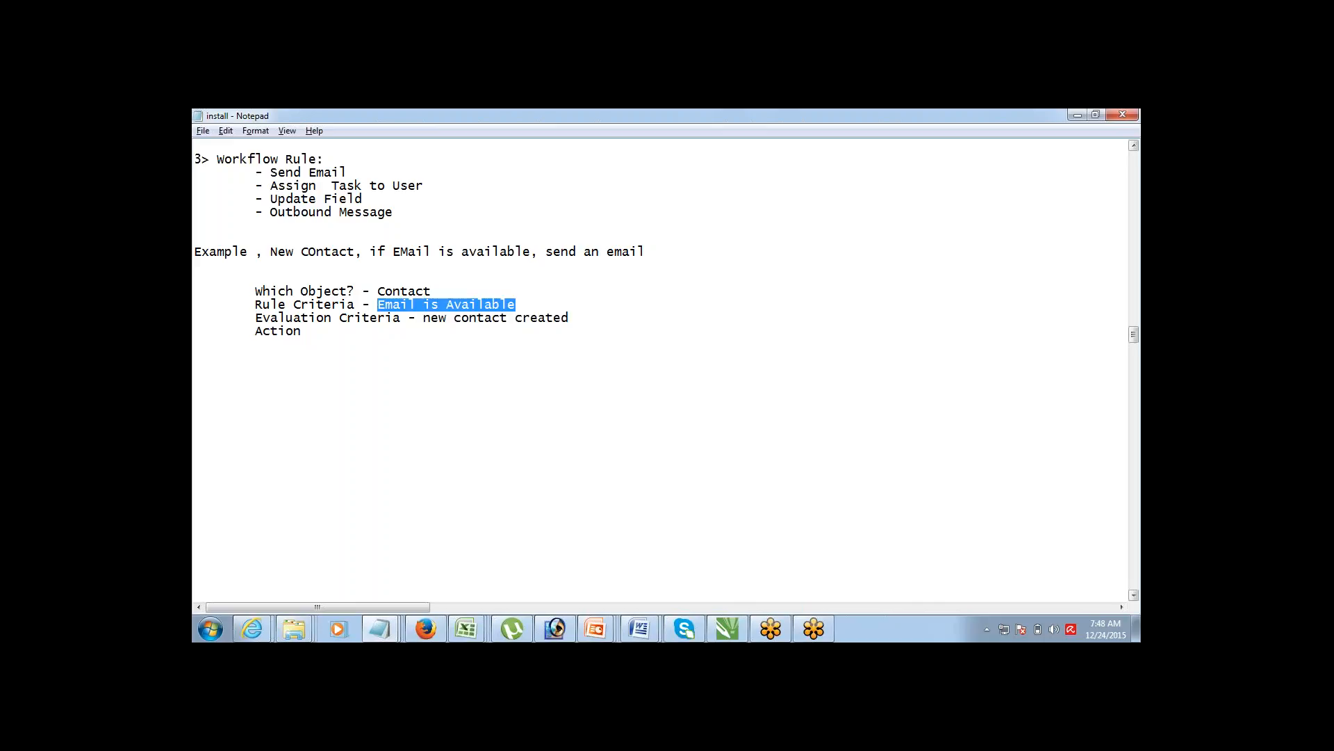
Step: Fill in Action as '- Send an EMail' and select the four component lines
click(302, 331)
text(-)
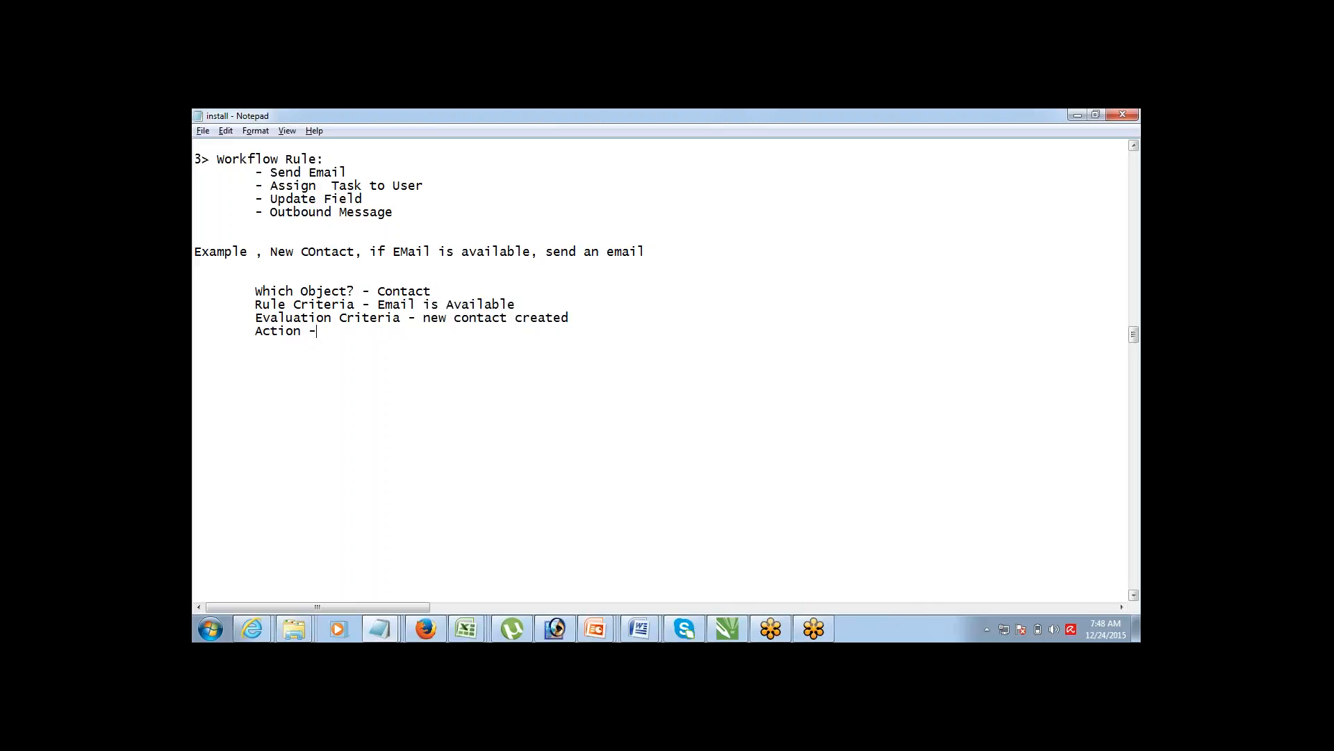
text( Send an EMail)
key(shift+Down)
key(shift+Down)
key(shift+Down)
key(shift+Down)
key(shift+Down)
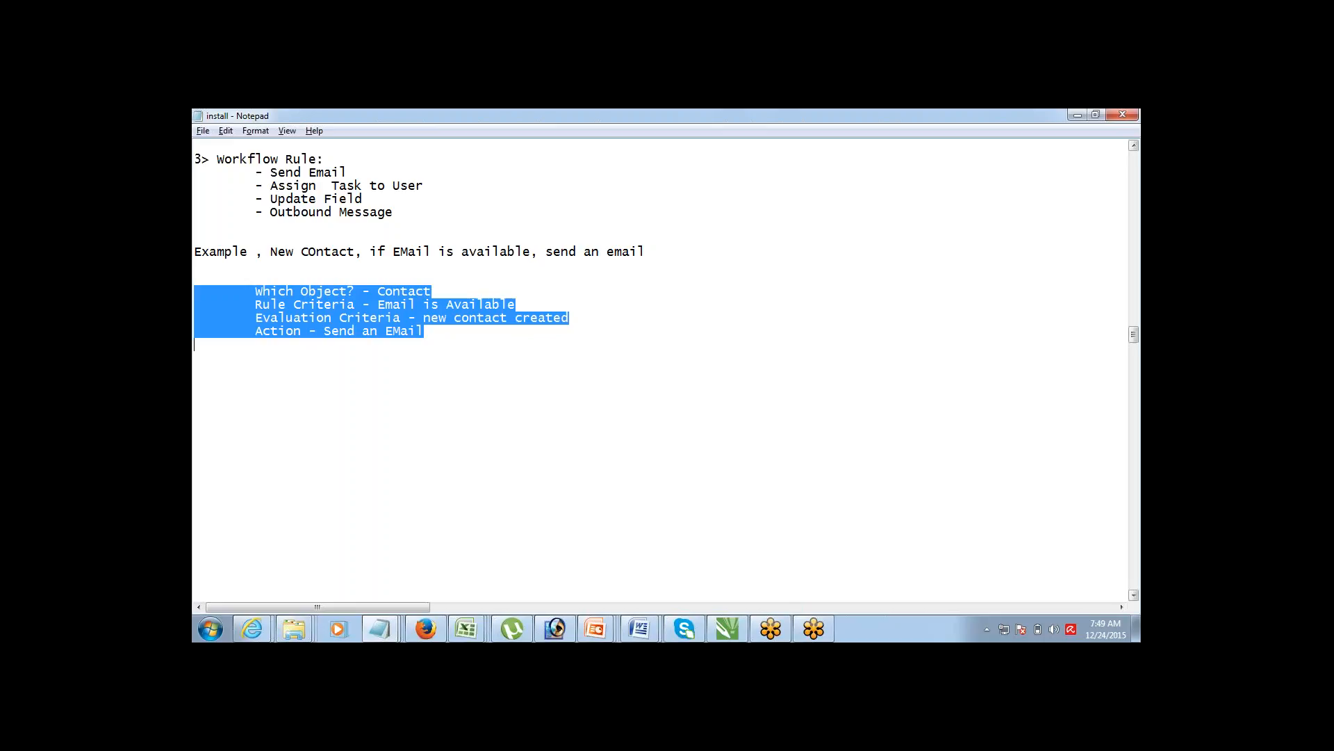
key(Up)
key(Up)
key(Up)
key(Up)
key(shift+Down)
key(shift+Down)
key(shift+Down)
key(shift+Down)
Step: In Salesforce Setup, open Create > Workflow & Approvals > Workflow Rules and continue past the intro
mouse_move(440, 628)
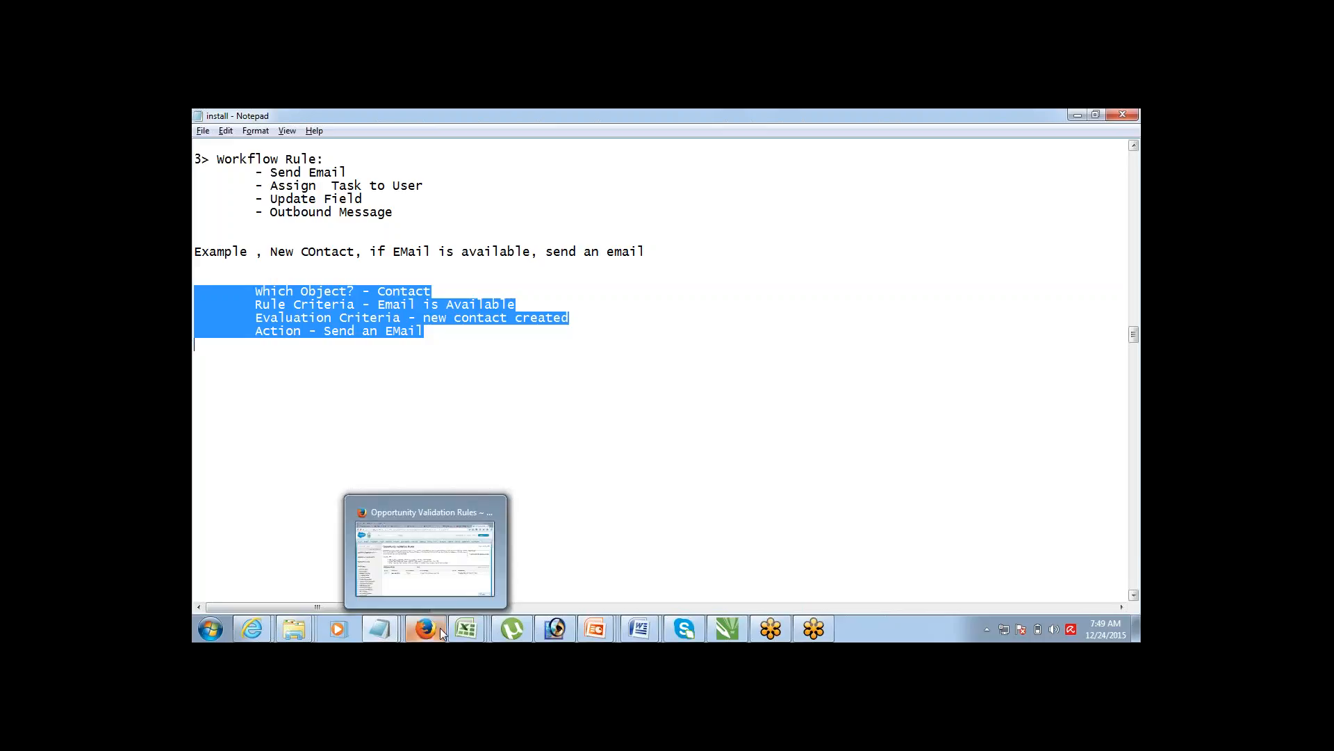
click(439, 569)
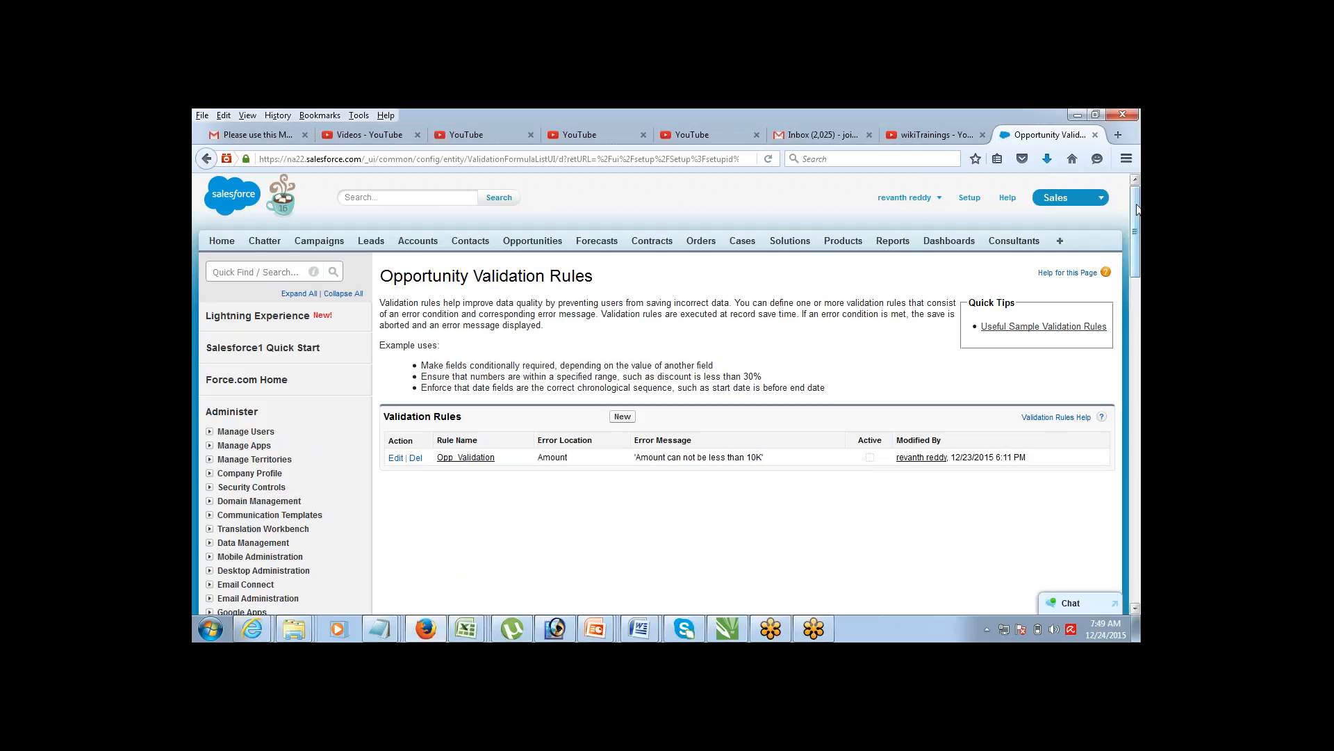
drag(1134, 240, 1085, 324)
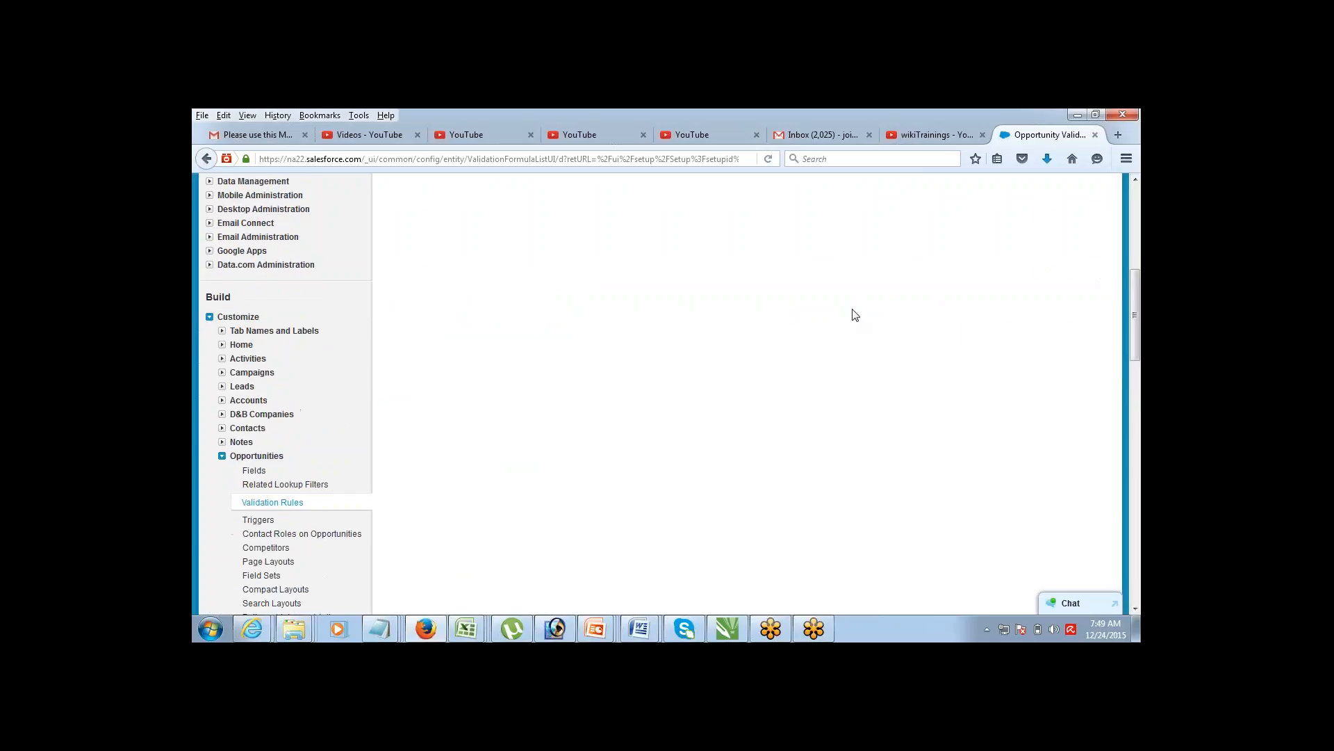
click(209, 316)
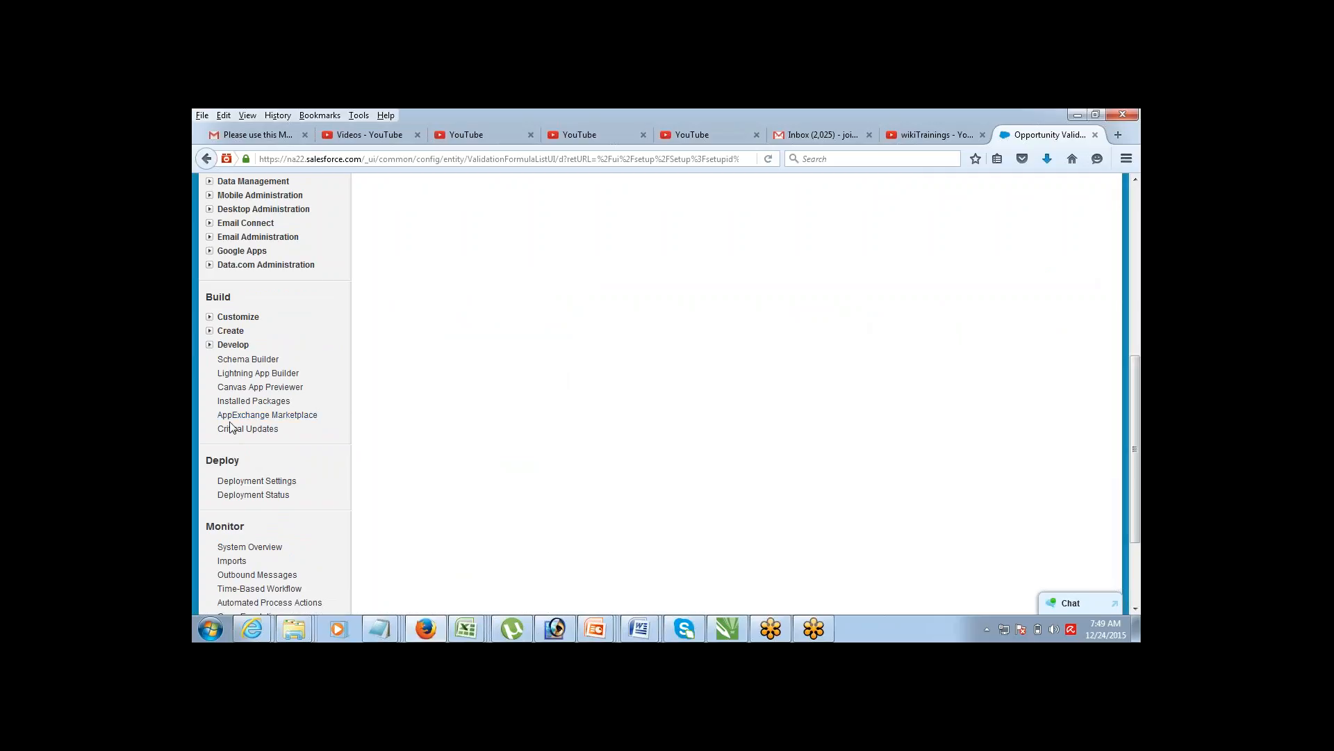
click(209, 330)
click(222, 471)
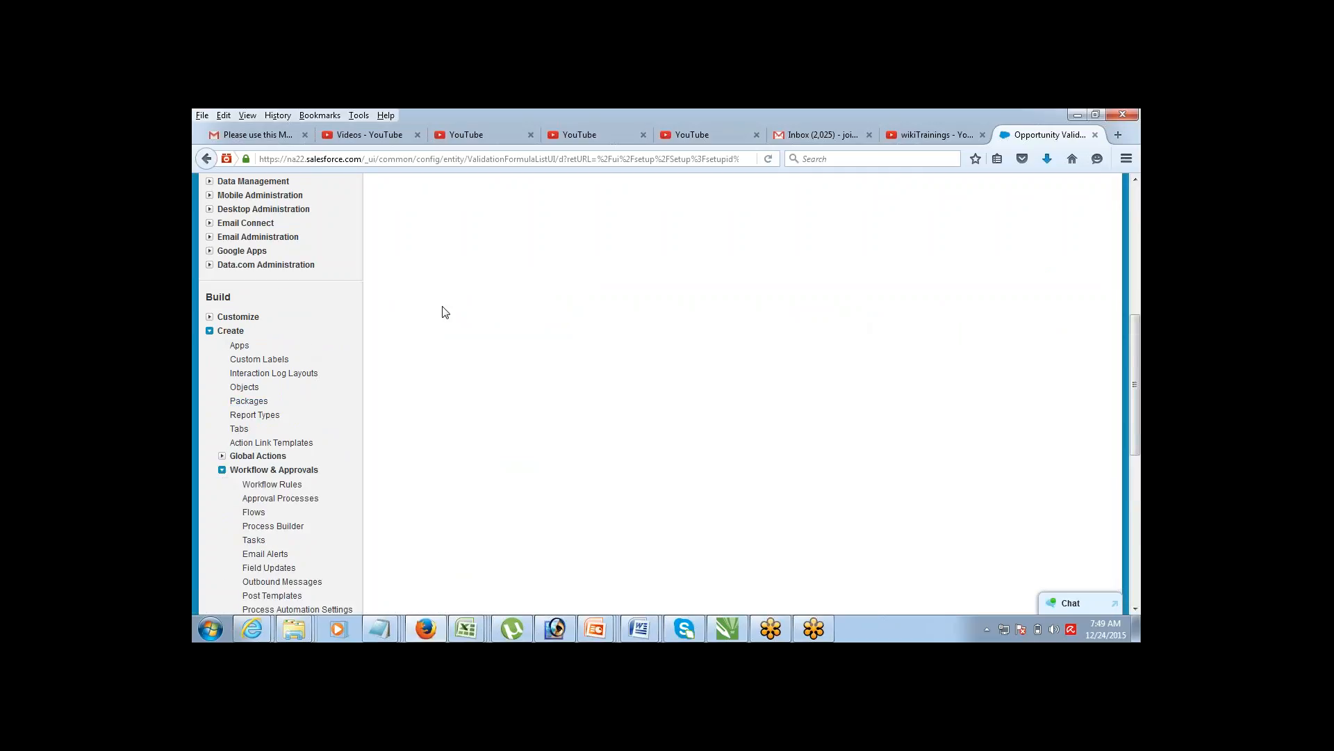
click(263, 486)
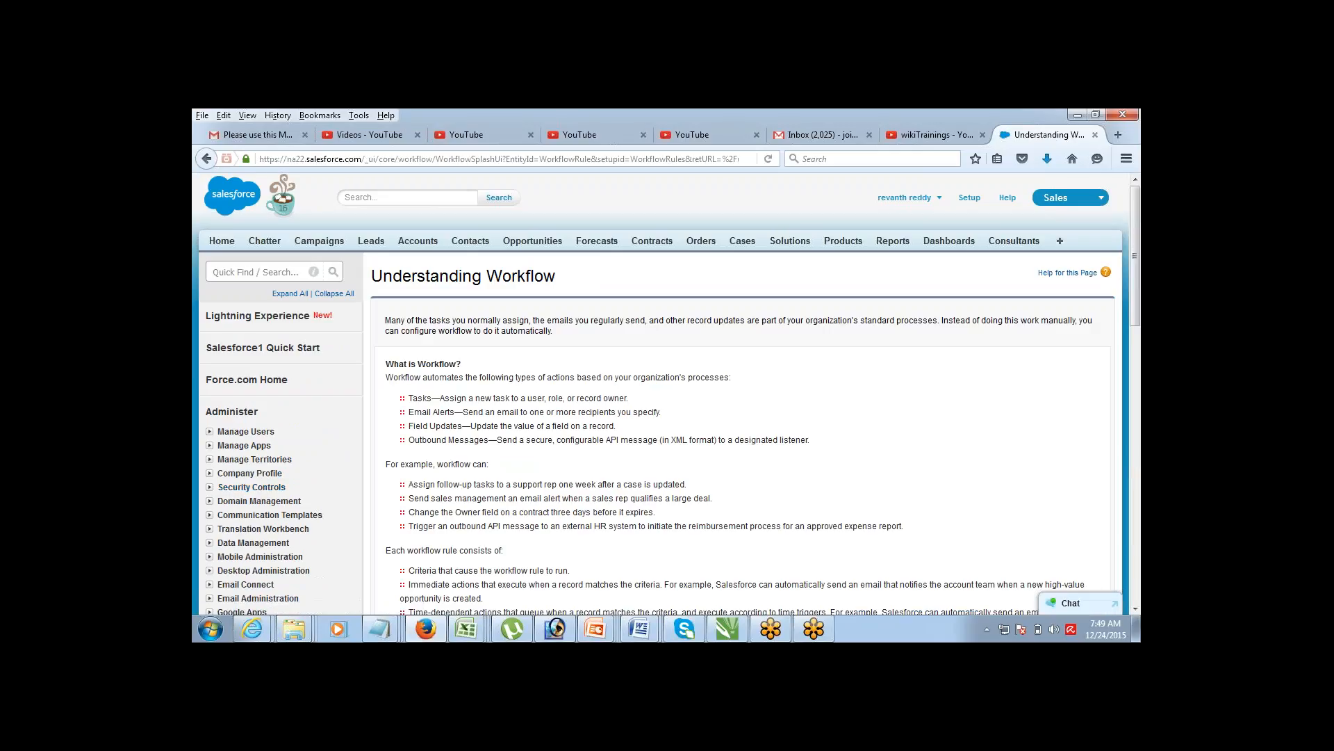
click(1135, 608)
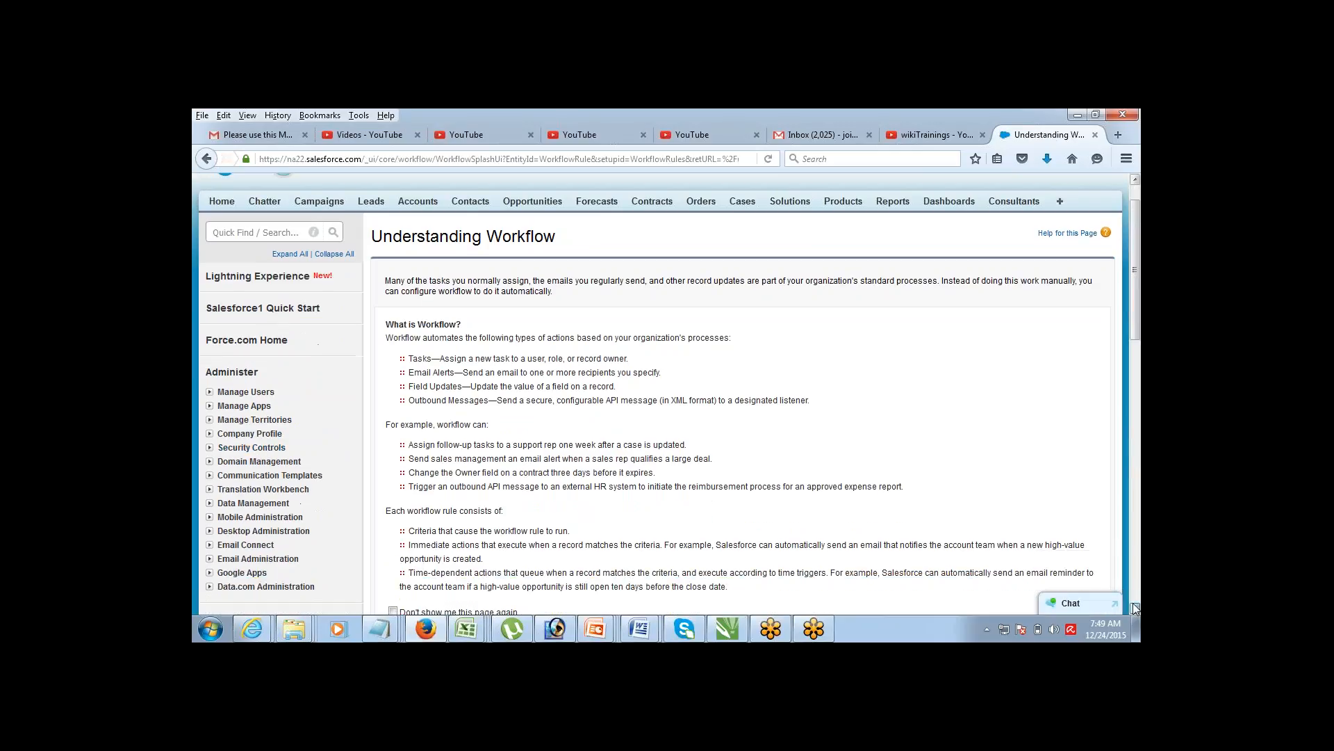
scroll(1135, 608, down, 5)
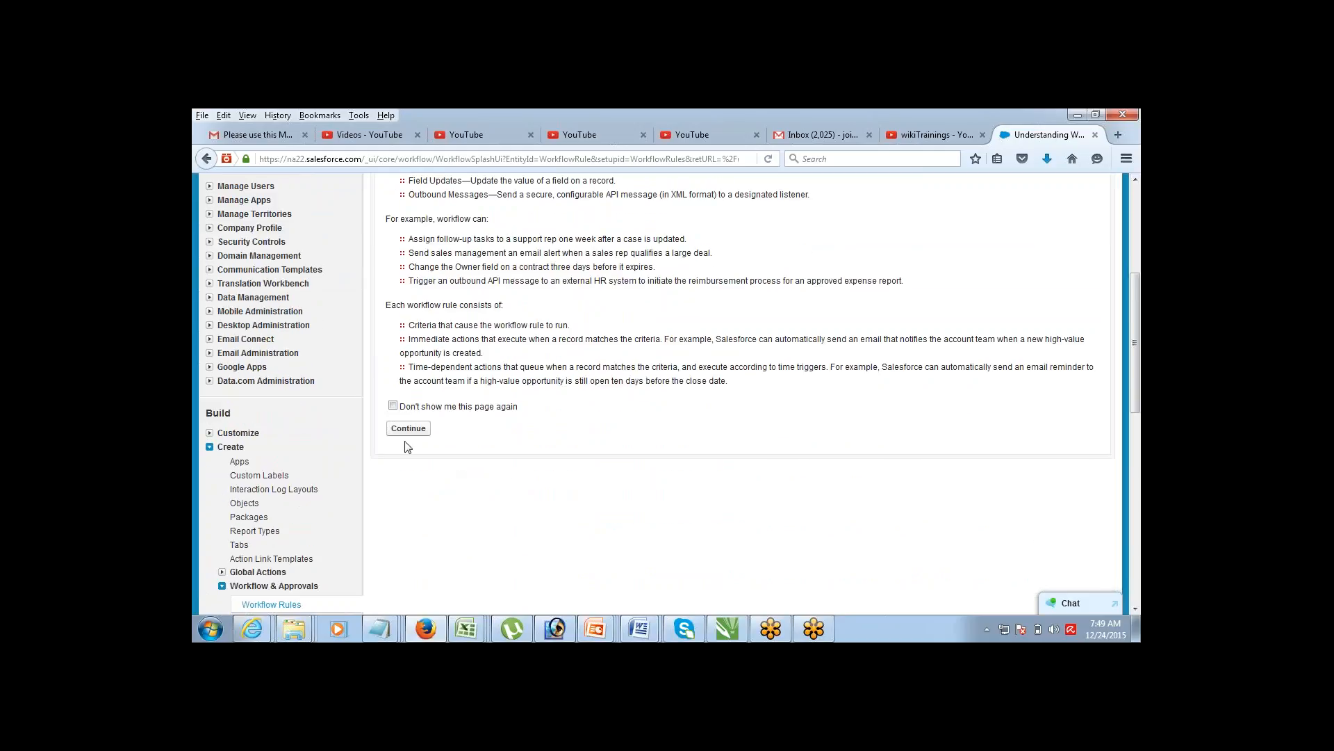
click(410, 431)
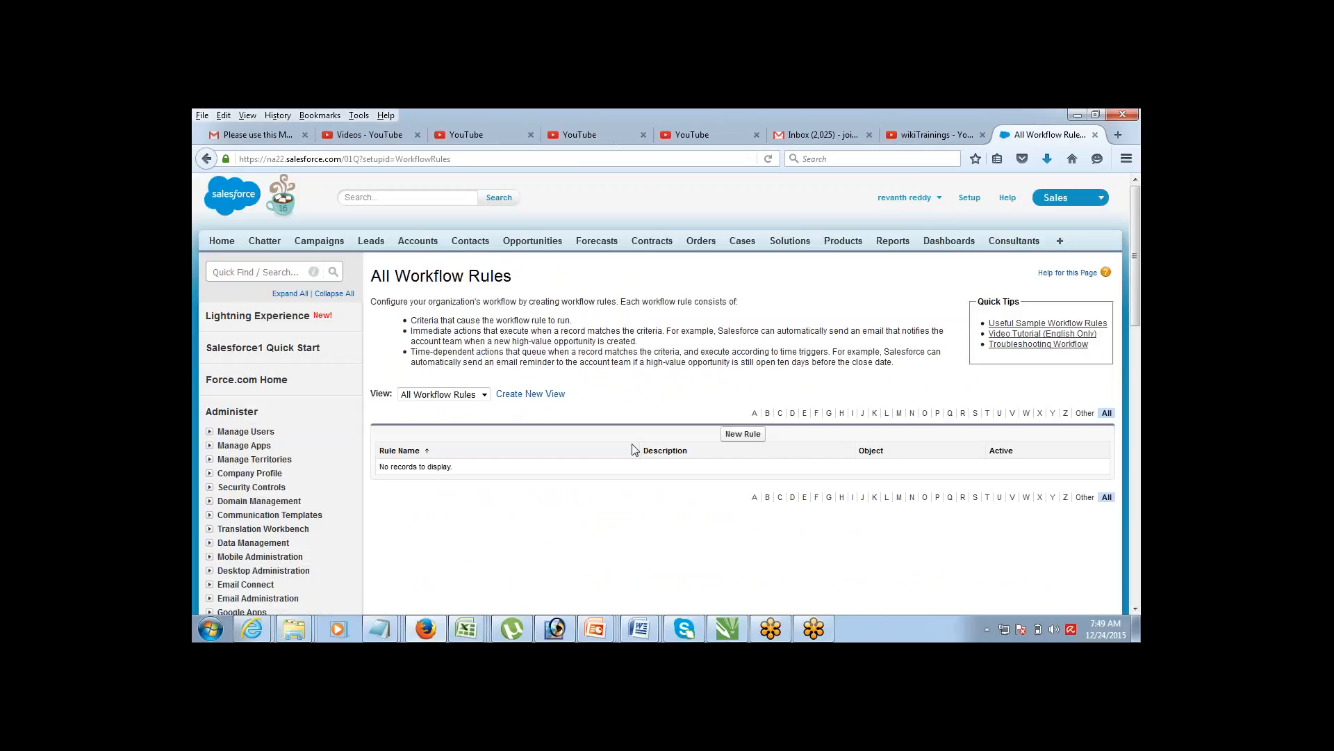
Step: Start a new workflow rule for the Contact object and continue to step 2
click(743, 433)
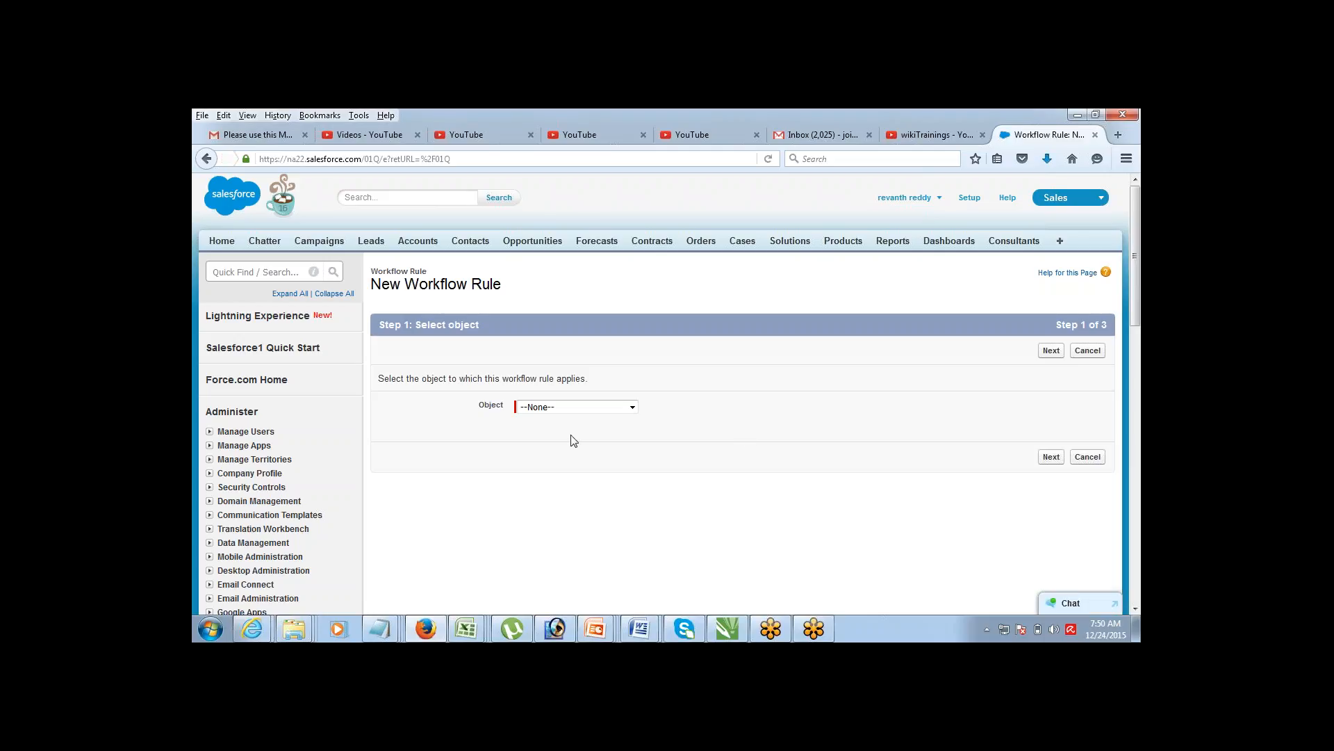
click(571, 409)
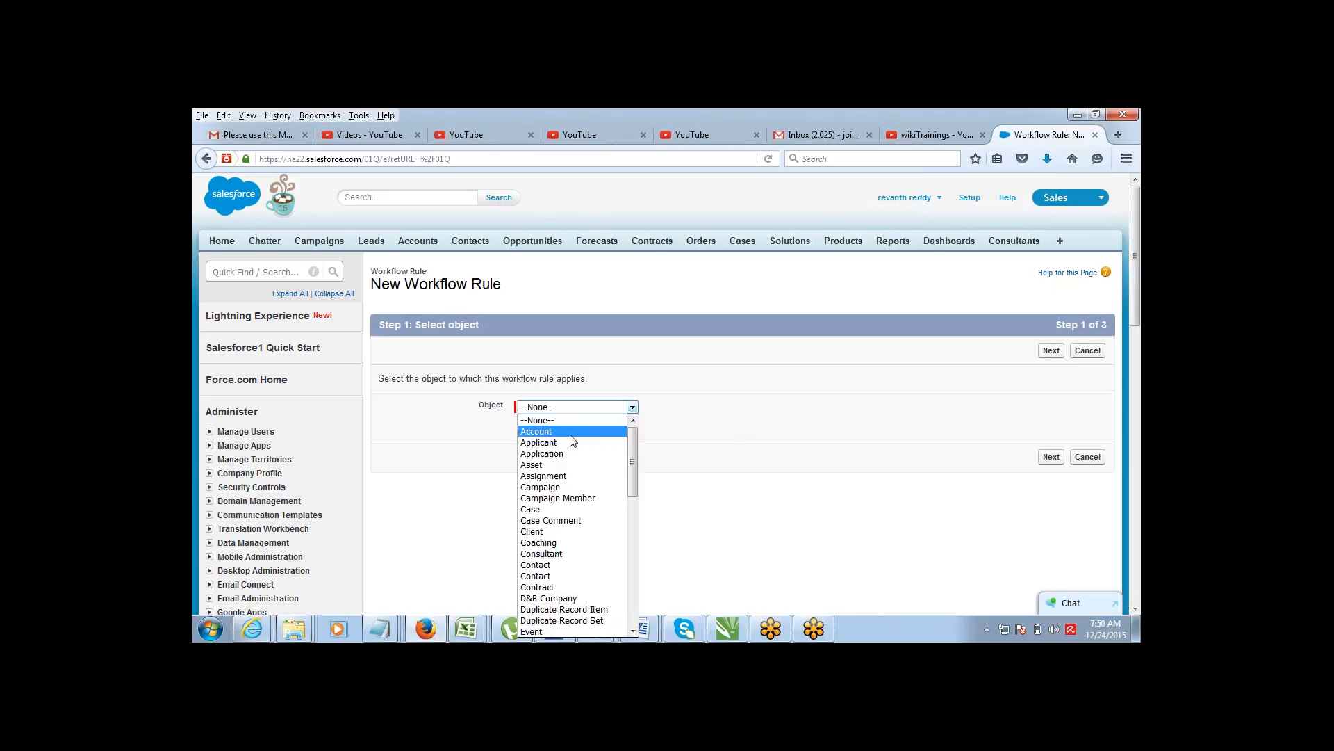
mouse_move(632, 446)
mouse_down()
mouse_move(632, 575)
mouse_move(631, 423)
mouse_up()
click(632, 407)
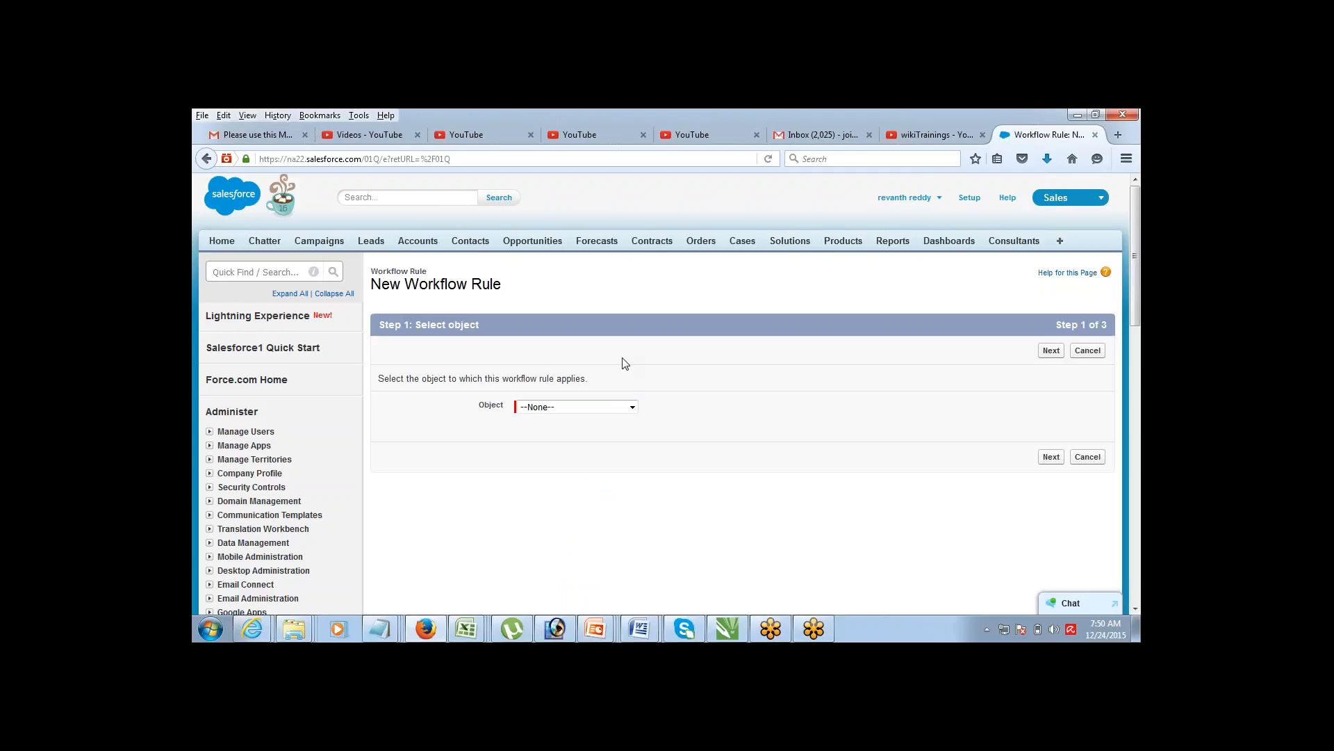
click(621, 407)
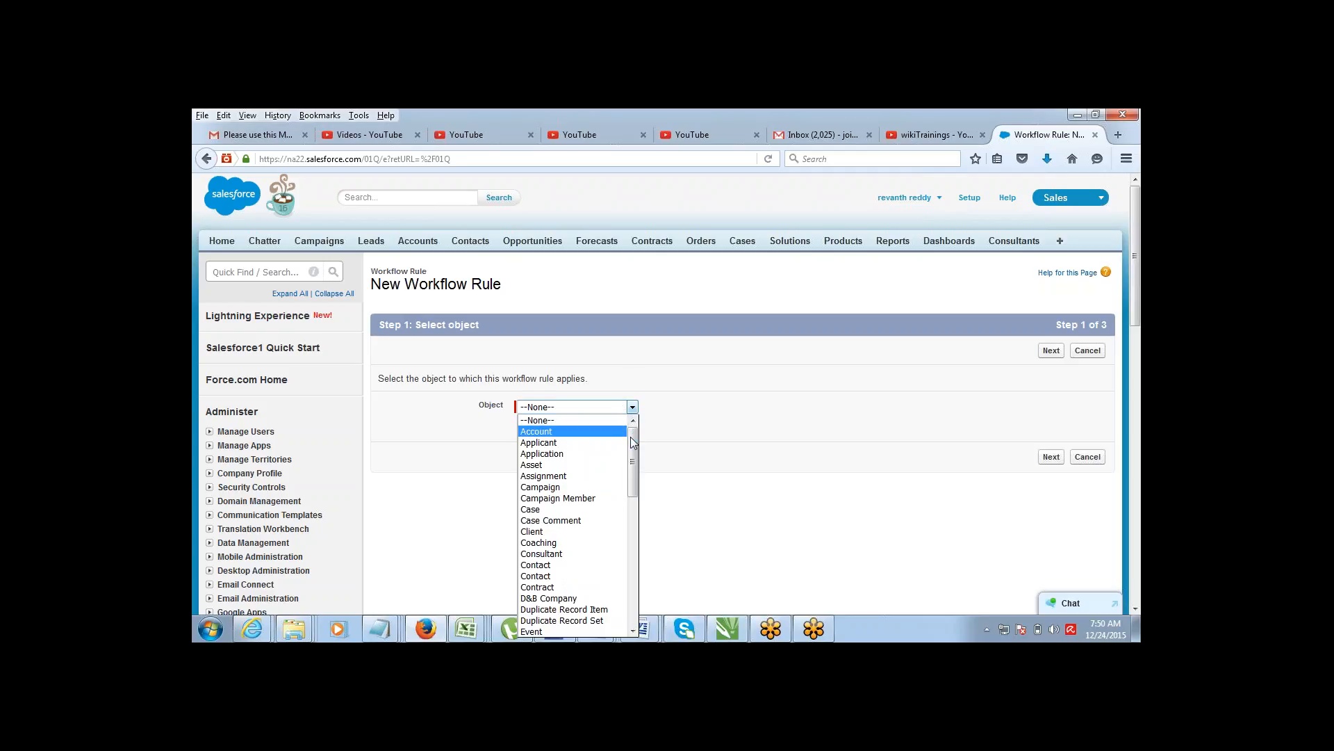
drag(633, 439, 633, 440)
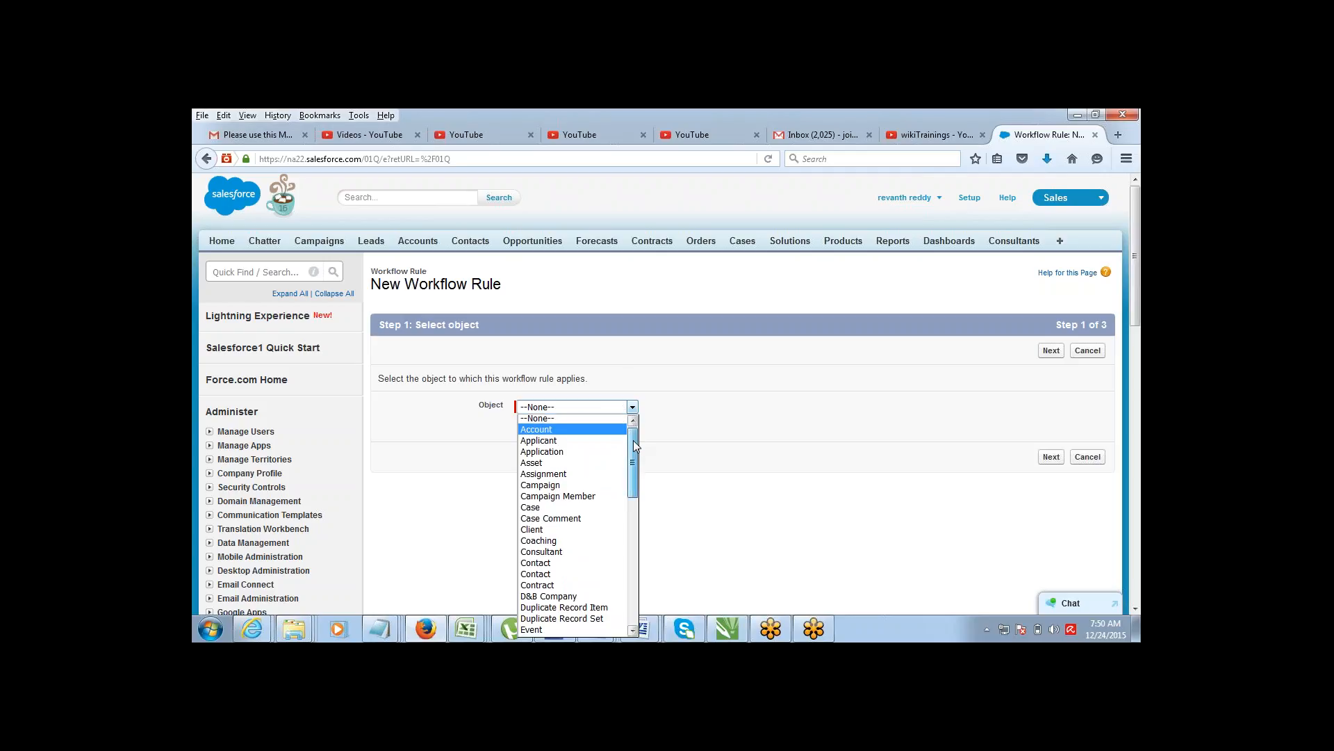
mouse_move(633, 439)
mouse_down()
mouse_move(633, 469)
mouse_move(633, 435)
mouse_up()
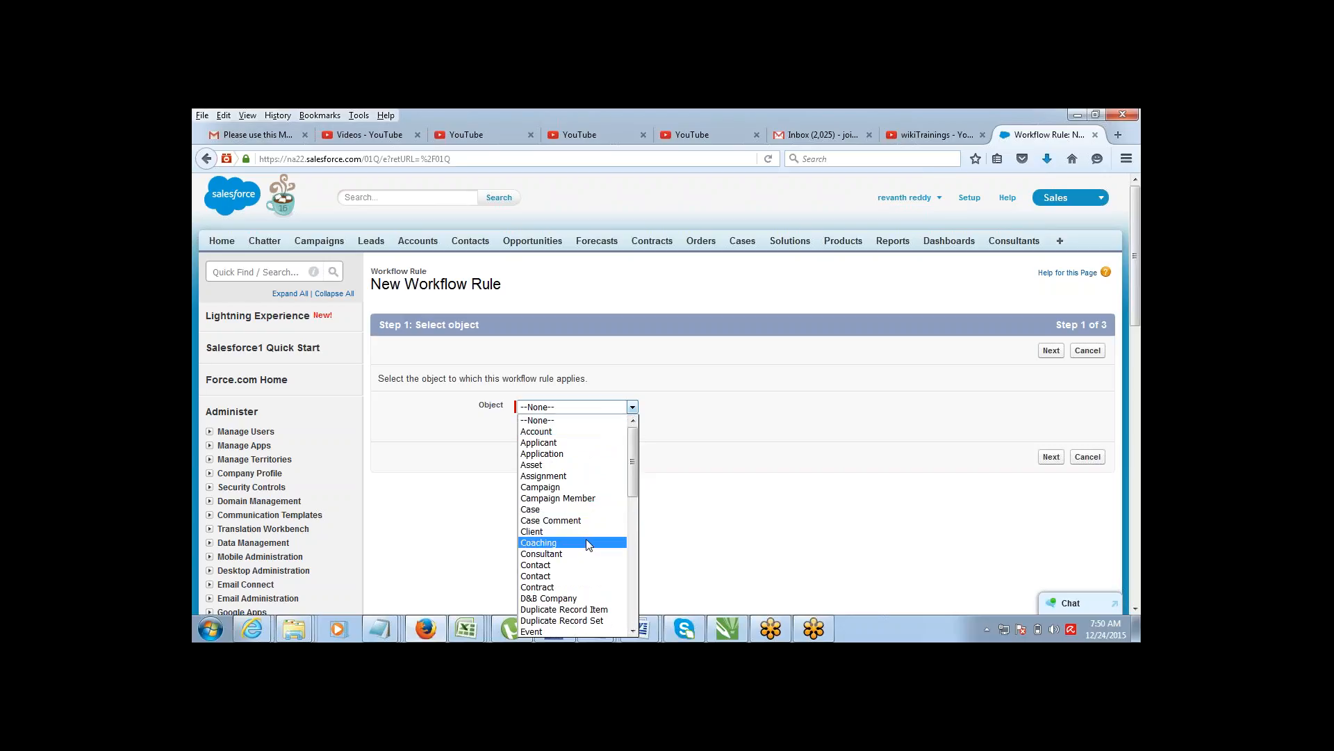
click(583, 567)
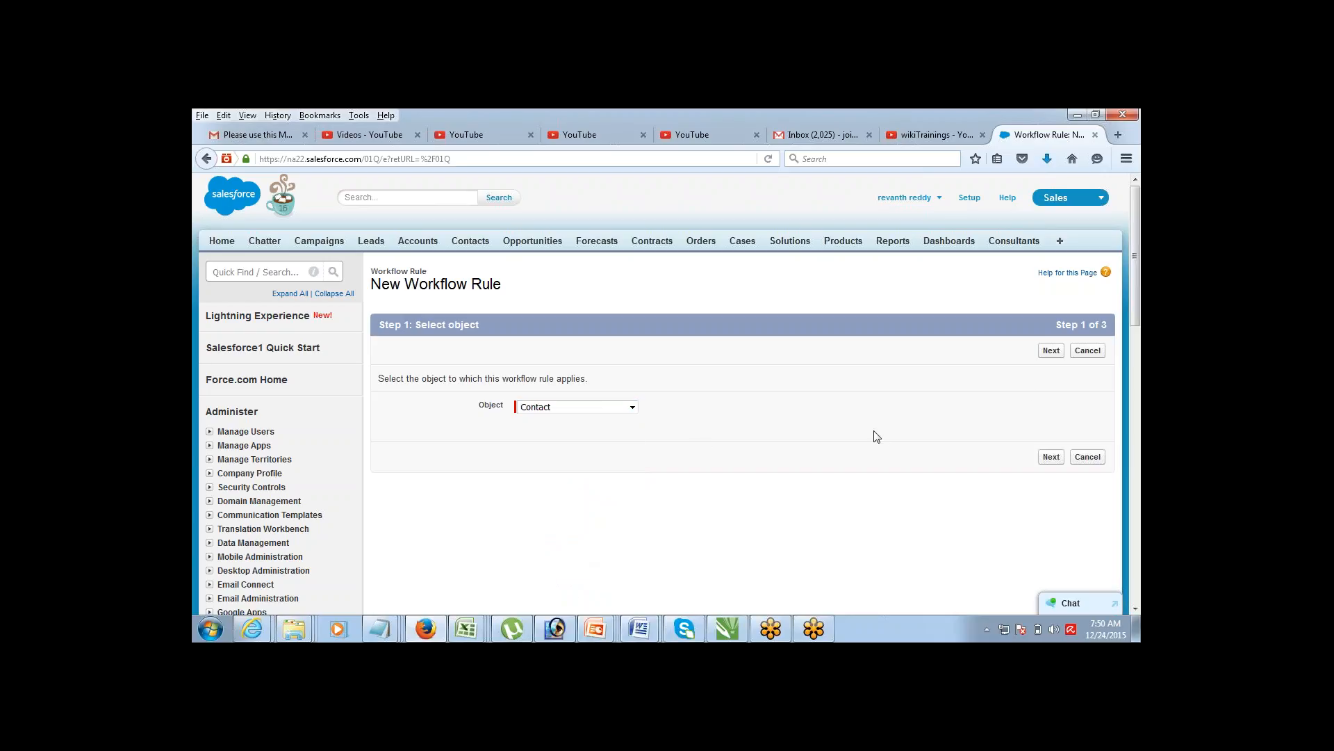
click(1050, 353)
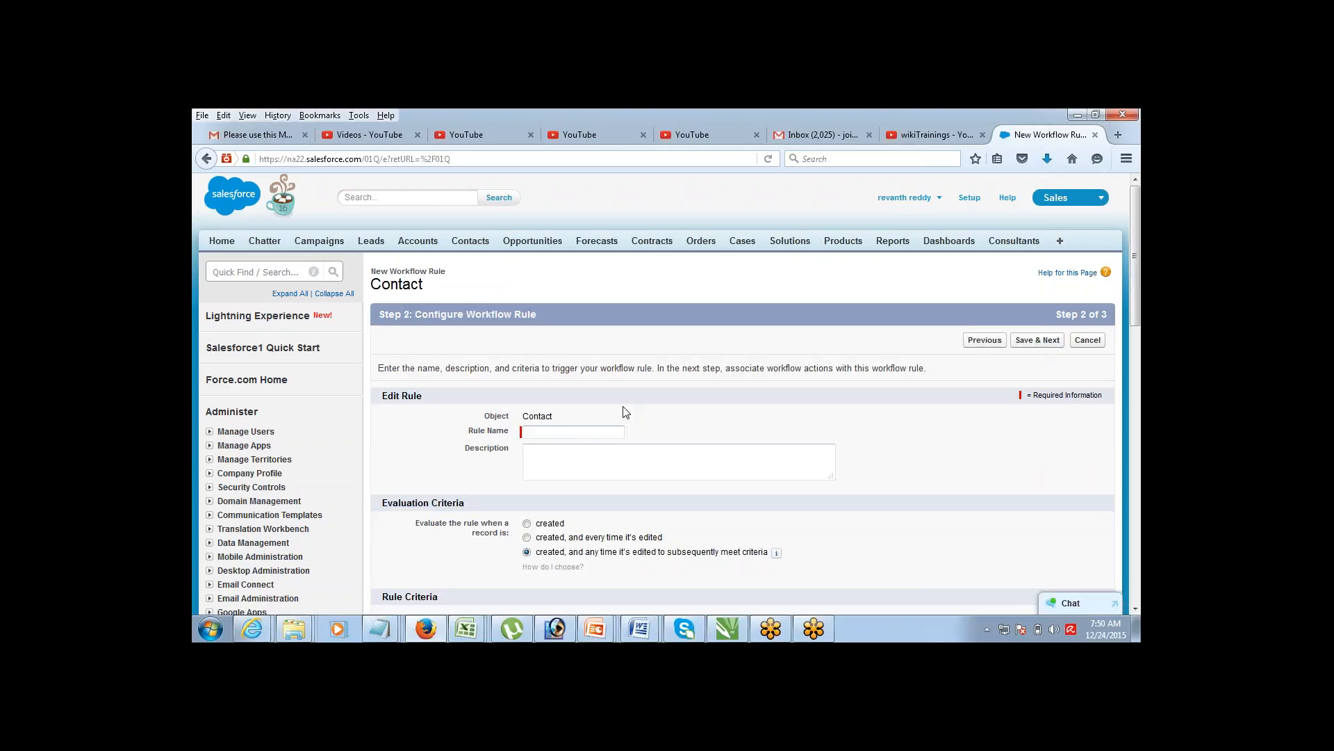
Step: Name the rule 'New Contact Rule' and set it to evaluate only when a record is created
click(585, 434)
text(New Contact Rule)
scroll(1134, 612, down, 6)
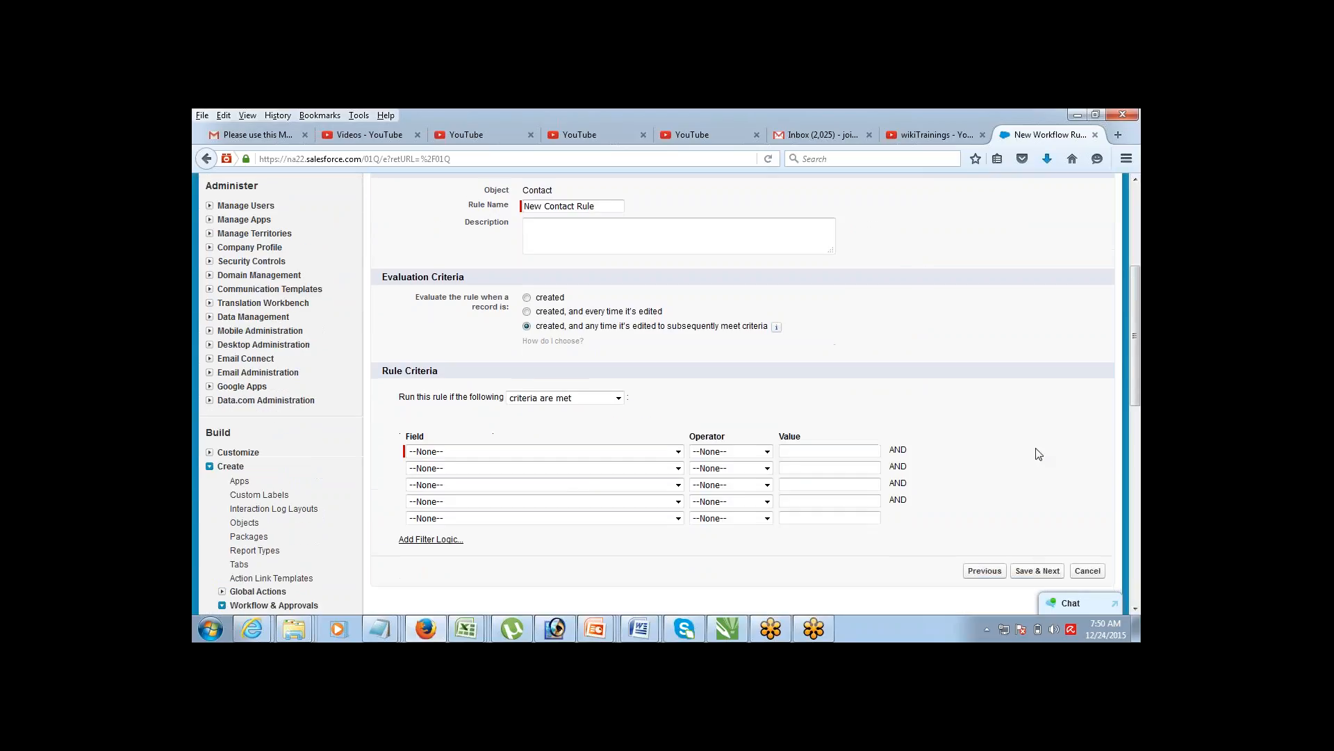
click(527, 298)
click(527, 312)
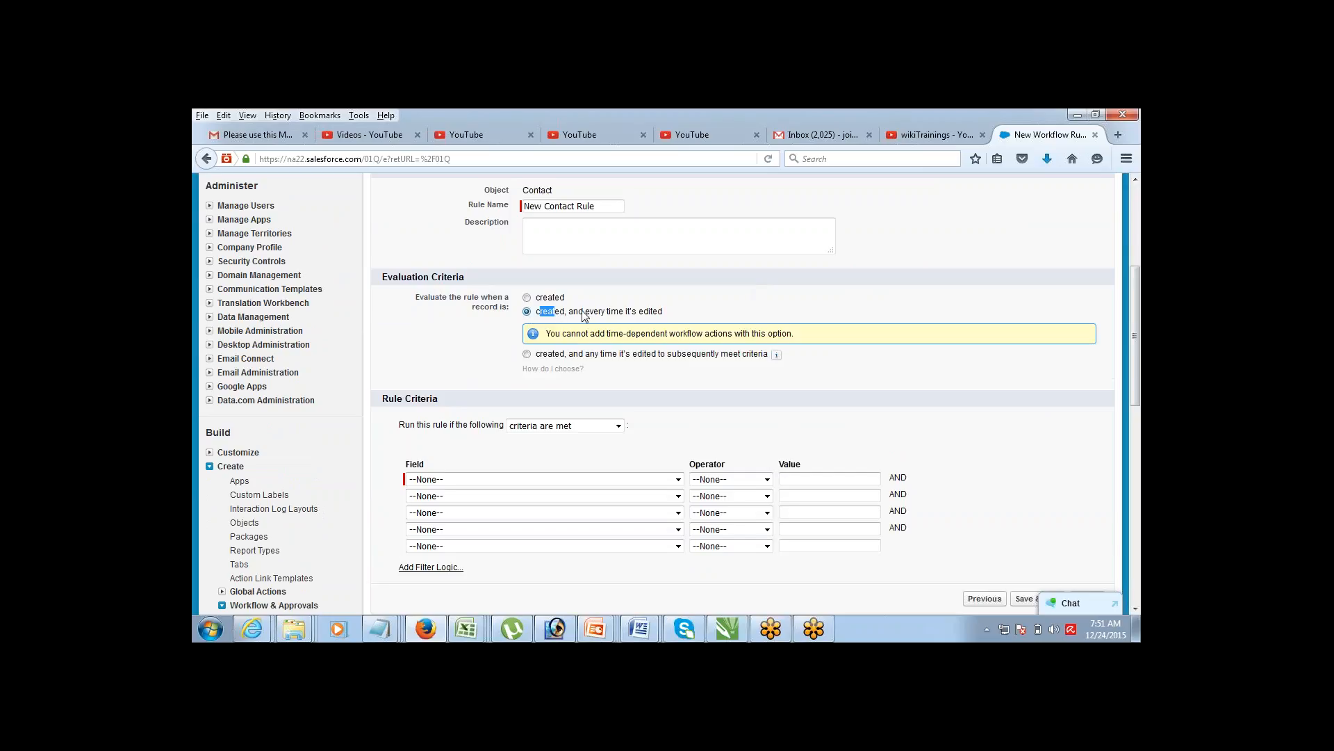
drag(584, 312, 663, 314)
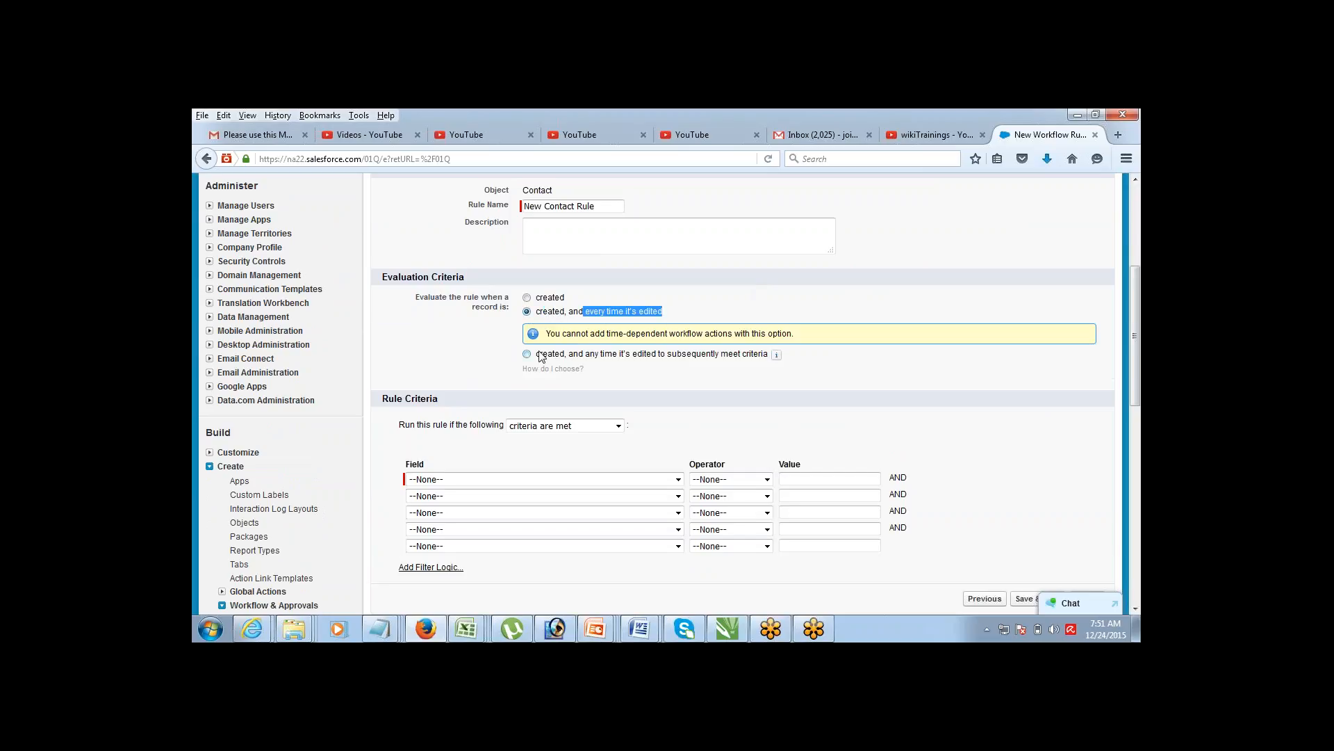
drag(535, 356, 770, 360)
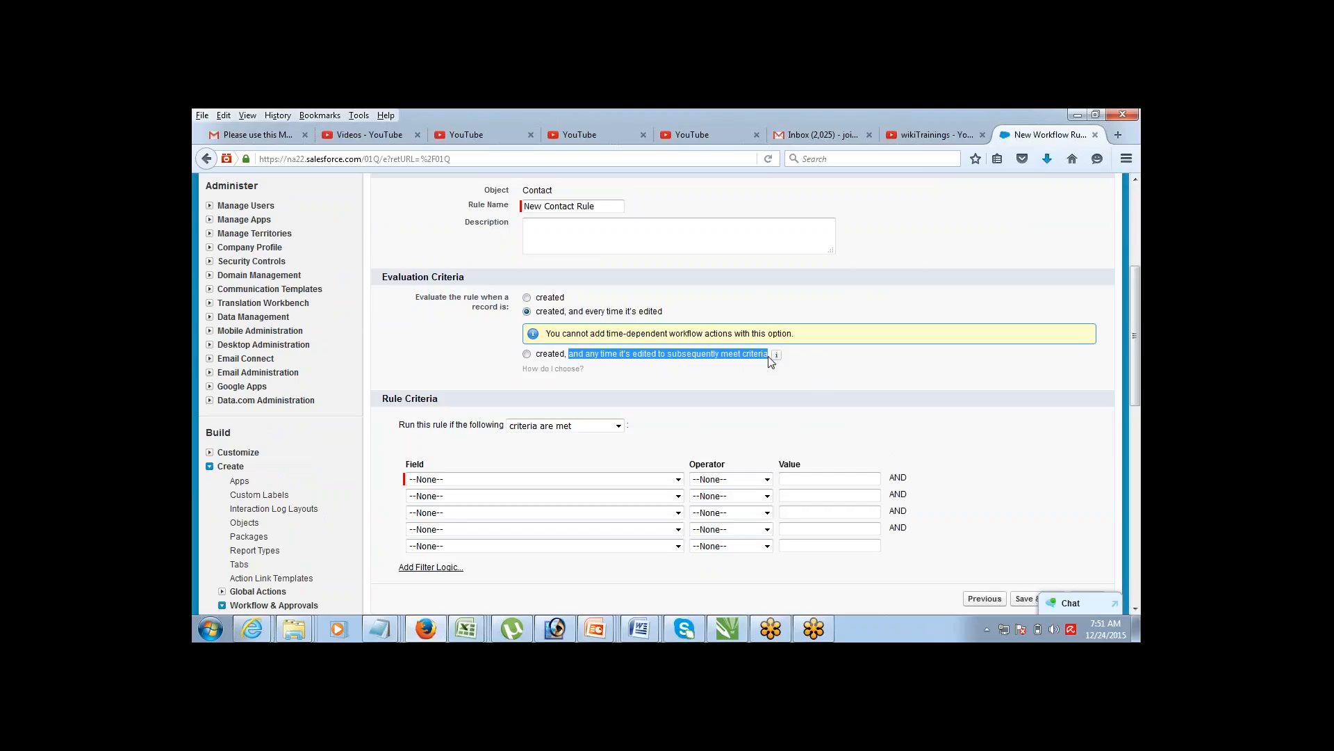
click(527, 297)
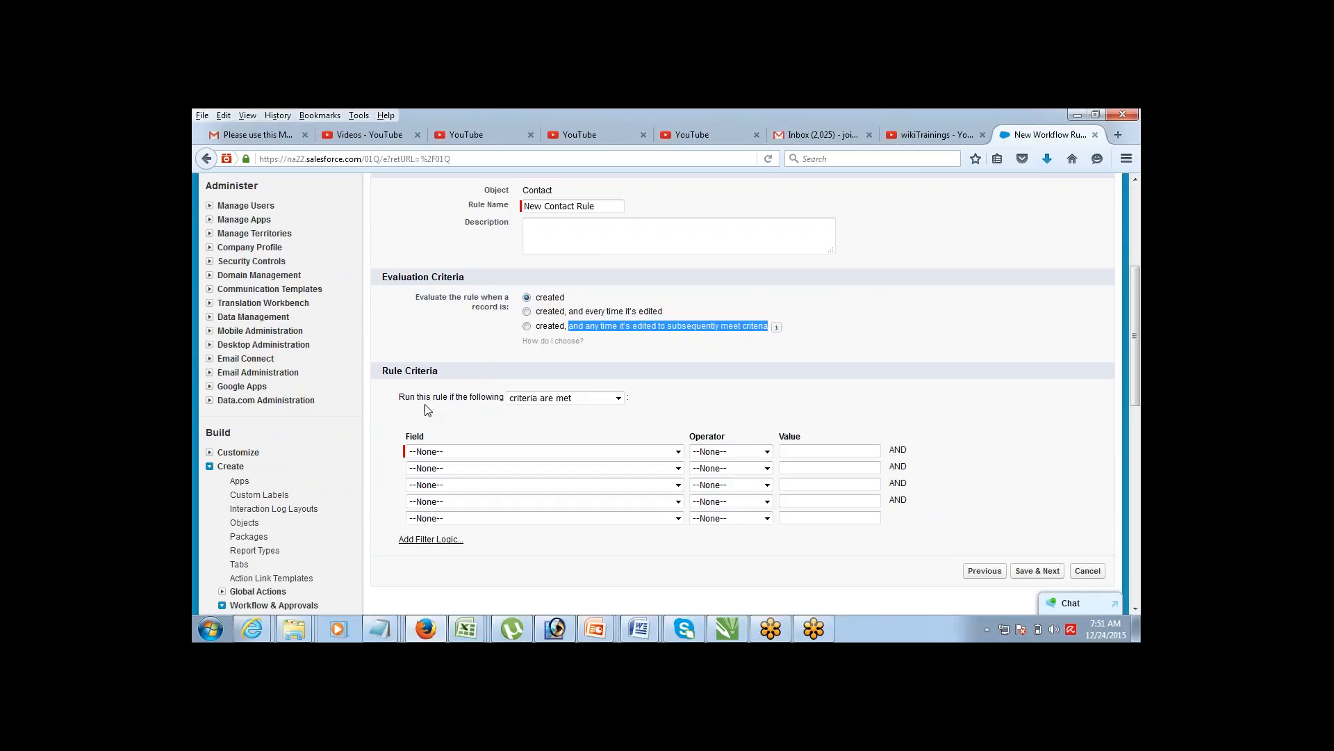
click(536, 397)
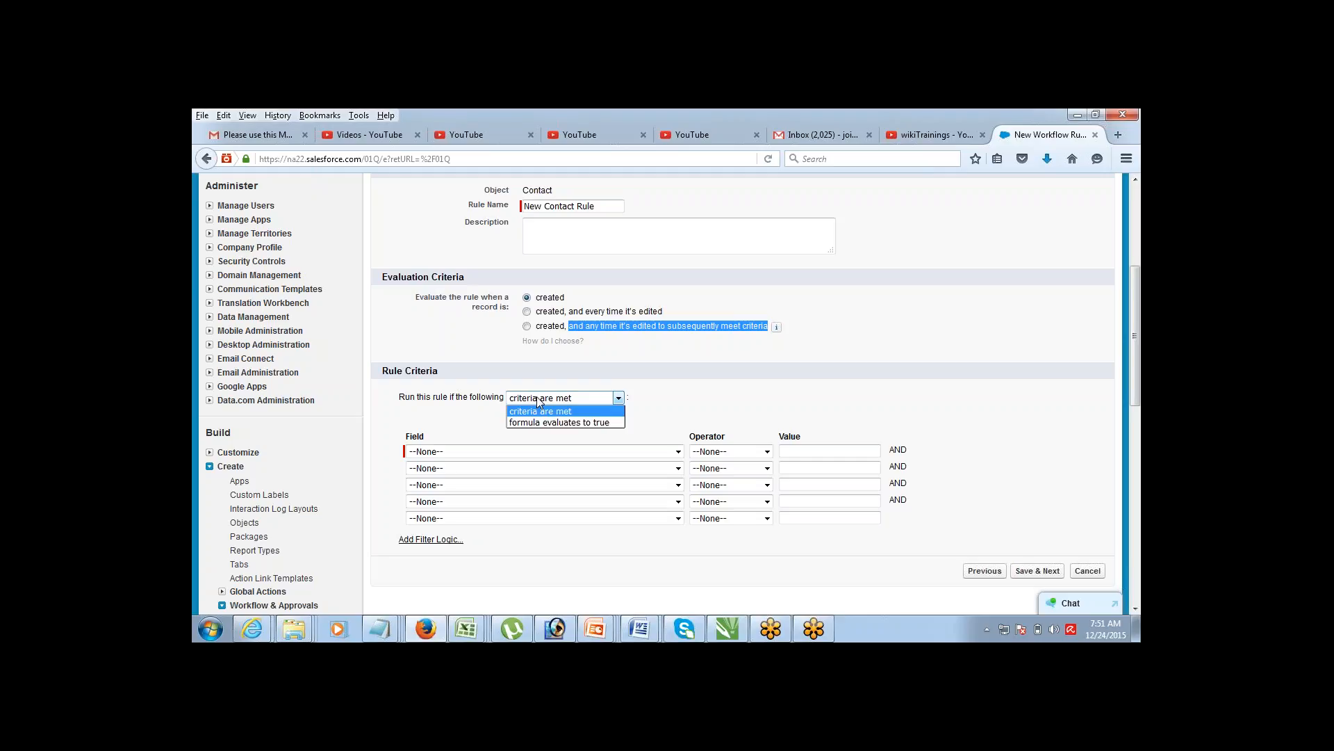
click(537, 399)
click(536, 399)
click(537, 399)
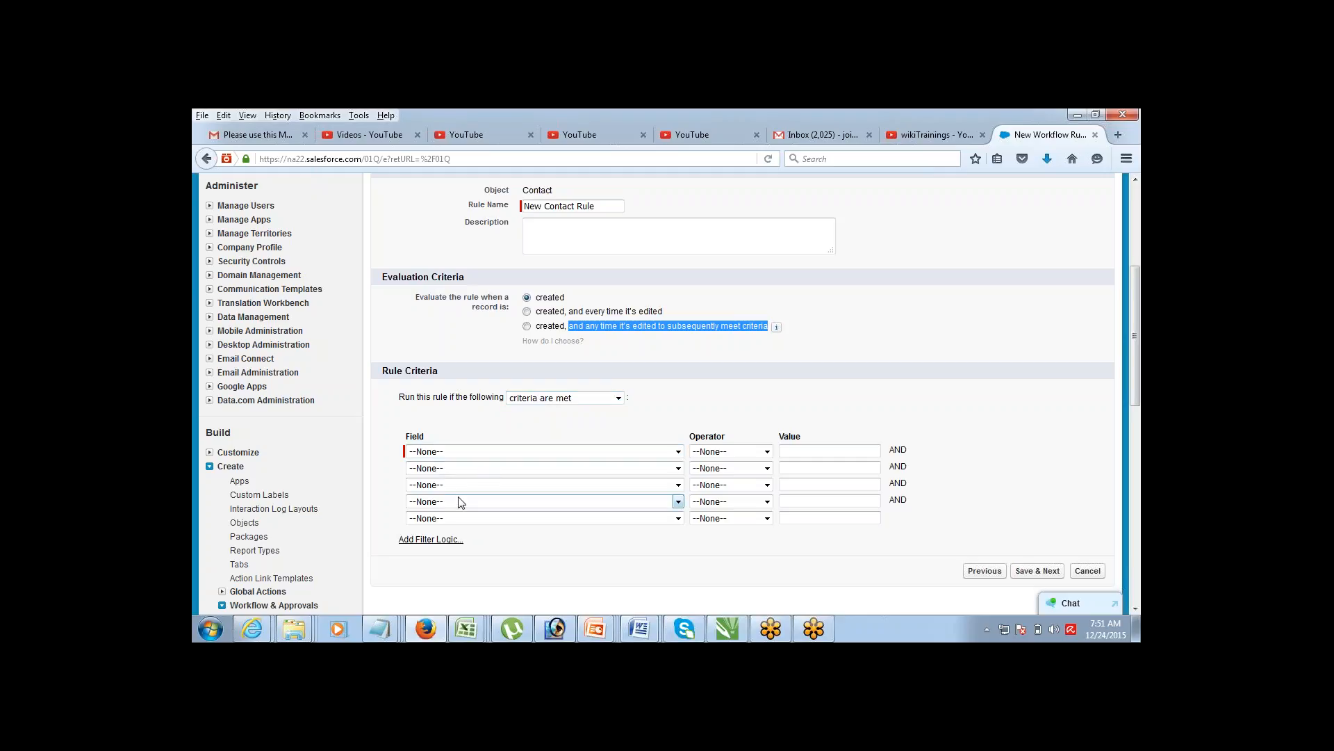
click(552, 399)
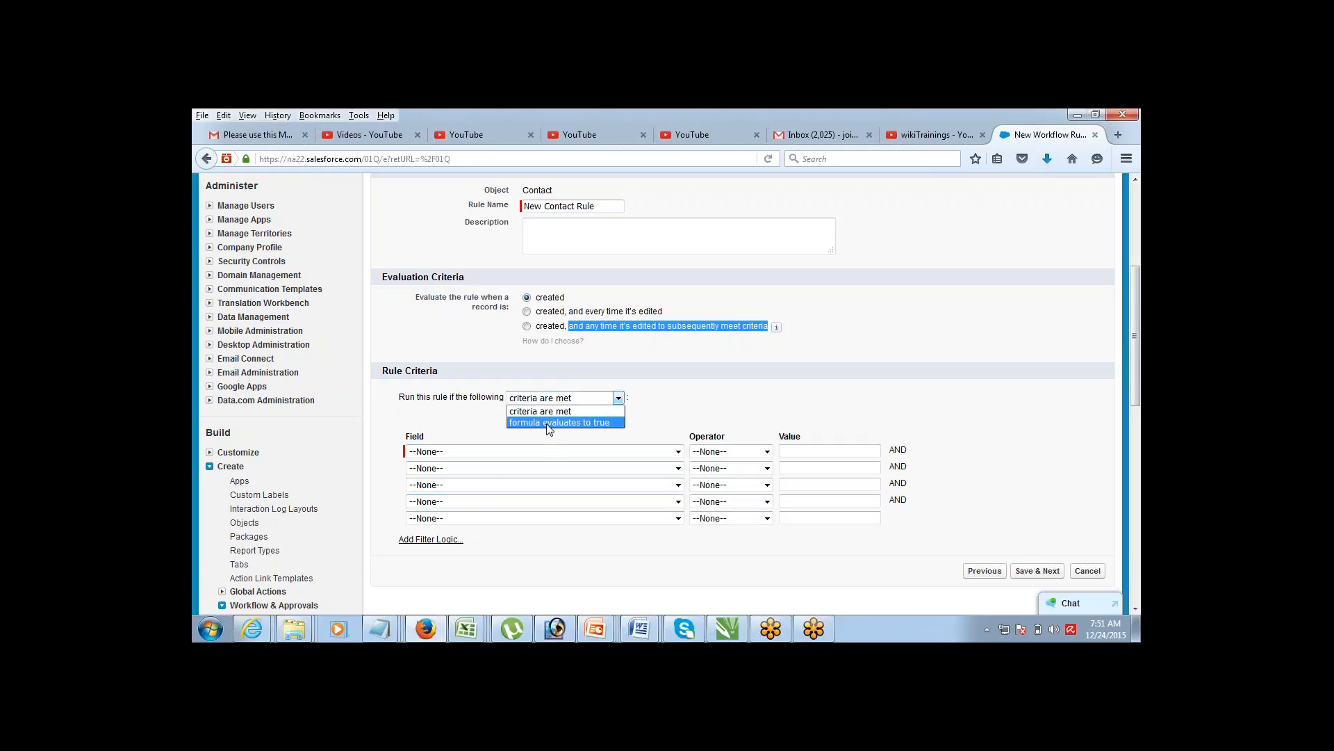
click(549, 422)
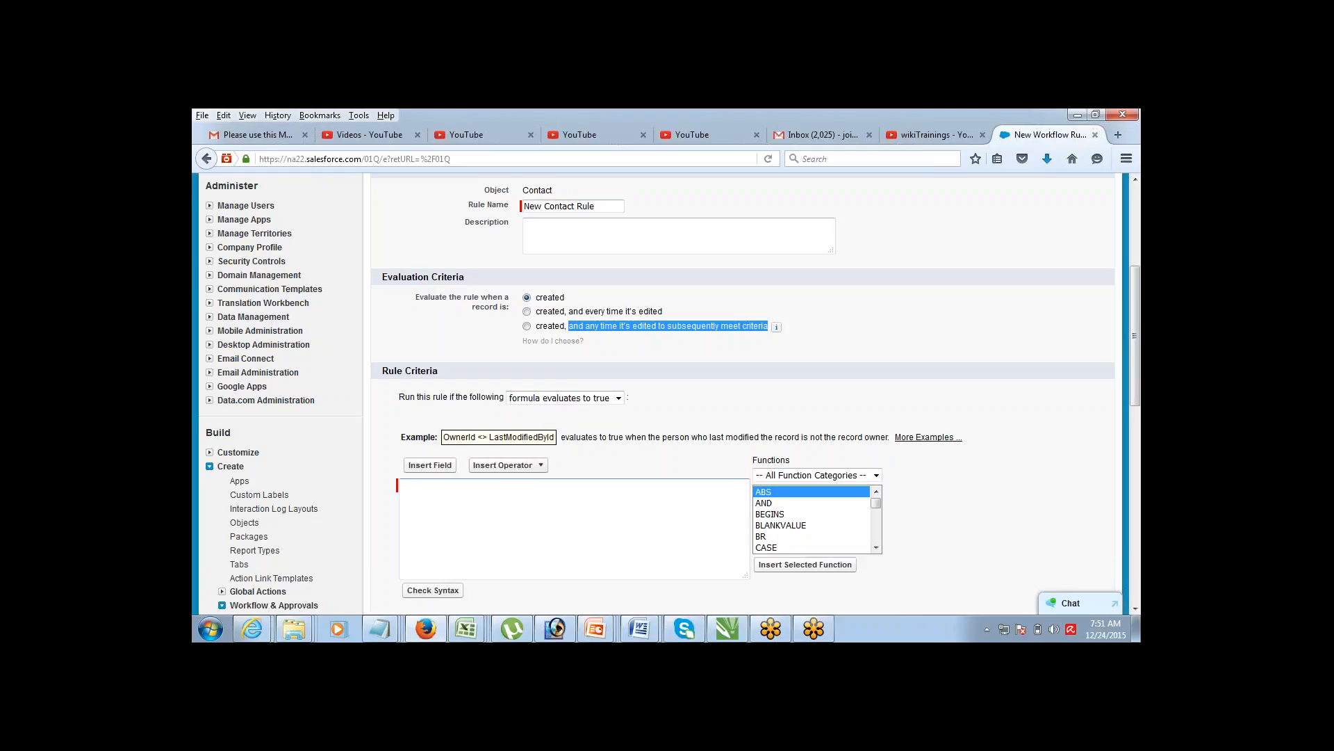
click(507, 486)
text(NOW())
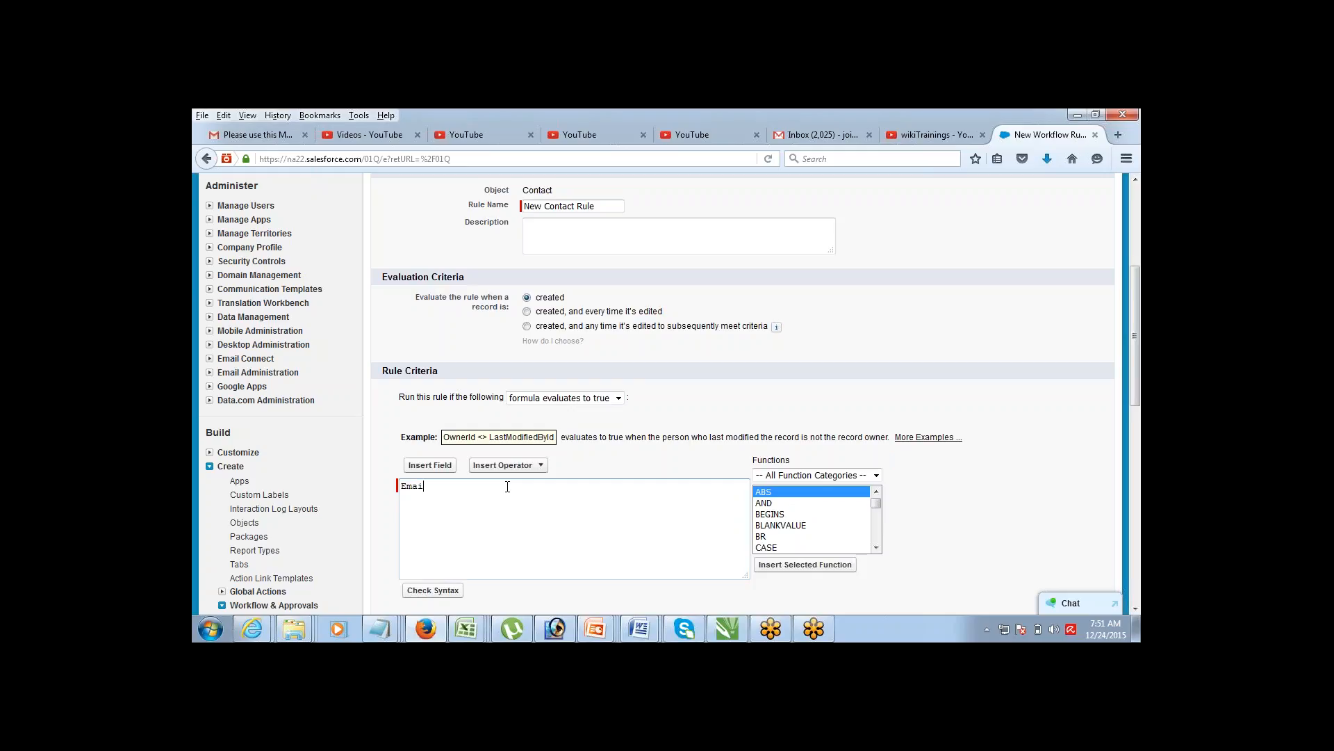
key(BackSpace)
key(BackSpace)
key(BackSpace)
key(BackSpace)
key(BackSpace)
click(580, 401)
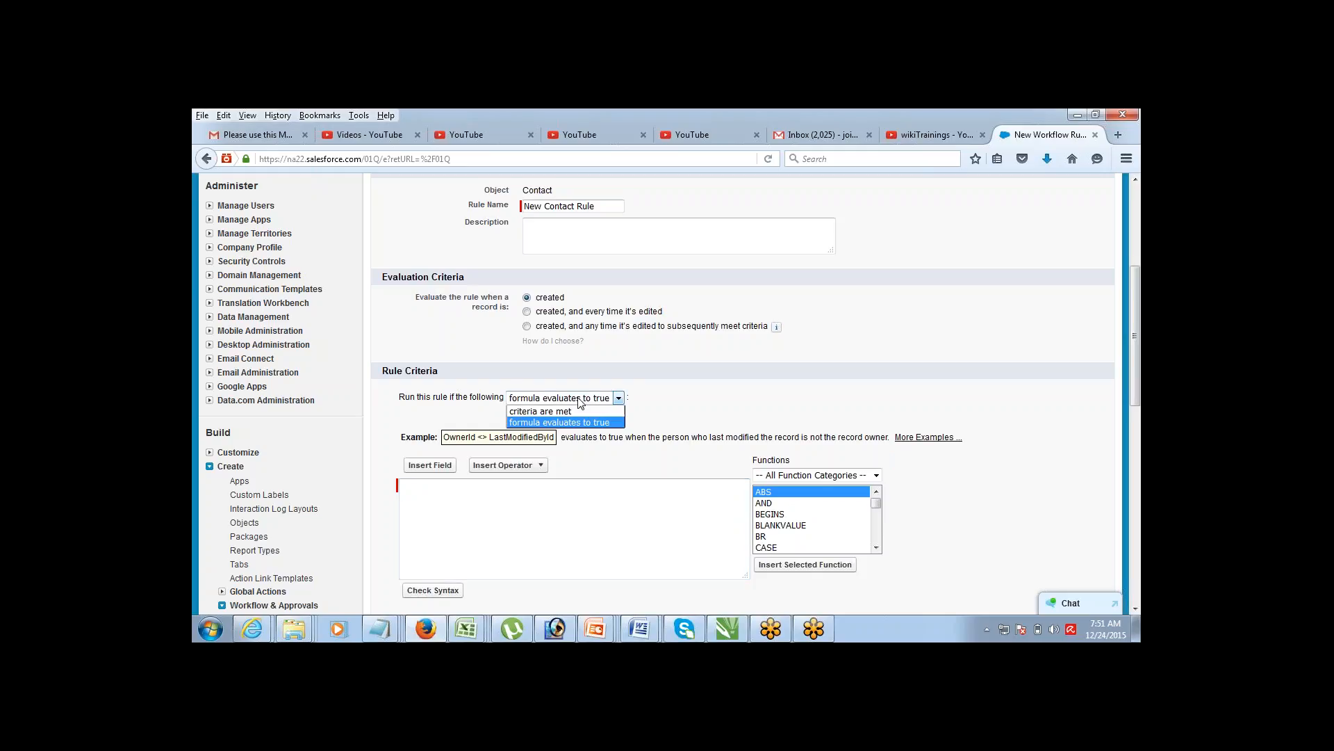
click(575, 411)
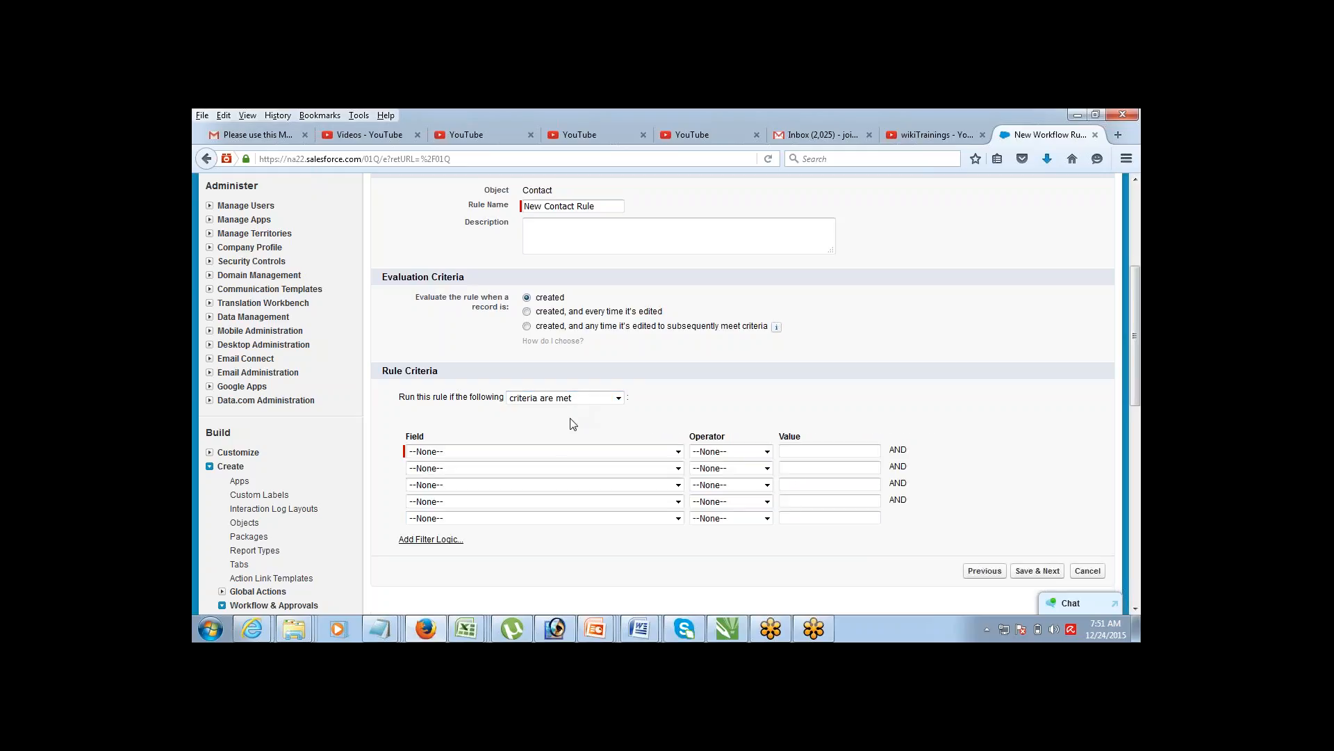
Step: Set the rule criterion to Contact: Email not equal to a blank value, then save and continue
click(554, 454)
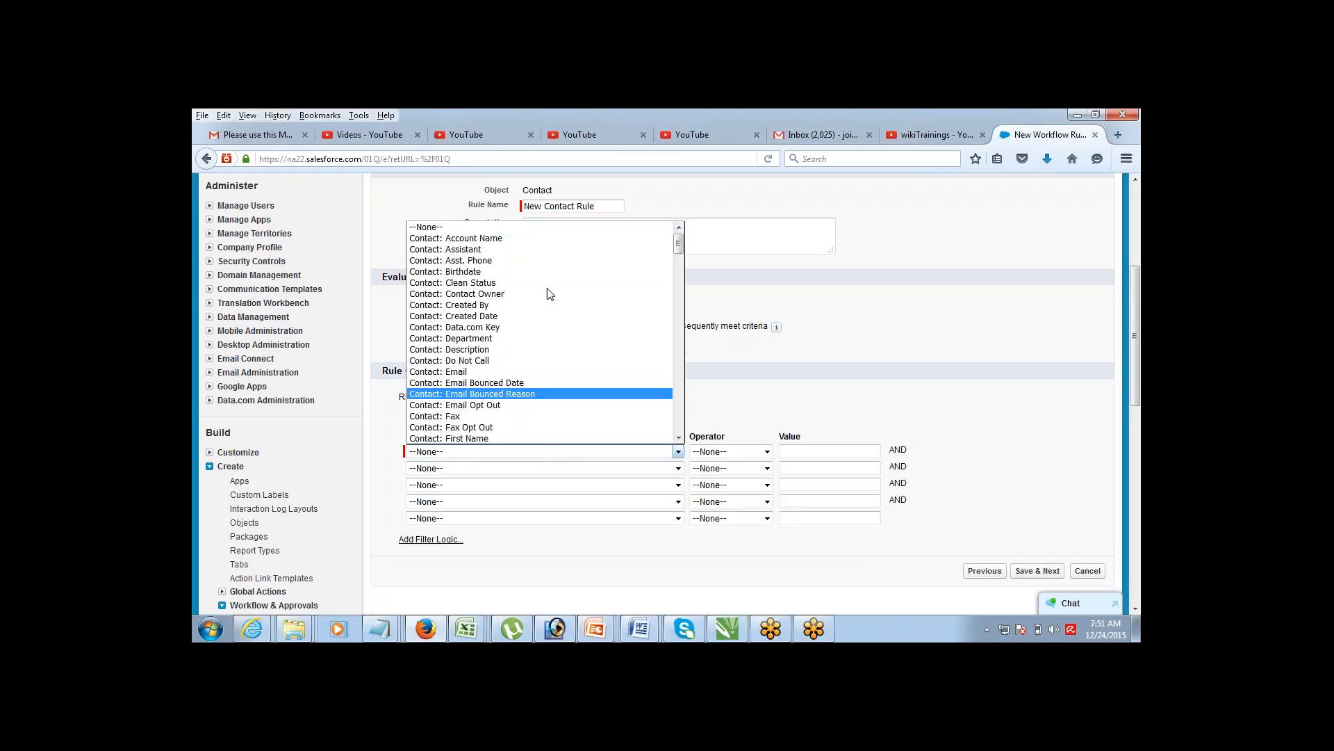
click(547, 373)
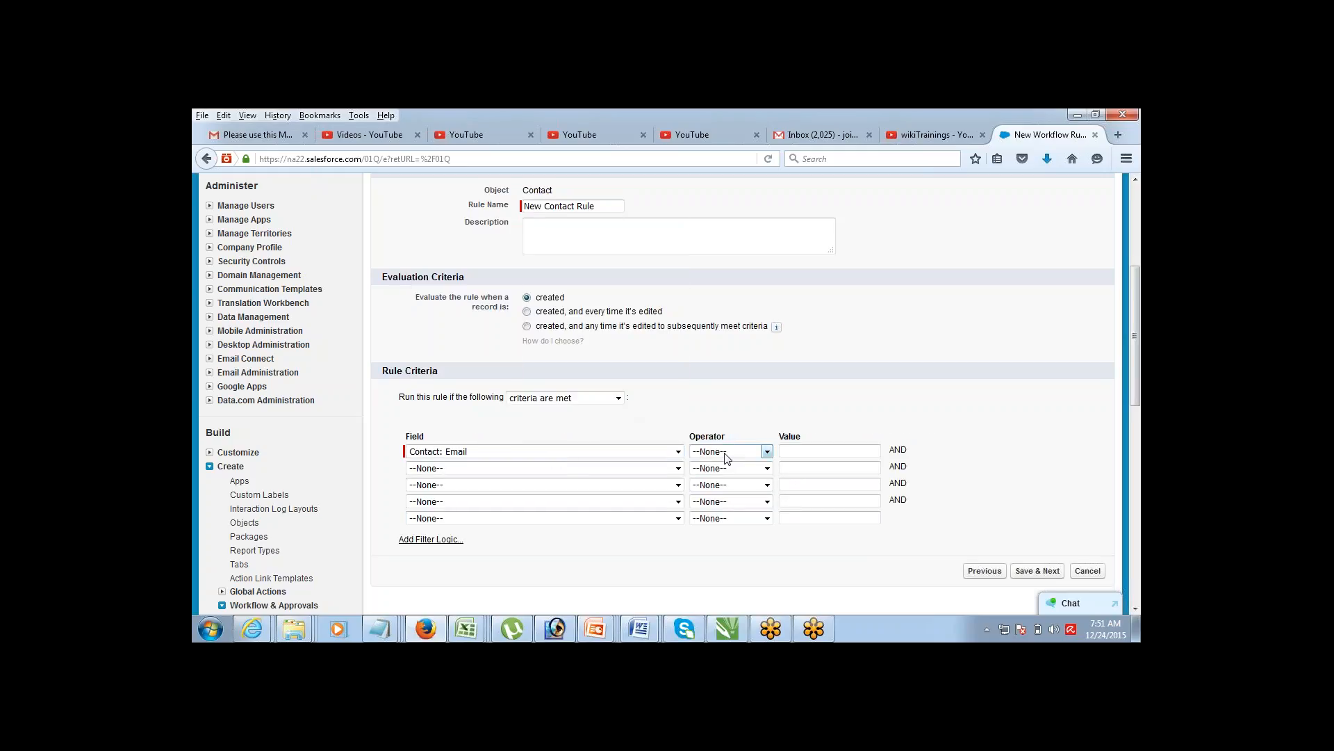
click(725, 452)
click(716, 486)
click(1136, 609)
scroll(1136, 609, down, 2)
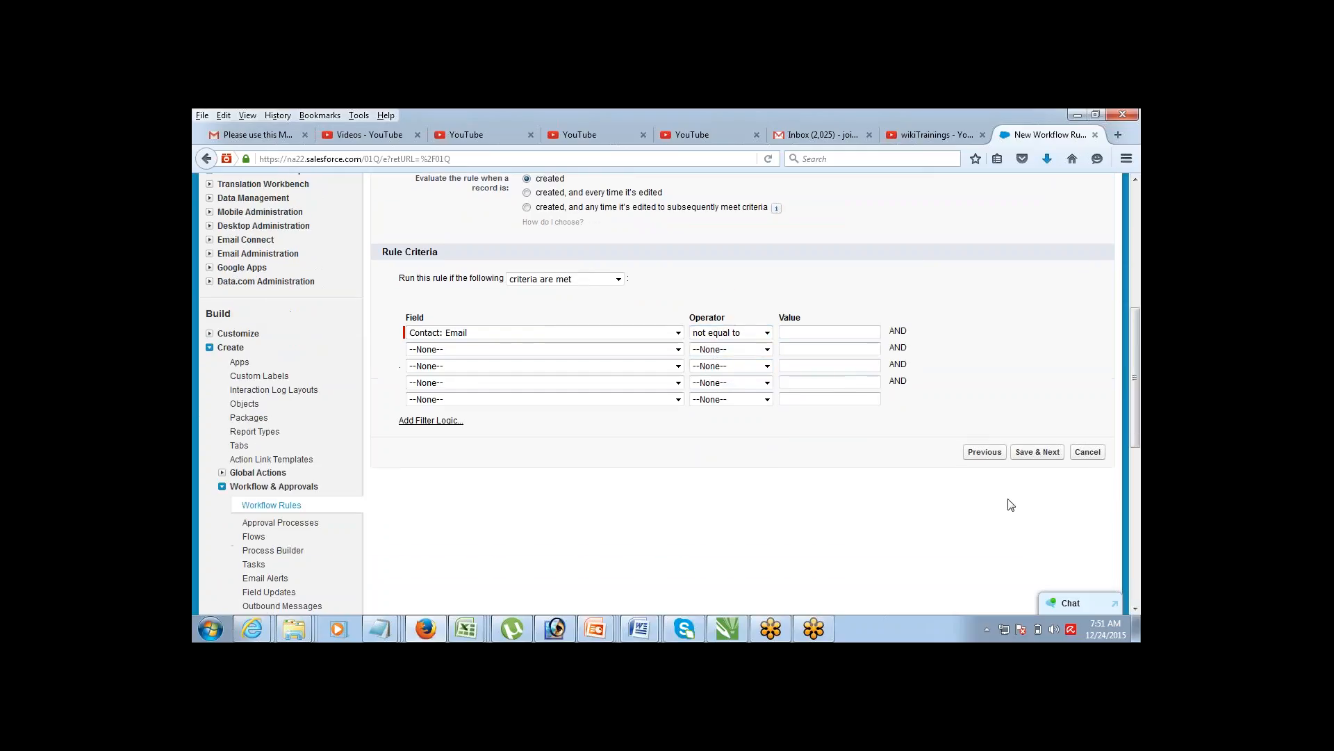
click(1047, 453)
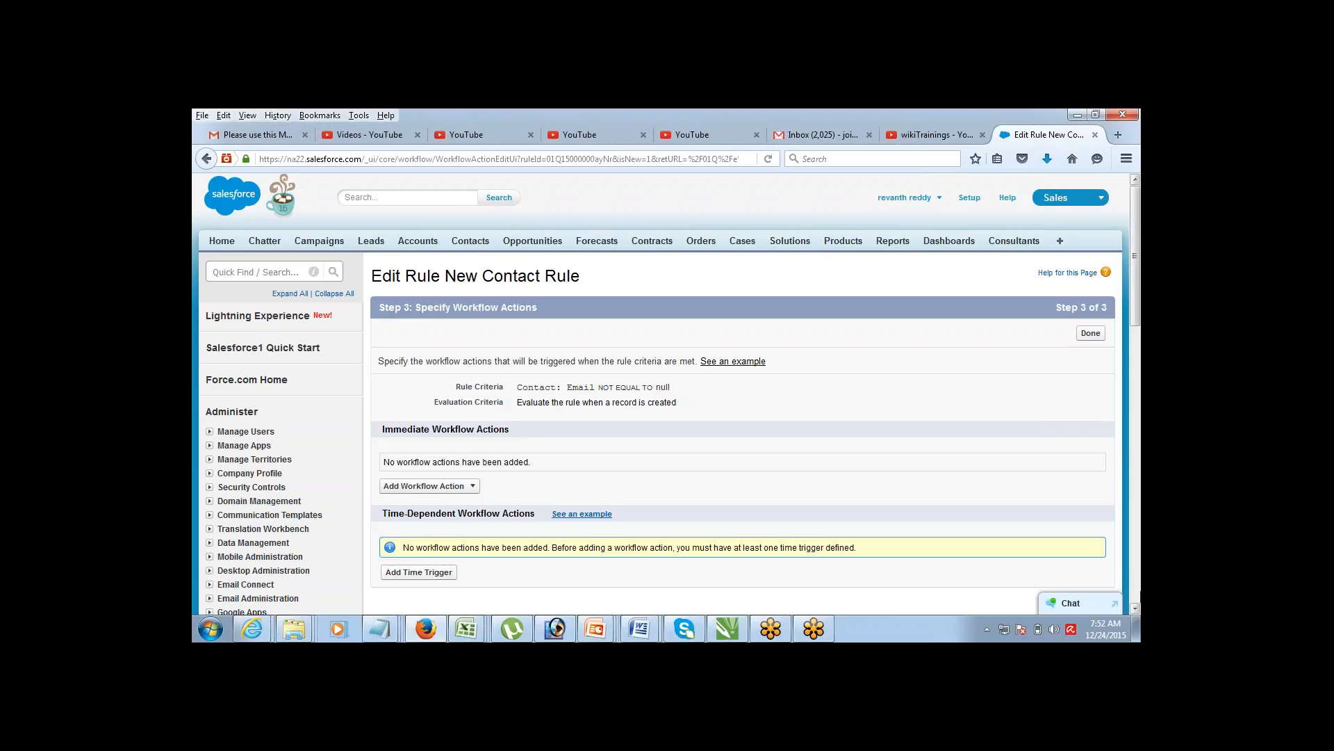
Step: Review the Immediate and Time-Dependent Workflow Actions sections and open the immediate action types list
click(1136, 607)
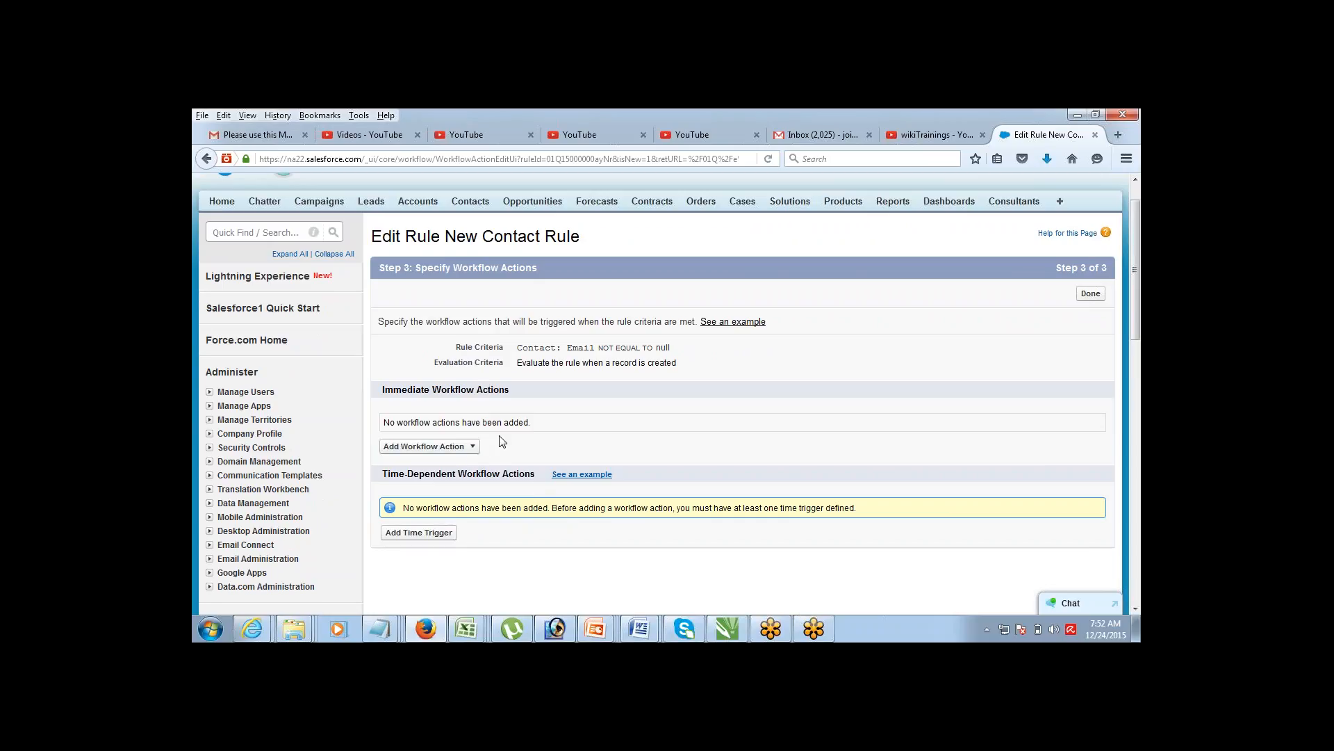
drag(408, 390, 448, 390)
drag(387, 474, 472, 473)
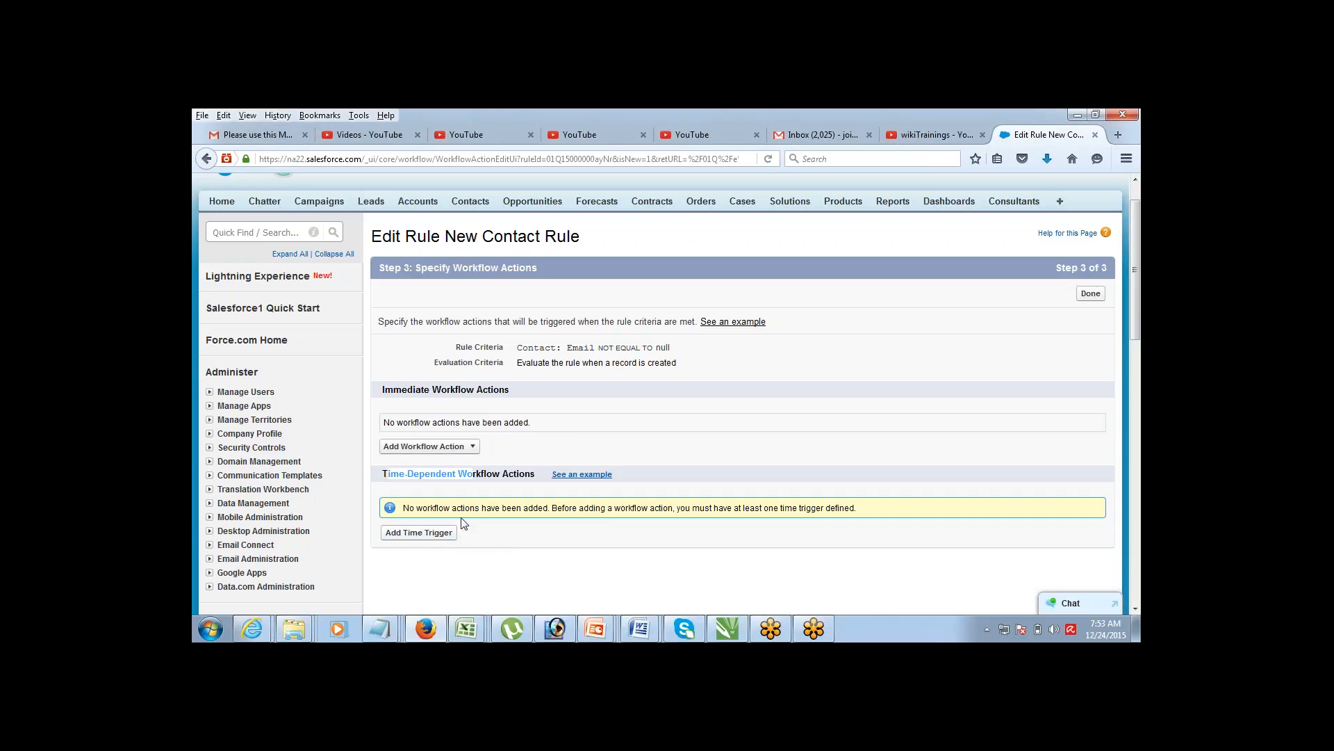
click(472, 473)
drag(432, 390, 497, 395)
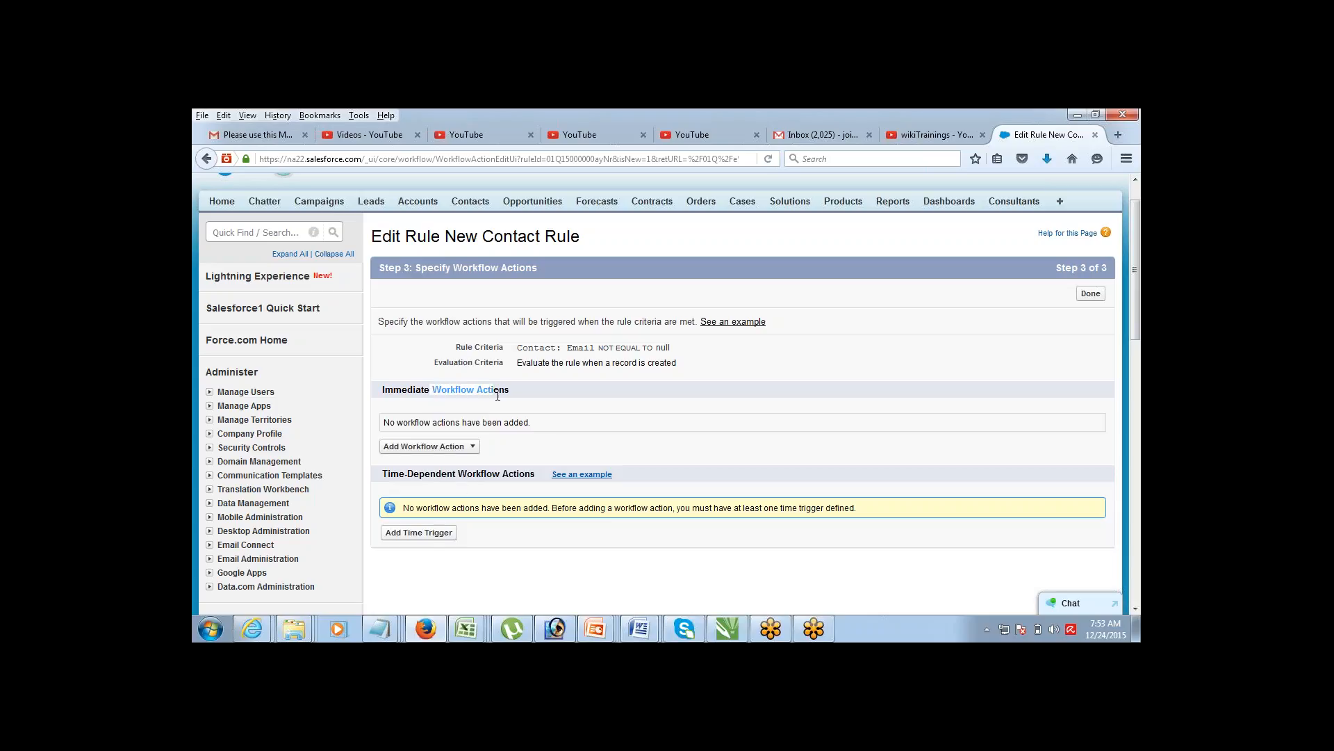
click(469, 447)
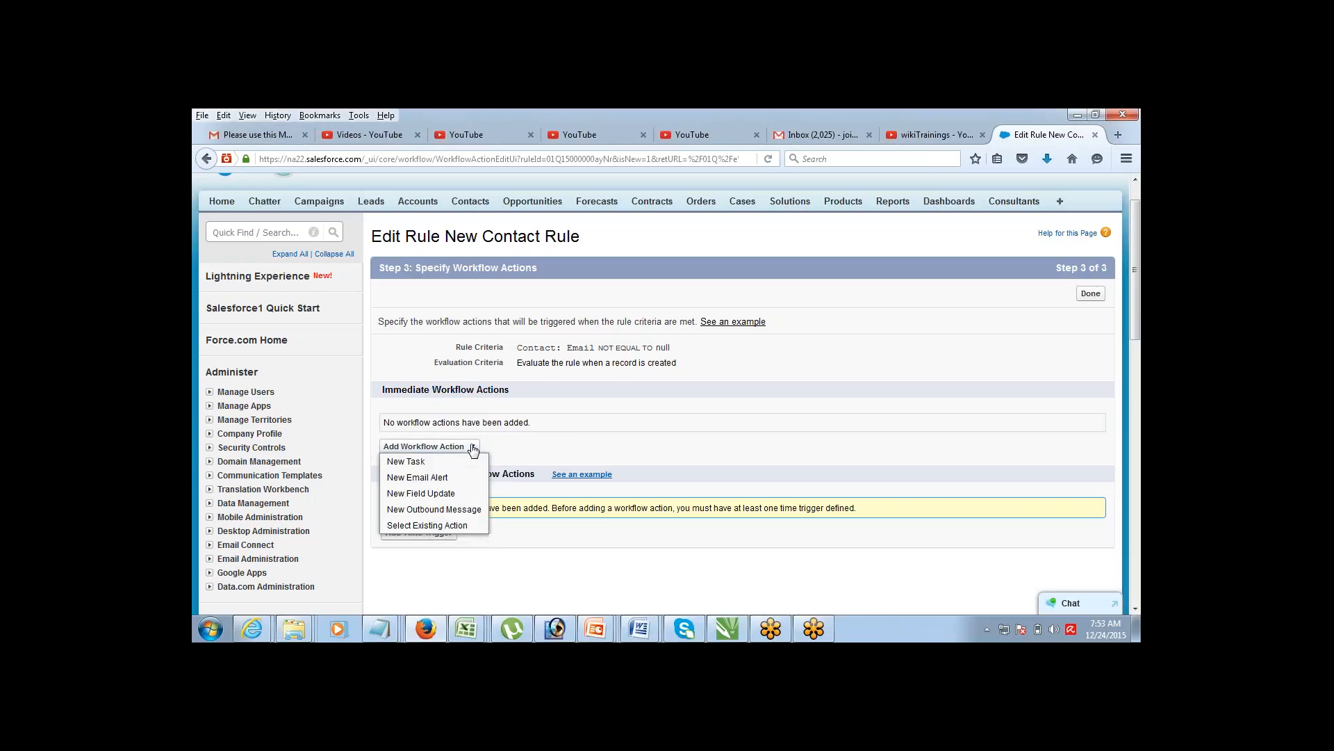
Step: Create a new email alert described as 'Welcome Email for Contact'
click(431, 477)
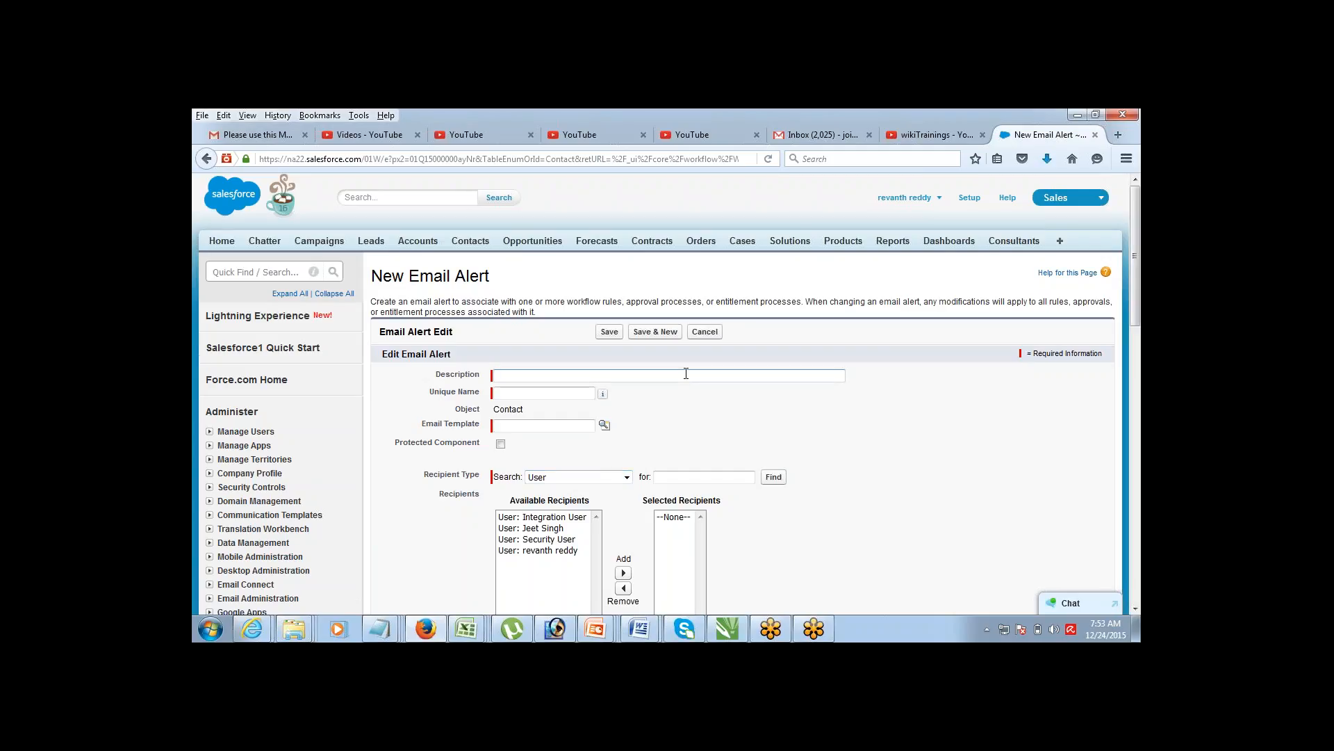
text(Welcome Email for COntact)
key(shift+Left)
text(o)
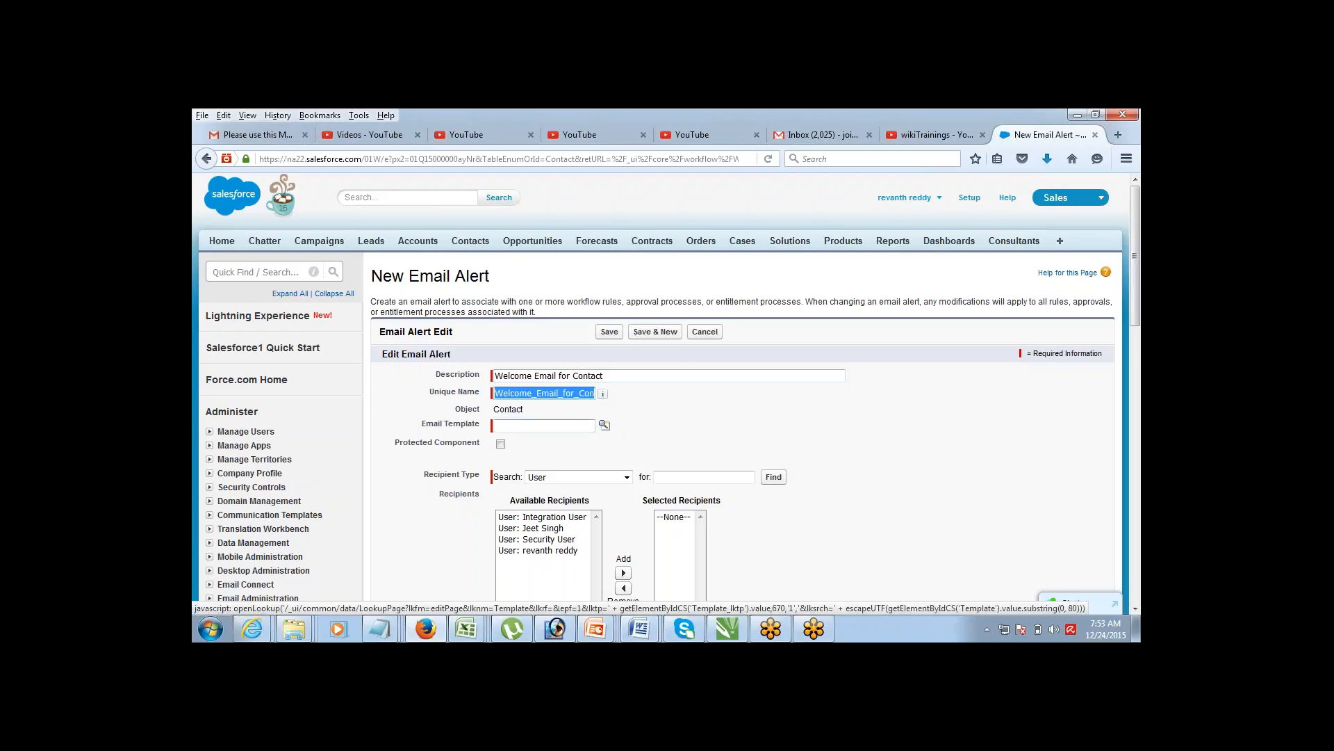
Step: Open Setup's Communication Templates > Email Templates list in a separate tab
click(456, 424)
drag(457, 426, 479, 430)
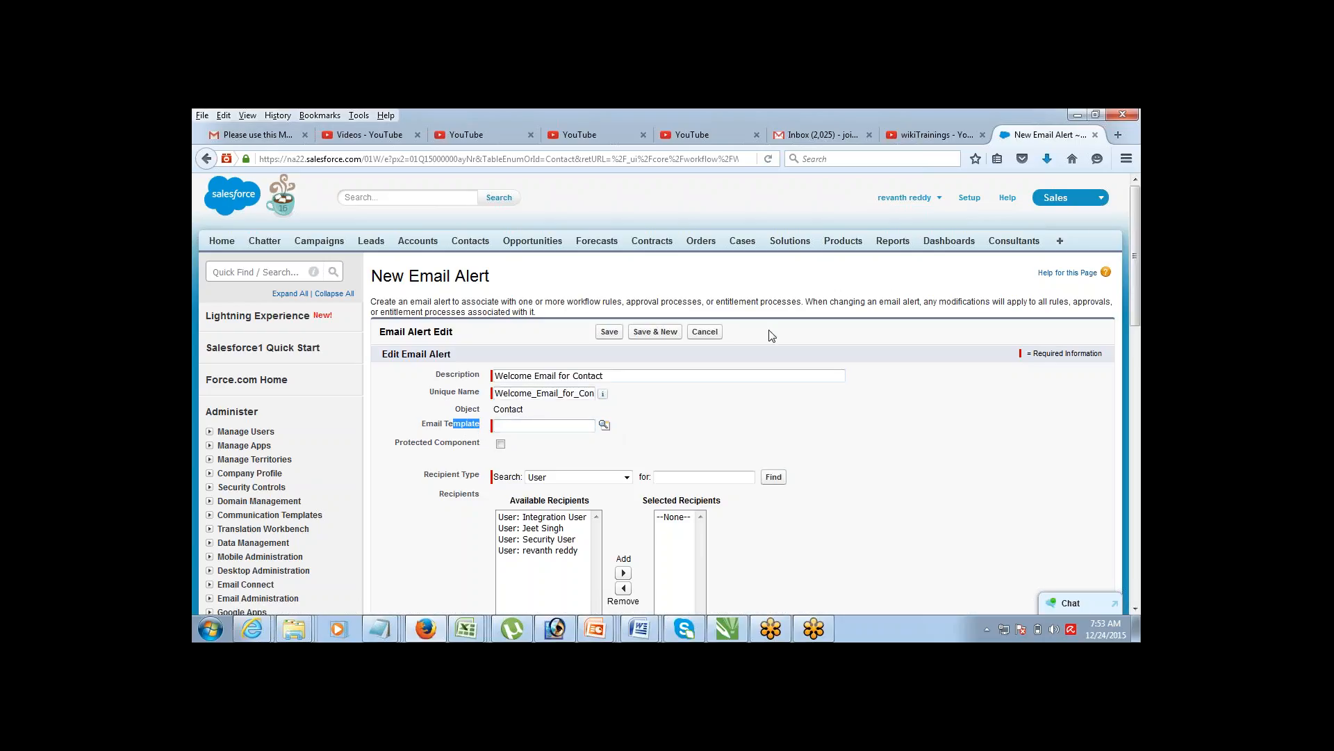
drag(1136, 219, 1118, 262)
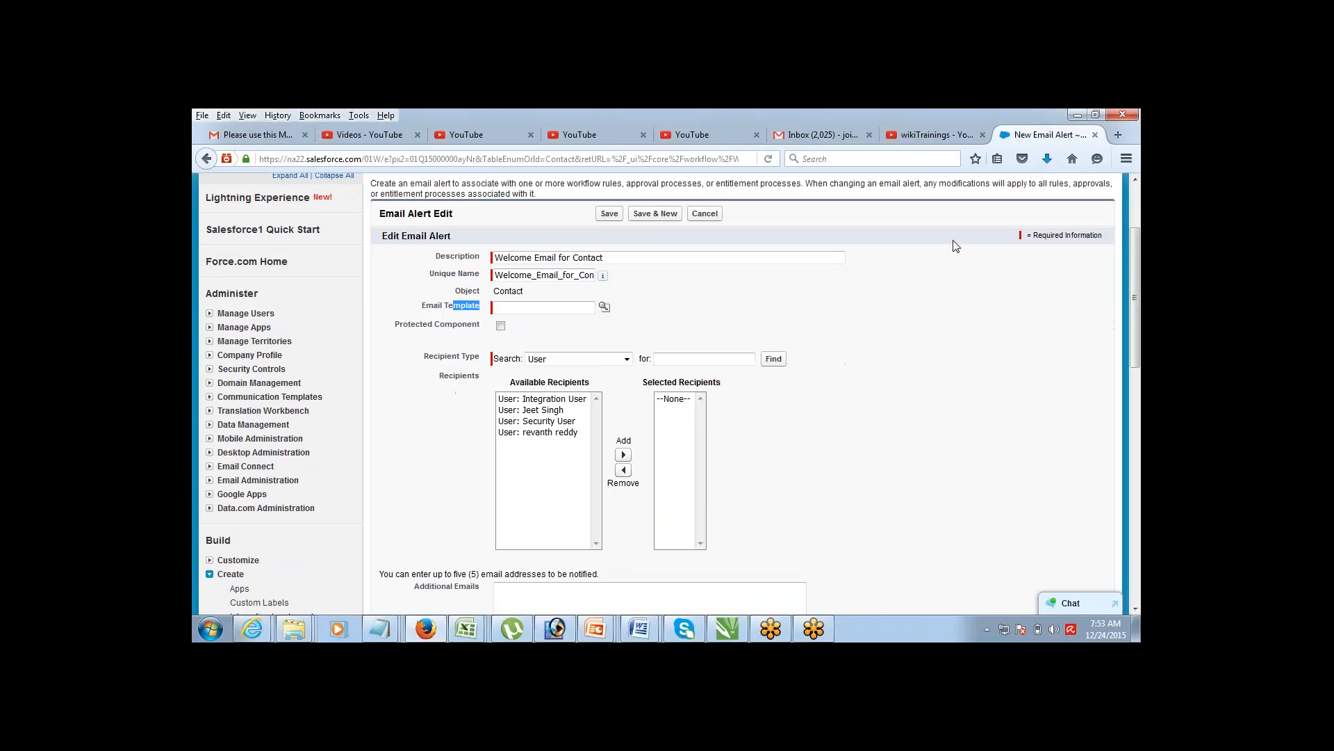
click(209, 397)
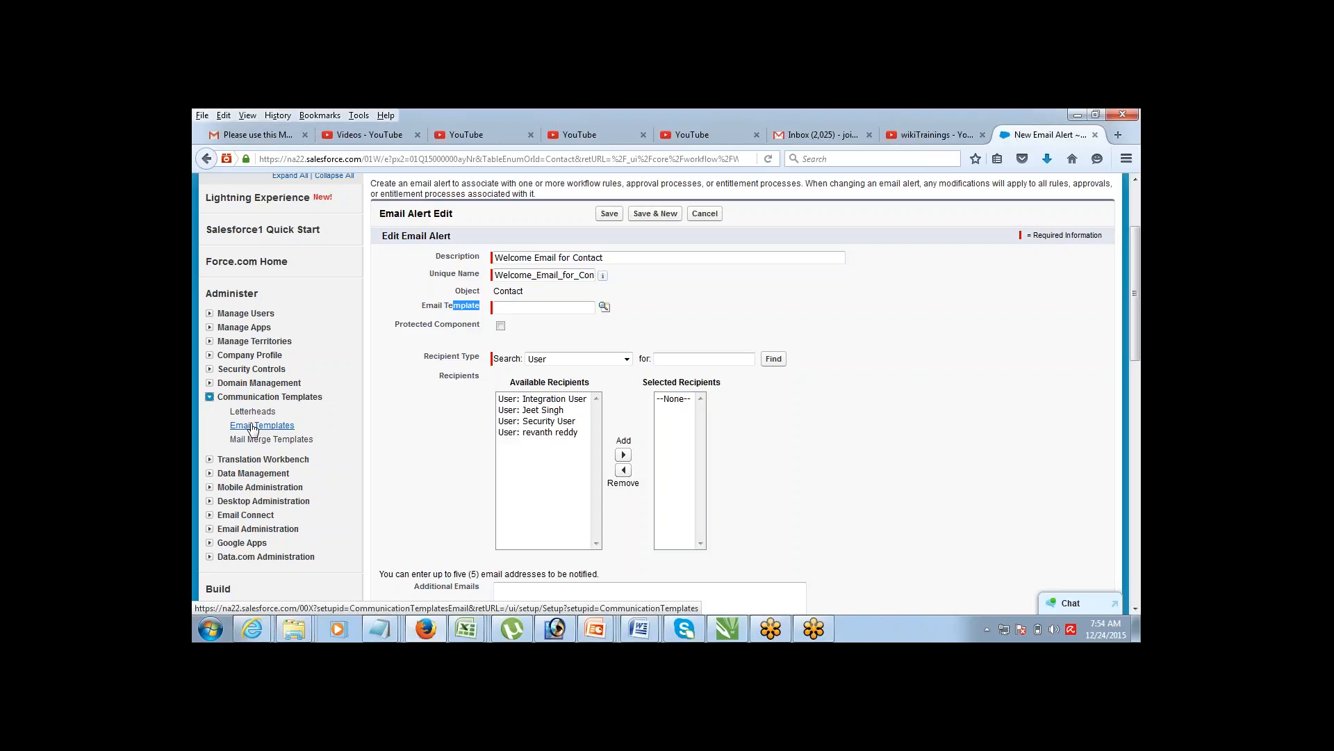
middle_click(254, 426)
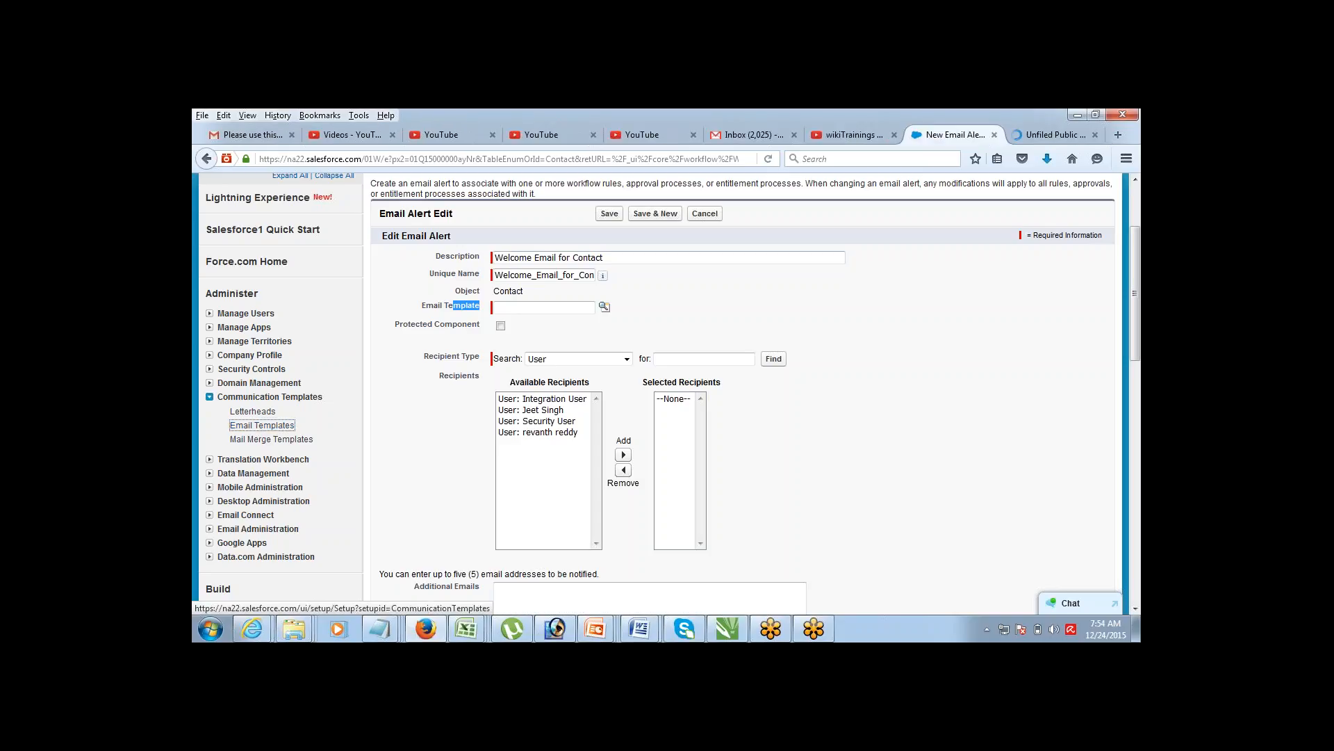
Step: In the Email Templates tab, begin a new email template
click(1053, 134)
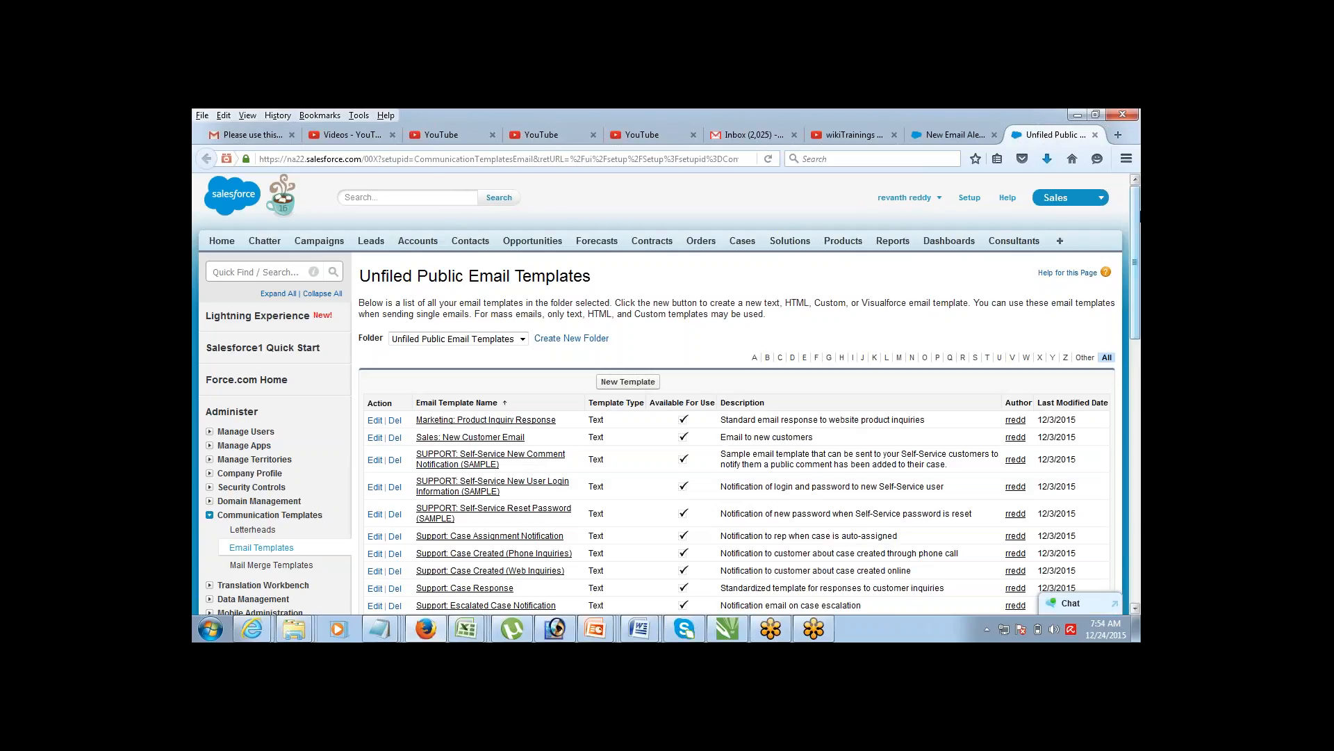
scroll(1110, 290, down, 8)
scroll(868, 334, up, 7)
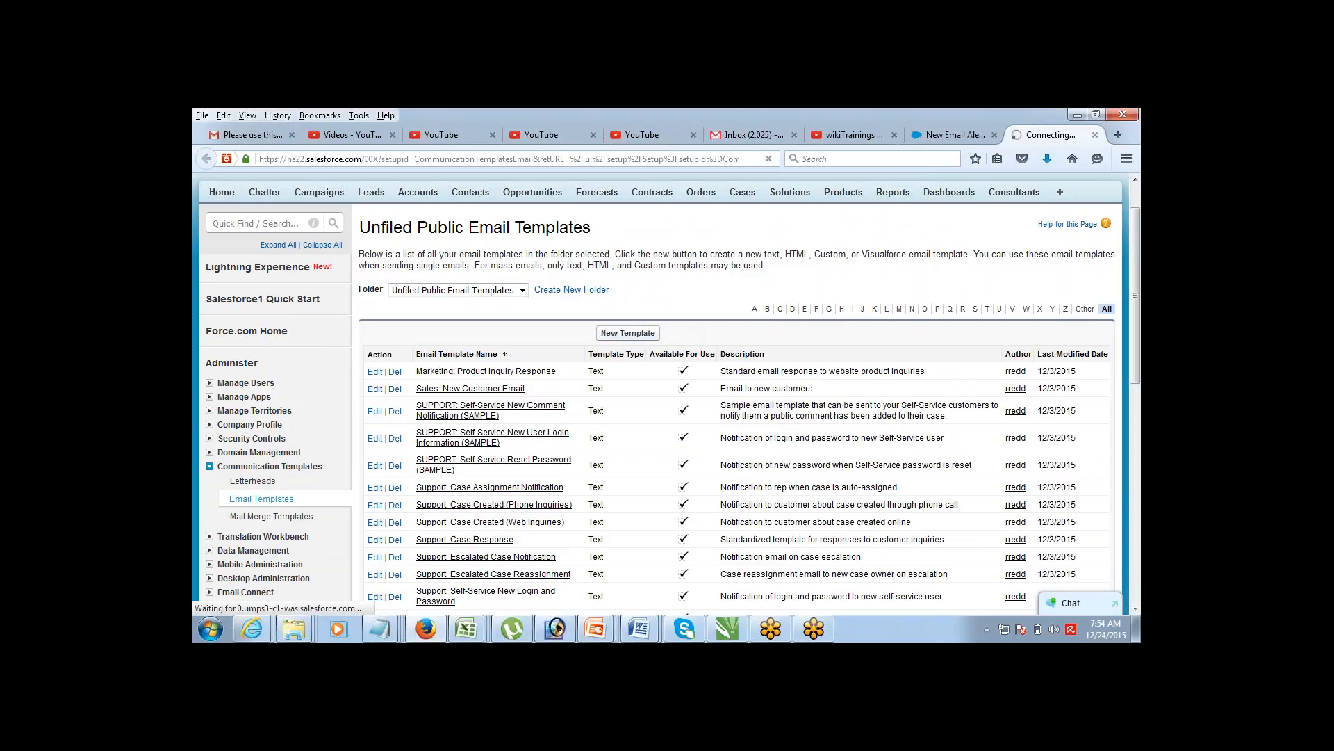
click(634, 338)
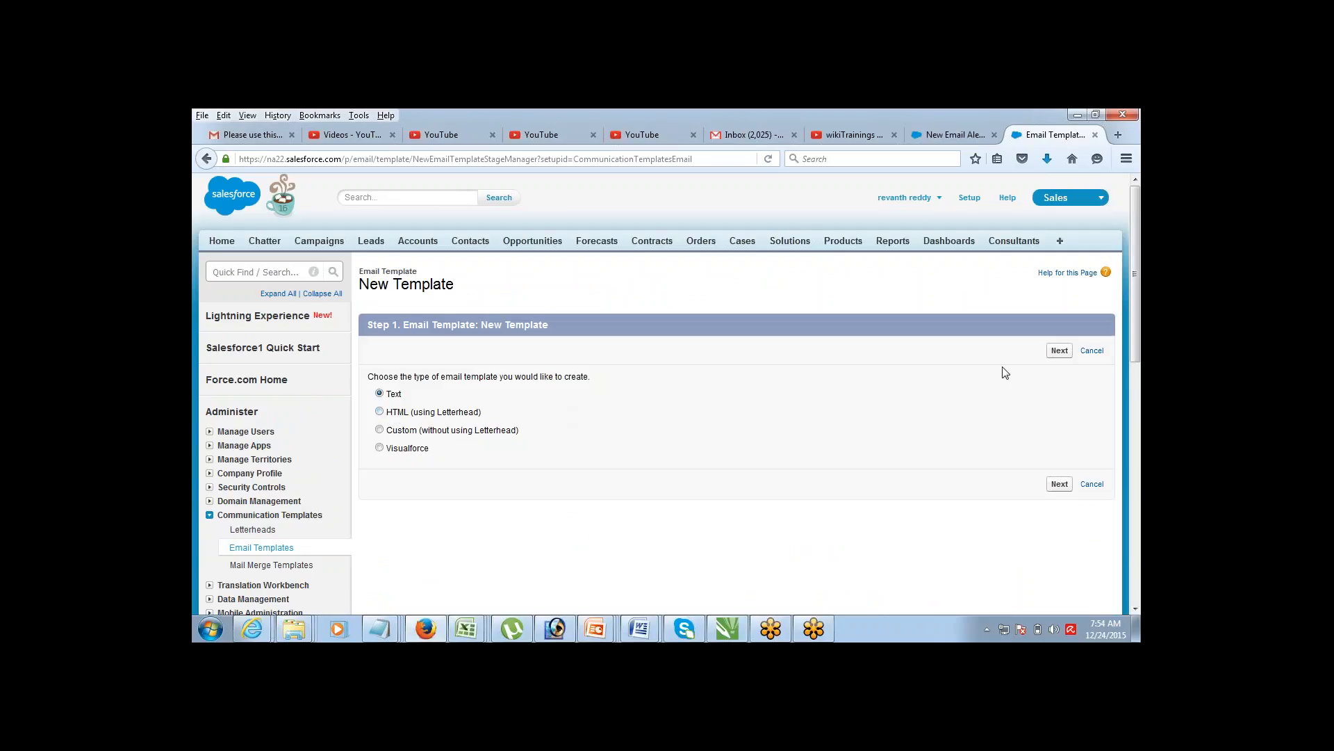
Step: Save text template ET1 with subject 'Hello', body 'How Are You?', marked available for use
click(1060, 351)
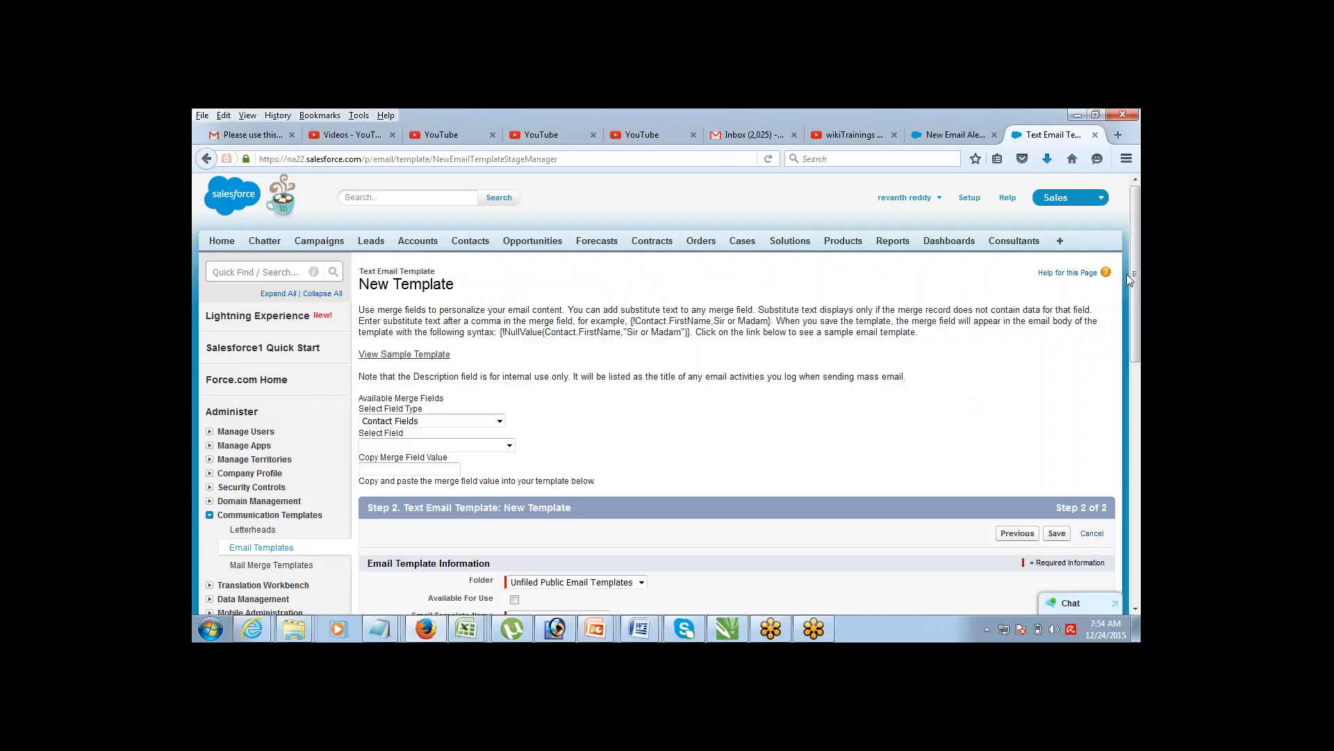
scroll(1114, 280, down, 8)
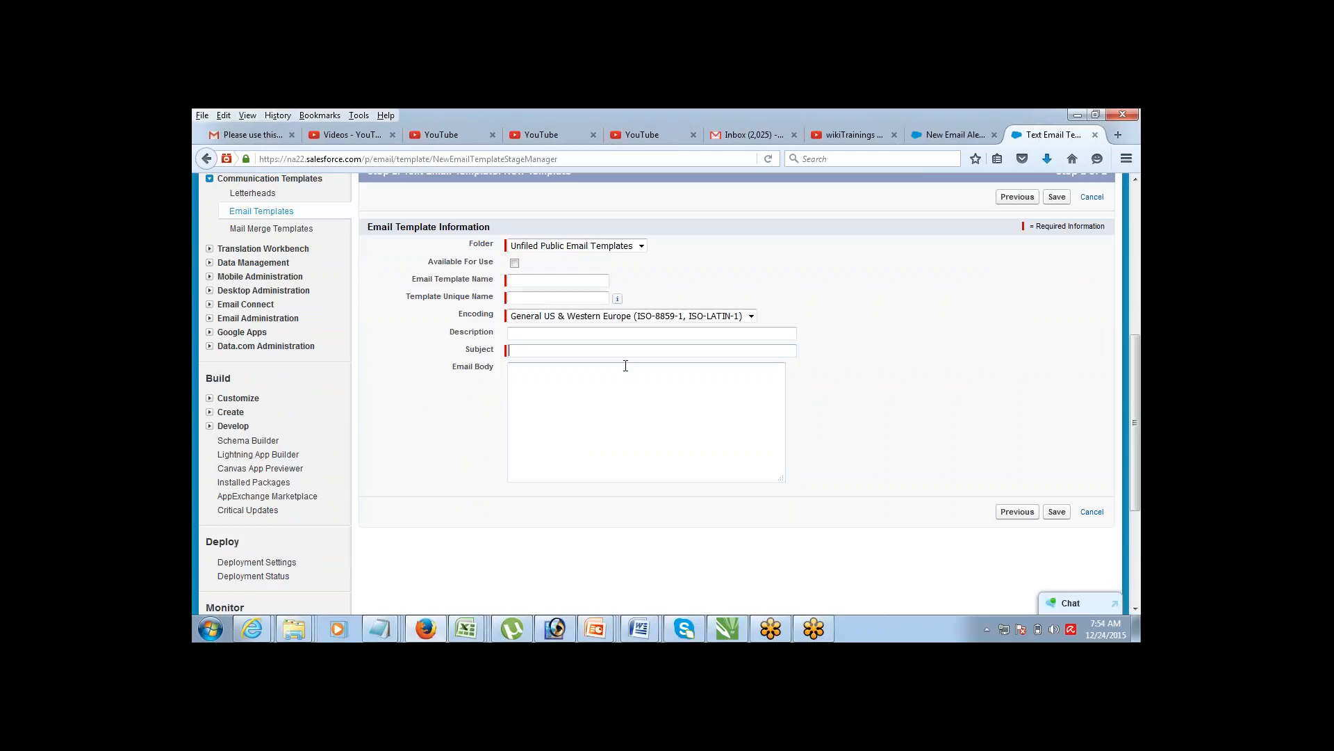
click(555, 278)
text(ET1)
key(Tab)
click(536, 350)
text(Hello)
key(Tab)
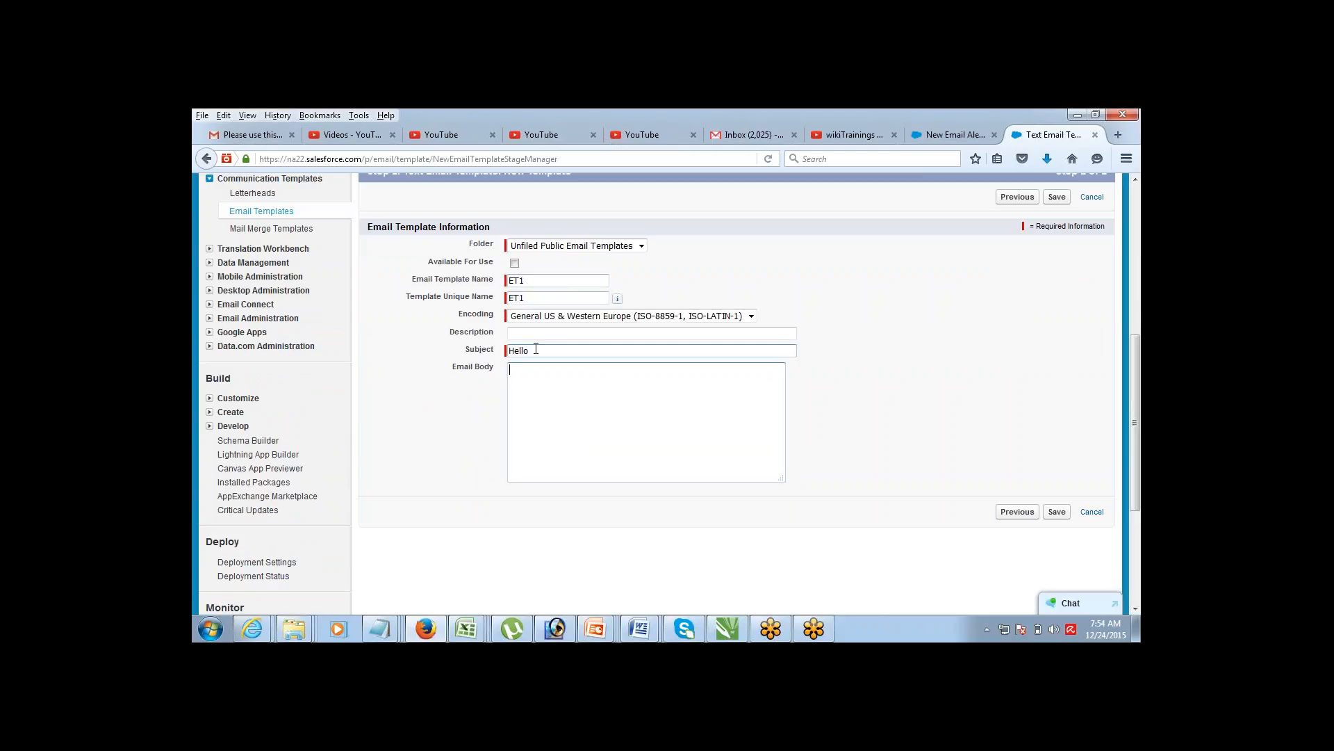
text(How Are You?)
click(515, 263)
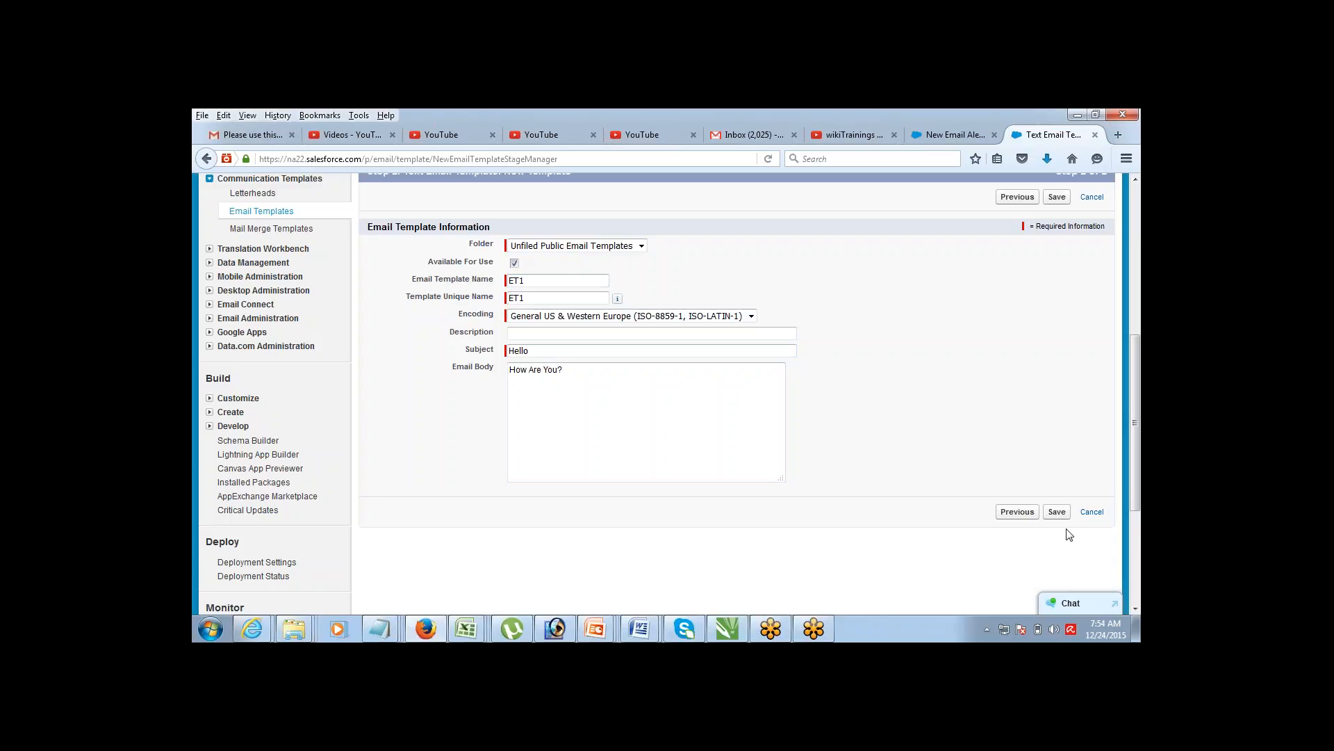
click(1056, 513)
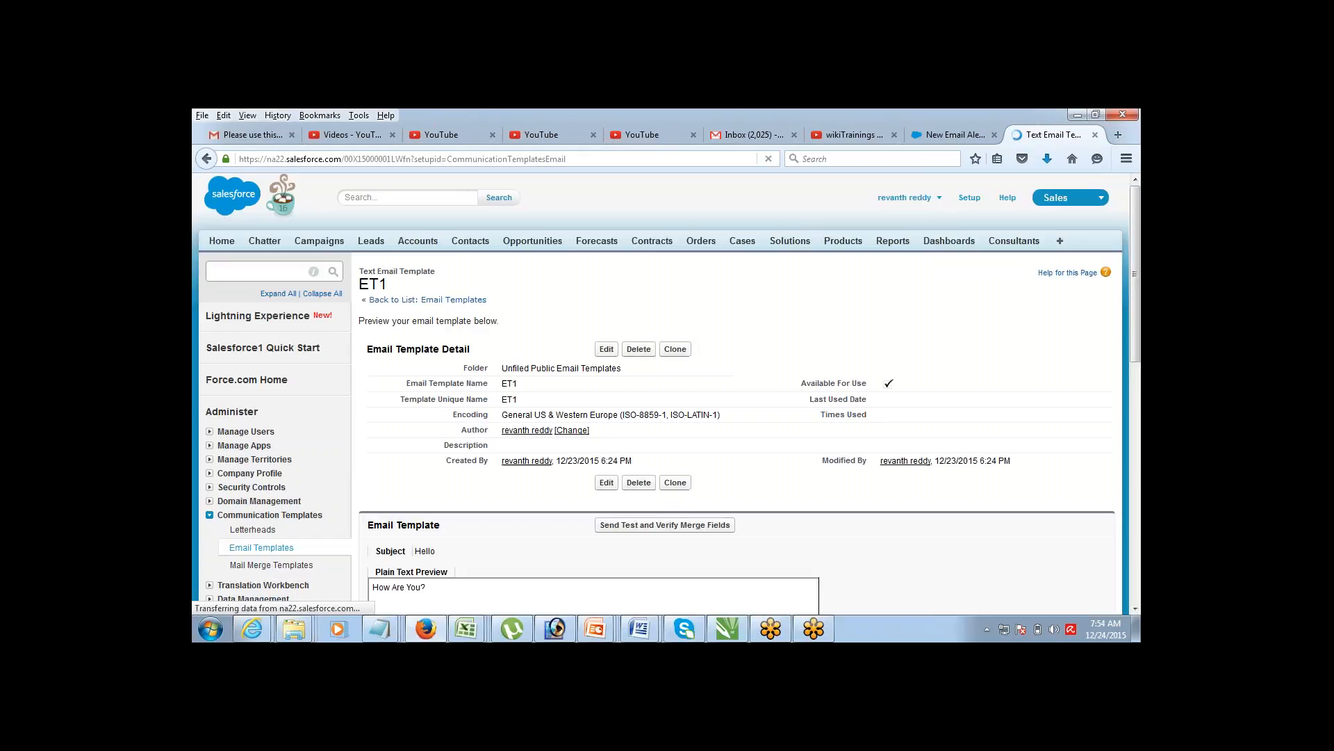
Step: Back in the email alert, select ET1 as its email template
click(944, 144)
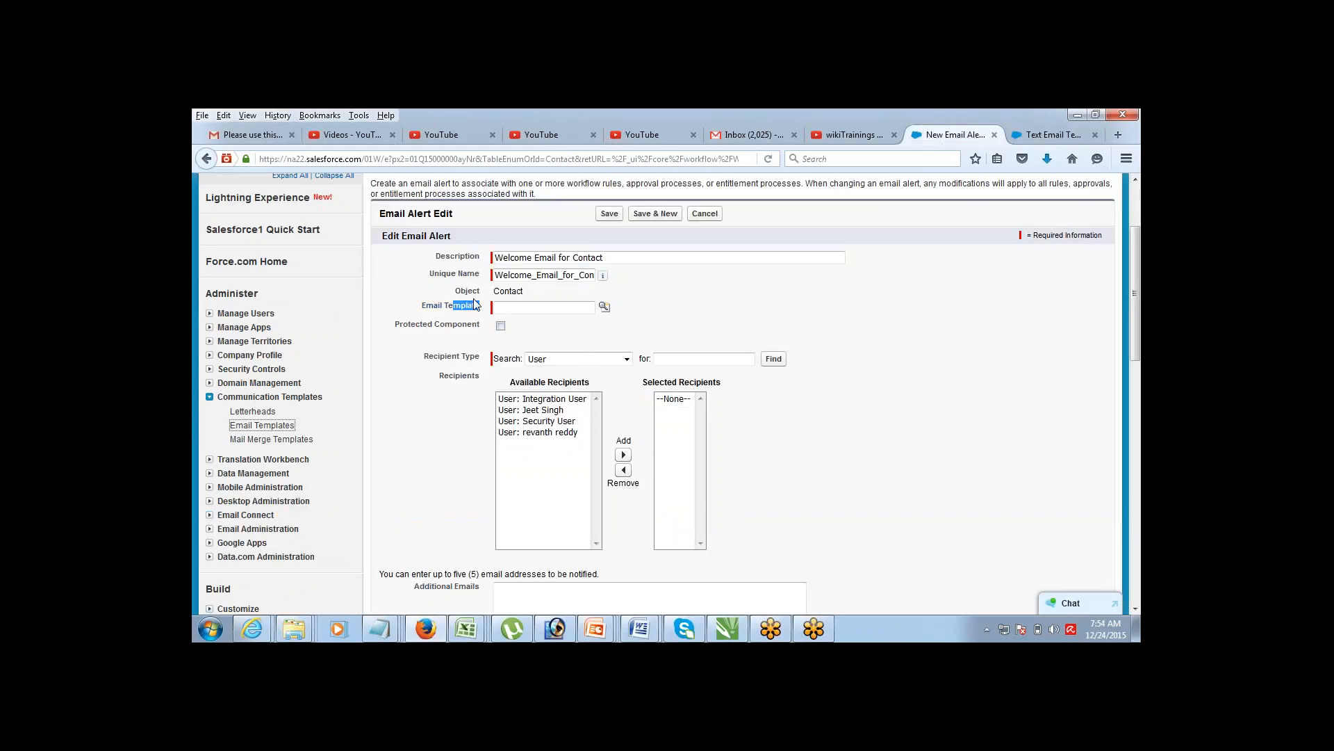
drag(425, 307, 489, 316)
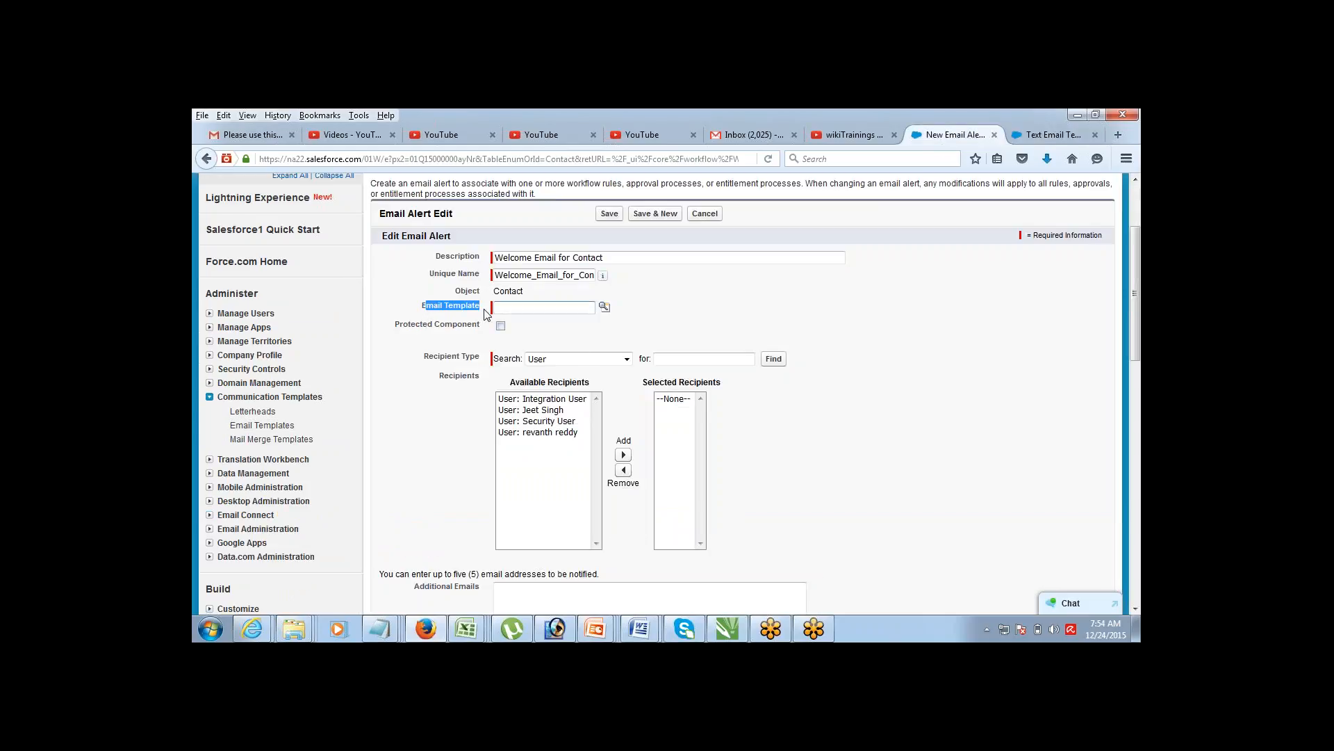
click(603, 307)
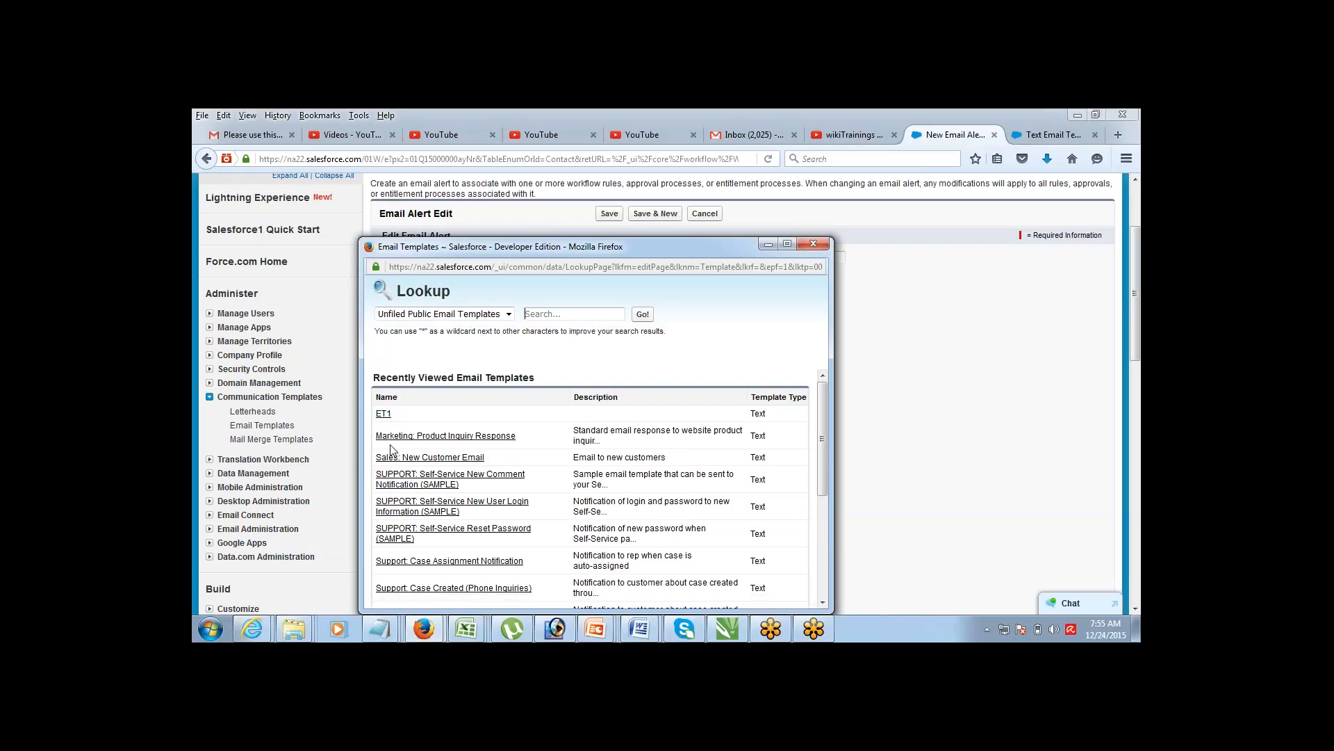
click(383, 414)
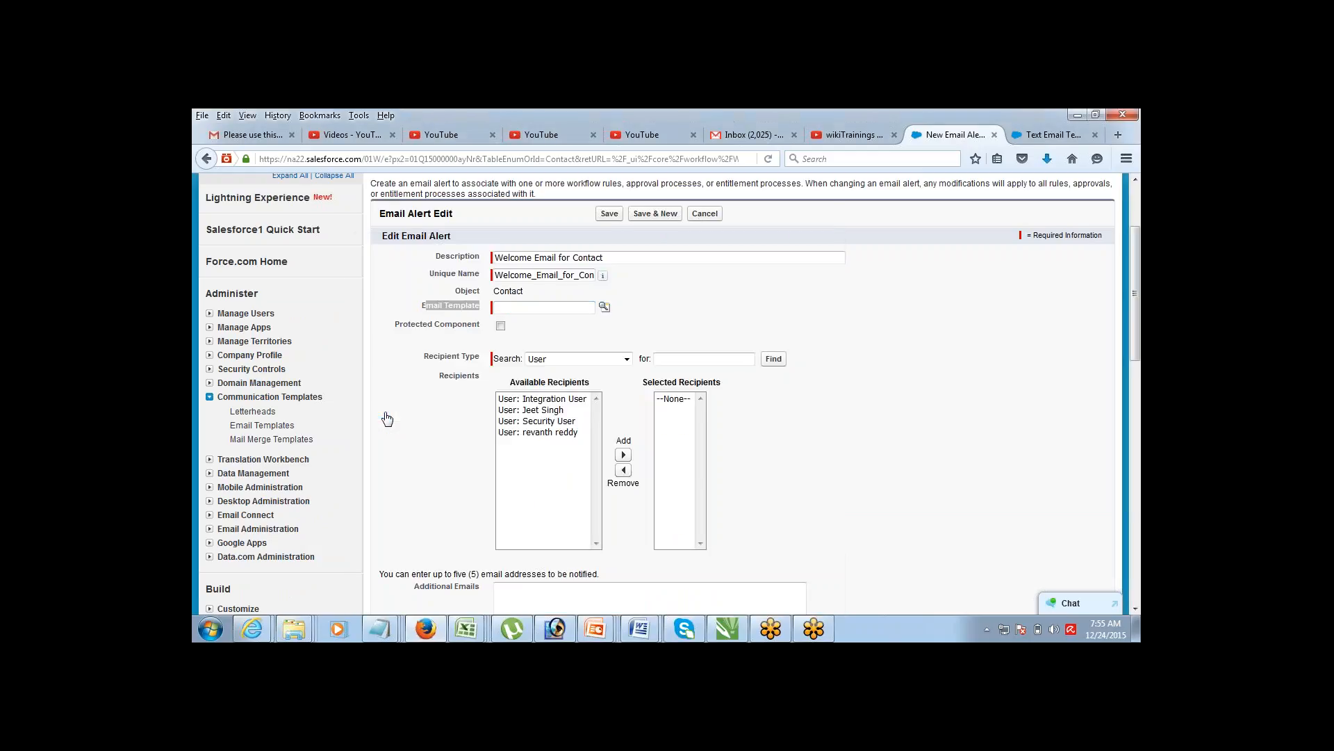
click(697, 319)
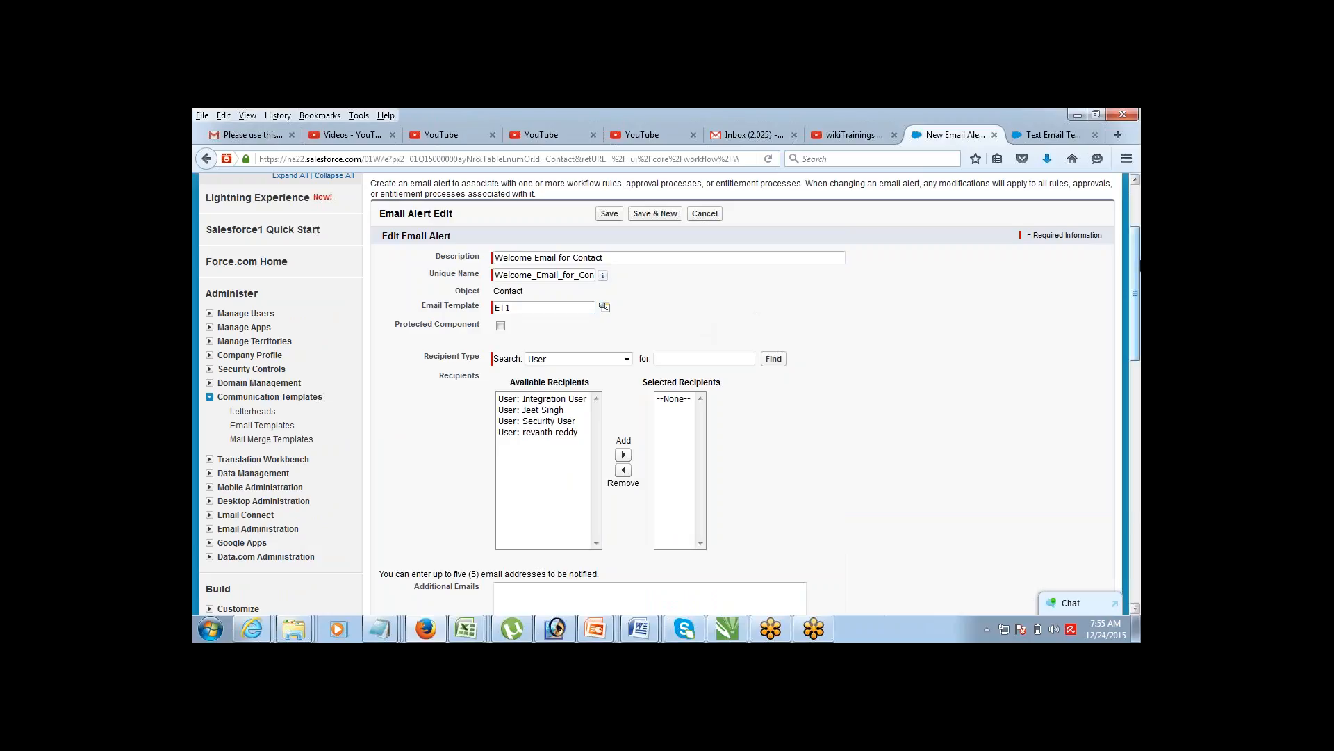
drag(1135, 248, 1102, 308)
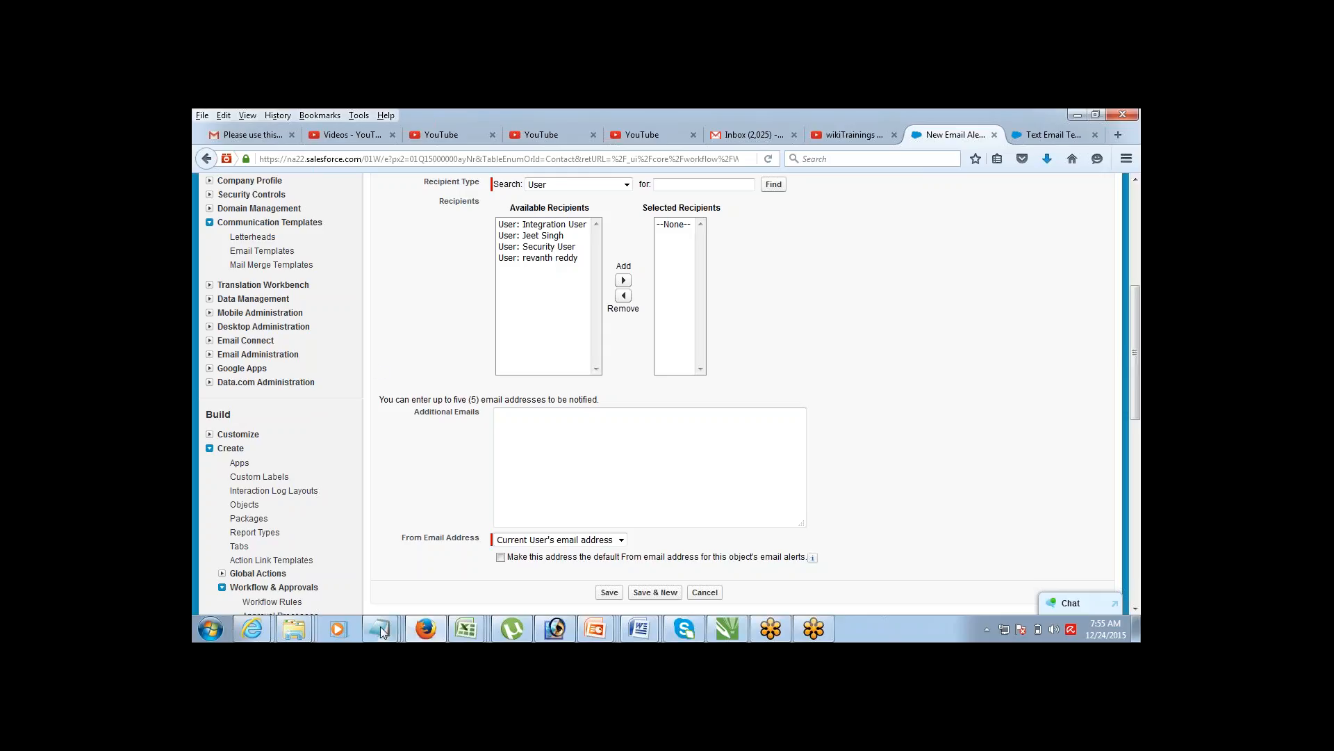
mouse_move(384, 630)
click(570, 586)
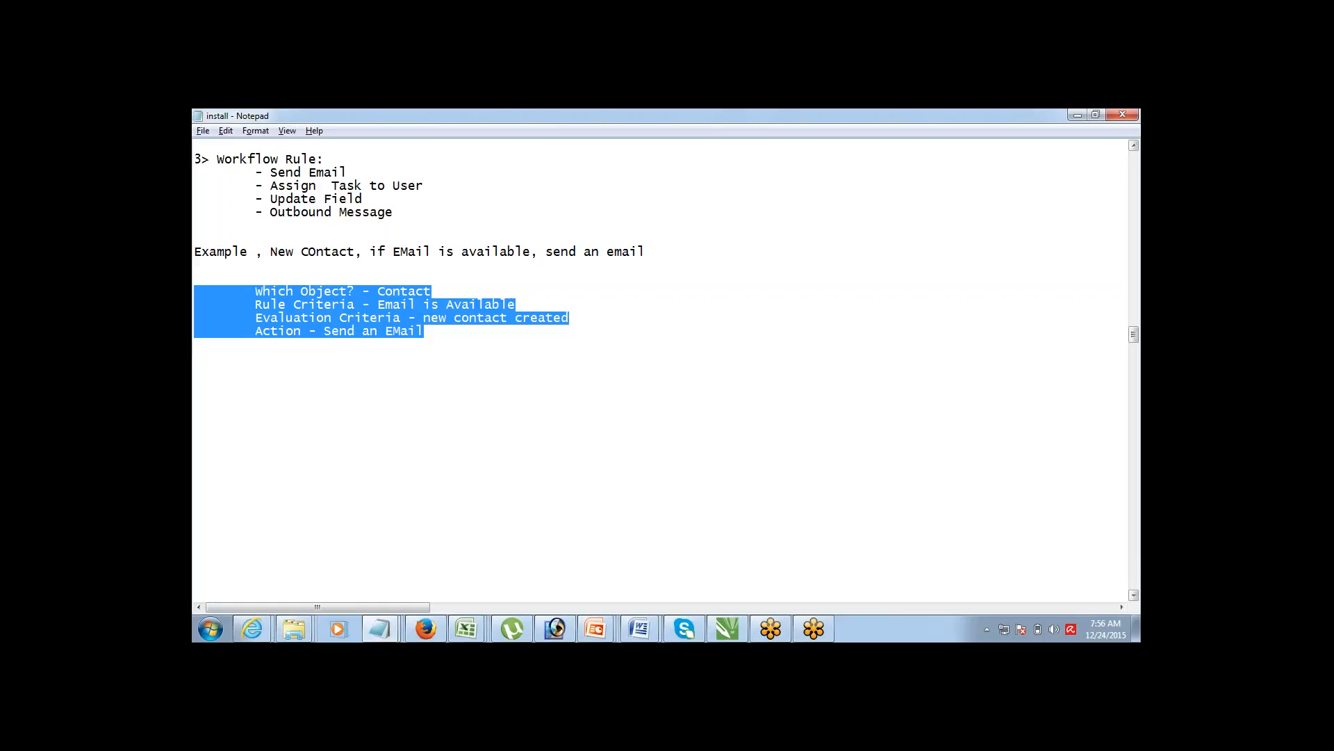
click(432, 627)
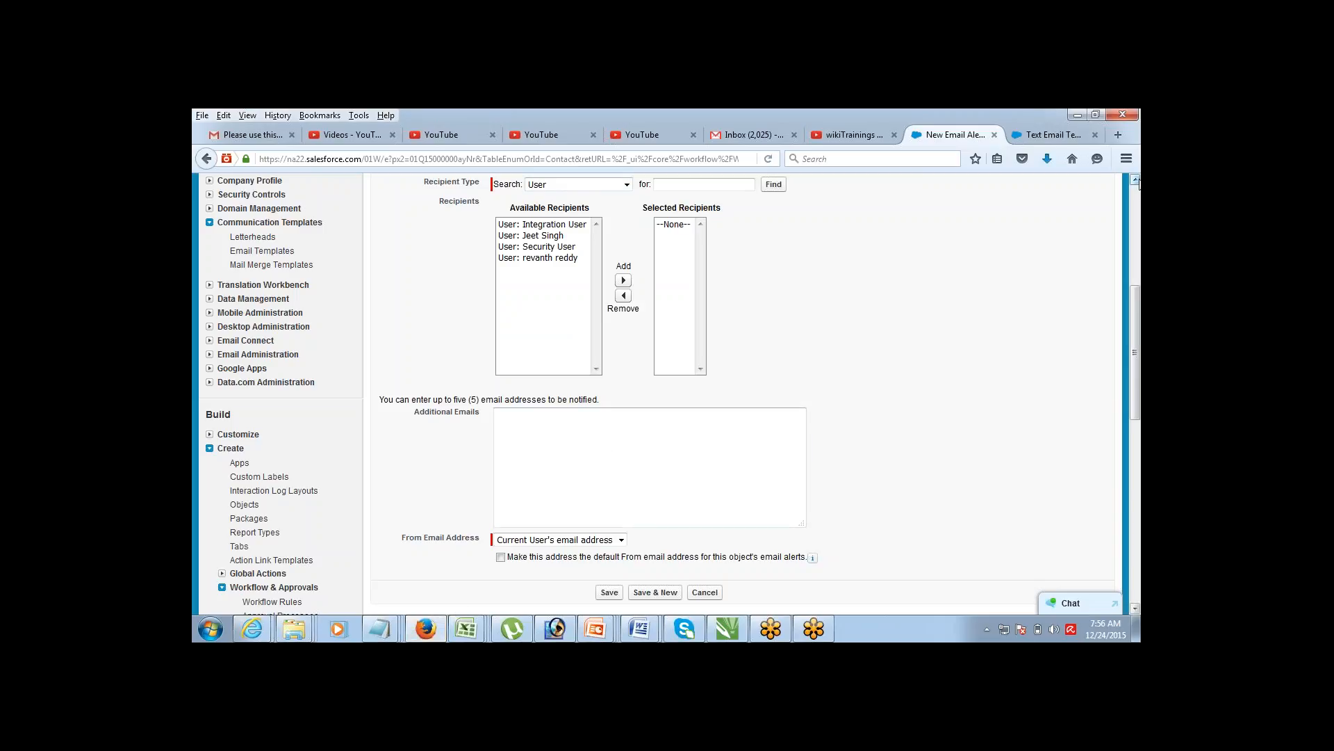
Step: Add 'Email Field: Email' as the alert's recipient and save the Welcome Email for Contact alert
scroll(1138, 182, up, 3)
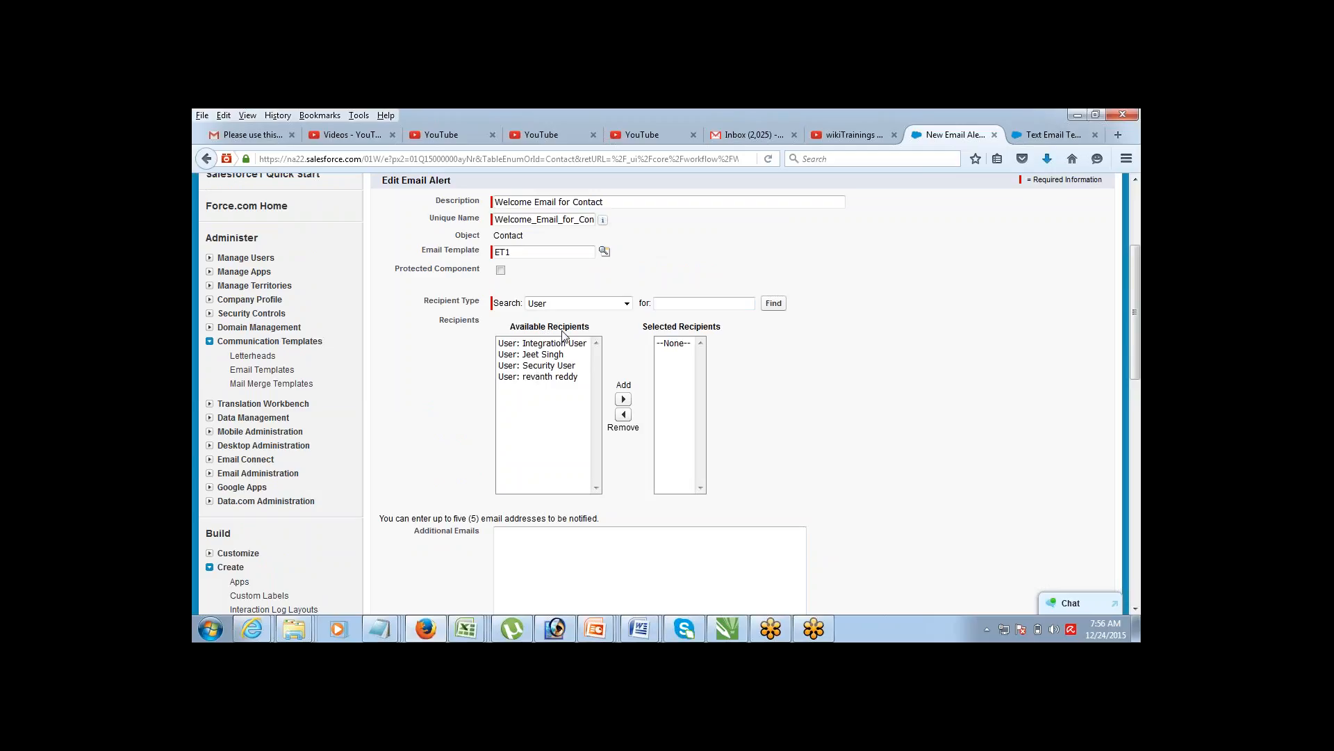
click(601, 305)
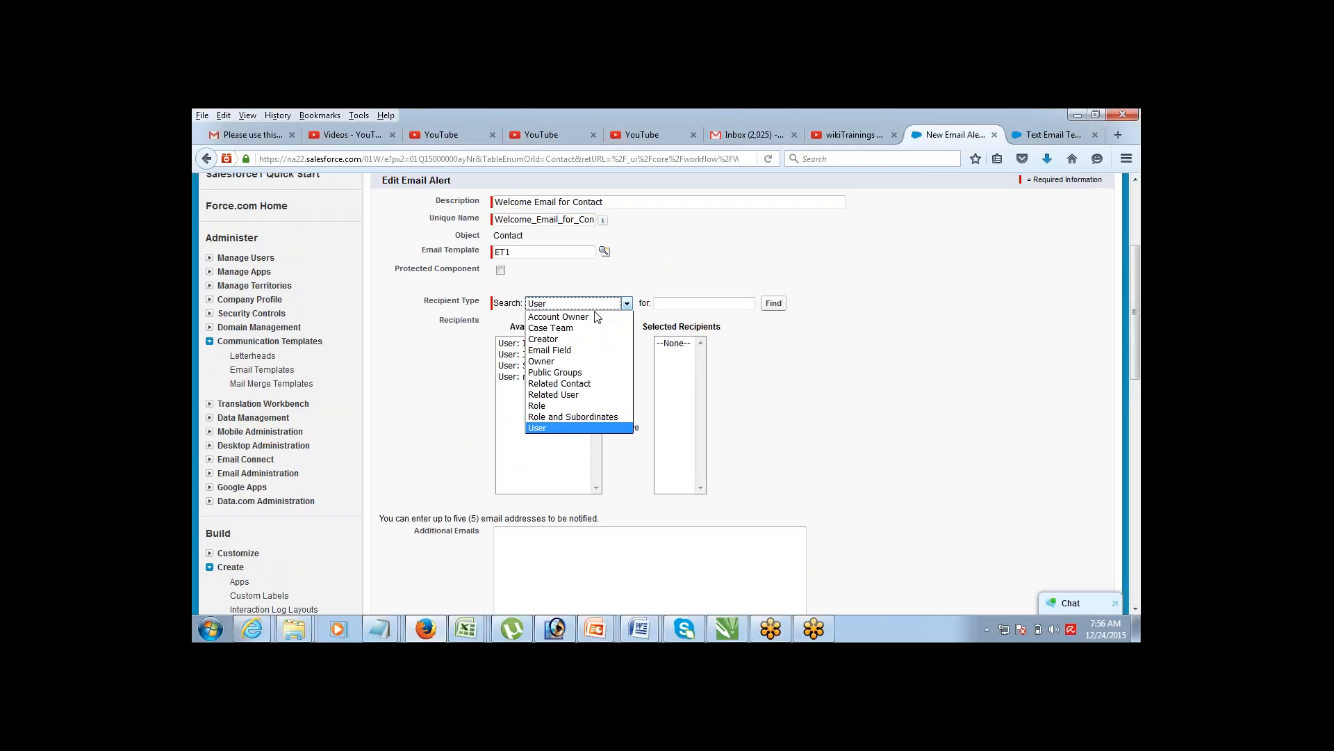
click(582, 351)
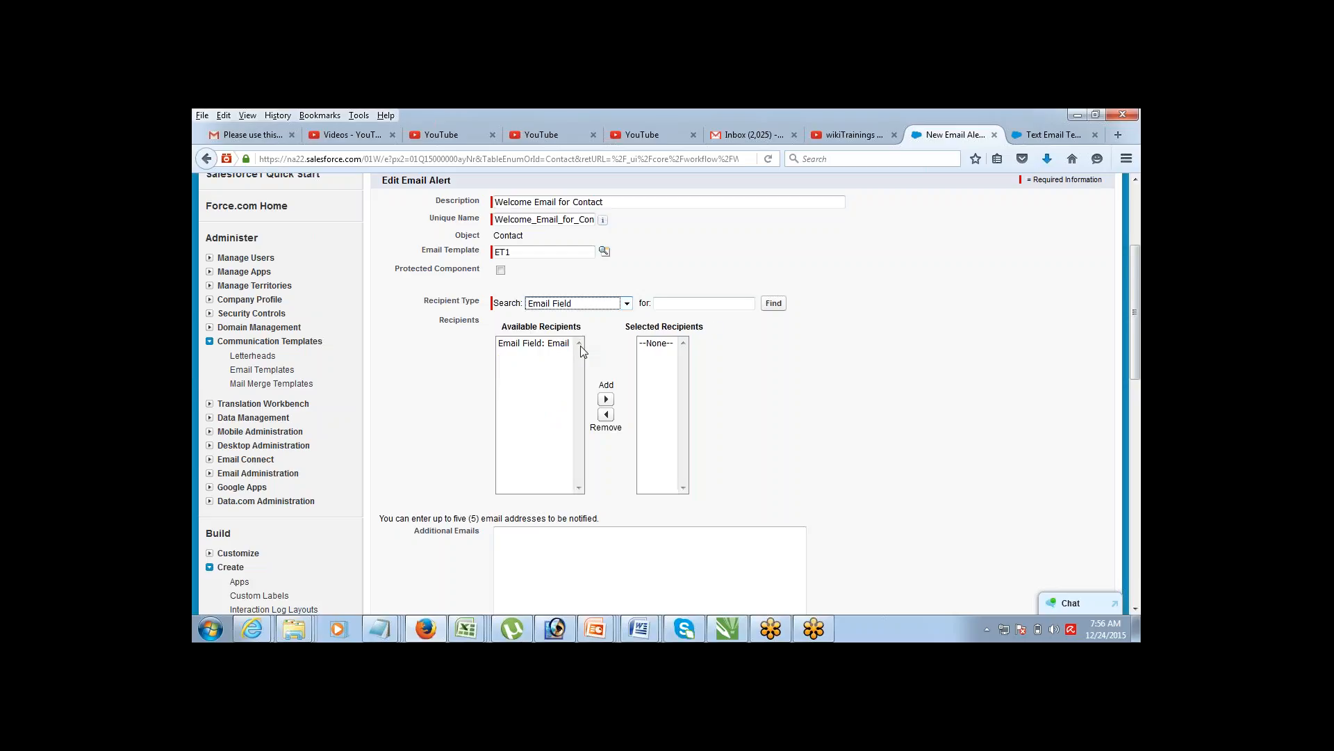
click(558, 347)
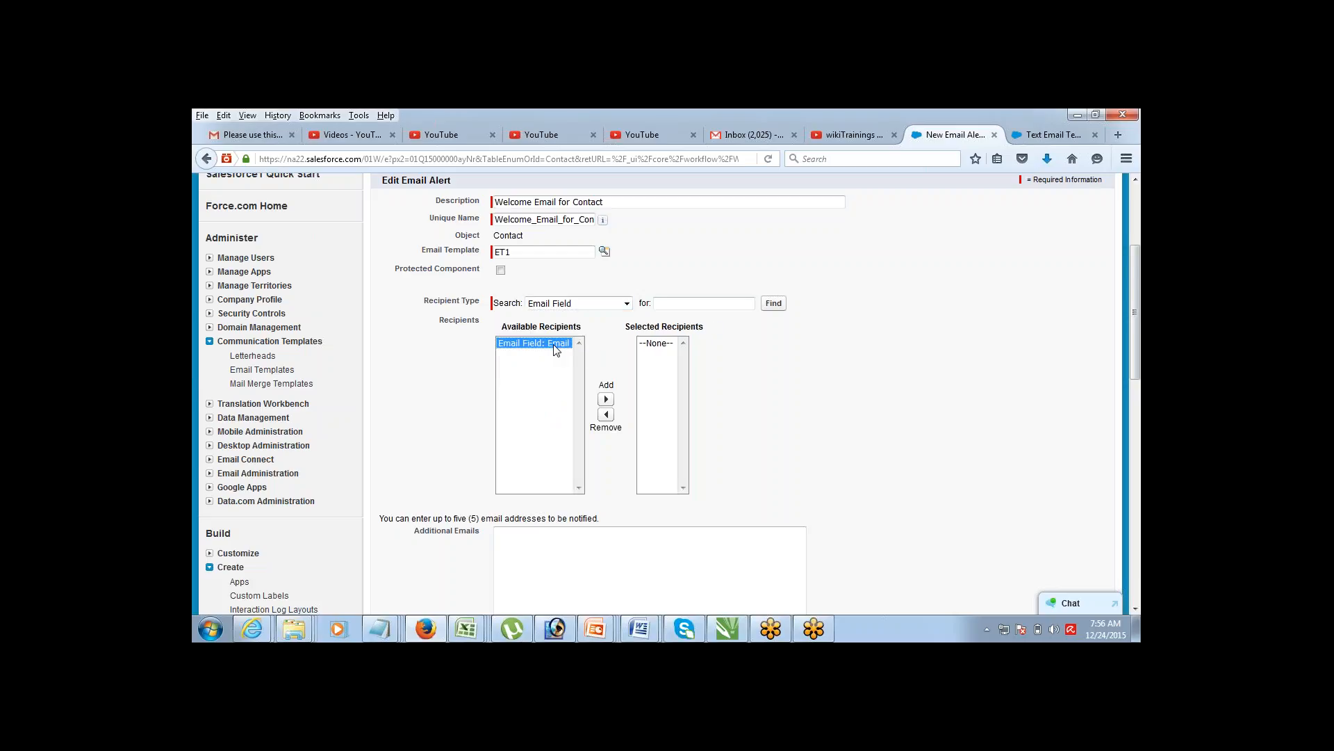
click(606, 399)
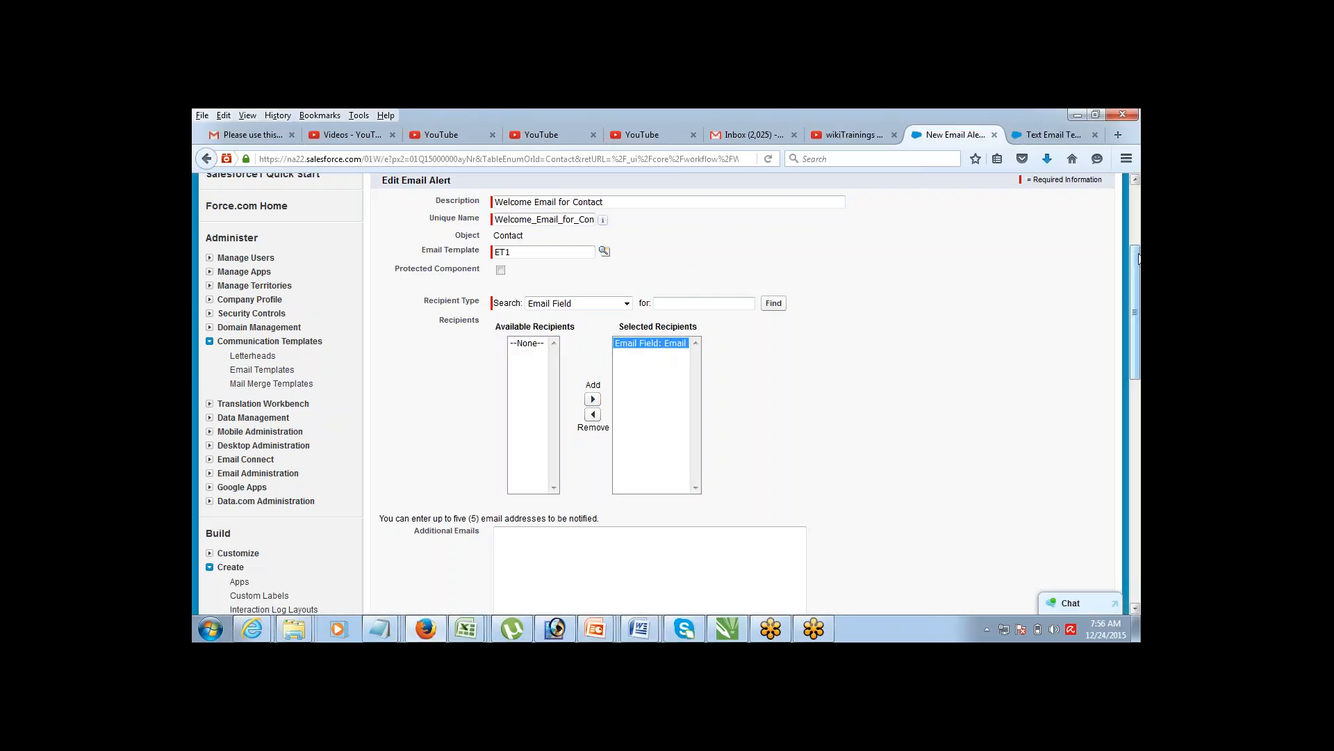
drag(1138, 259, 1098, 289)
click(741, 452)
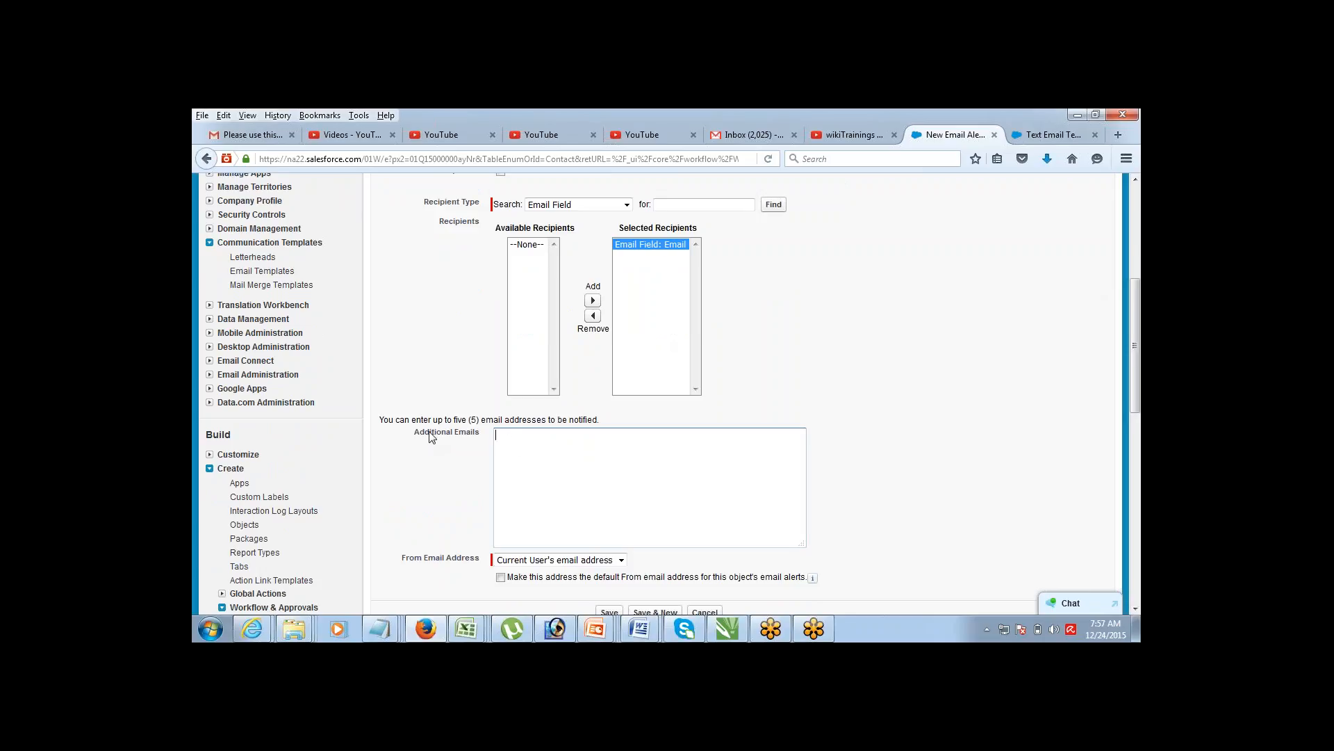
click(1137, 182)
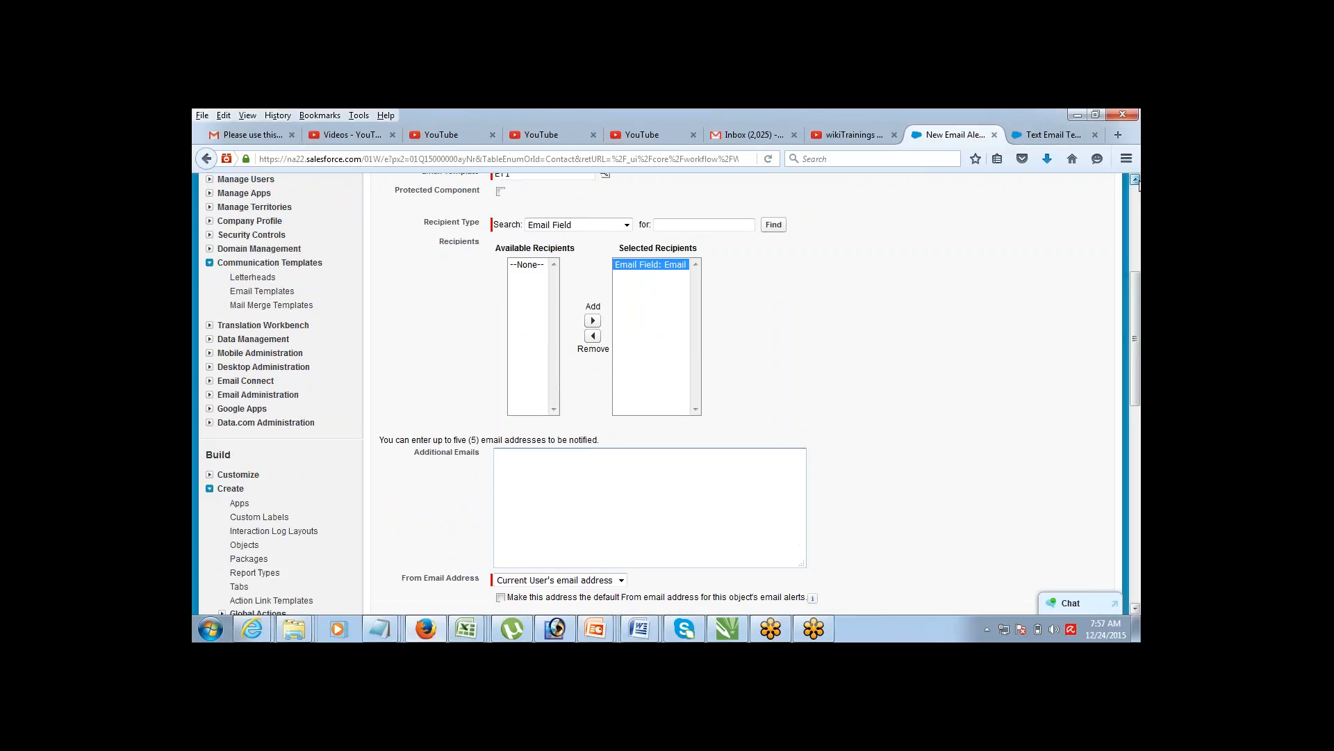
click(1137, 611)
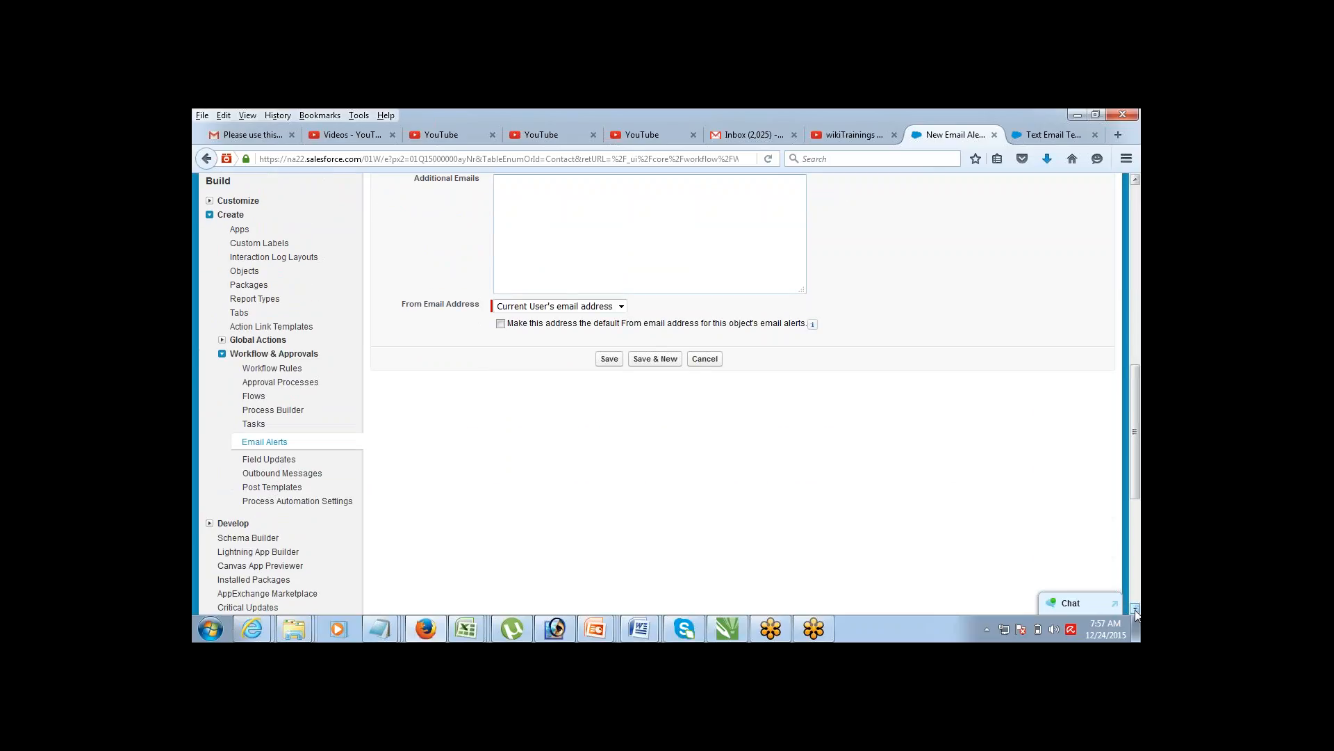
click(608, 359)
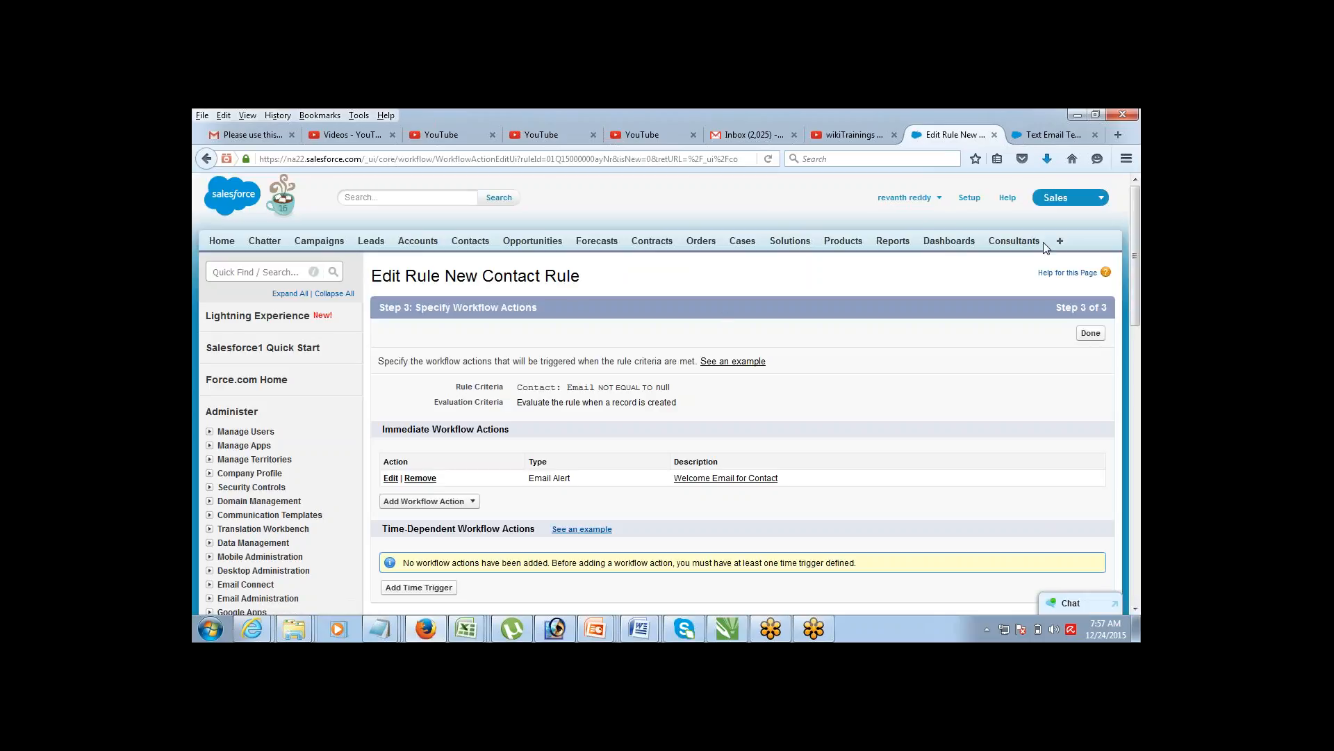
Step: Finish the workflow actions and activate New Contact Rule
drag(1135, 217, 1135, 220)
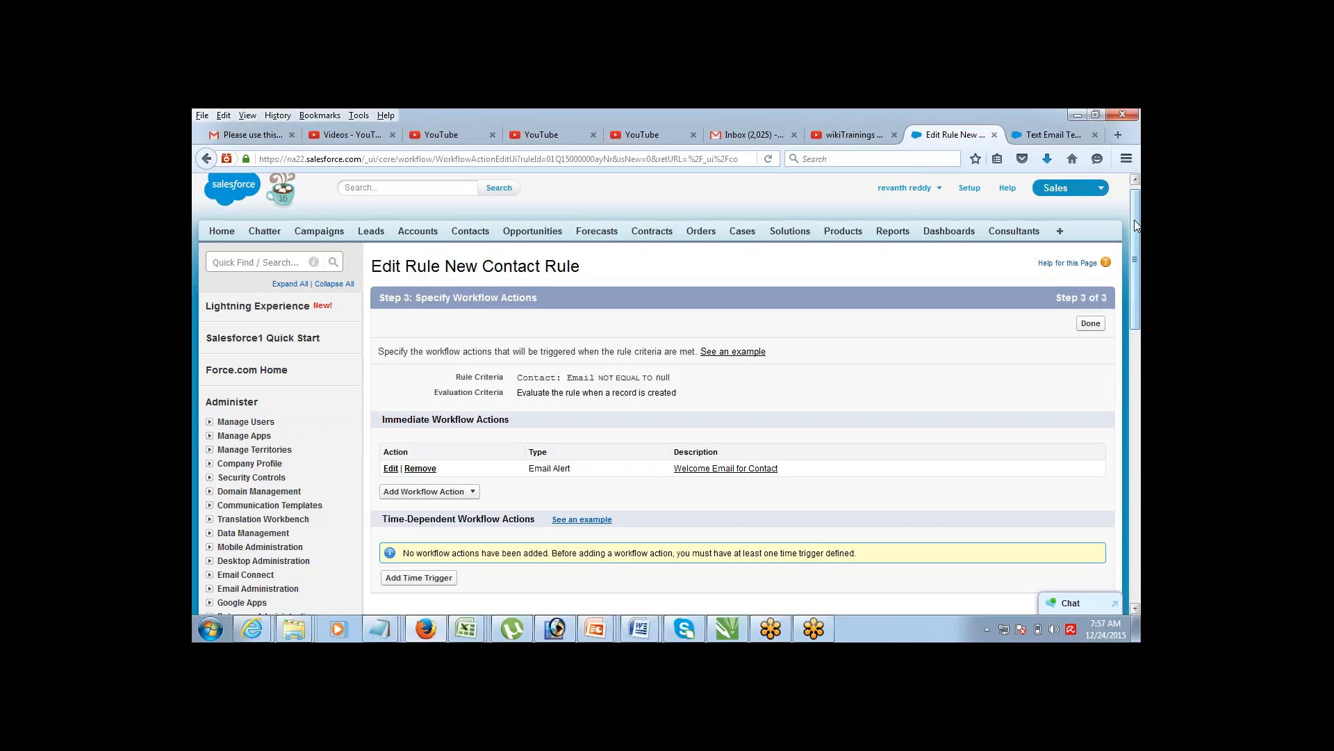
click(1087, 324)
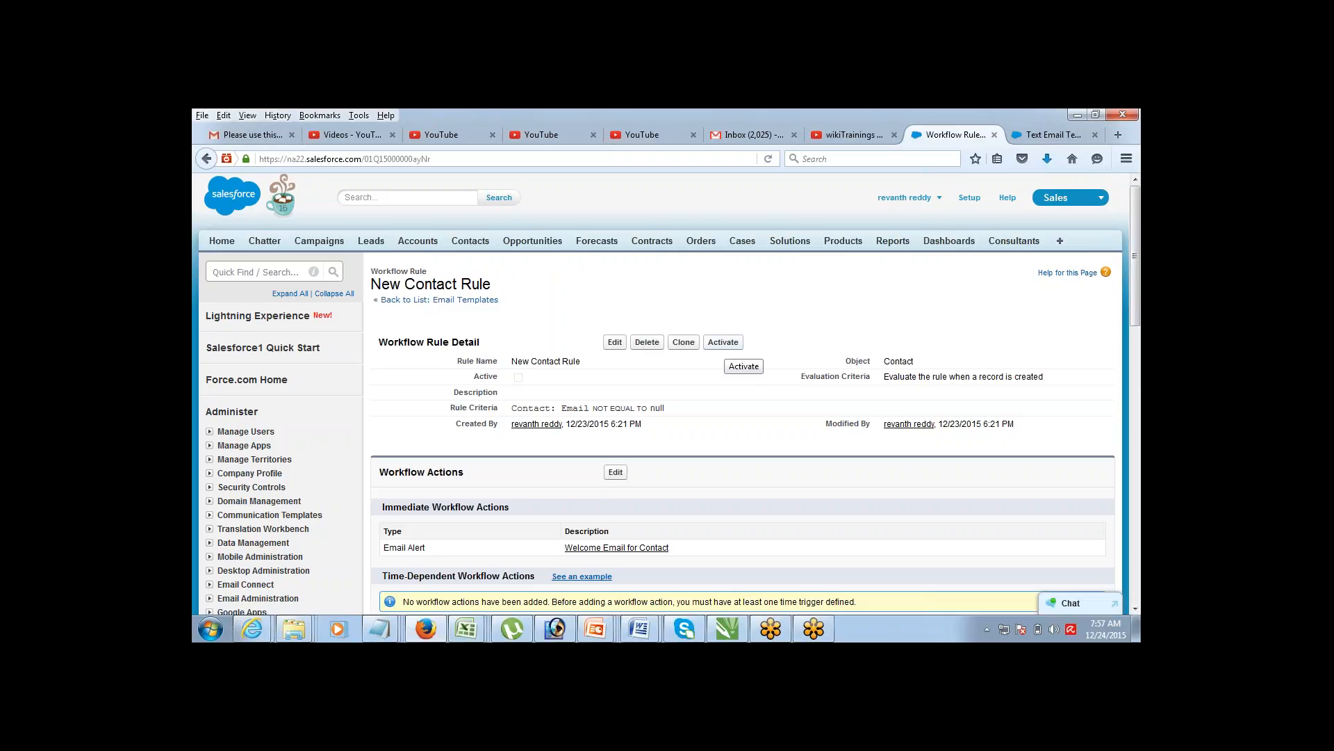
click(723, 342)
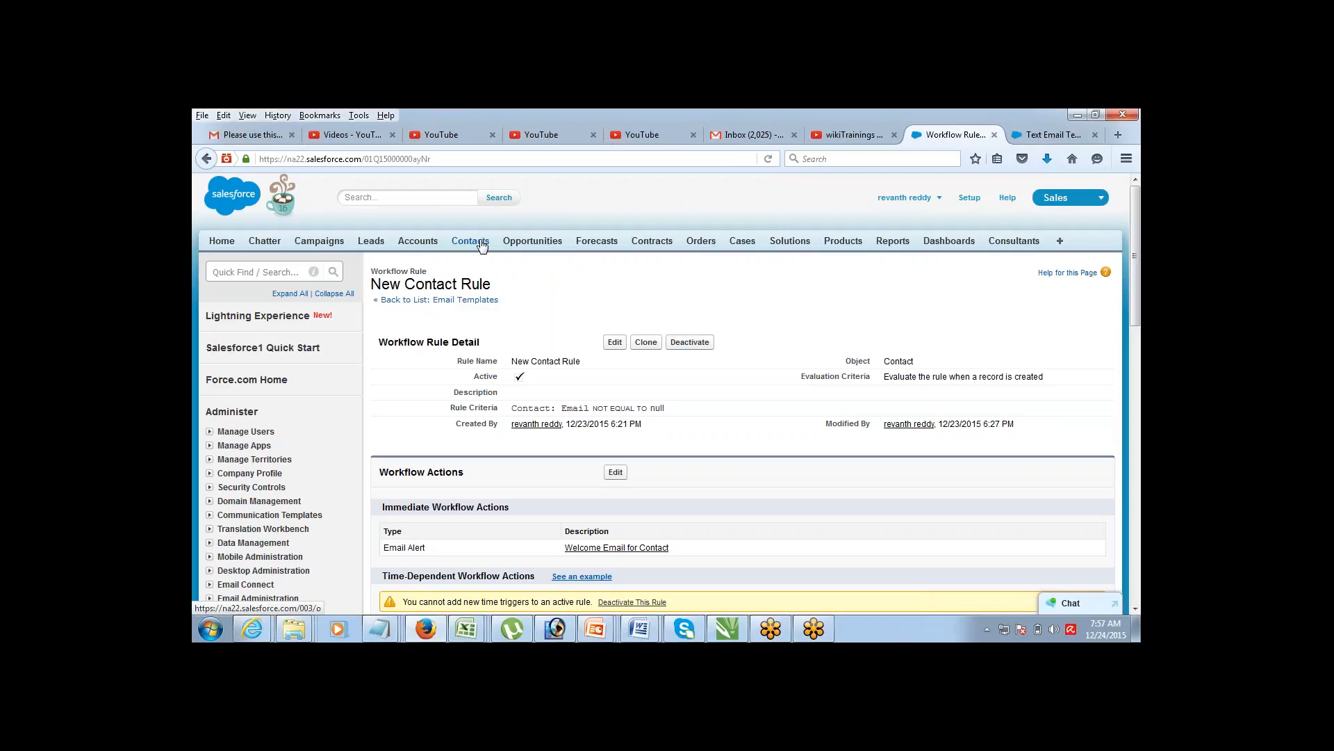
click(482, 244)
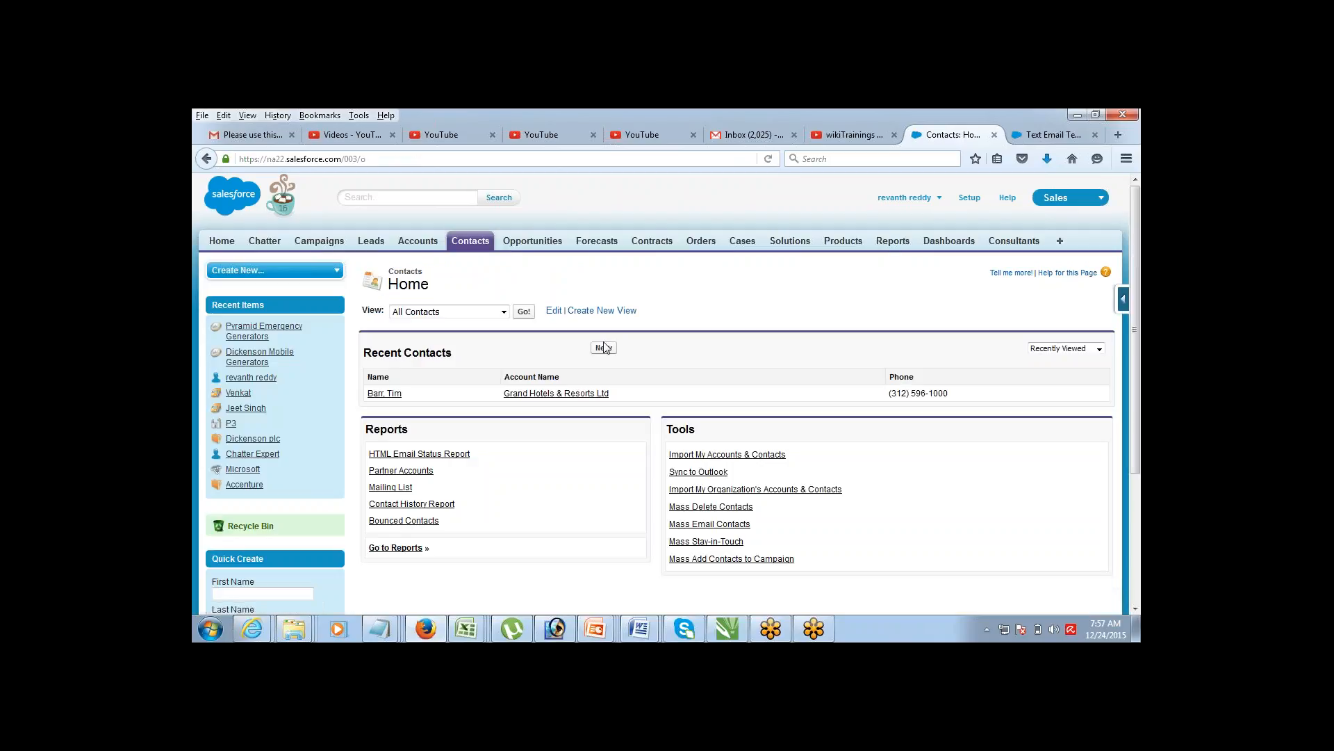
Step: Save a new contact with salutation Mr., the test person's first and last name, and e-mail address
click(603, 348)
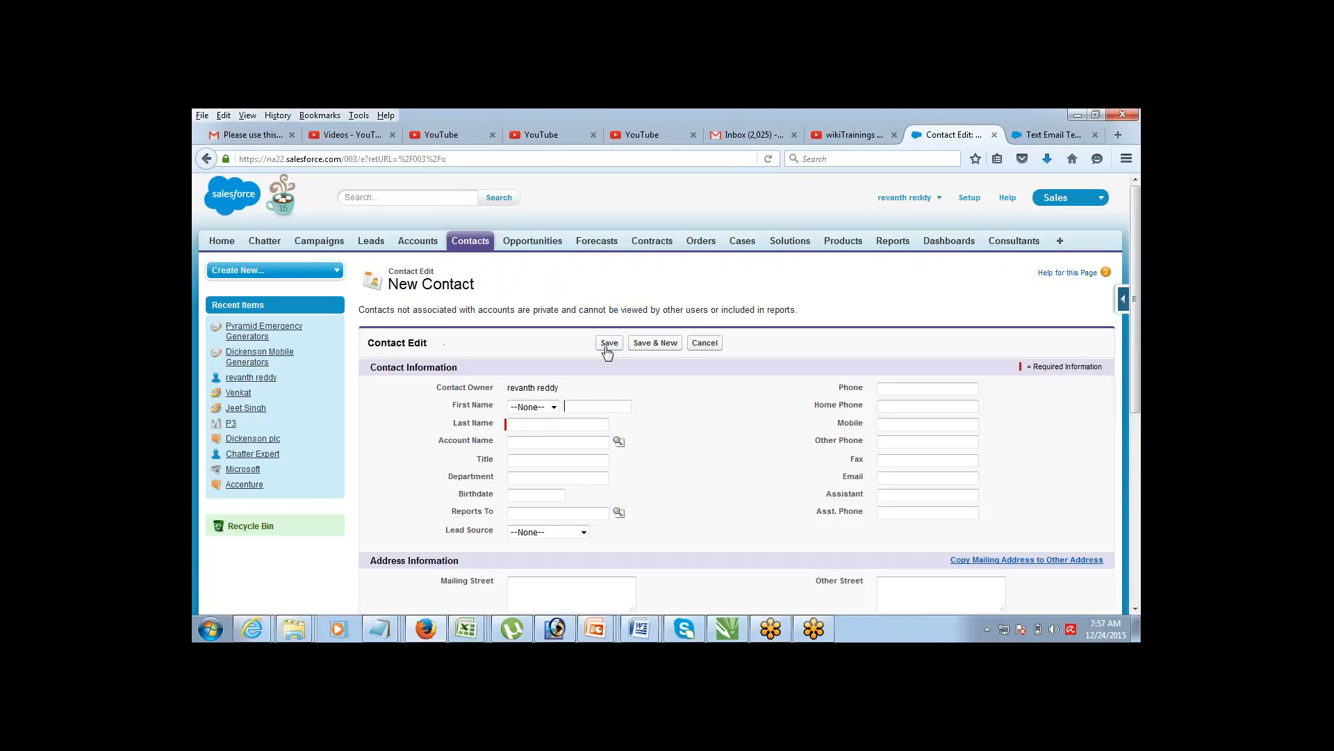
click(554, 407)
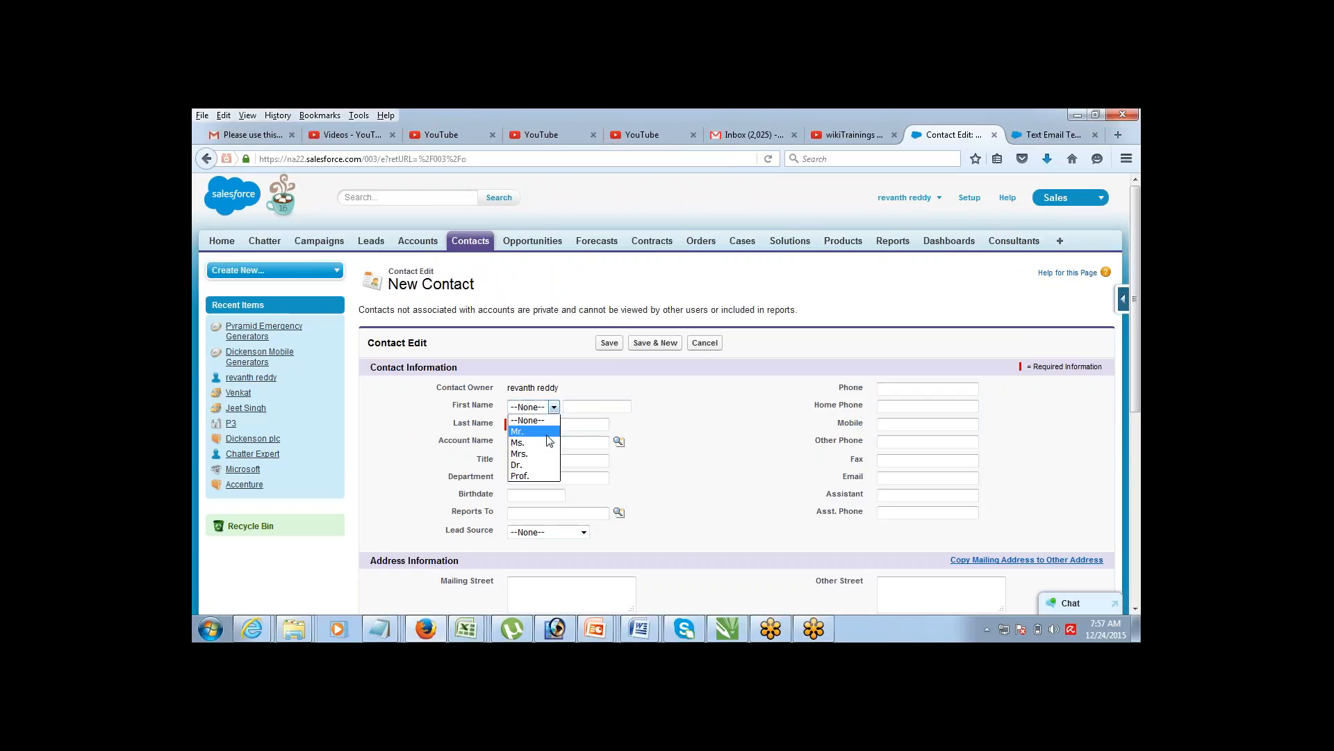
click(528, 425)
click(586, 412)
key(Tab)
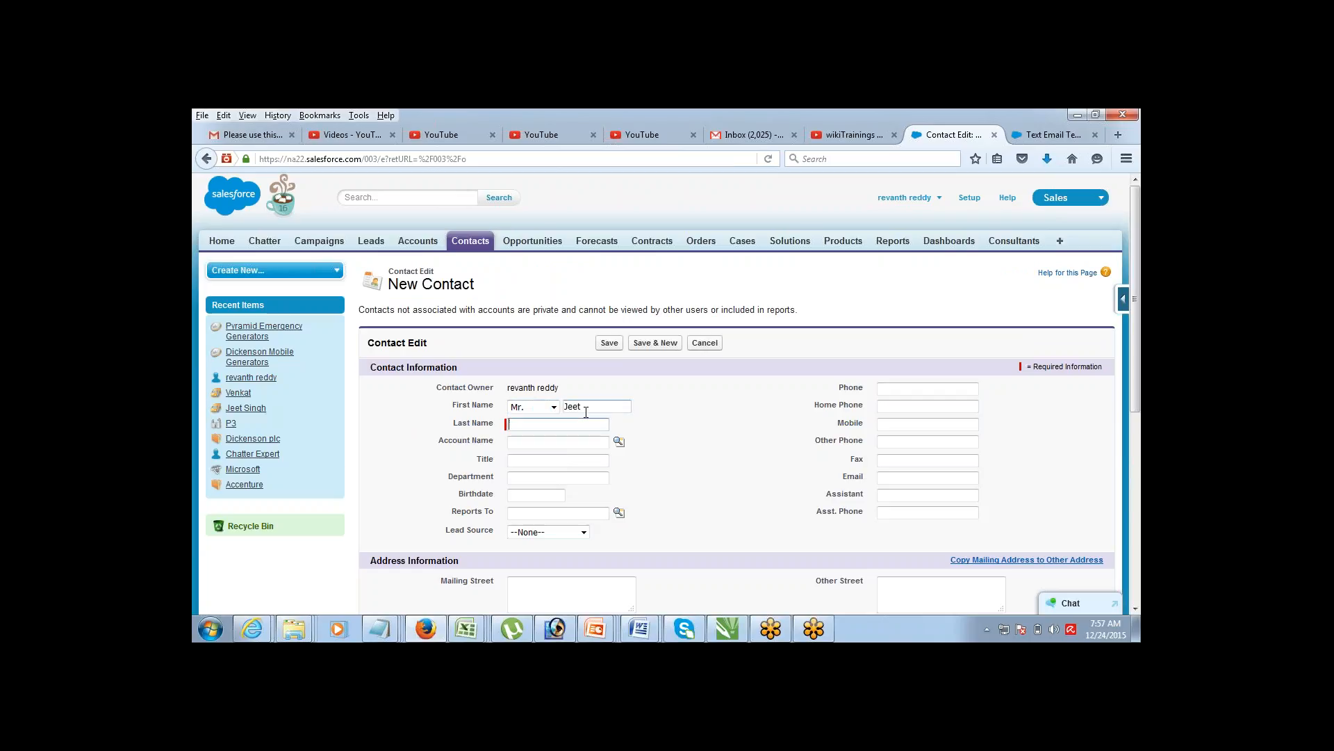
click(912, 478)
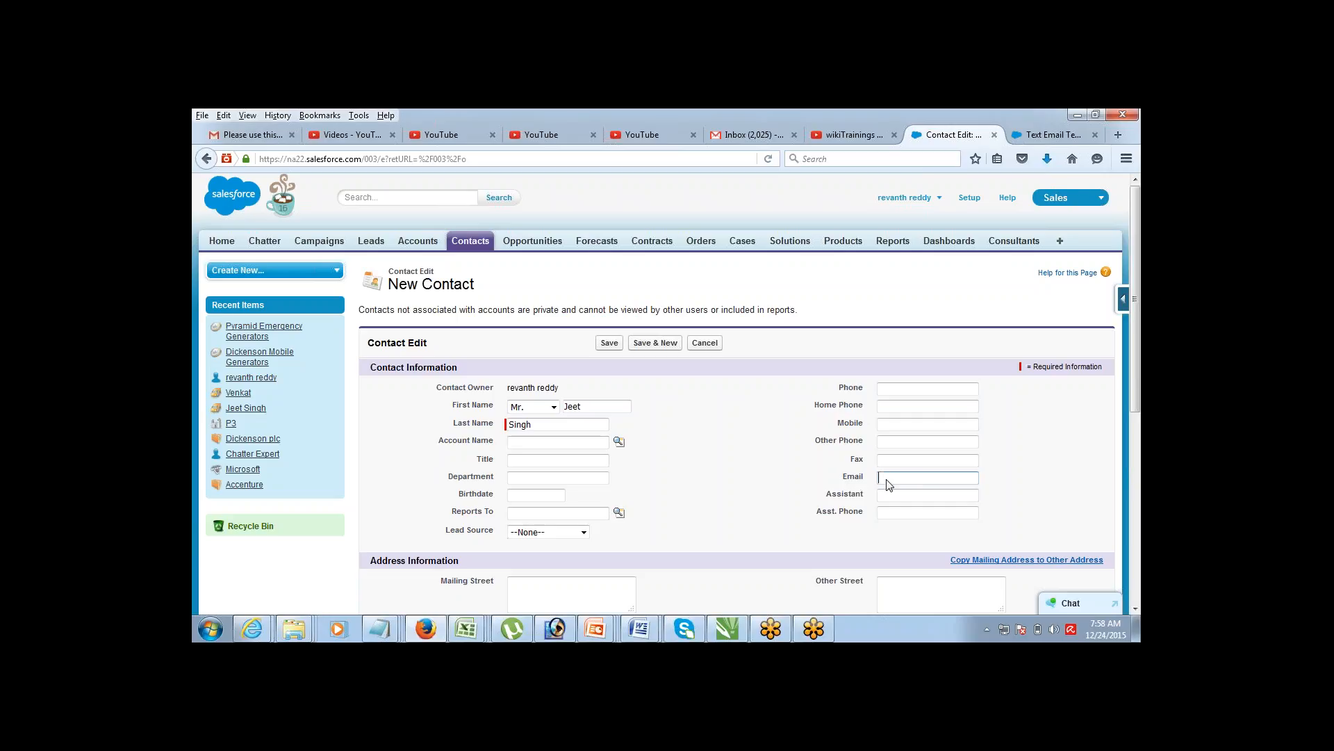
key(Tab)
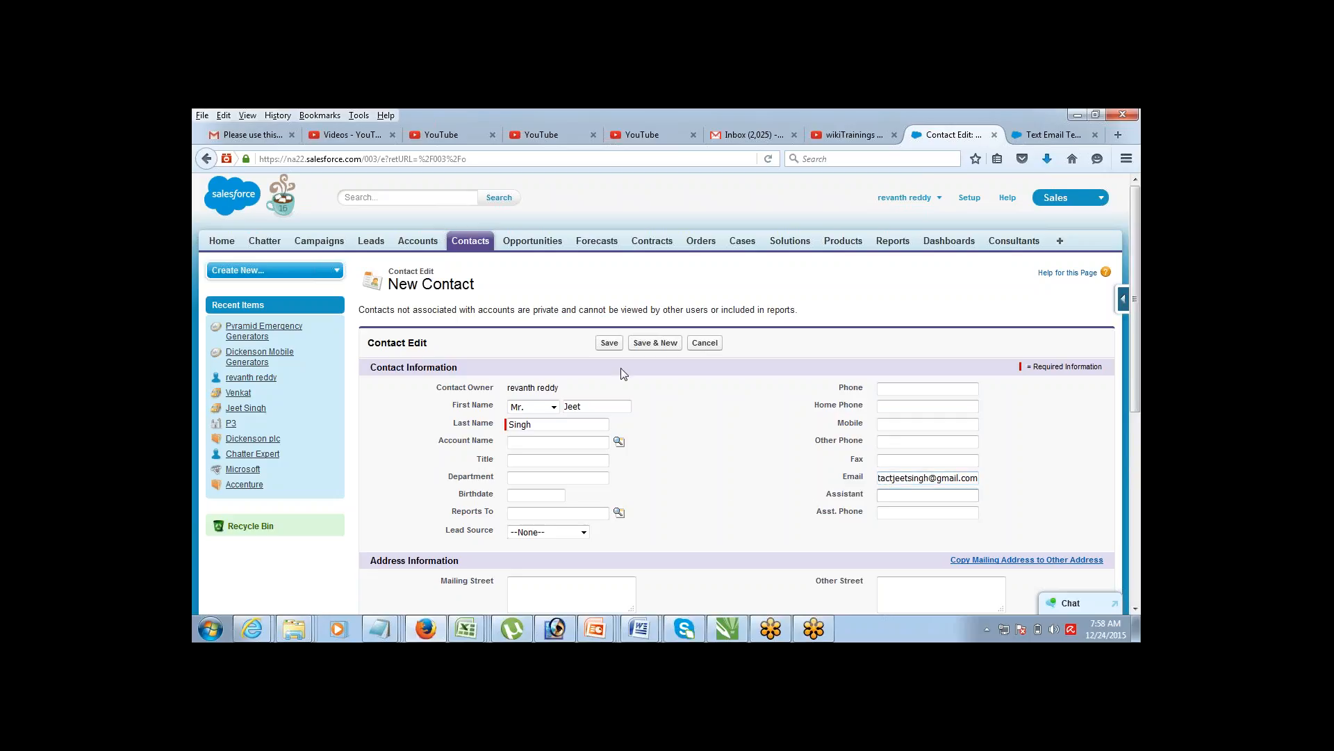
click(609, 343)
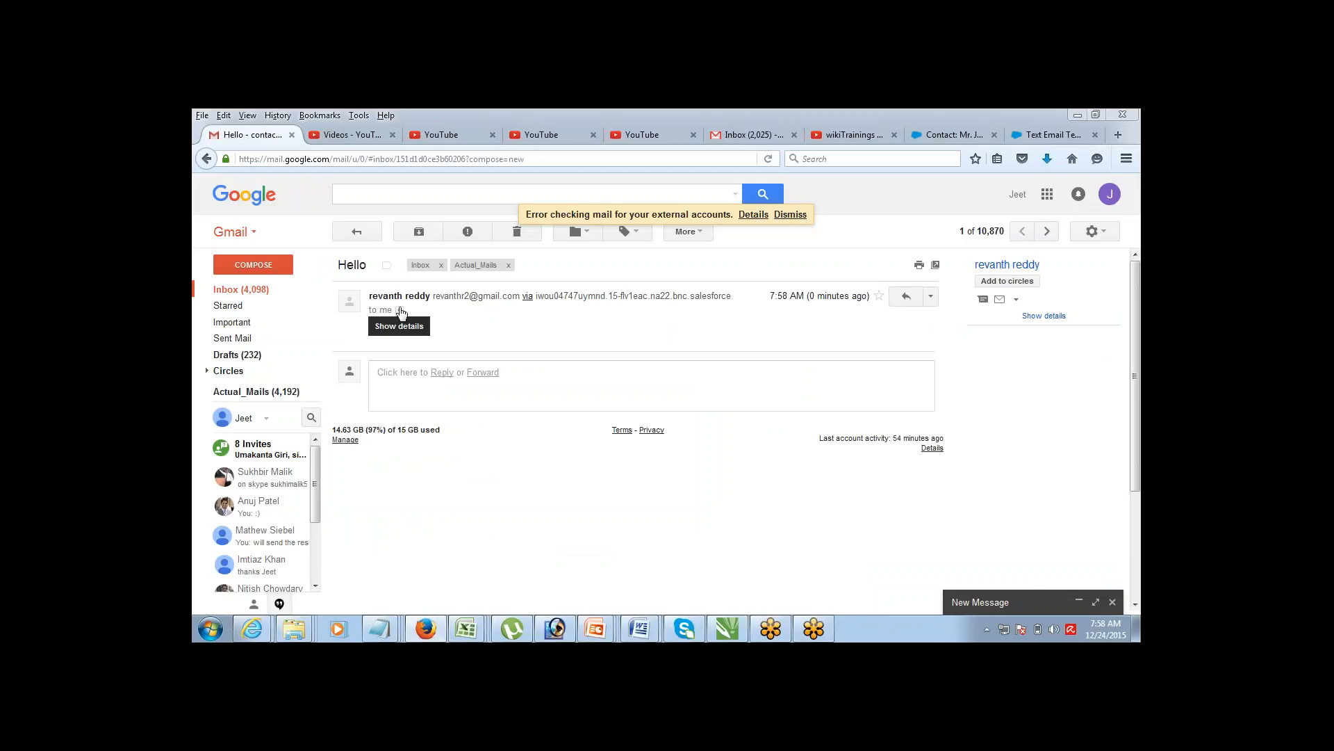
Step: Highlight the 'Hello' subject and 'How Are You?' body, then return to the new Salesforce contact
double_click(347, 262)
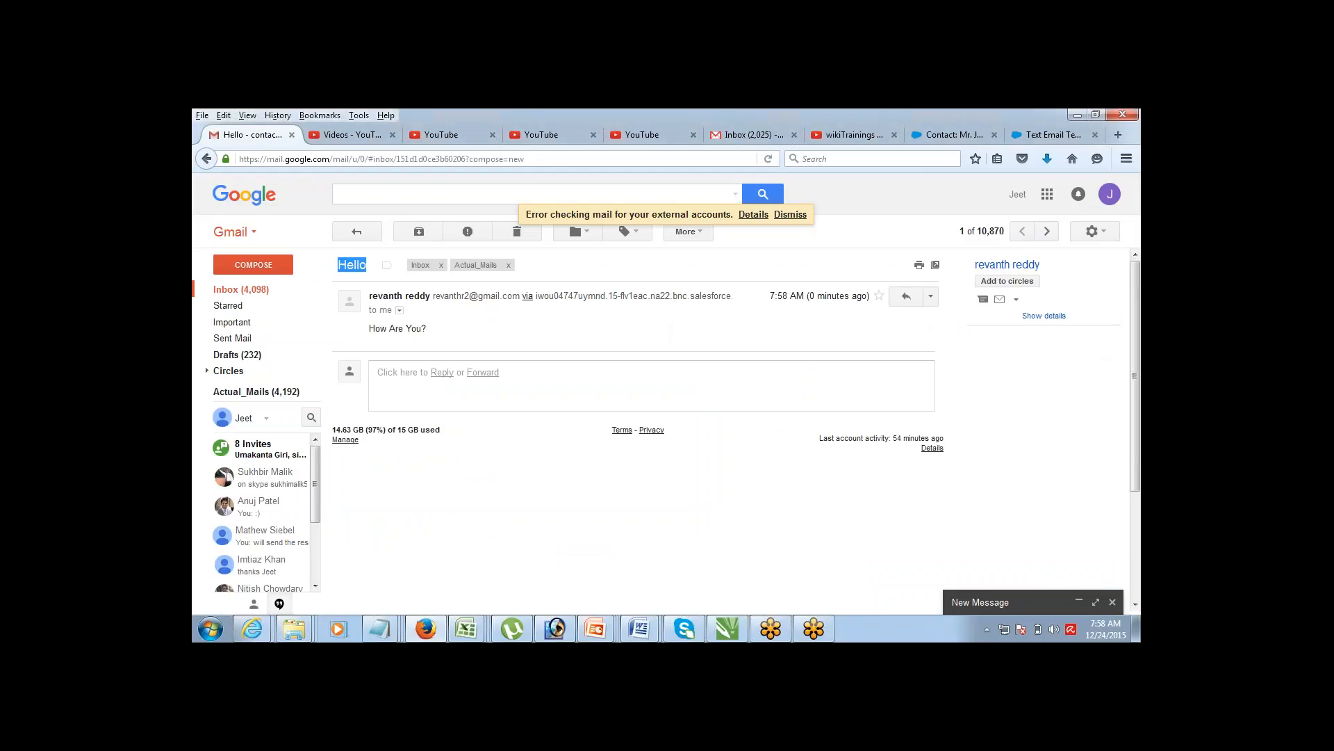
drag(370, 329, 426, 330)
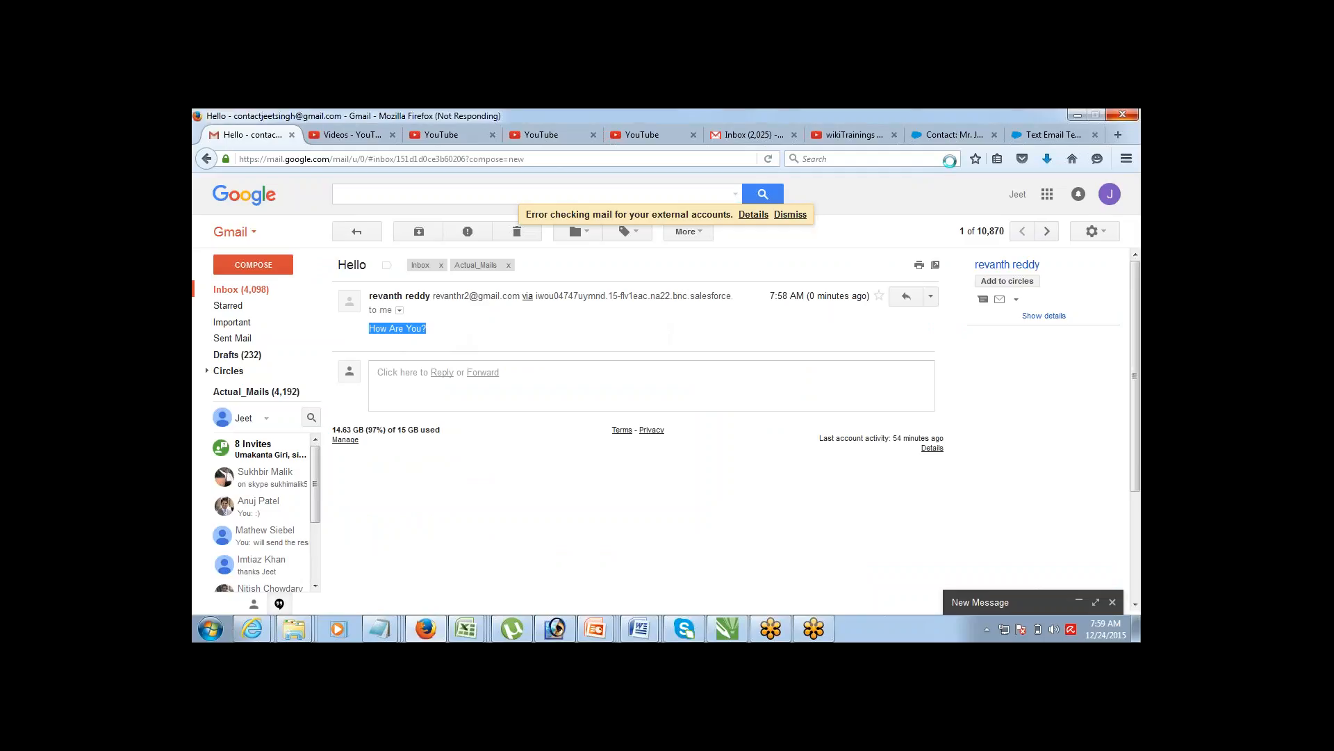
click(972, 138)
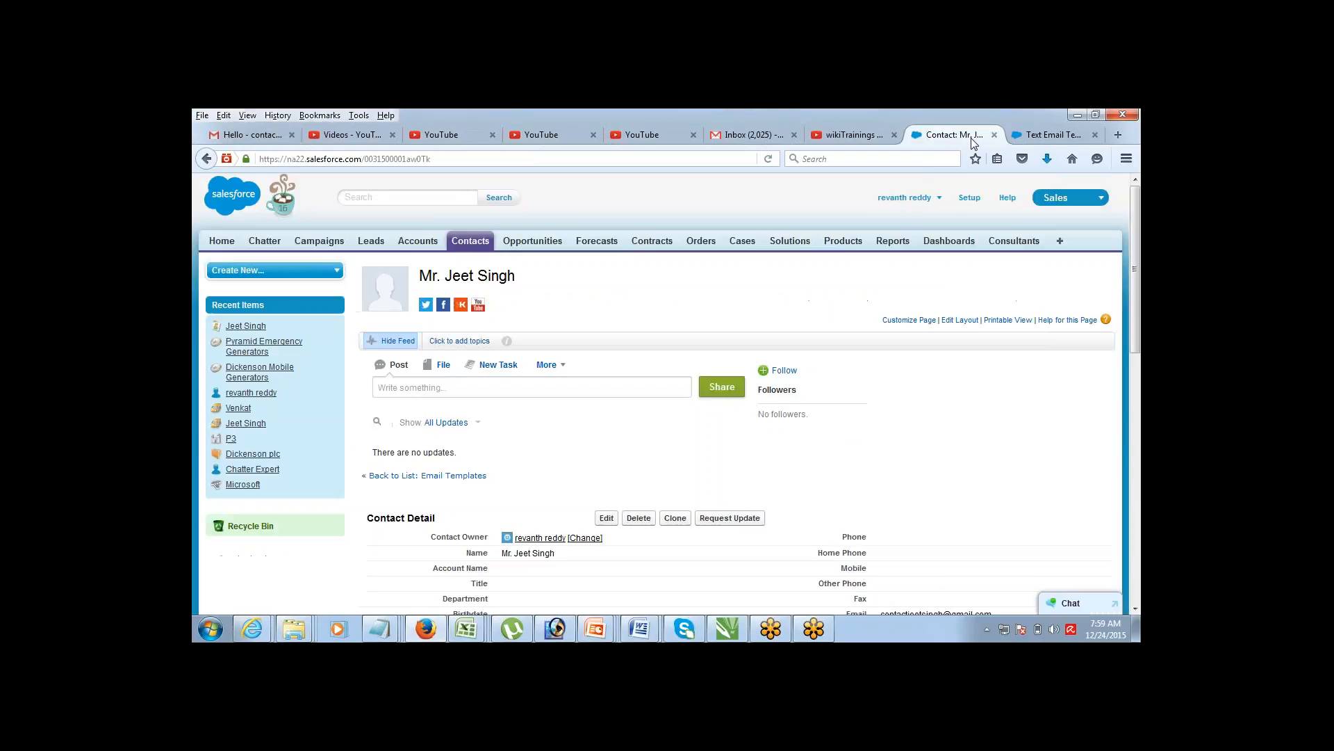